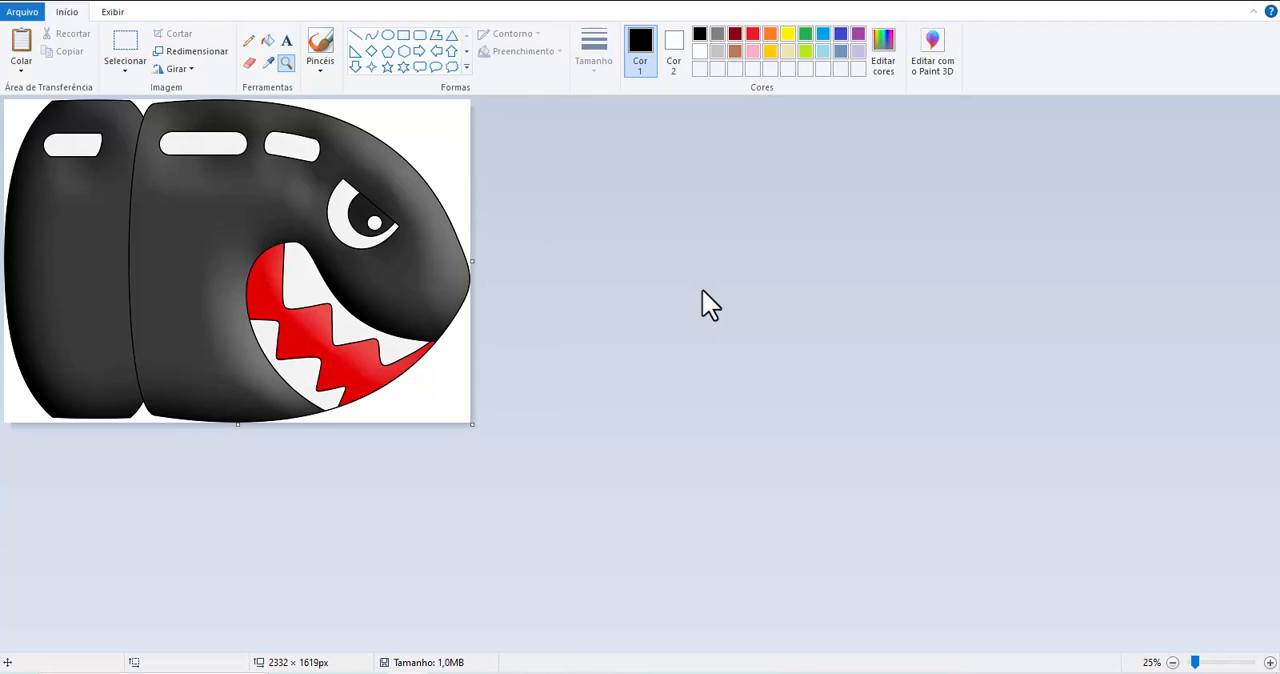
Draw a solid black rectangle about 127 × 115 px in the white area above the bullet's nose.
click(452, 316)
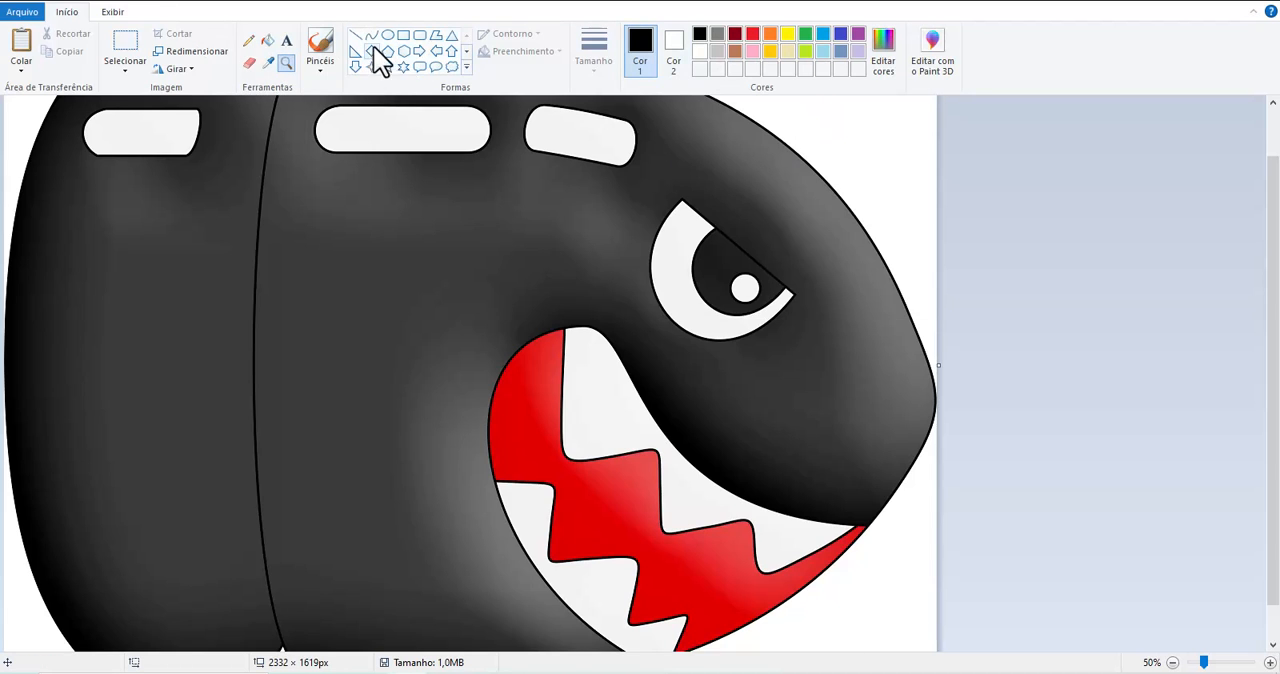
click(404, 38)
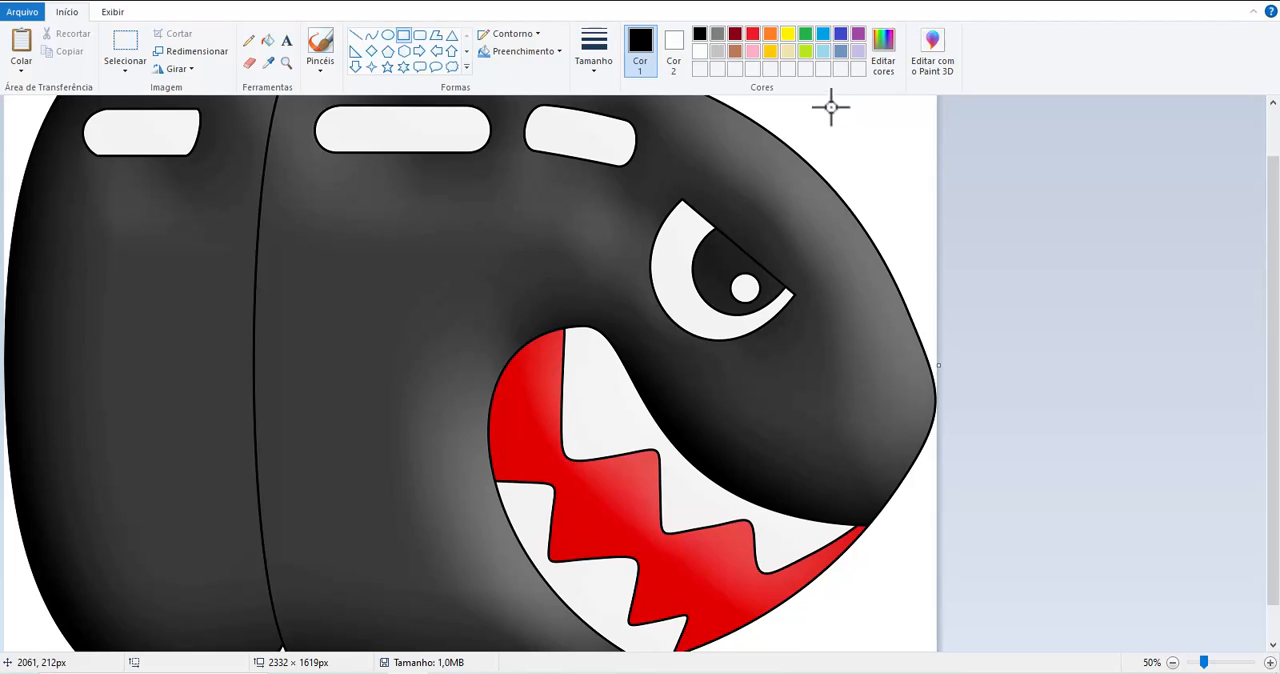
click(673, 45)
click(700, 35)
drag(836, 108, 887, 154)
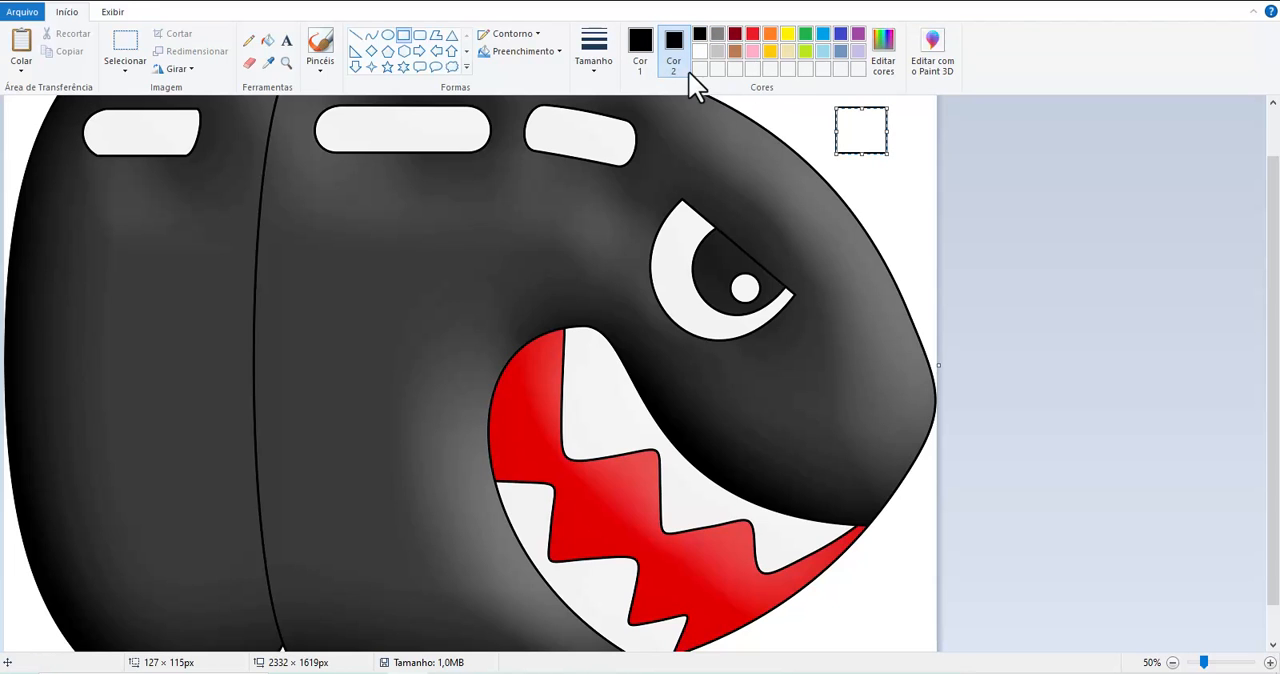
click(530, 52)
click(543, 76)
click(530, 52)
click(524, 90)
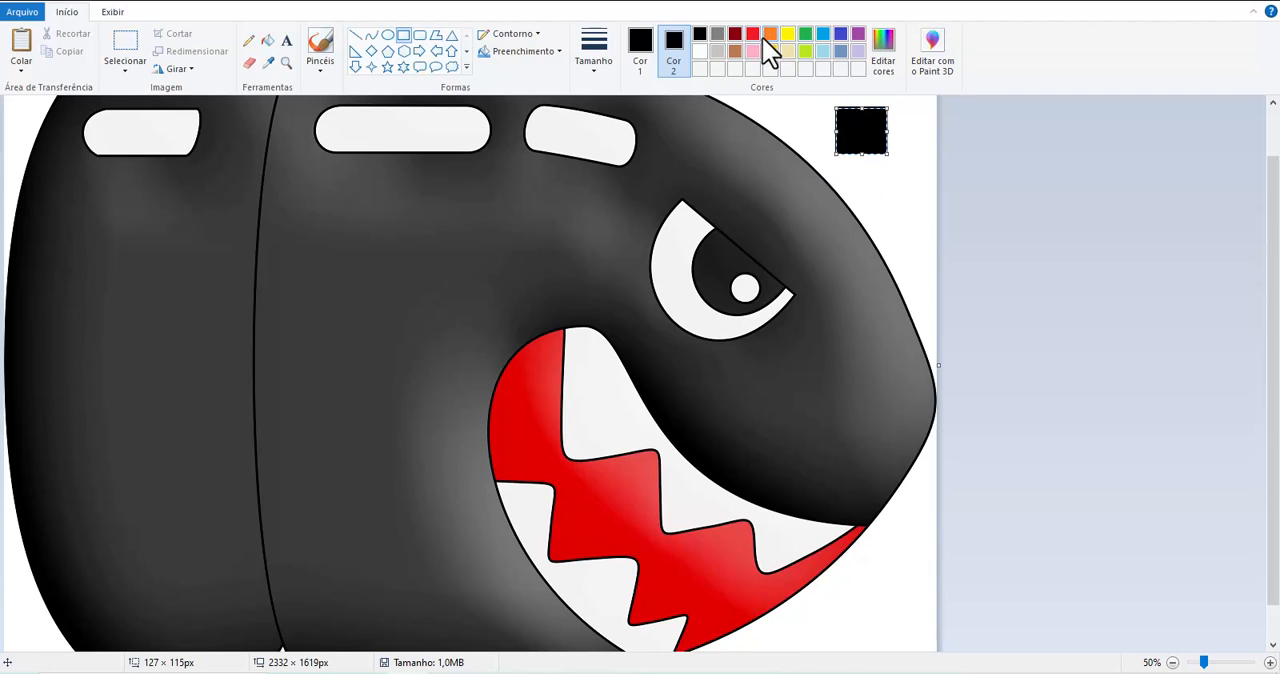
click(863, 171)
Draw a red-filled rectangle with a black outline, about 141 × 133 px, below the black one and enlarge it slightly.
click(753, 34)
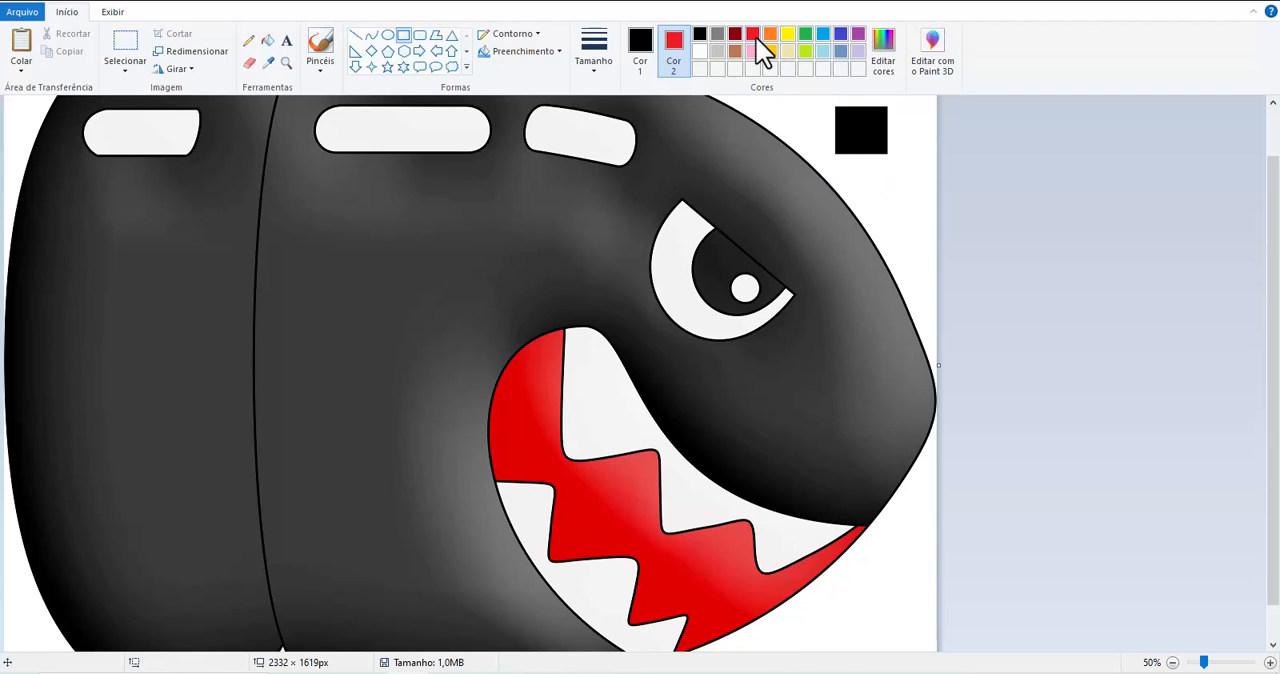
drag(872, 172, 930, 228)
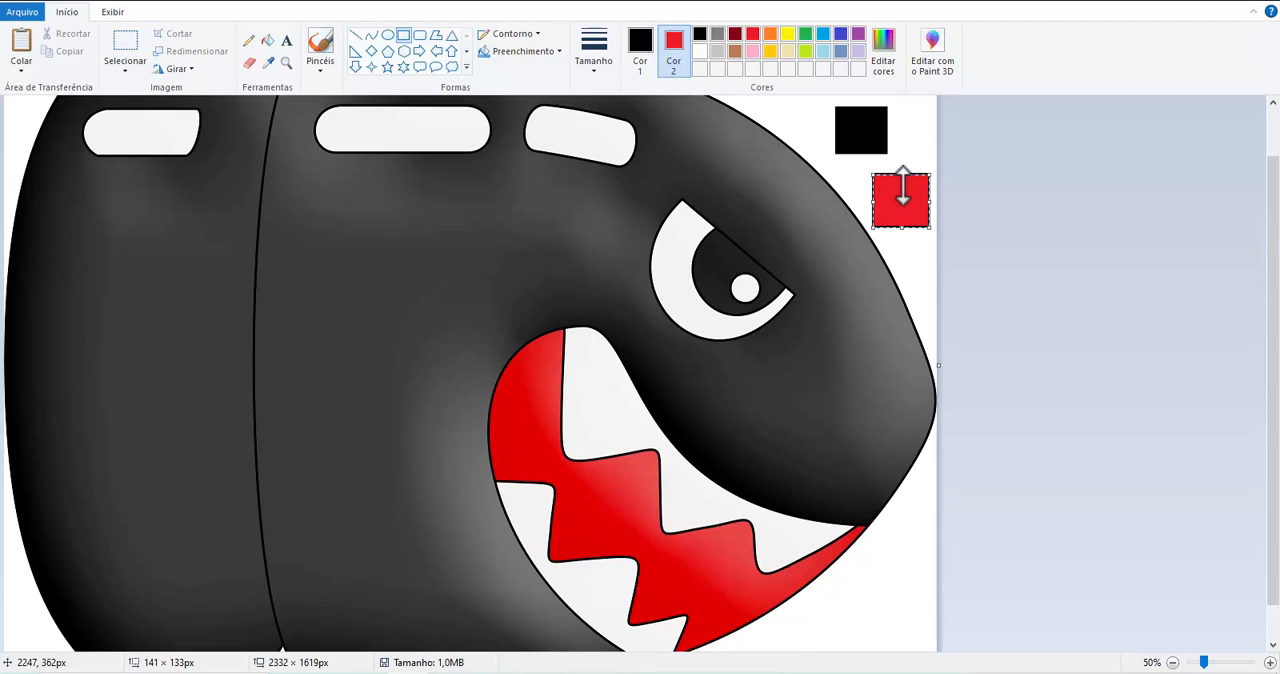
drag(872, 174, 866, 173)
click(858, 161)
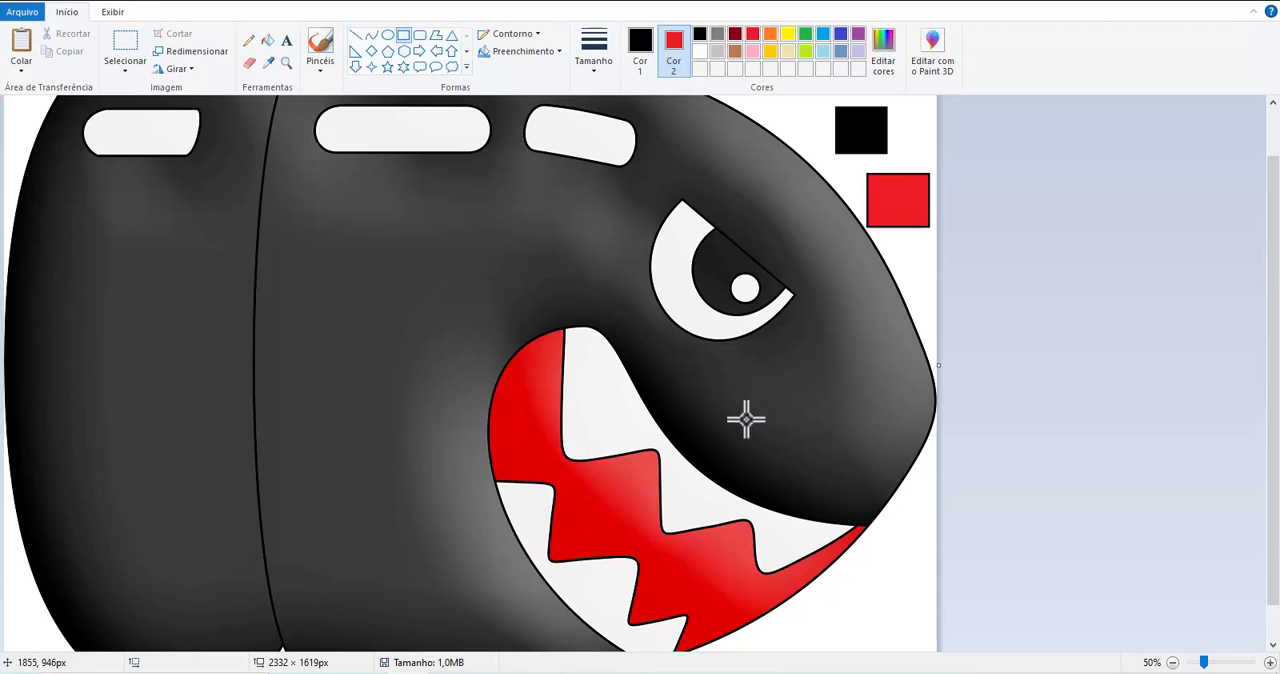
Switch to Layout & Editing and set the design page to the single-needle sewing machine type with a 100 x 100 mm hoop.
mouse_move(770, 668)
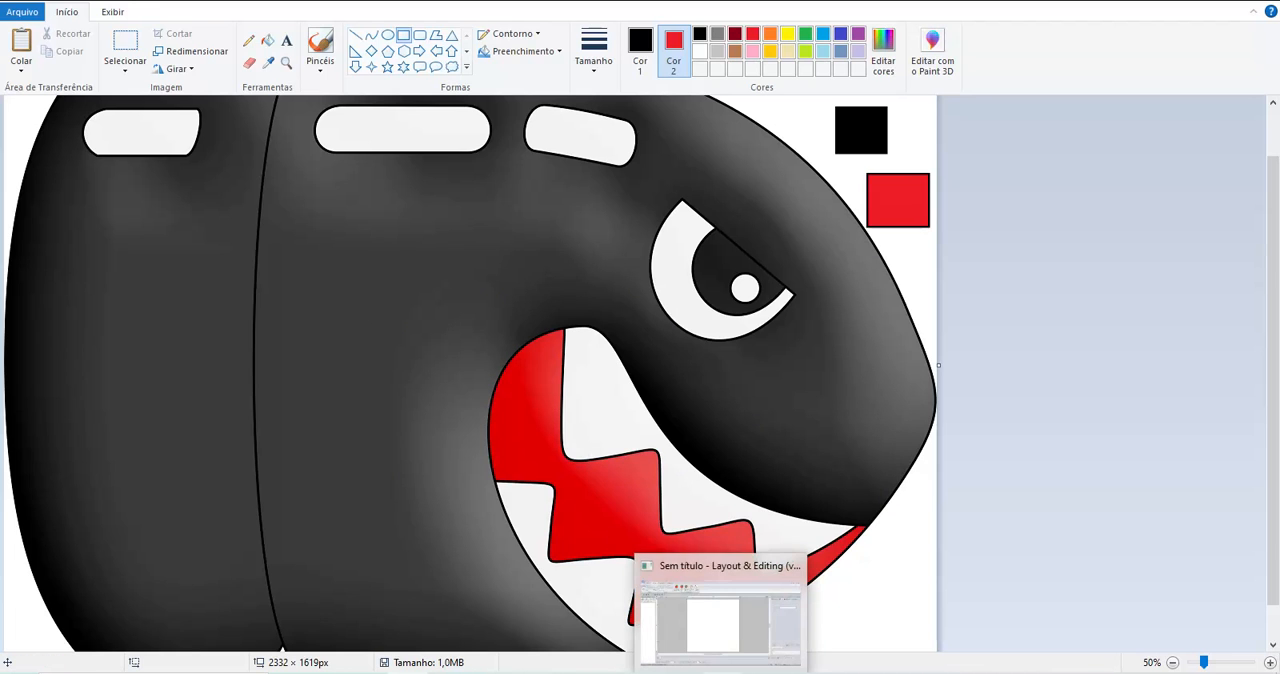
click(720, 605)
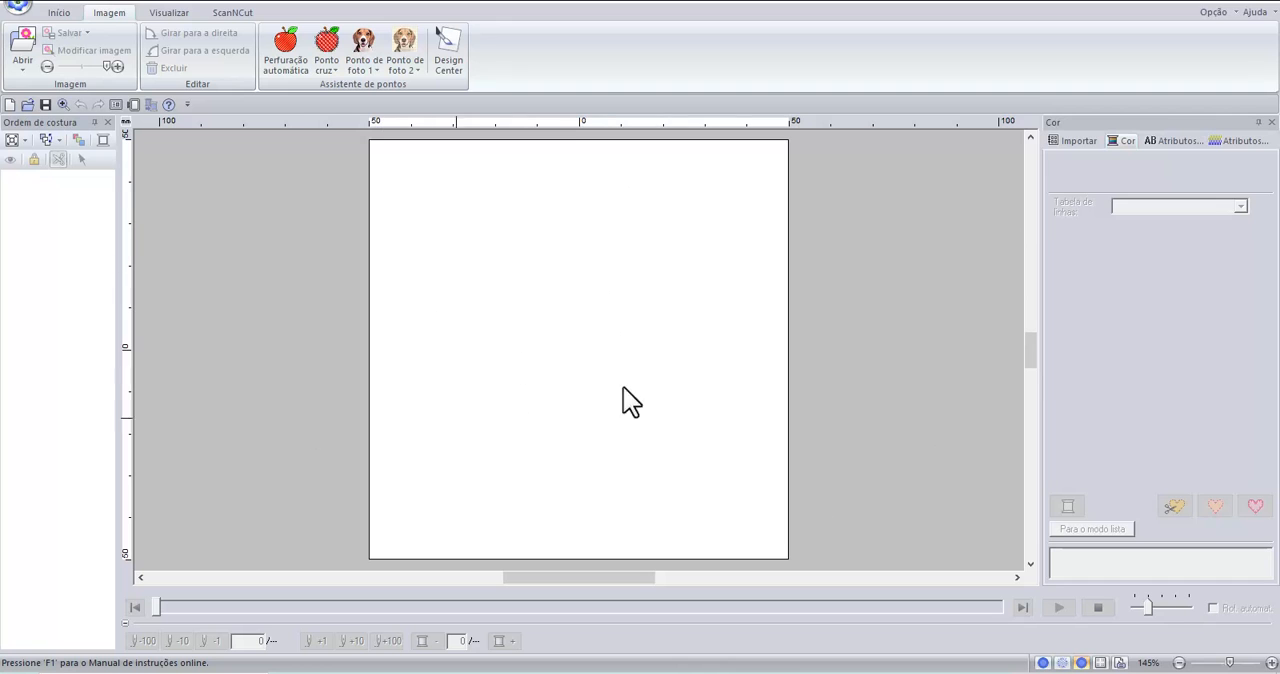
click(16, 12)
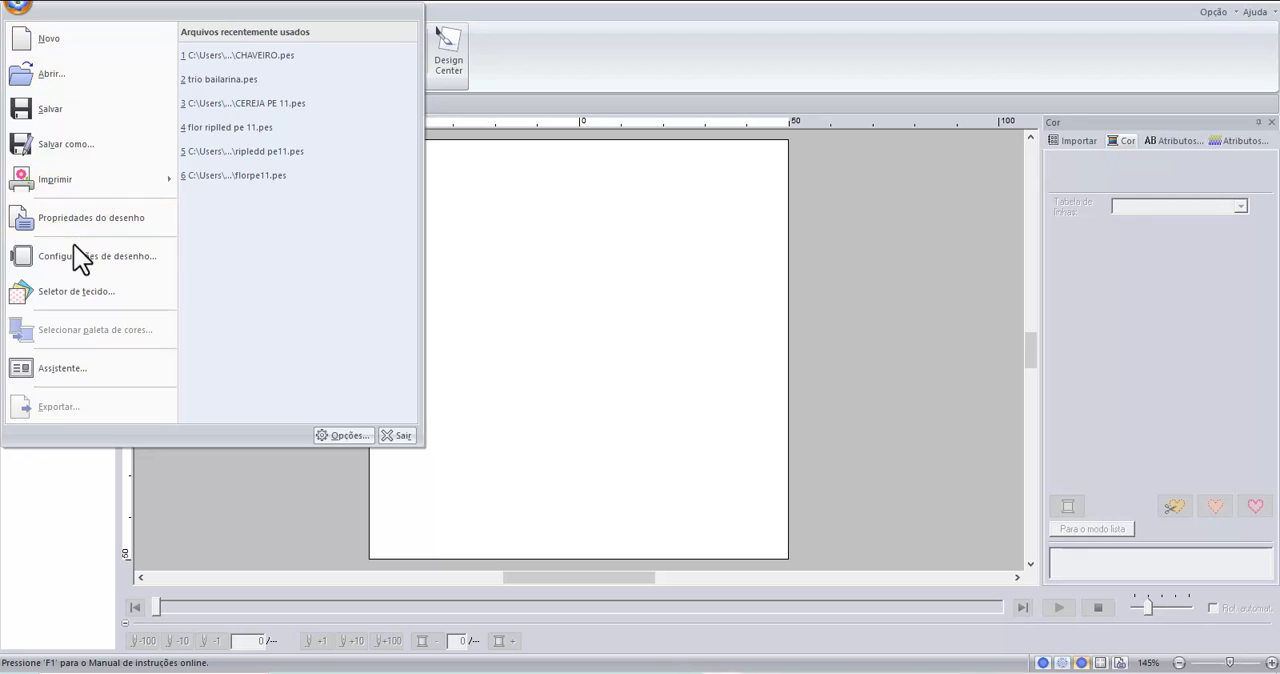
click(80, 258)
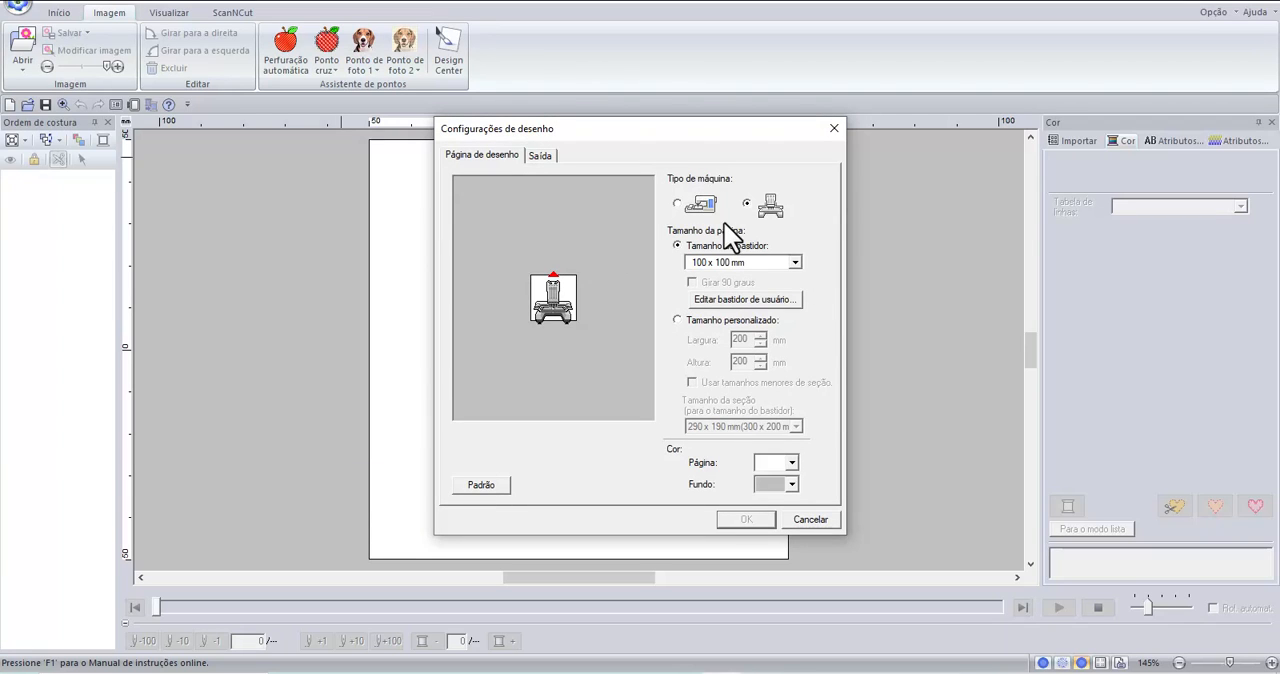
click(680, 206)
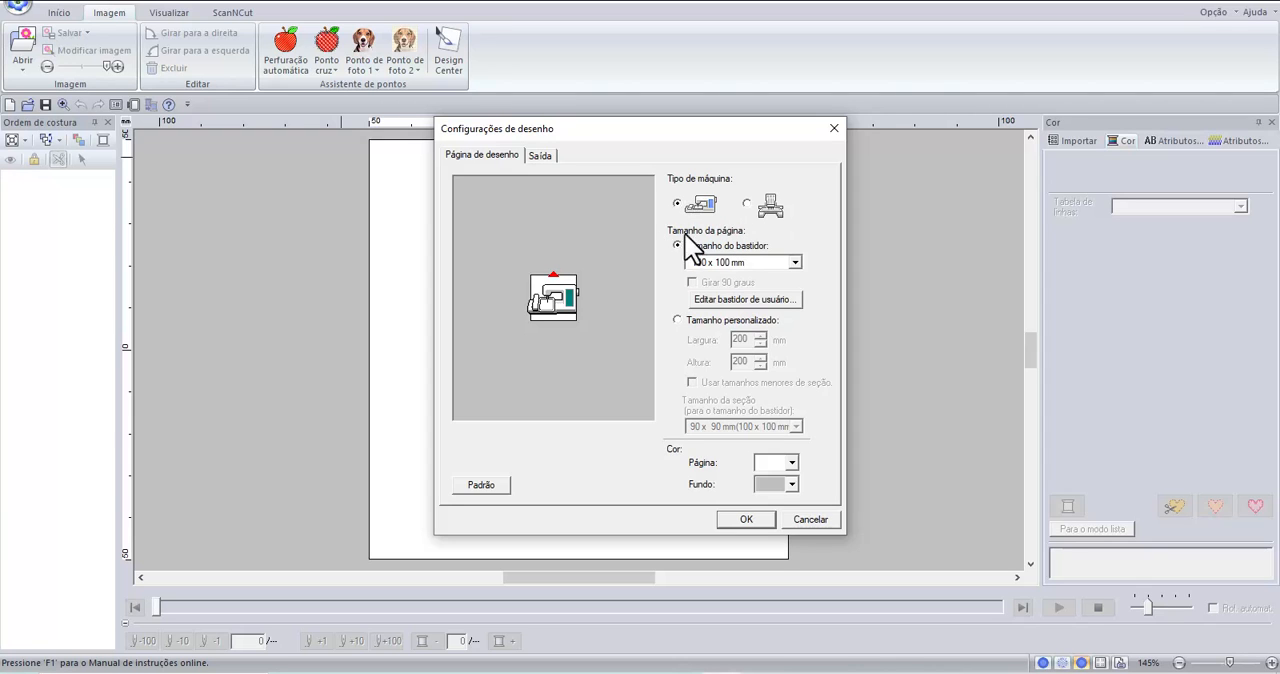
click(794, 262)
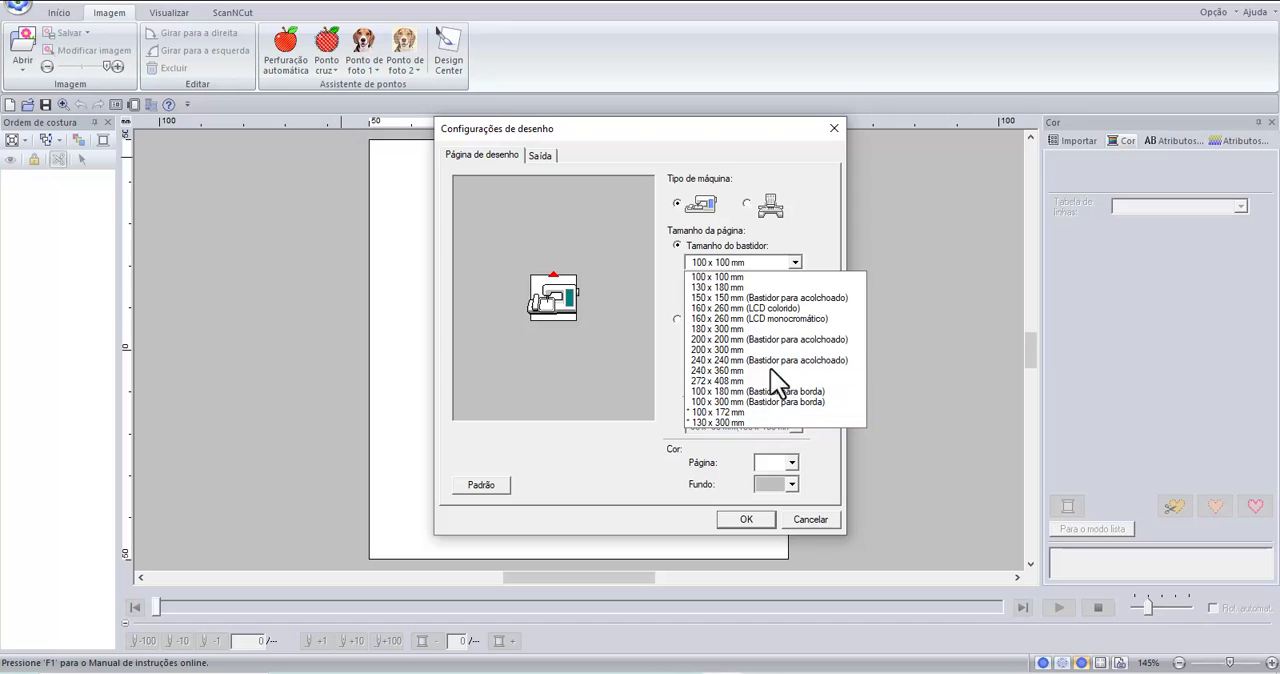
click(753, 279)
click(758, 518)
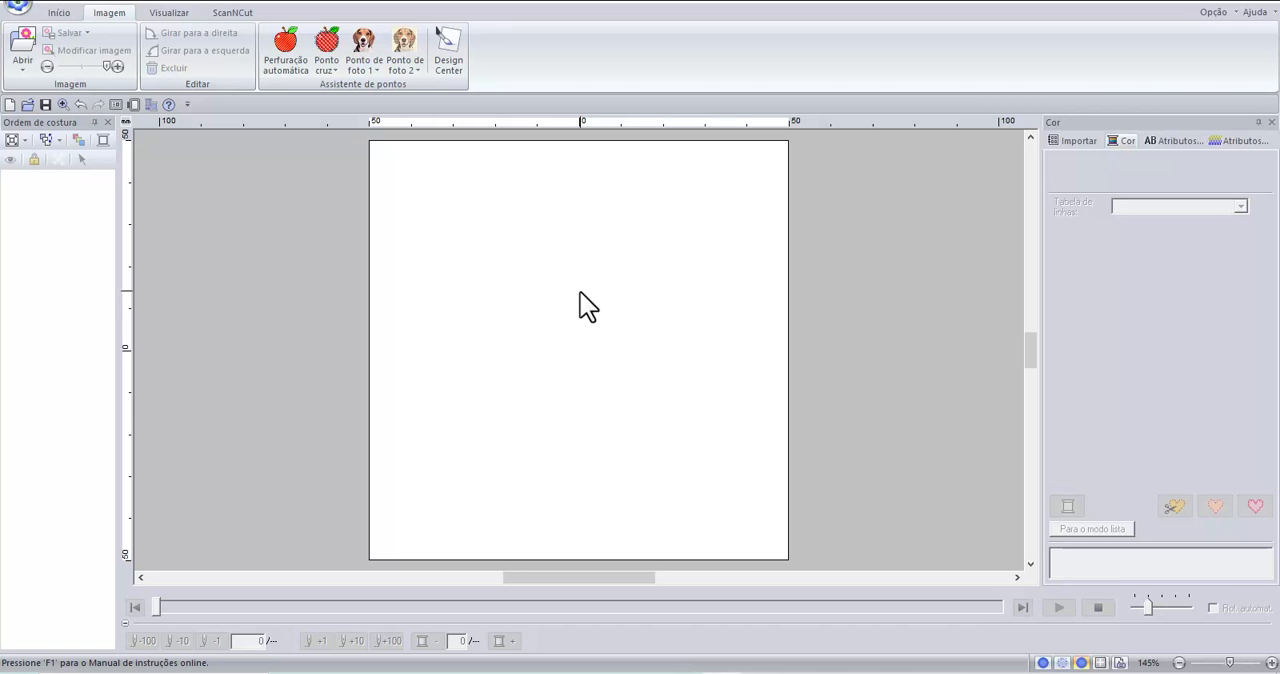
Start automatic punching and open the bullet character PNG from the Downloads folder.
click(74, 17)
click(104, 13)
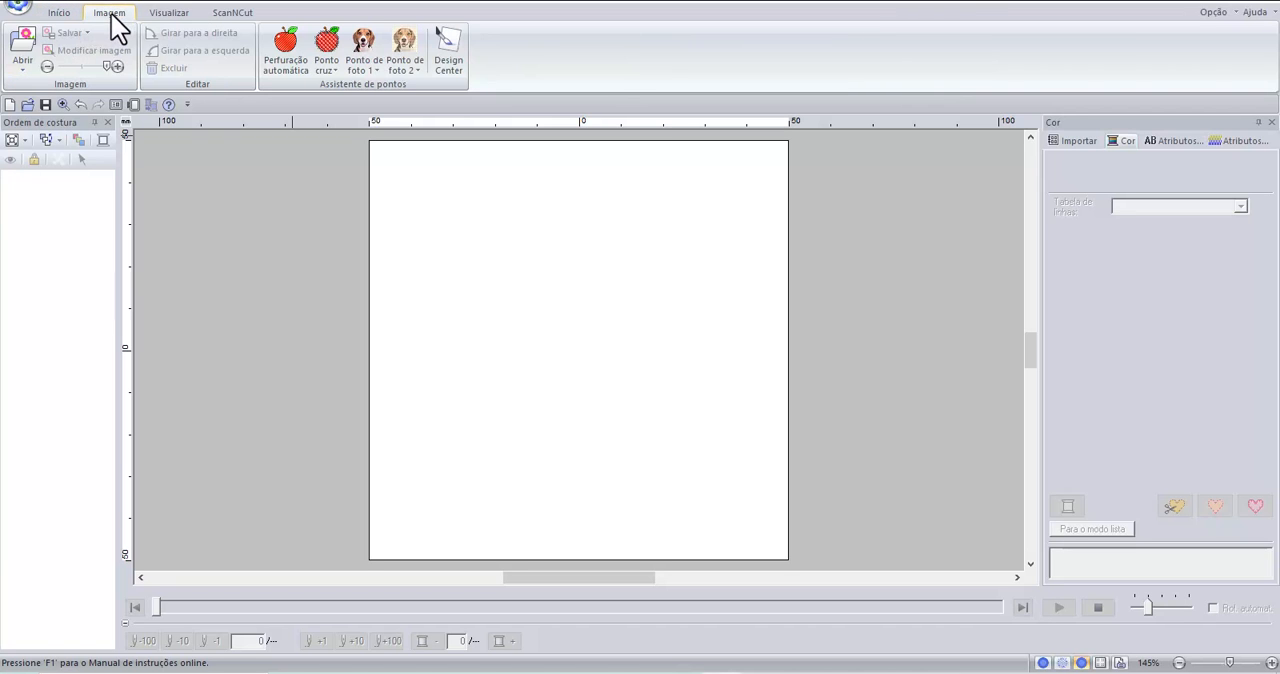
click(276, 58)
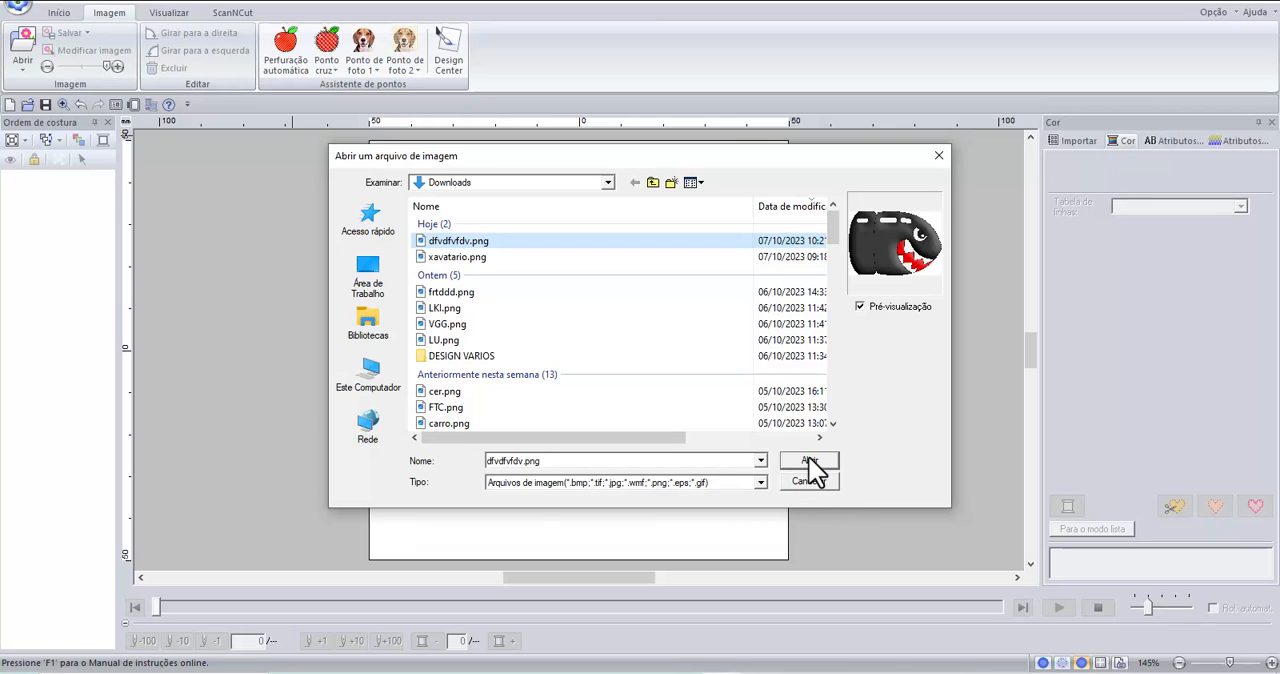
click(811, 462)
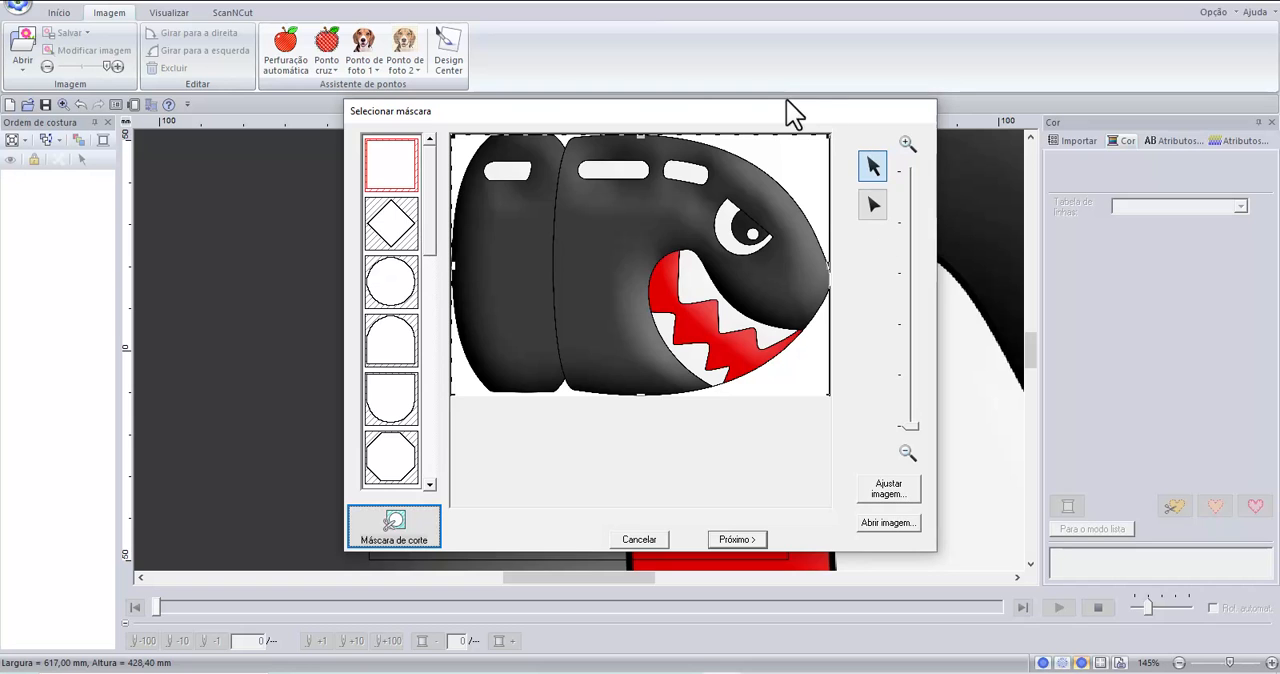
Keep the rectangular mask, fit the bullet image to the page and continue to the automatic punching parameters.
drag(710, 109, 1190, 76)
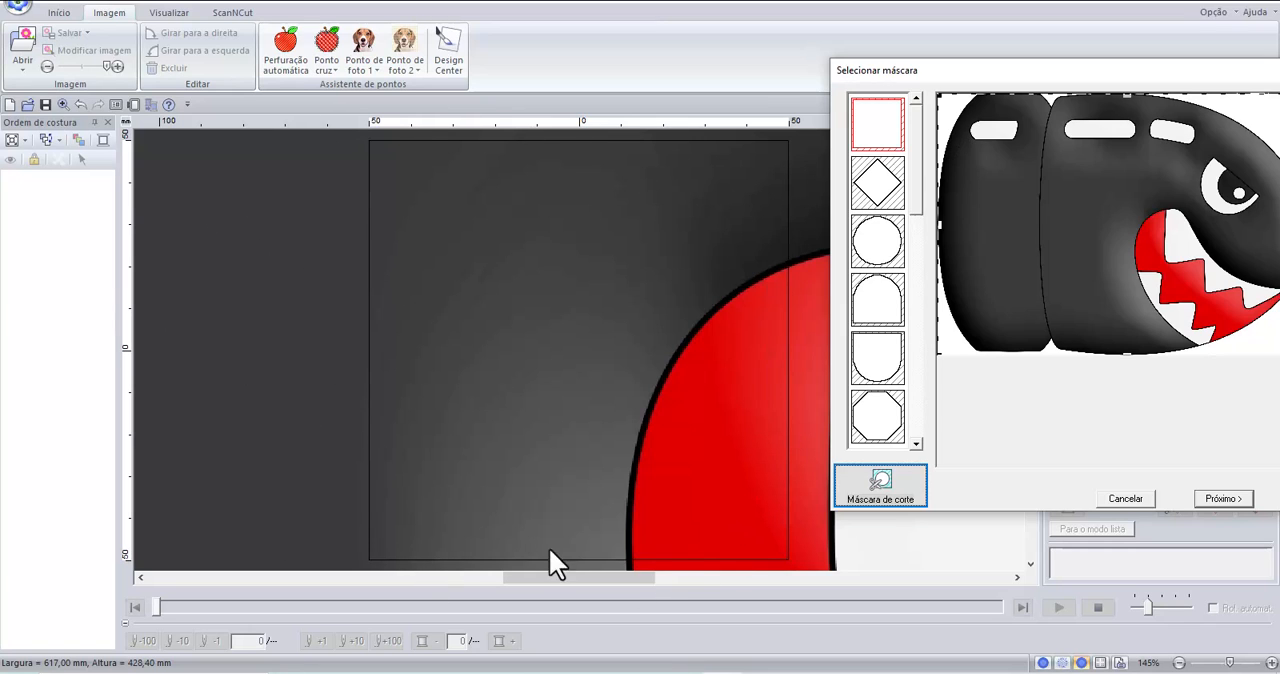
drag(1052, 73, 463, 107)
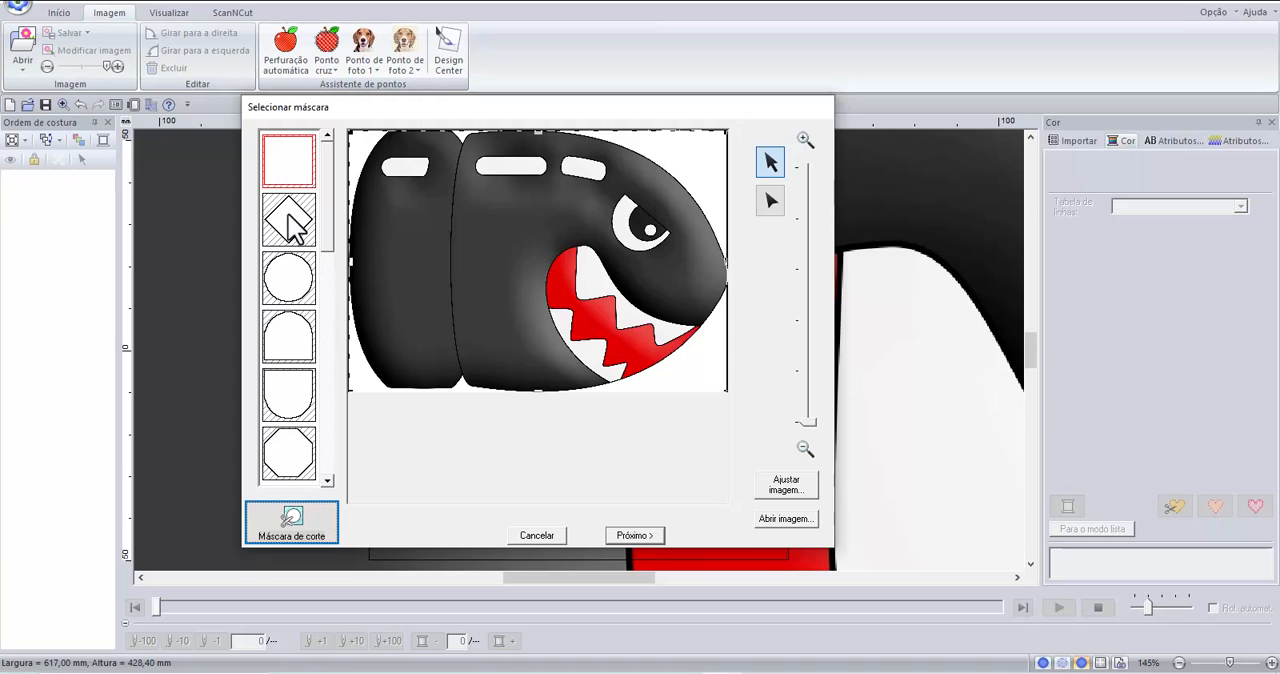
click(656, 535)
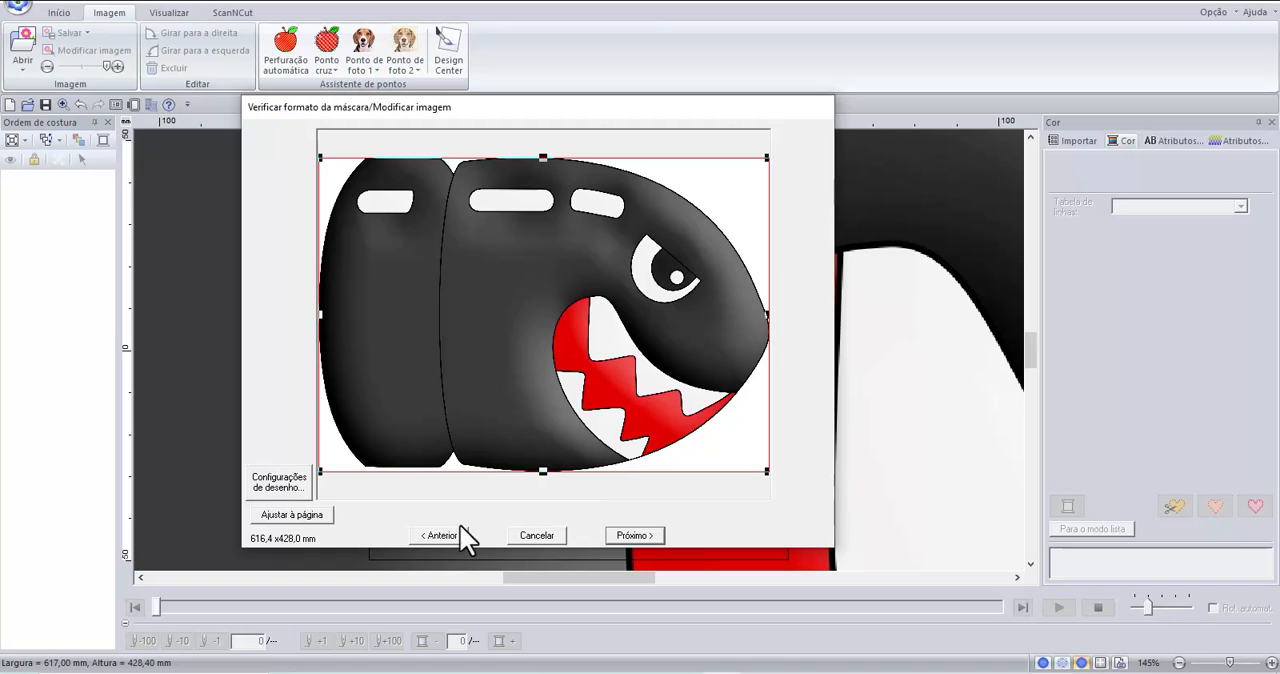
click(286, 518)
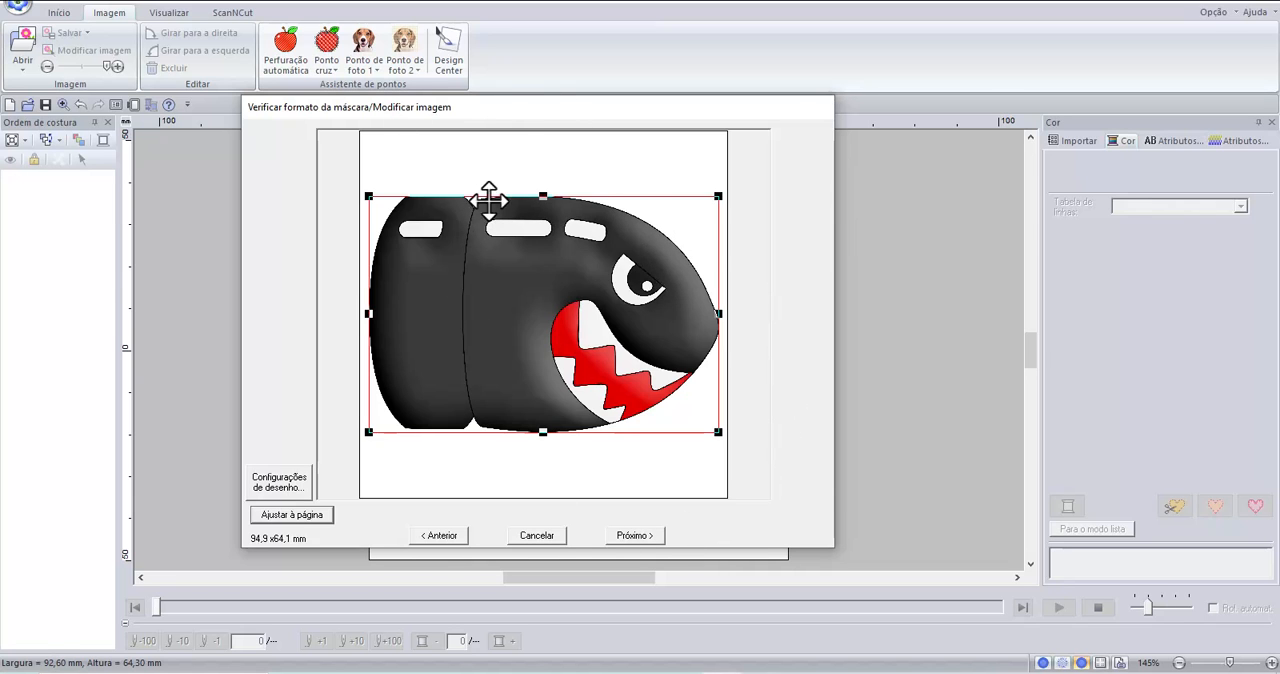
drag(477, 114, 557, 48)
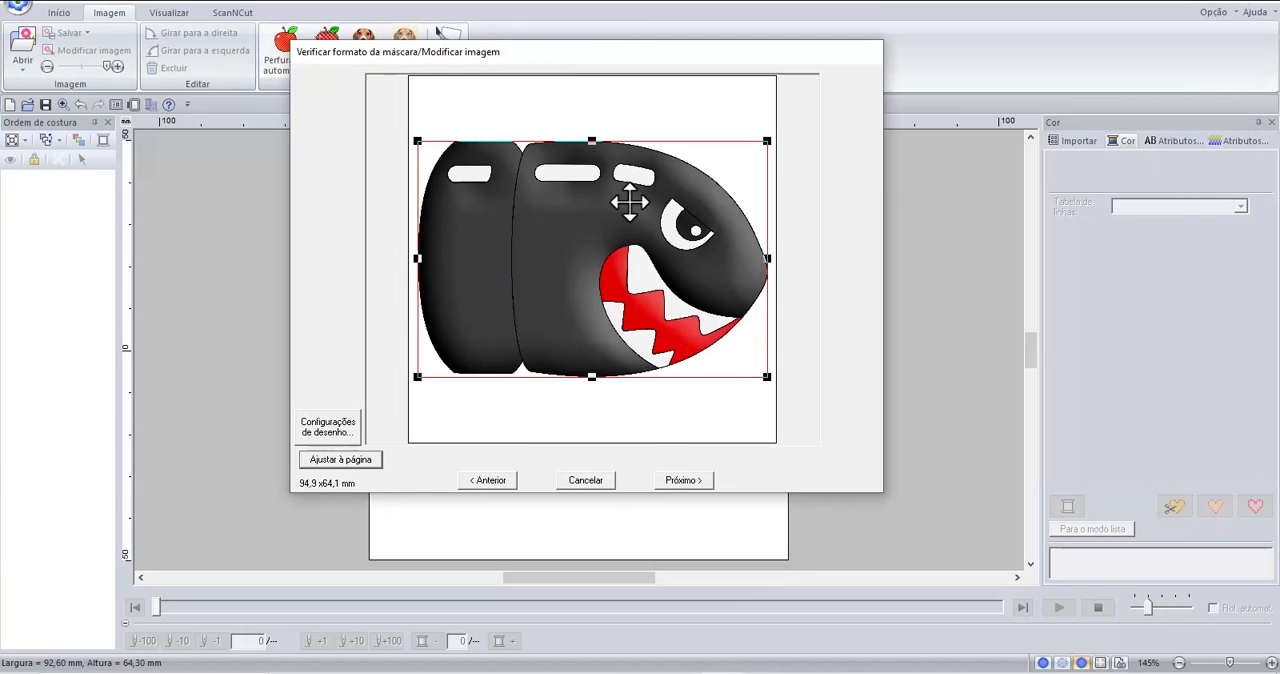
click(686, 480)
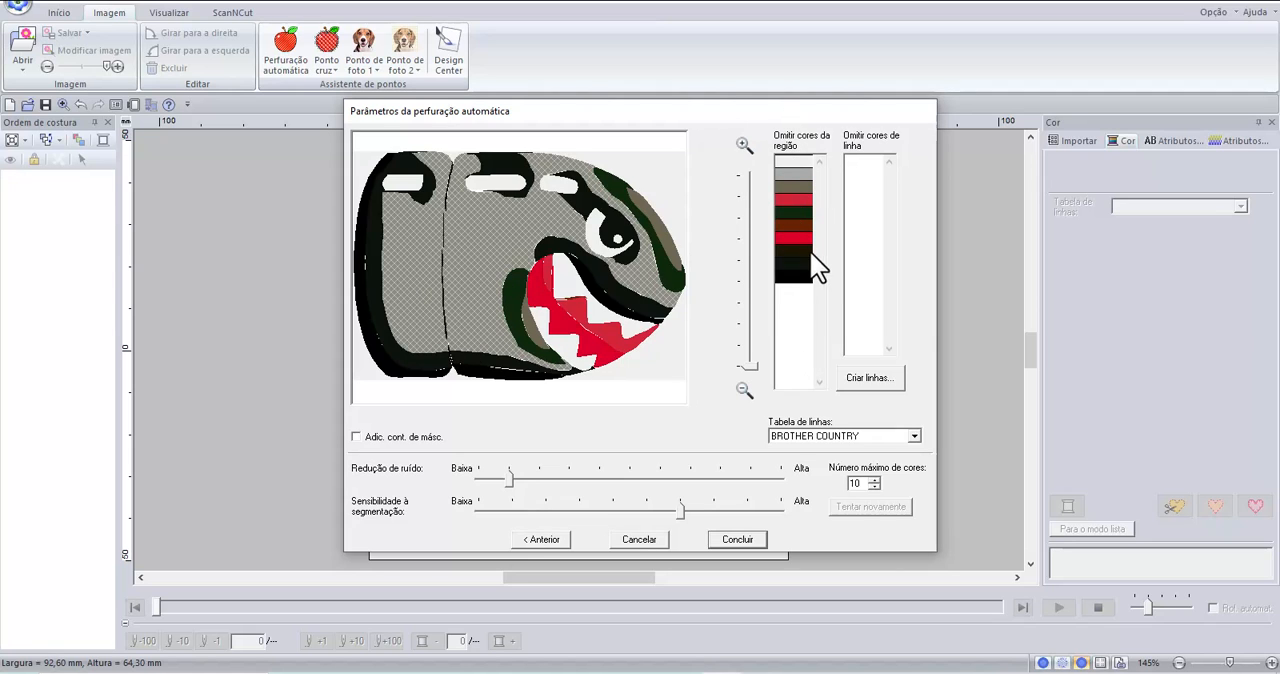
Try higher noise reduction and lower segmentation sensitivity, regenerating the punching preview after each adjustment.
drag(680, 512, 602, 509)
drag(509, 480, 548, 479)
click(870, 506)
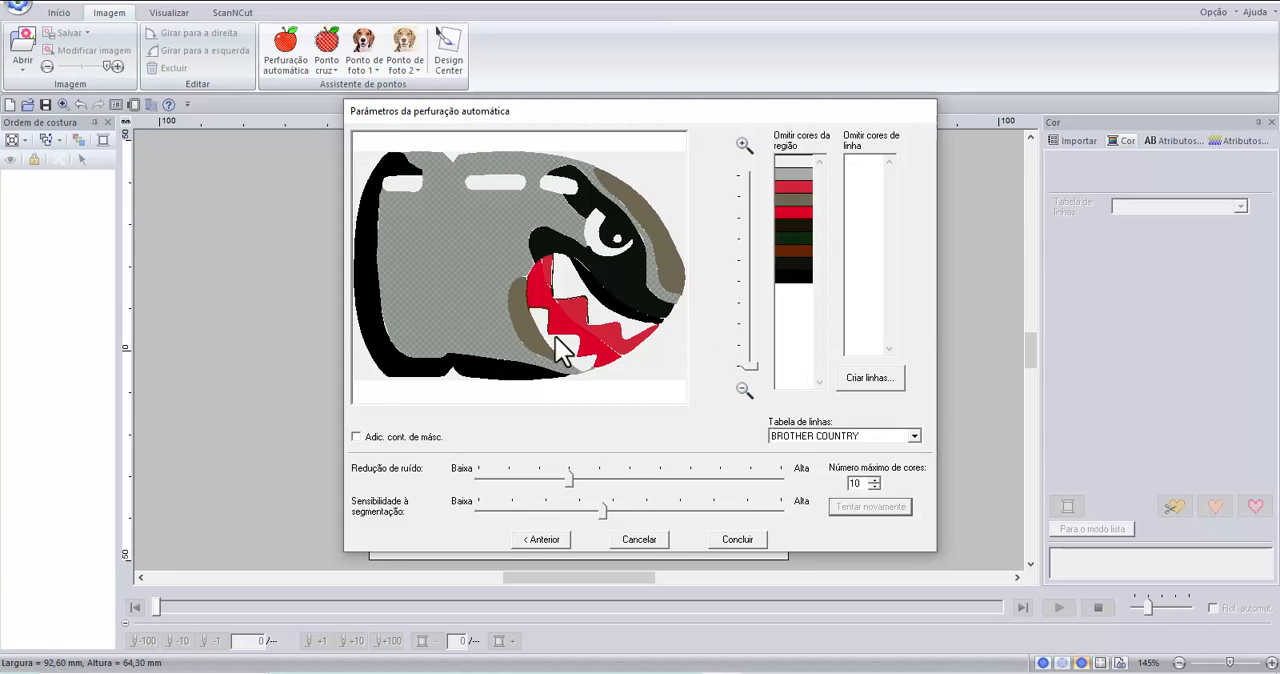
drag(571, 474, 664, 474)
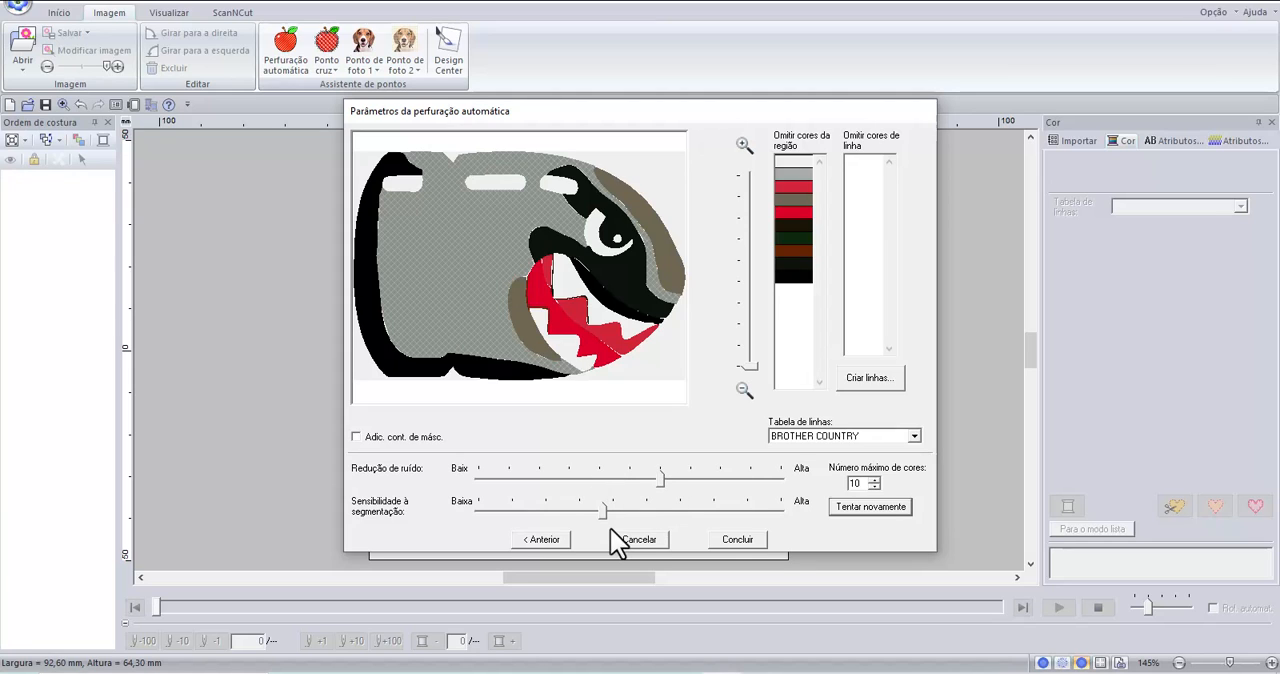
drag(606, 514, 579, 507)
click(896, 512)
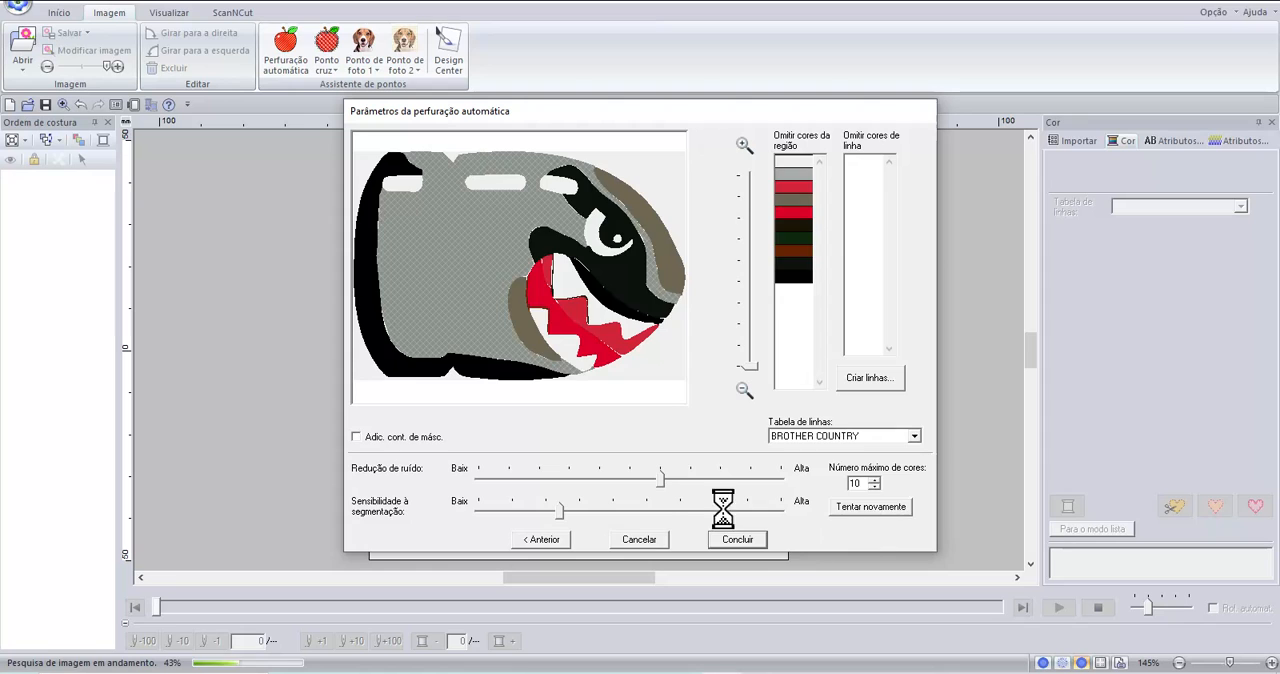
Raise the segmentation sensitivity, limit the colours to 9, regenerate the preview and convert the image to stitches.
drag(563, 512, 706, 518)
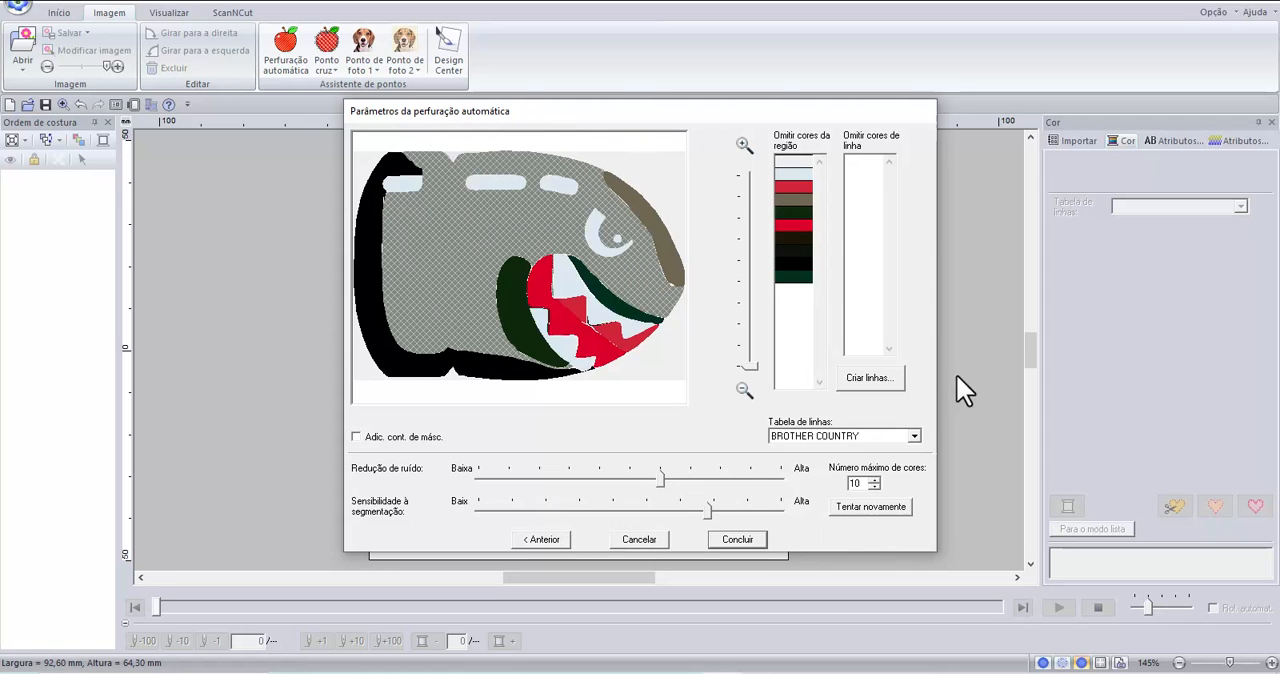
click(890, 508)
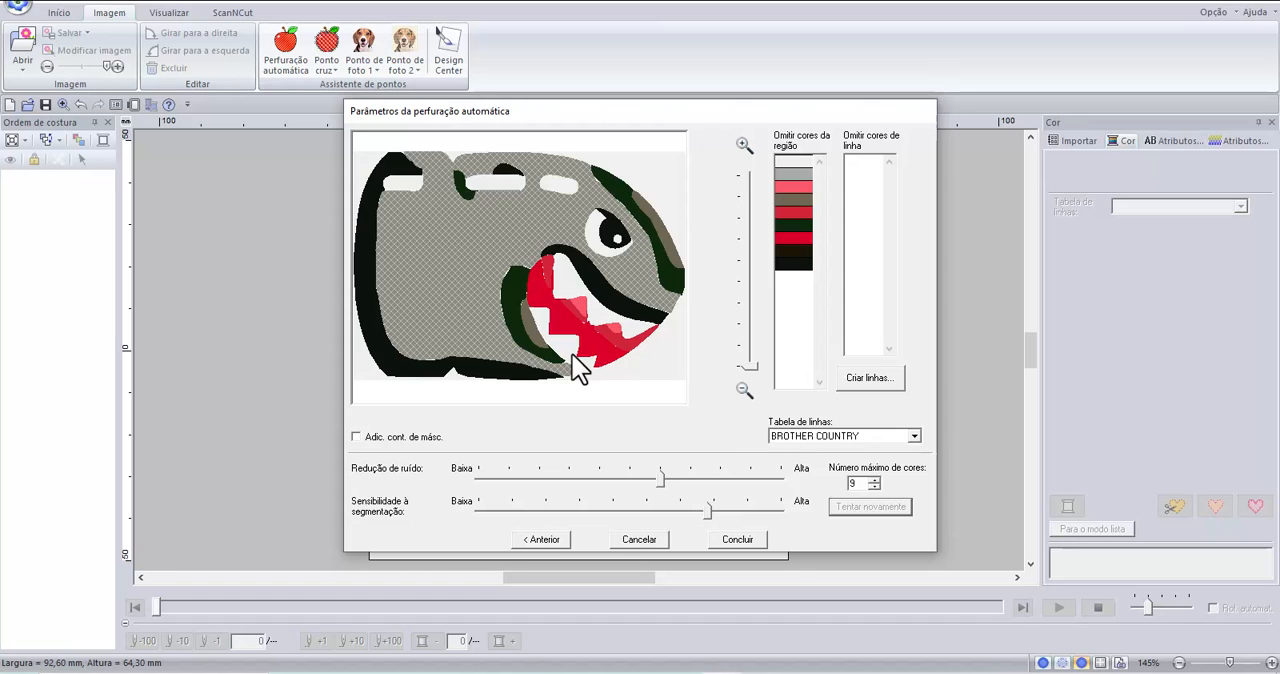
click(758, 540)
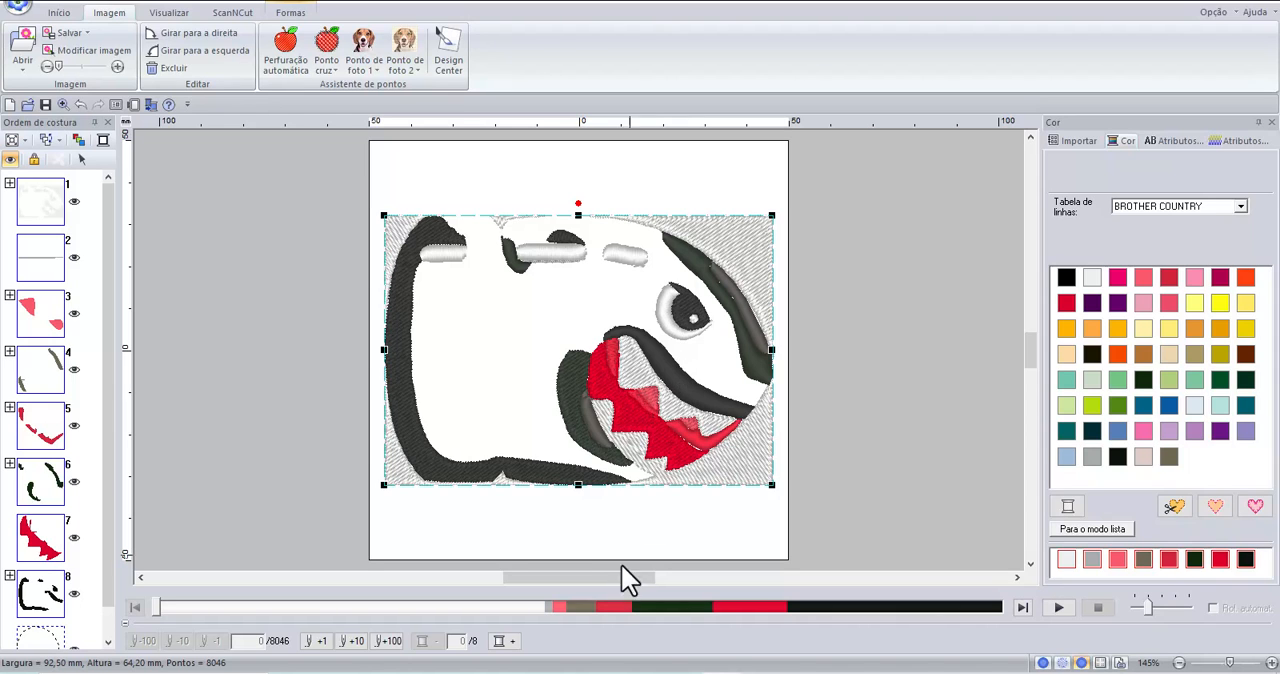
Switch to Paint and examine the colours and shading of the original bullet image.
key(alt+Tab)
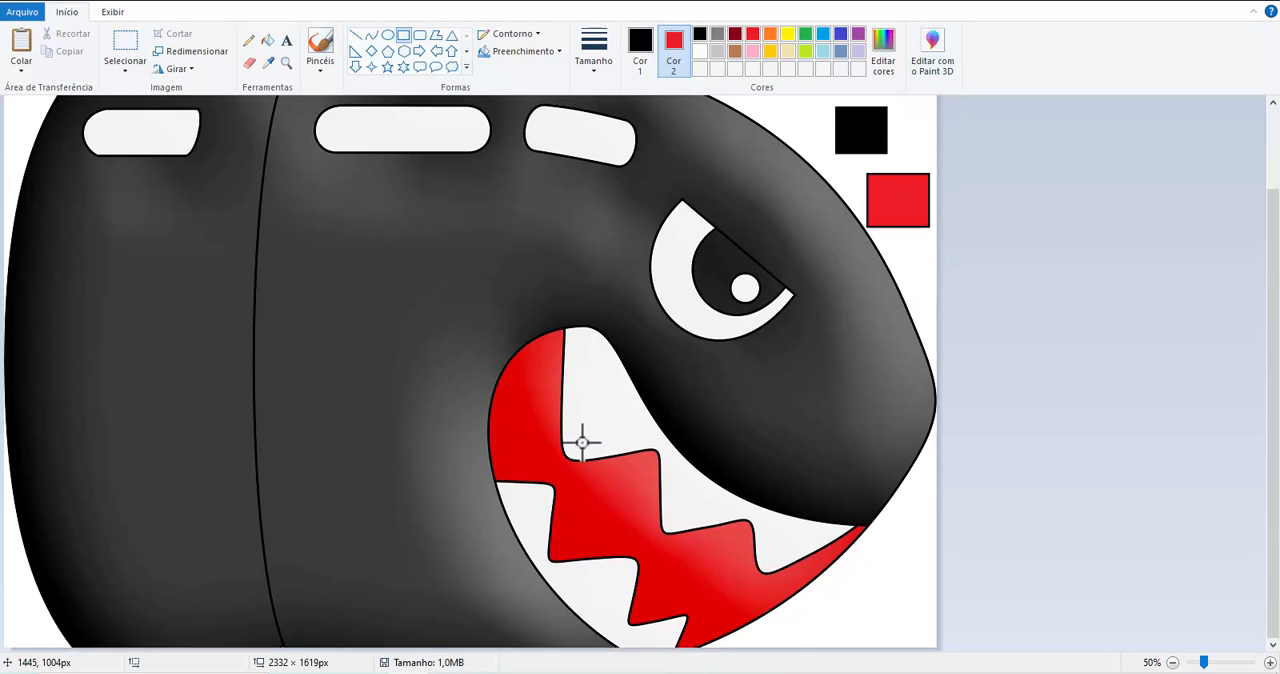
scroll(580, 440, down, 1)
scroll(430, 430, up, 2)
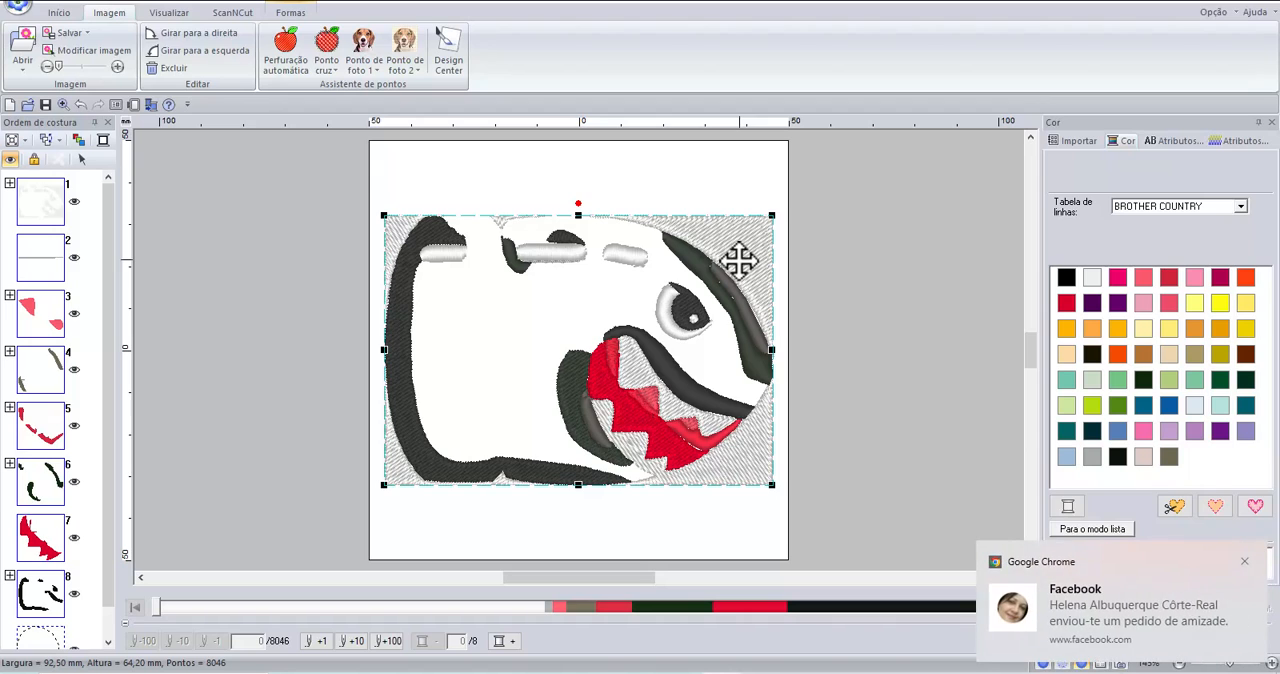
Delete the generated bullet embroidery from the Layout & Editing page and dismiss the browser notification.
key(Delete)
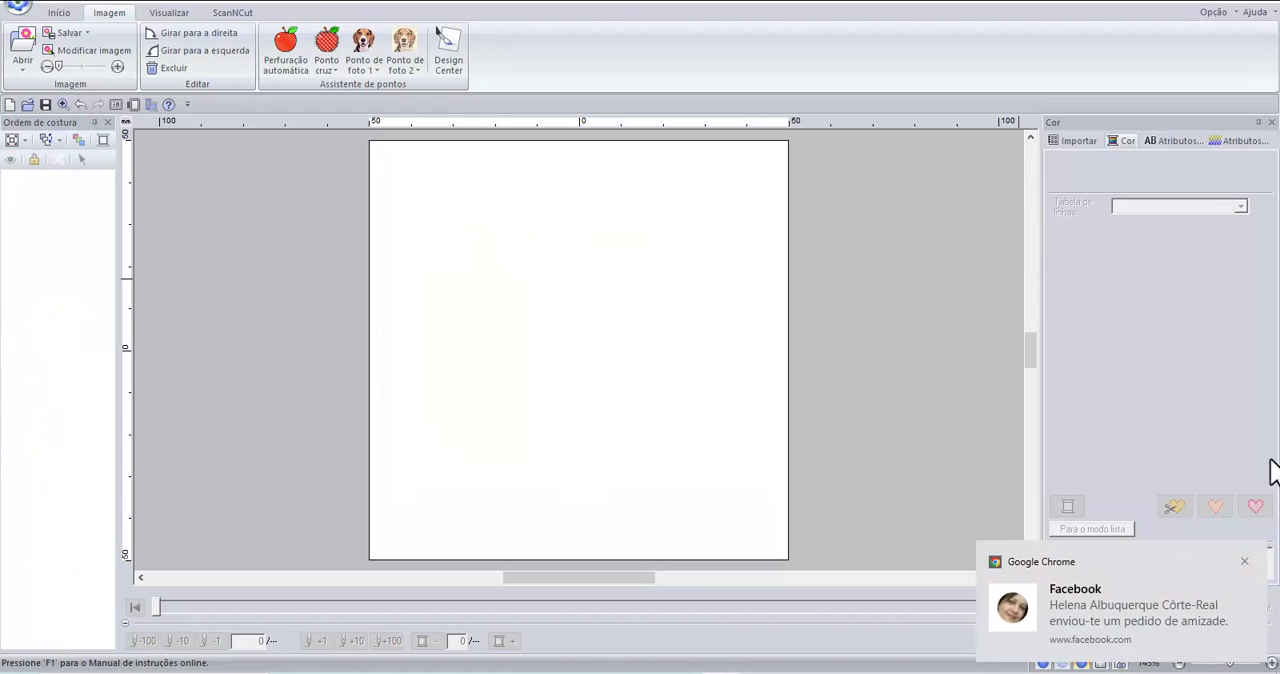
click(1245, 562)
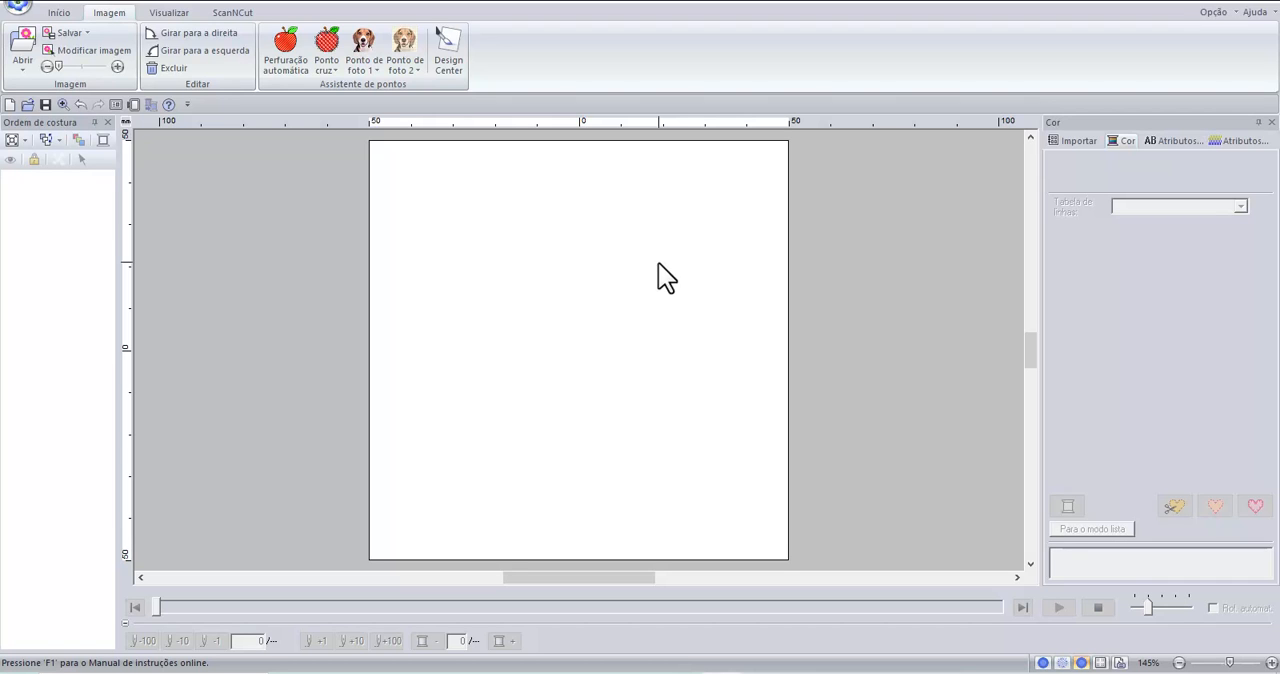
click(21, 47)
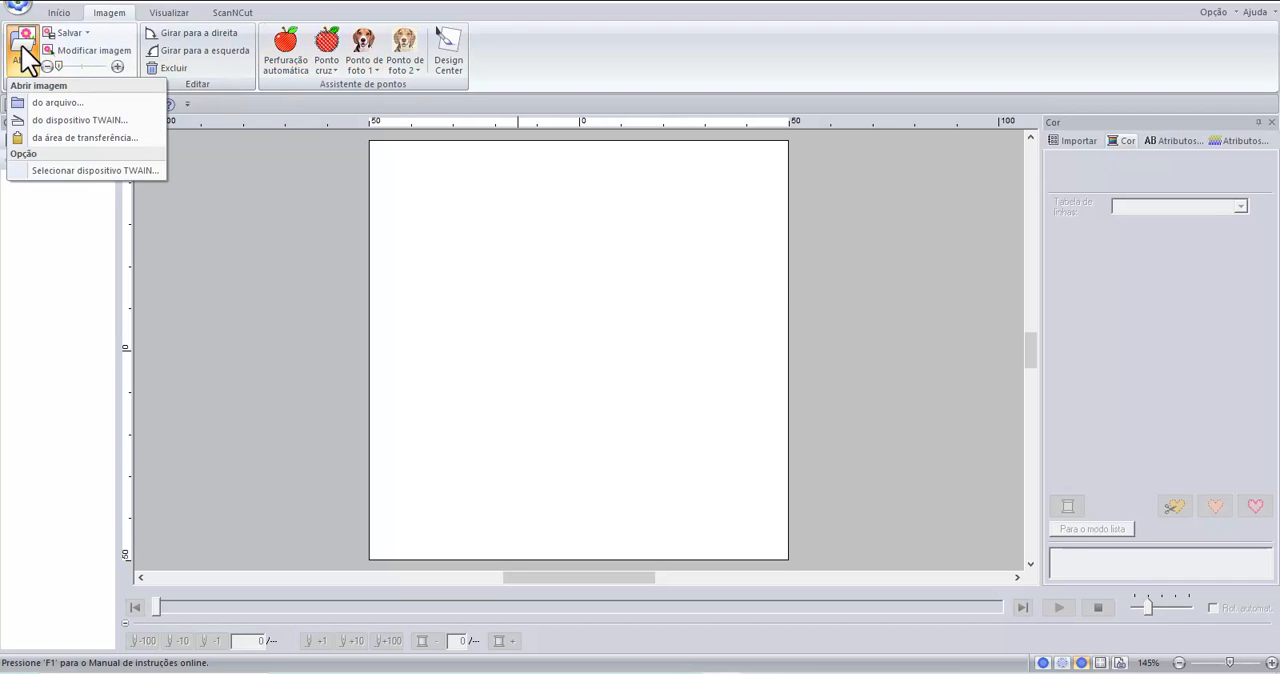
click(62, 14)
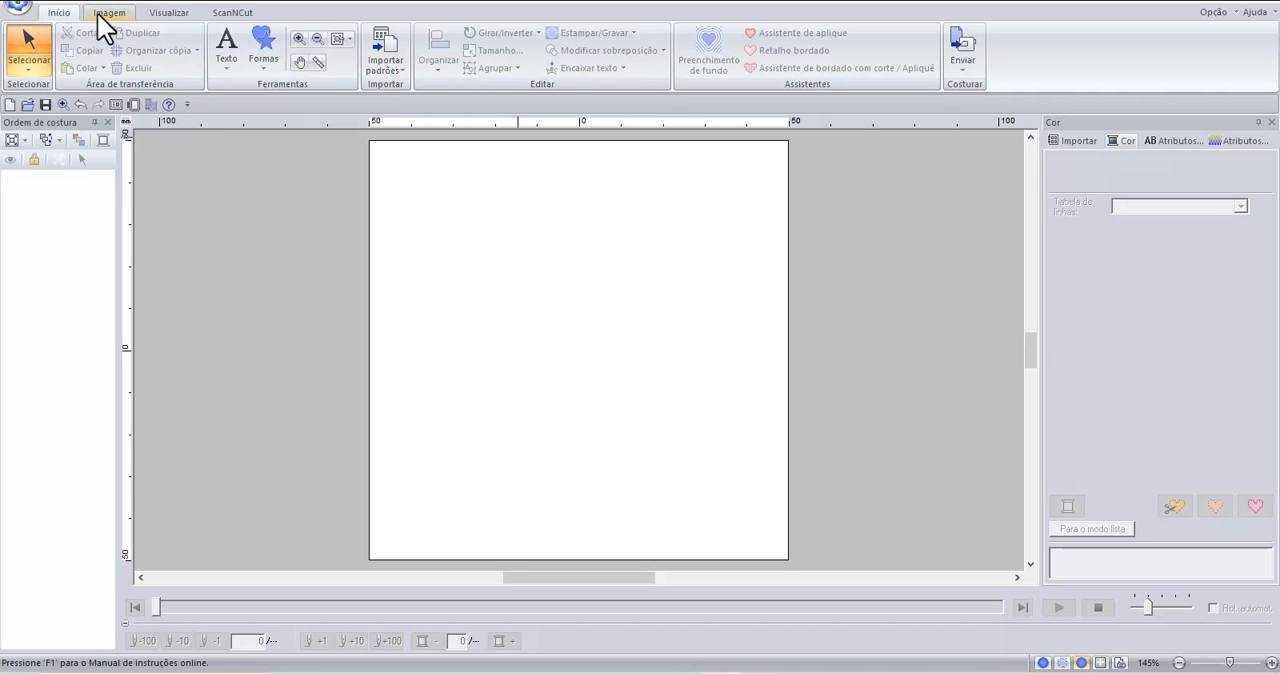
Open the bullet image file dfvdvfdv.png from the Downloads folder as the background template for digitizing.
click(111, 12)
click(23, 41)
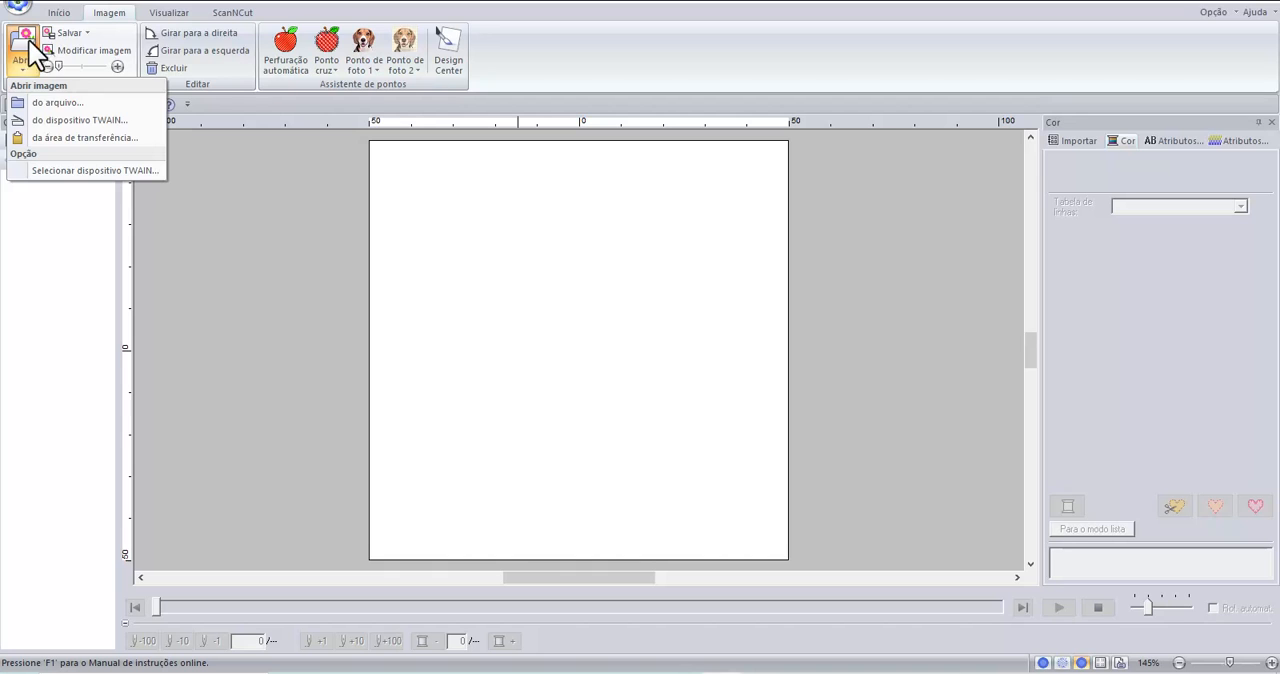
click(57, 101)
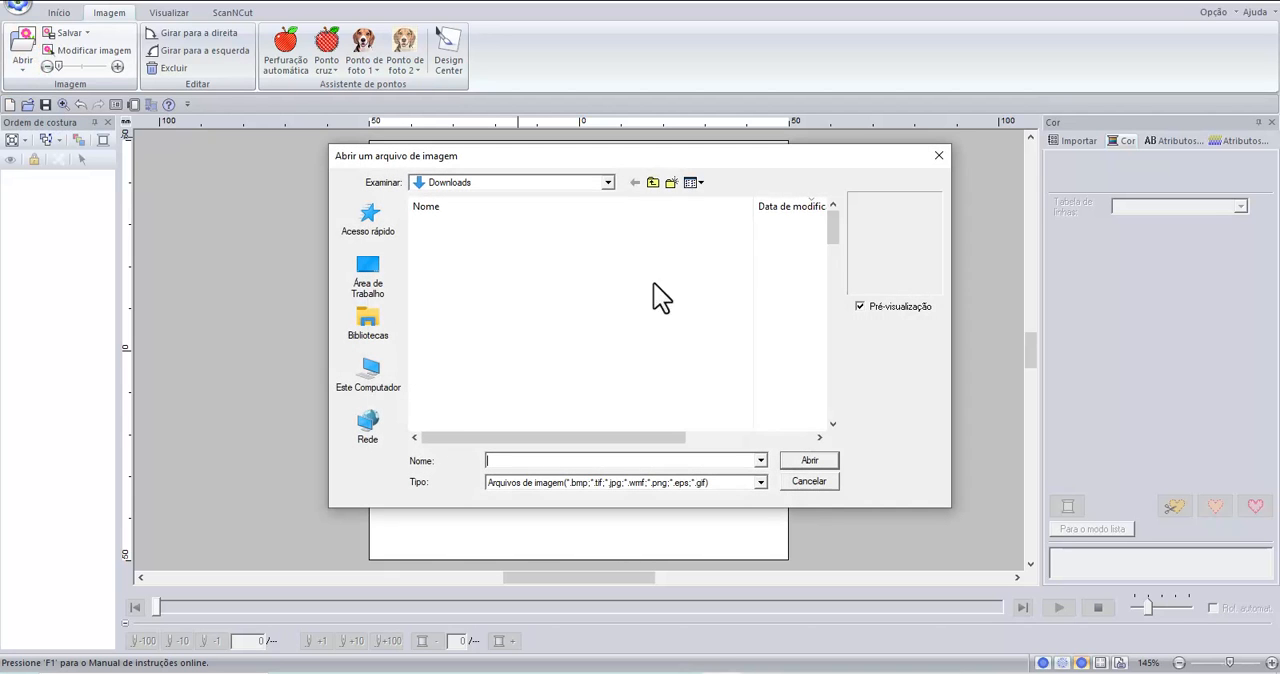
click(457, 242)
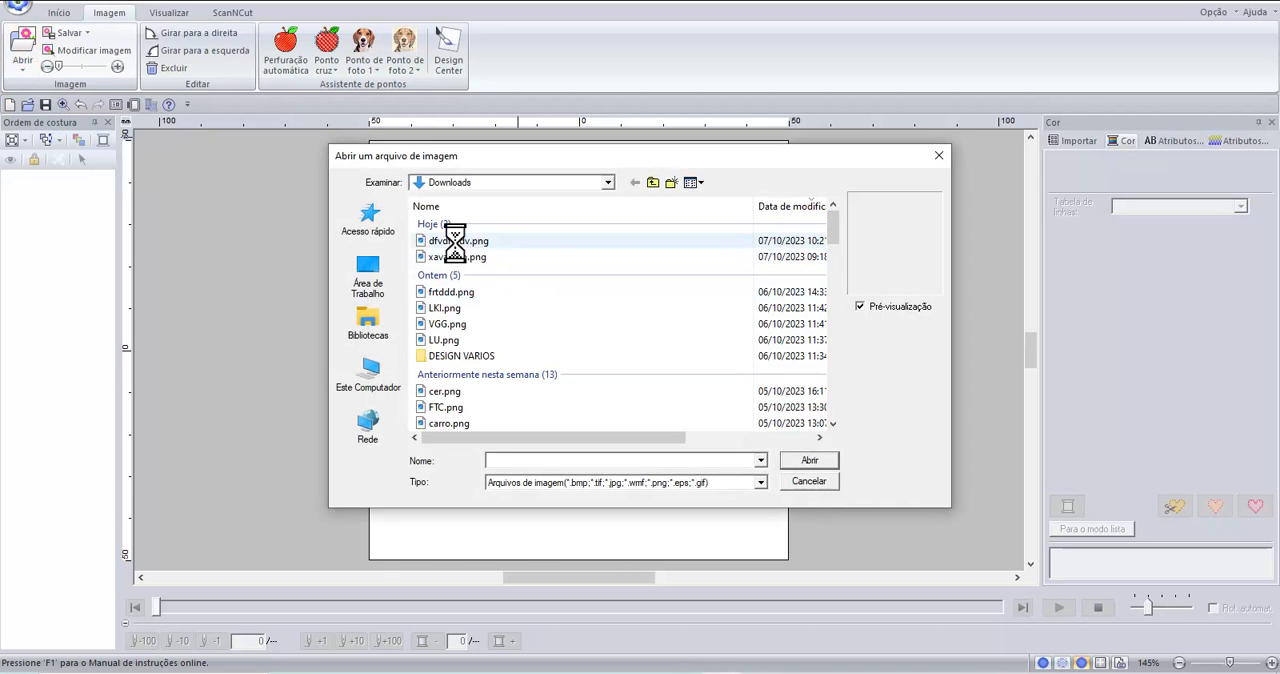
click(812, 462)
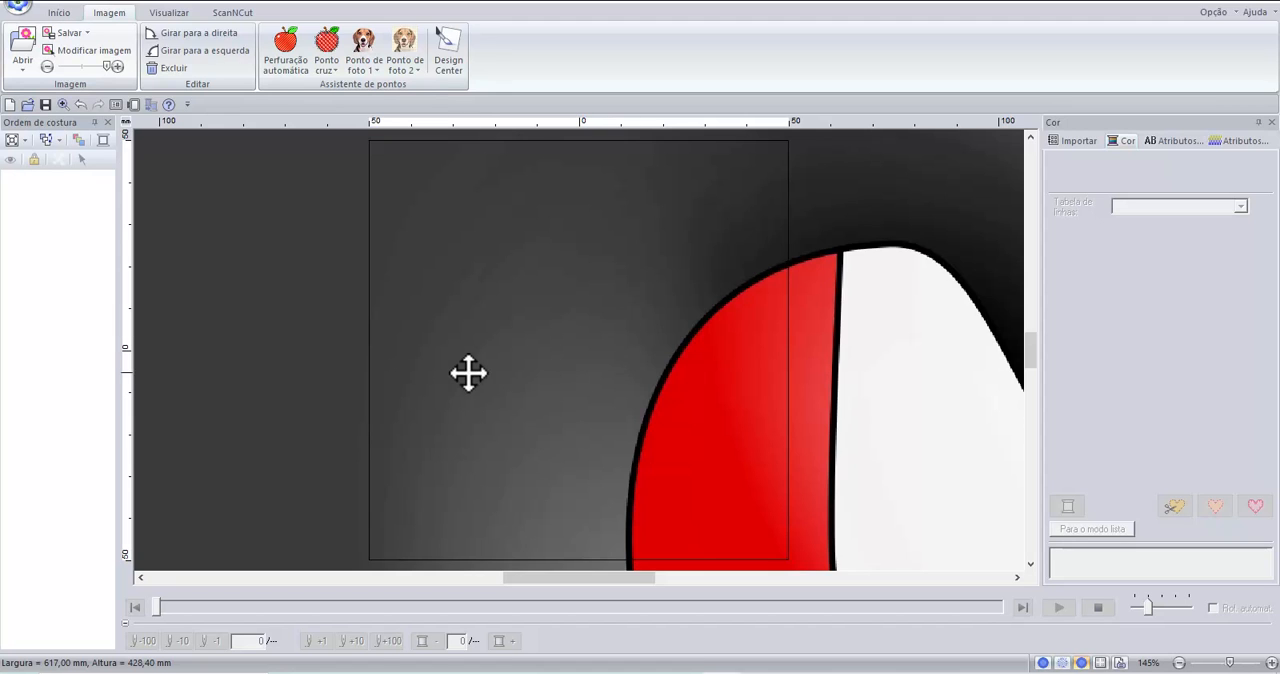
scroll(485, 383, down, 2)
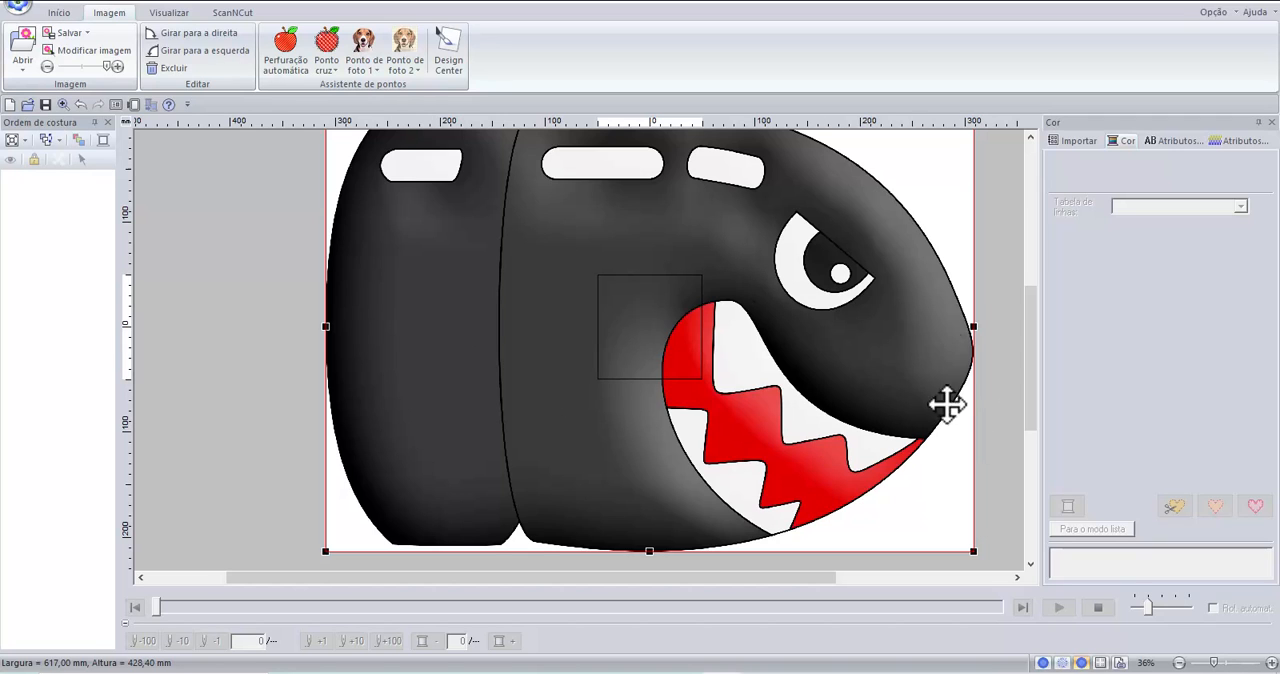
click(63, 107)
right_click(631, 316)
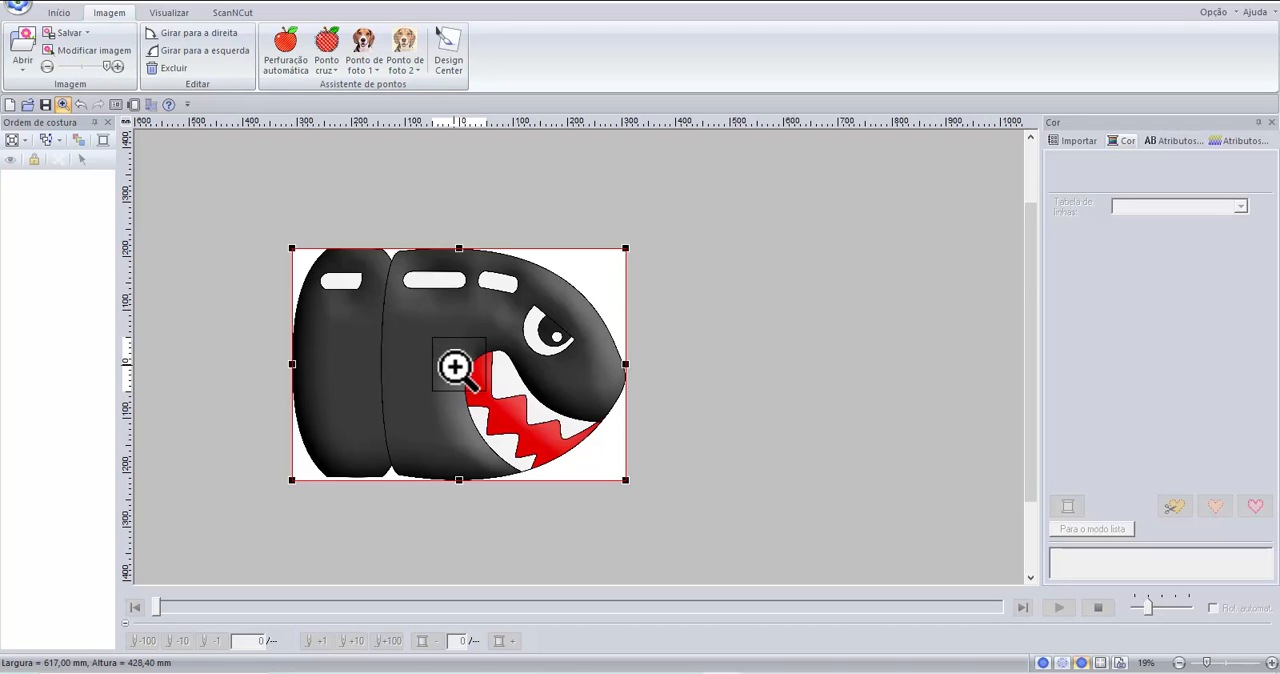
click(451, 366)
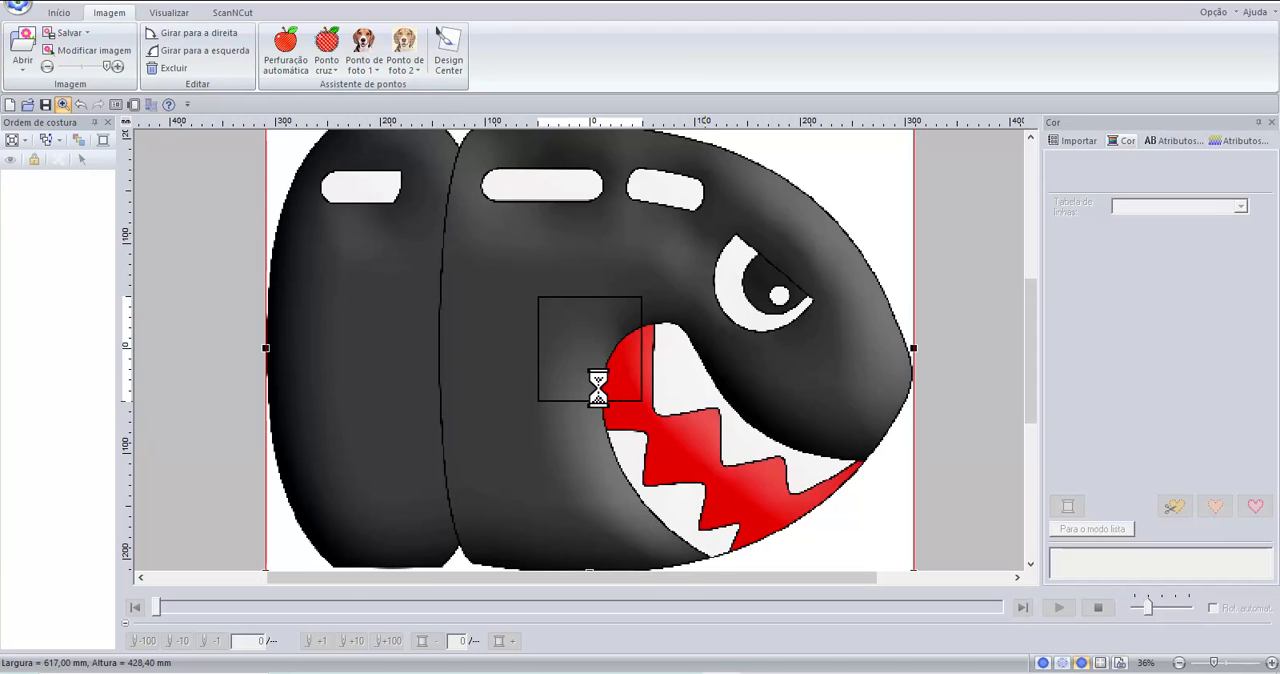
right_click(589, 369)
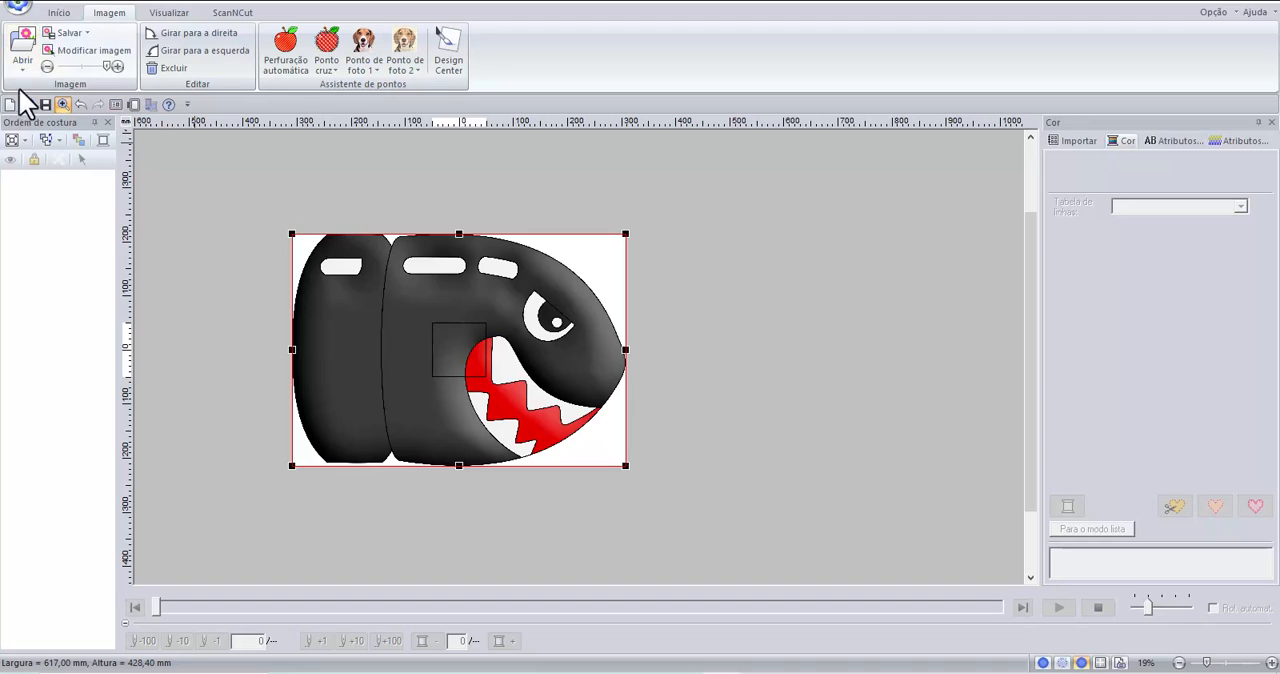
click(62, 12)
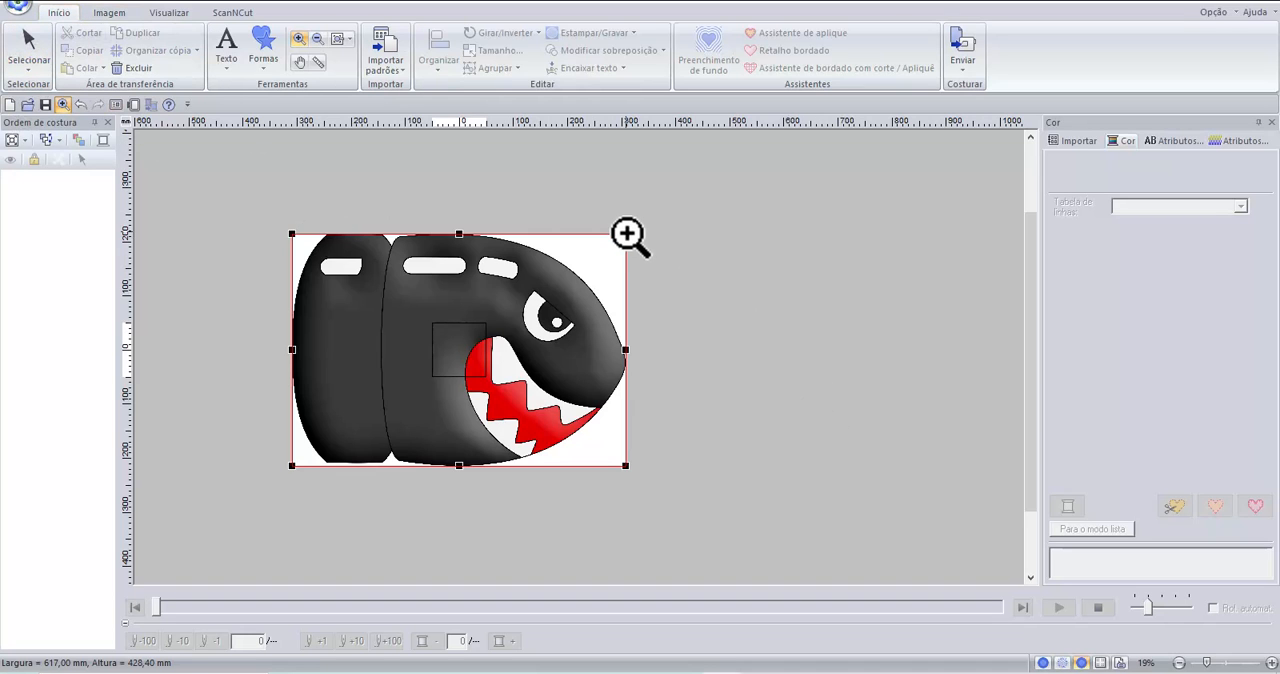
click(110, 13)
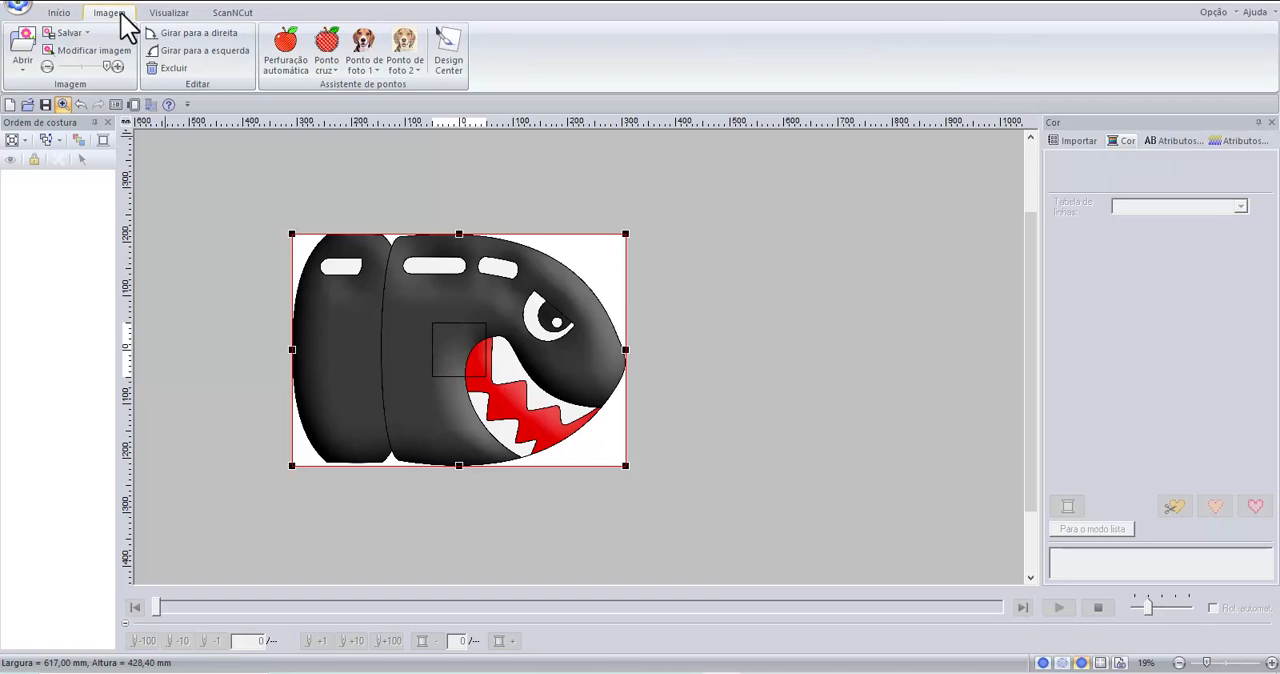
click(62, 105)
click(563, 284)
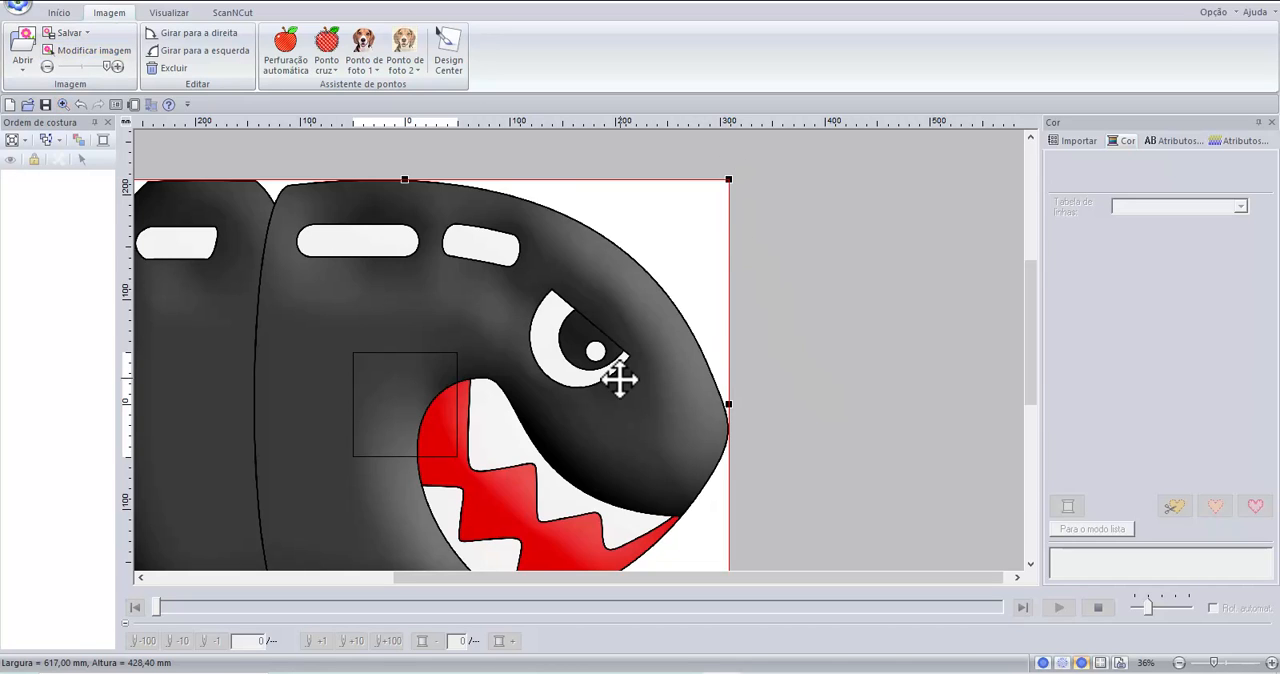
scroll(620, 379, down, 3)
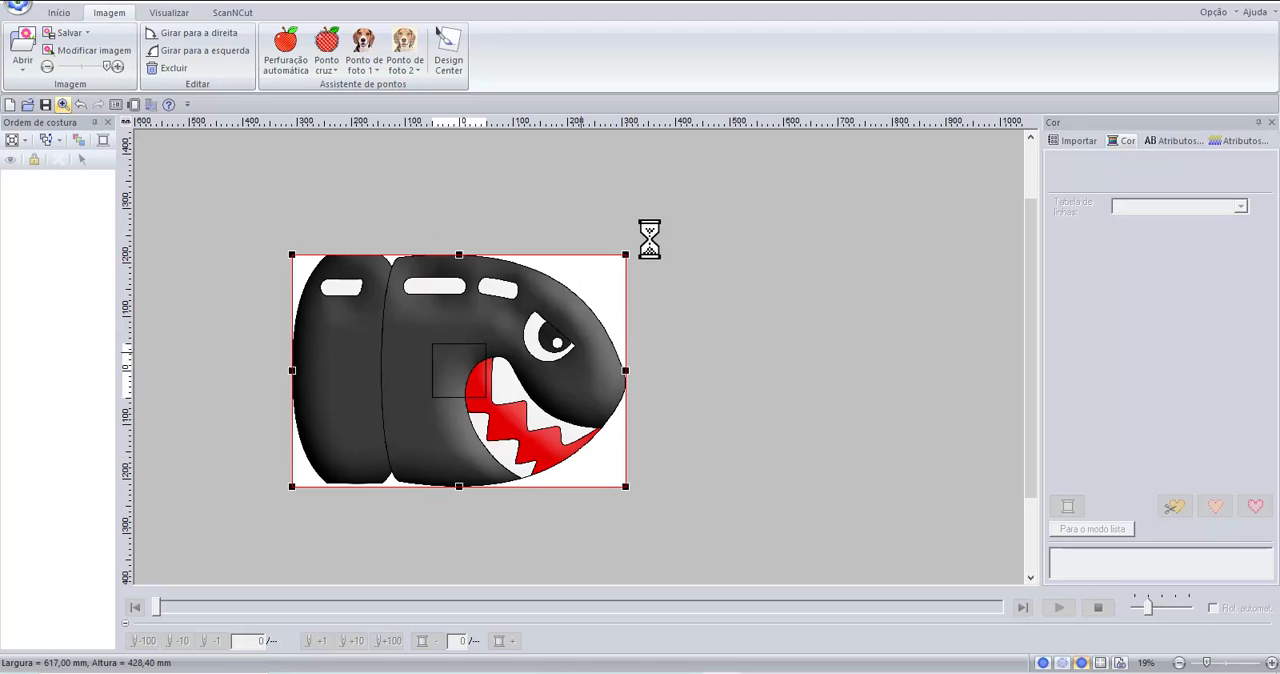
Scale the background image down to about 83.80 x 58.20 mm so it fits inside the hoop page.
click(62, 104)
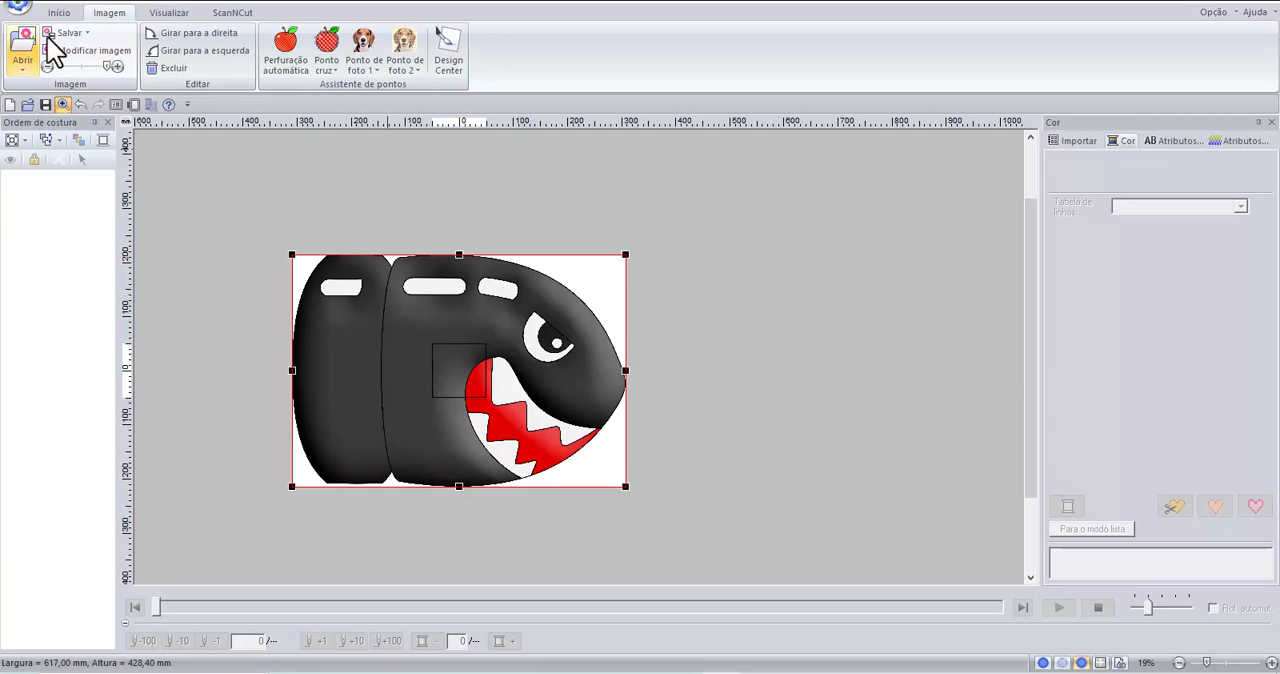
click(88, 47)
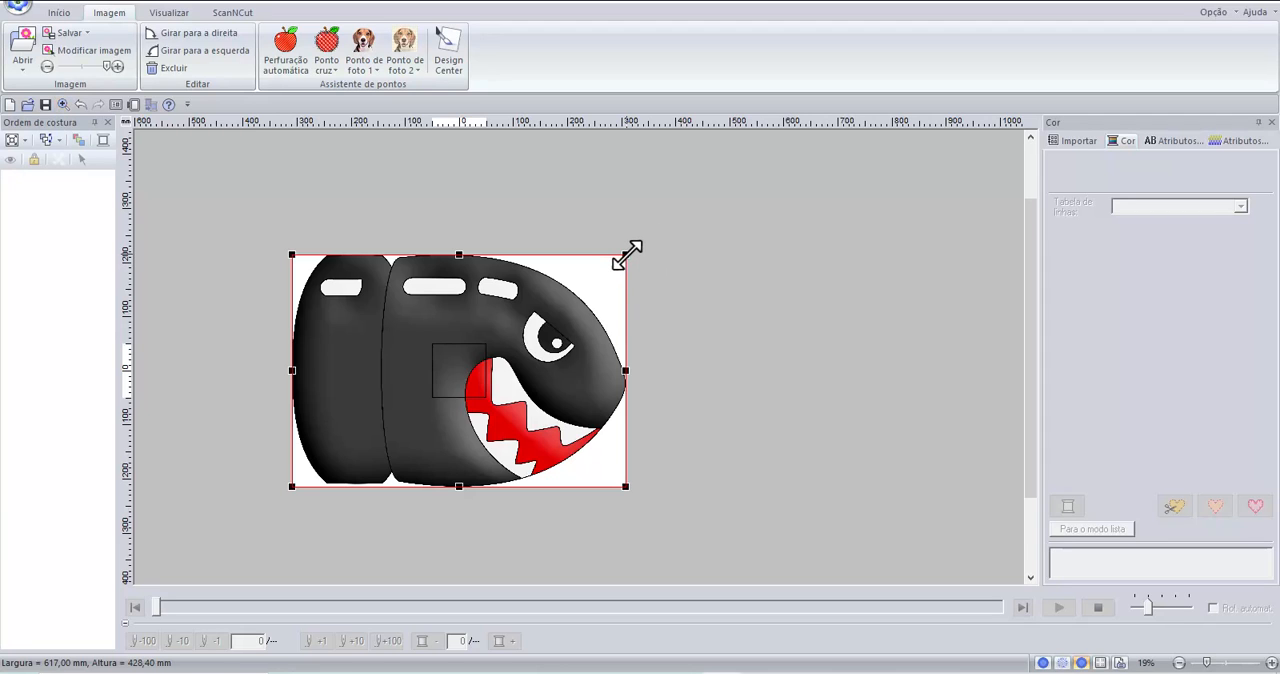
drag(627, 255, 510, 354)
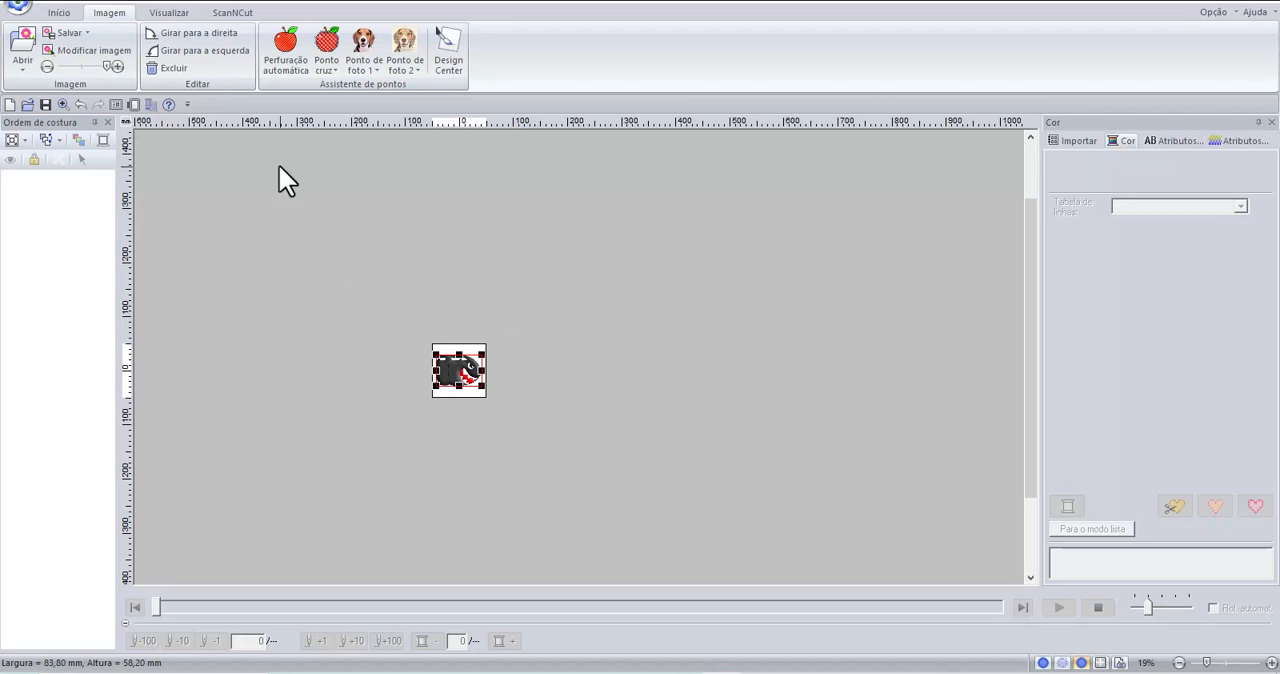
click(434, 325)
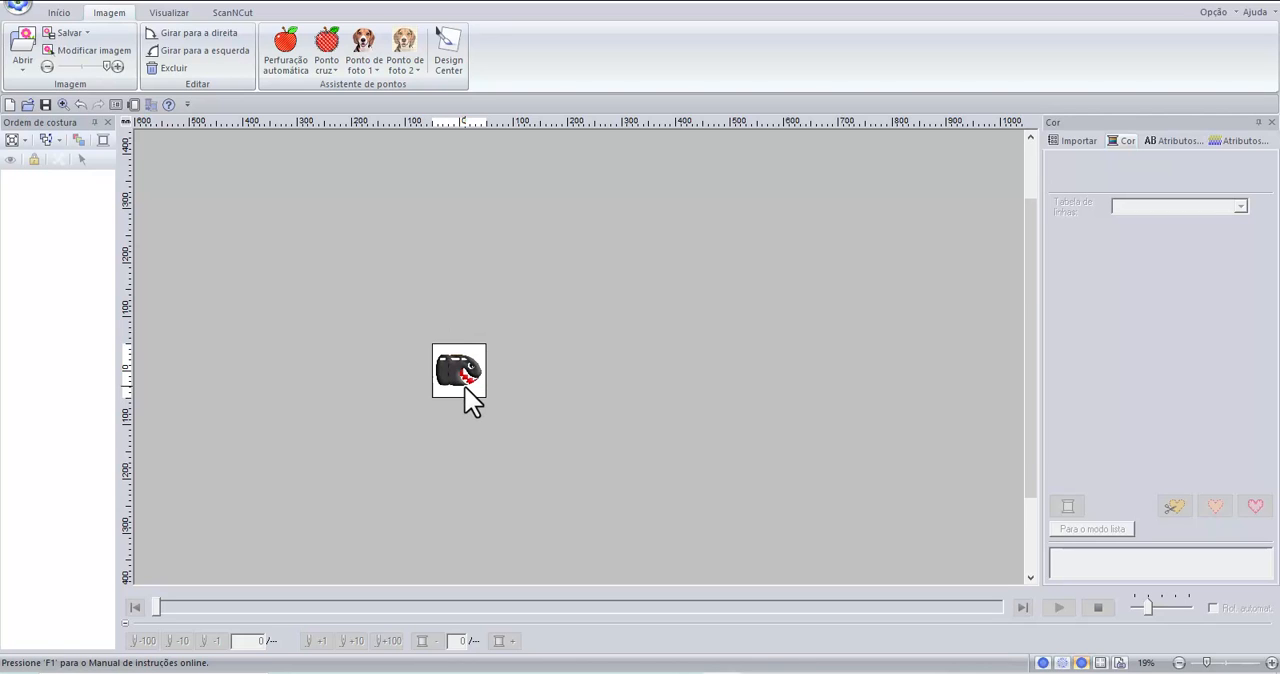
scroll(464, 385, up, 2)
scroll(600, 289, up, 4)
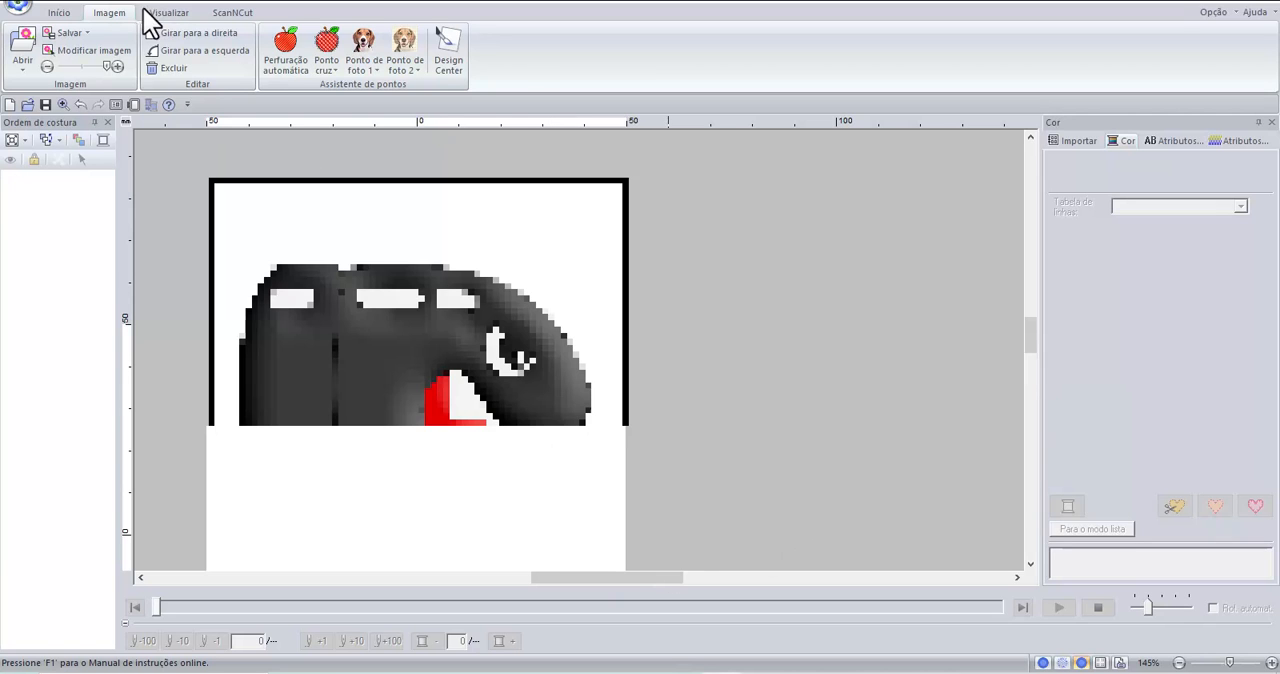
click(60, 12)
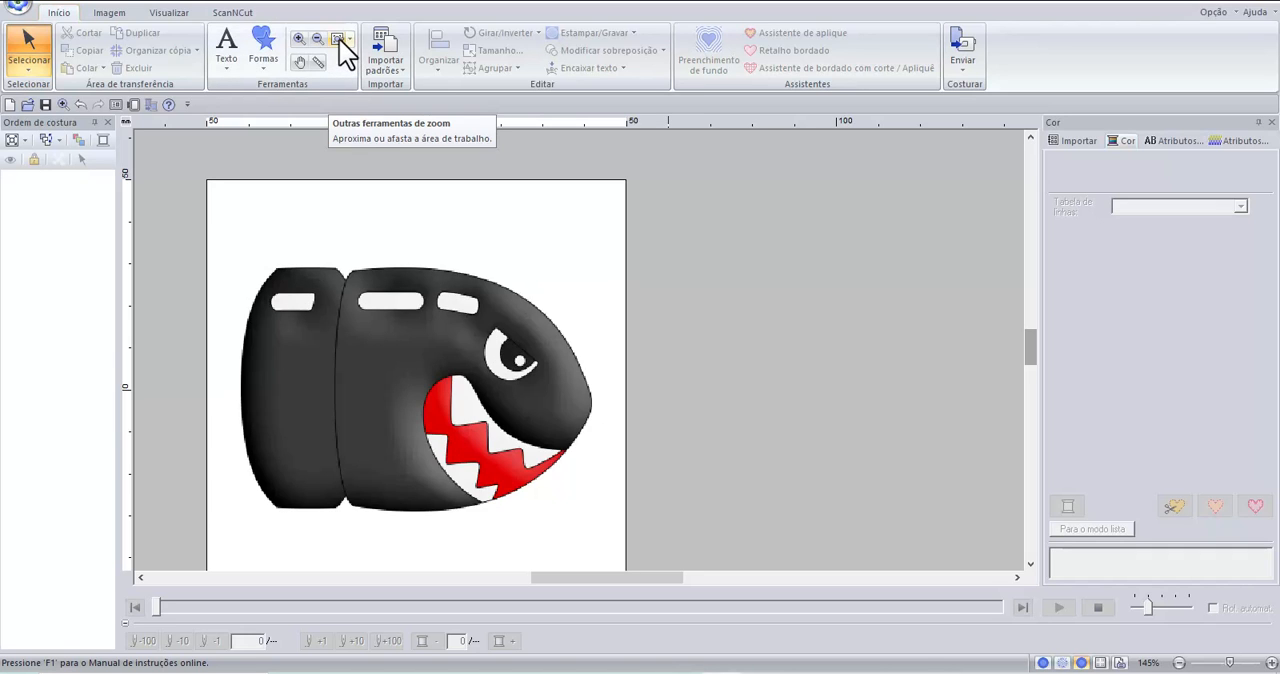
click(338, 39)
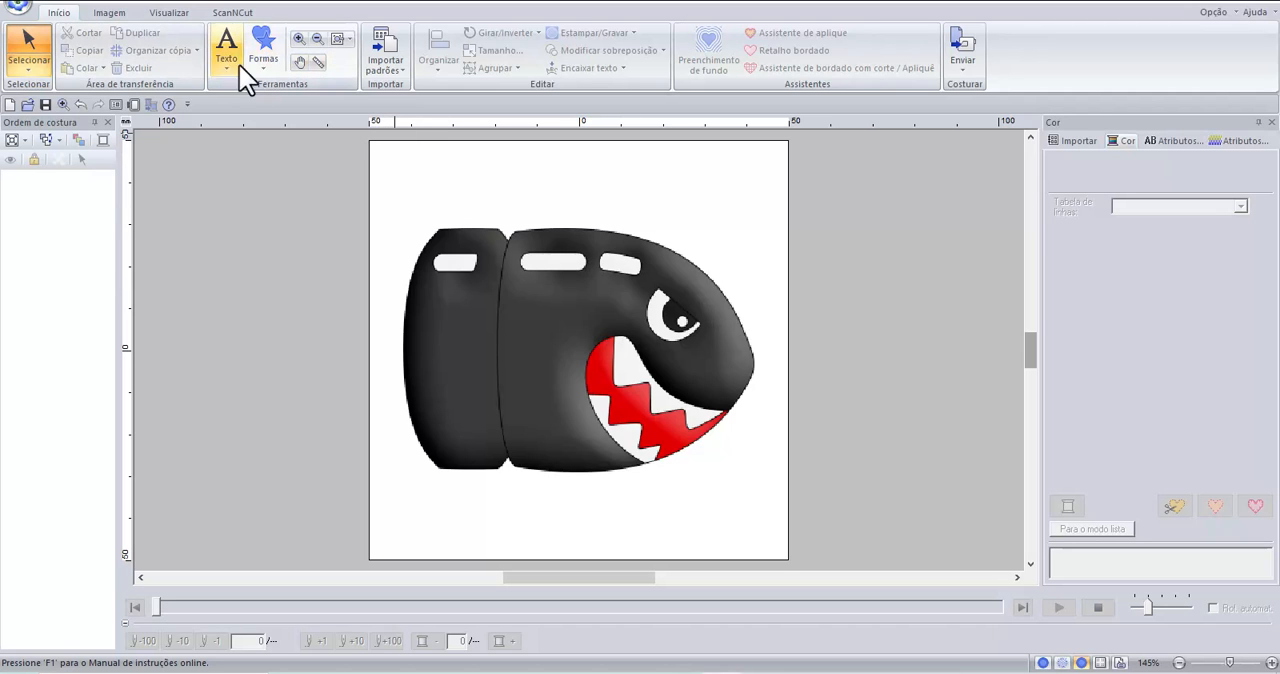
Draw a trial closed curve region across the bullet's upper edge, then delete it.
click(265, 66)
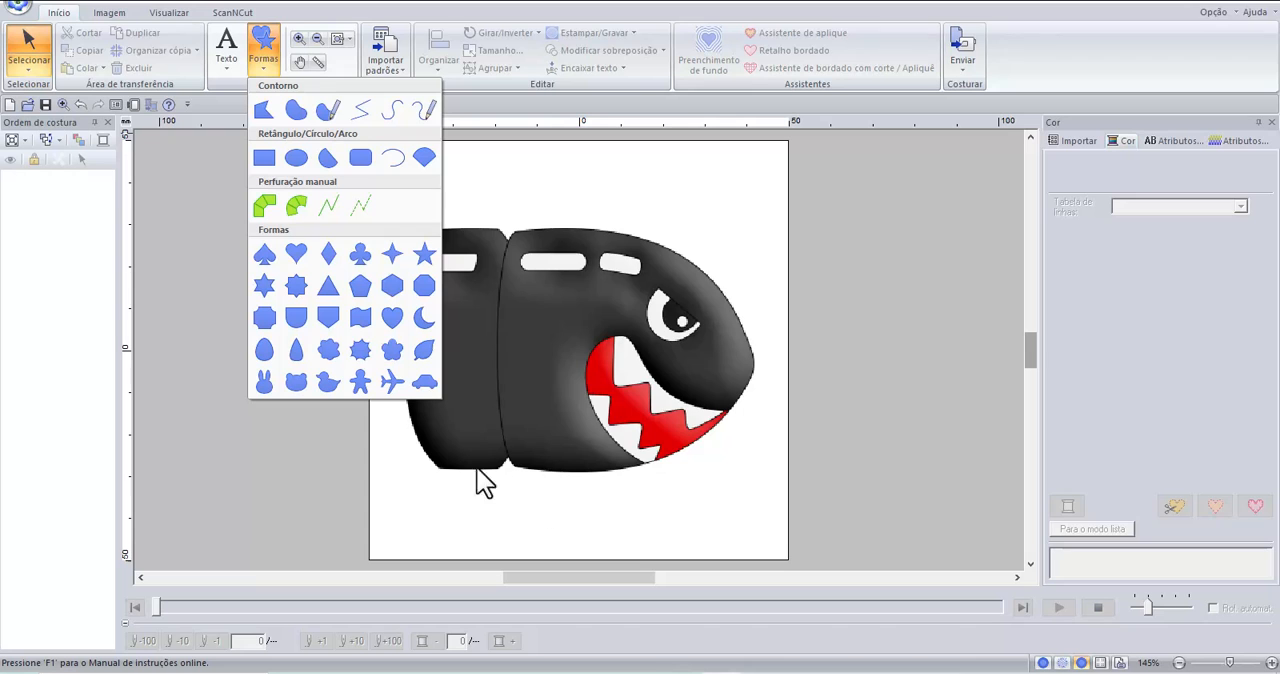
click(305, 114)
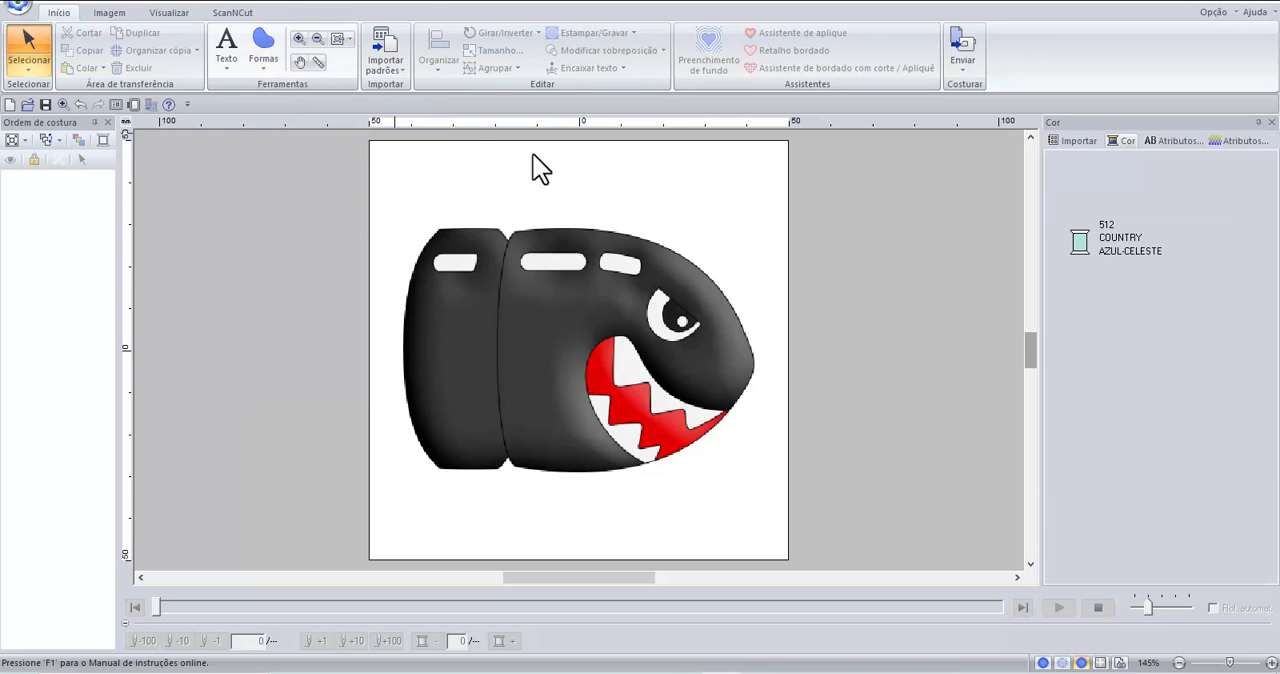
mouse_move(556, 178)
mouse_down()
mouse_move(600, 174)
mouse_move(639, 206)
mouse_move(643, 240)
mouse_move(612, 291)
mouse_move(568, 259)
mouse_move(527, 193)
mouse_up()
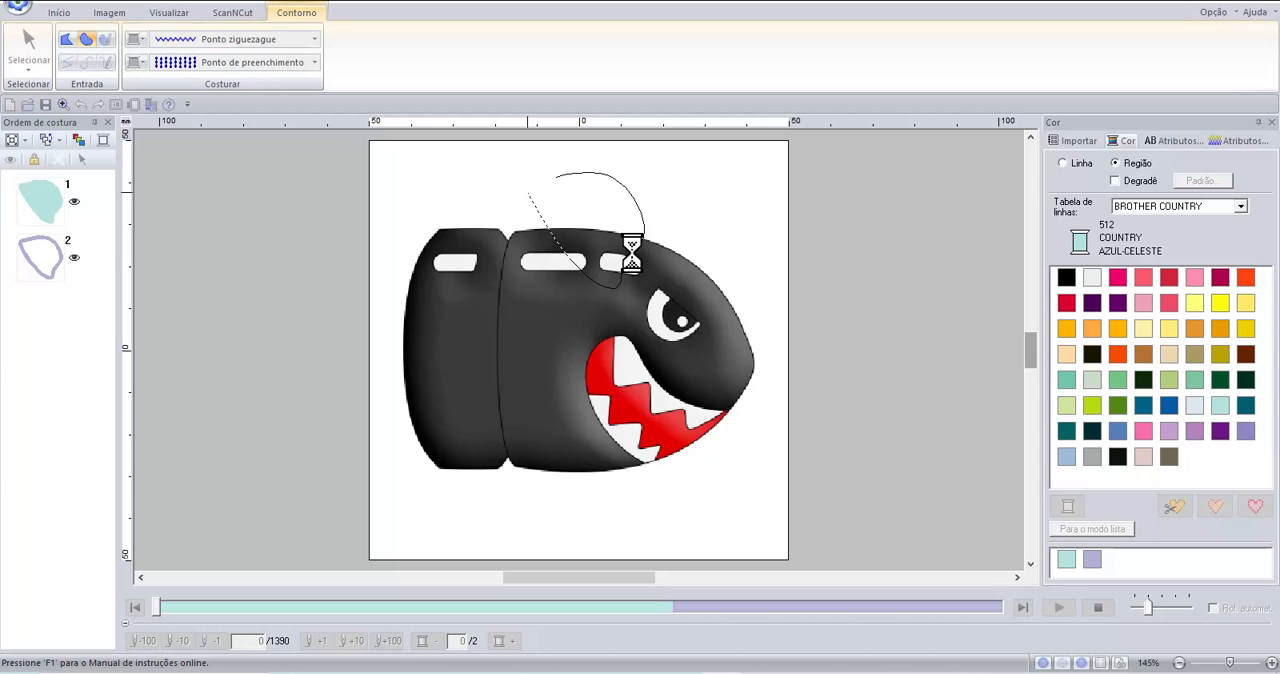
click(26, 33)
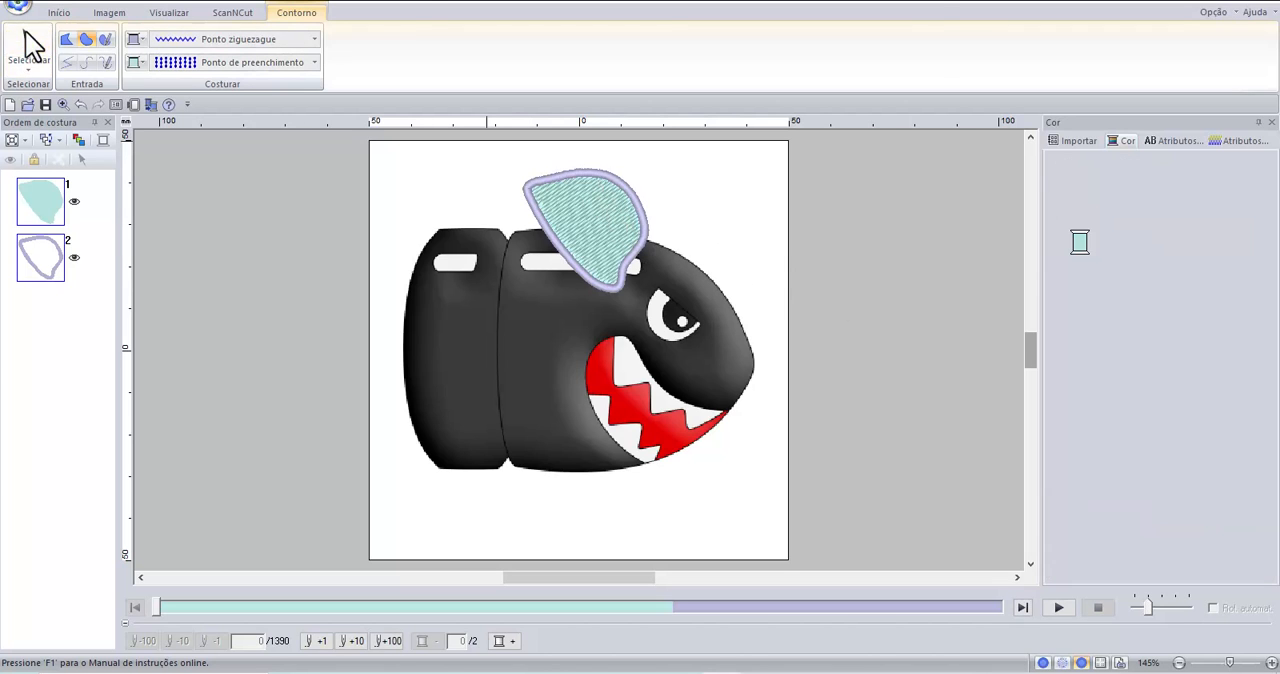
click(578, 207)
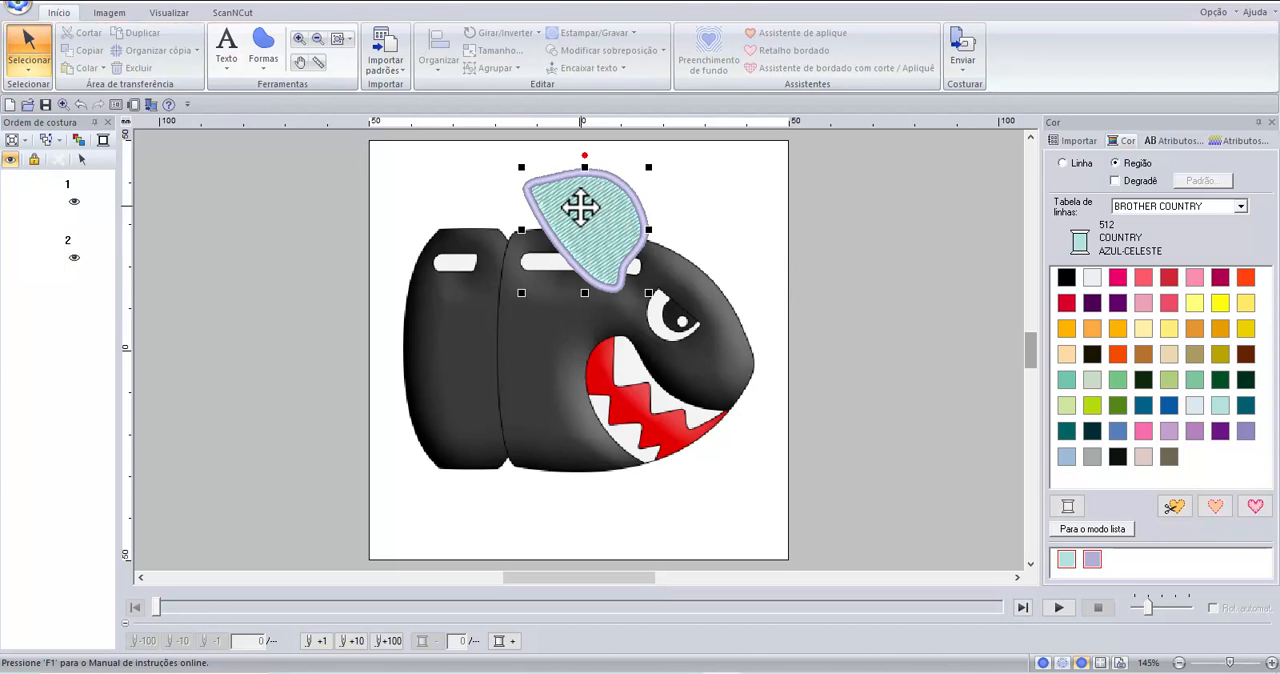
key(Delete)
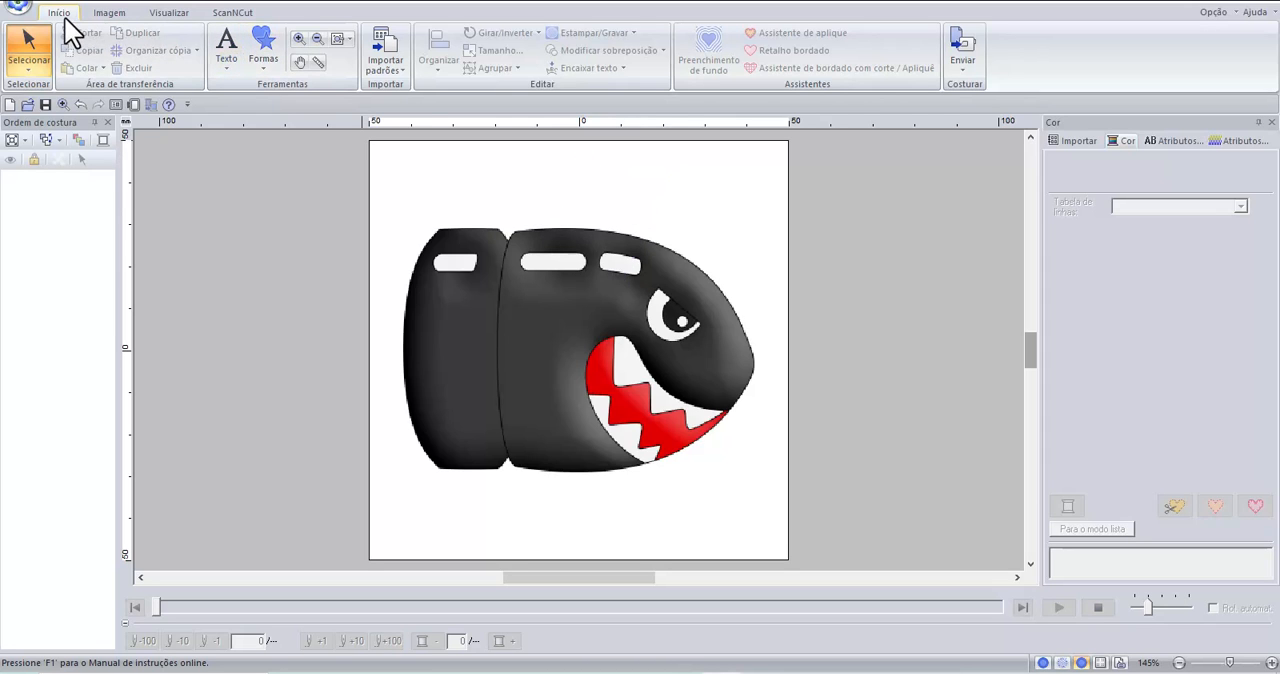
Start a closed curve region at the upper notch and trace the bullet's upper edge forward to the nose.
click(263, 50)
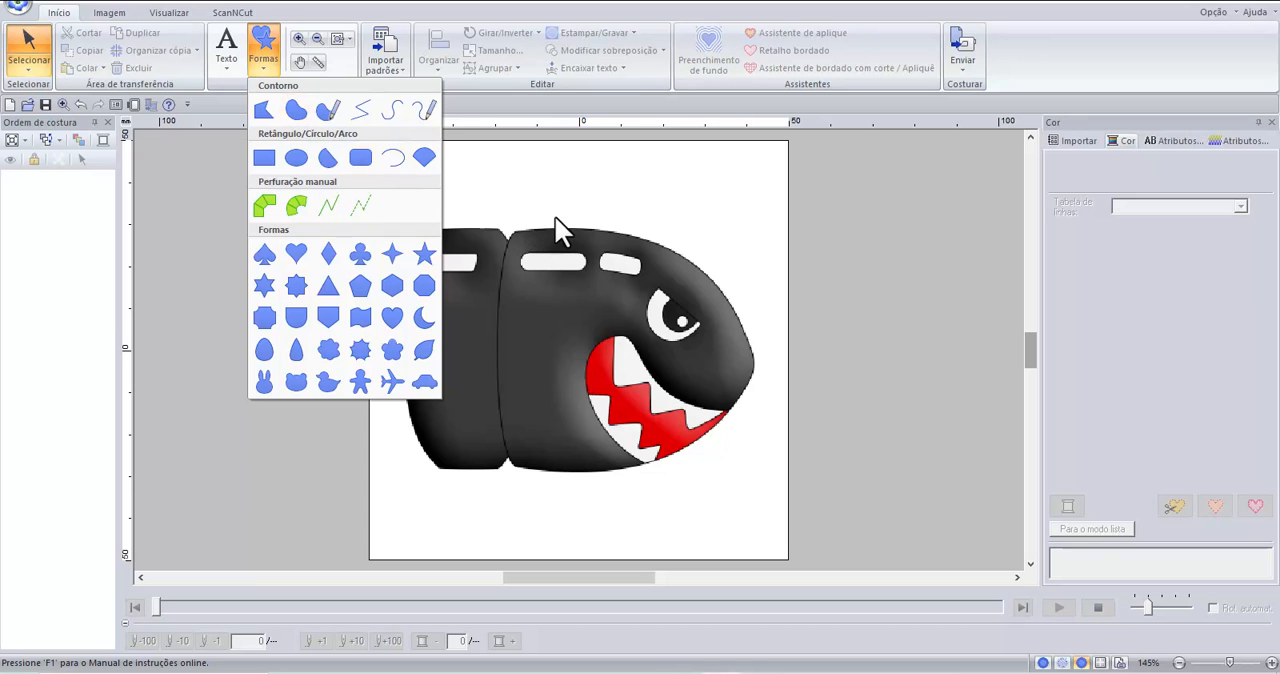
click(564, 192)
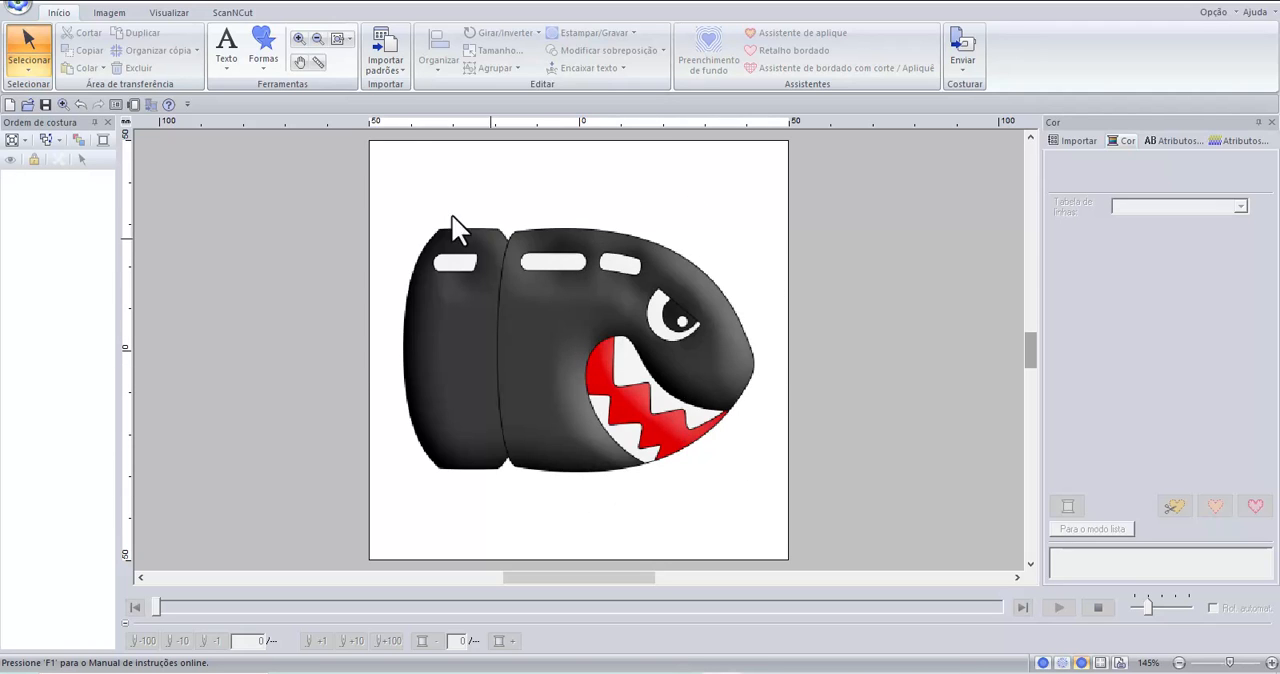
click(265, 60)
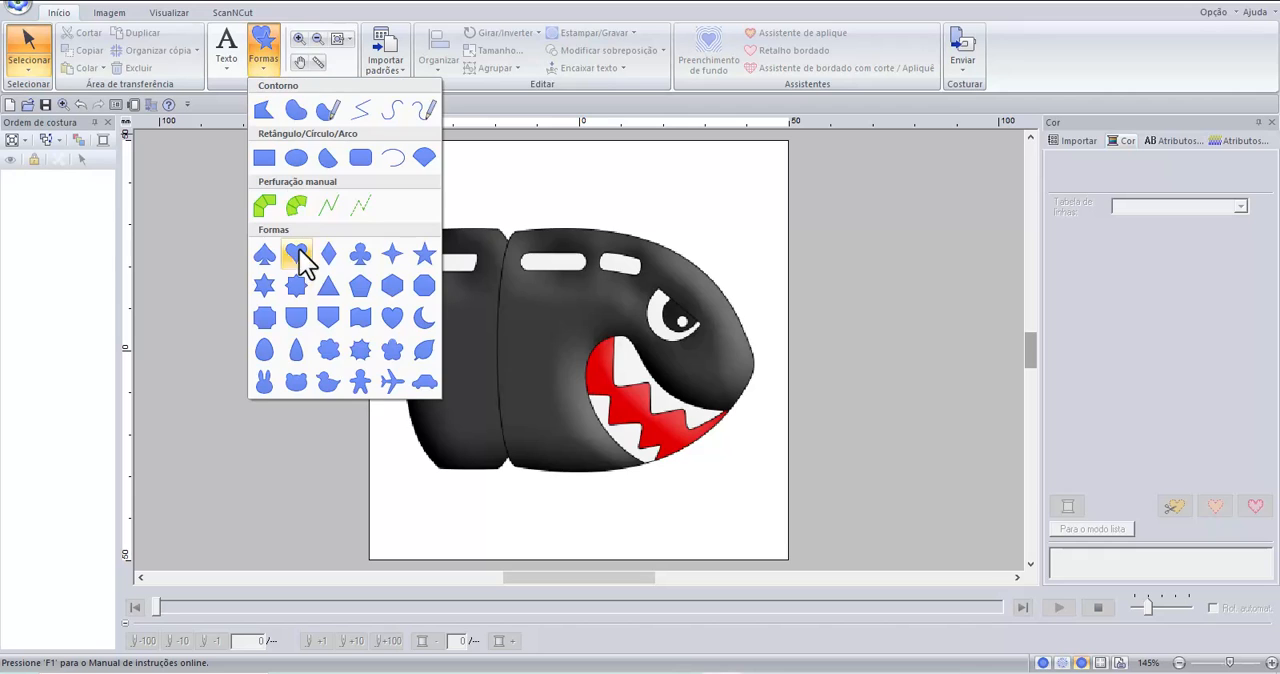
click(296, 110)
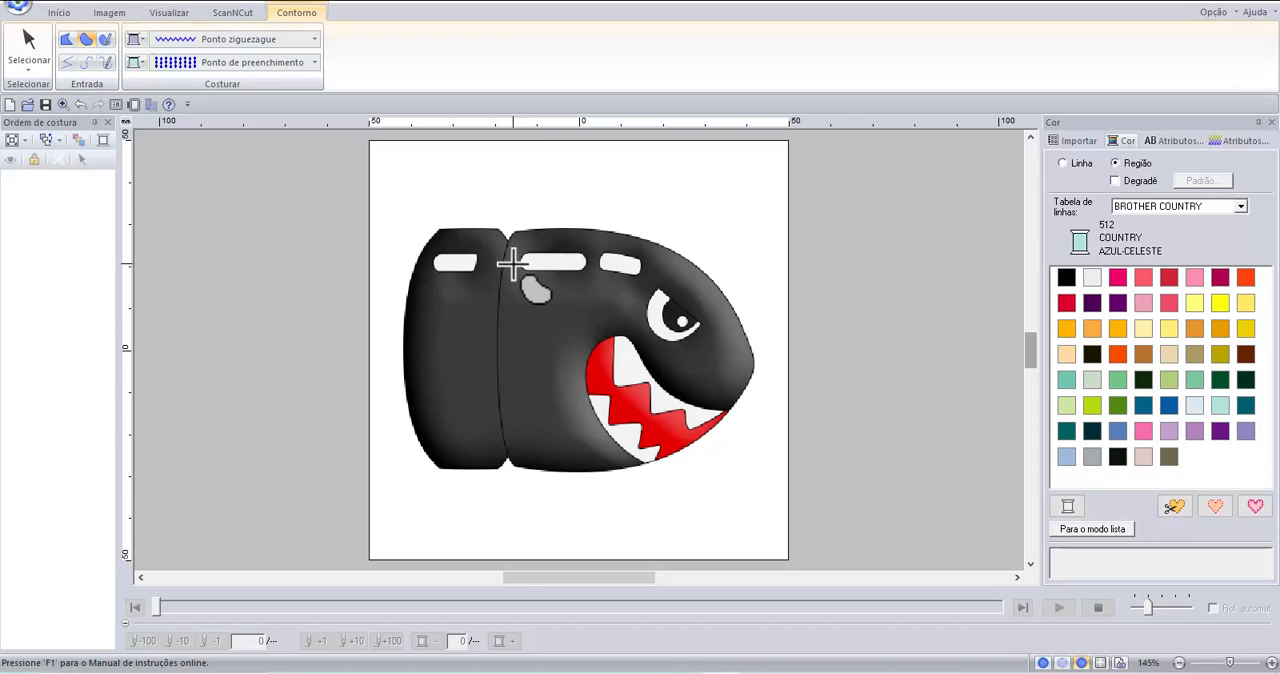
scroll(517, 240, up, 1)
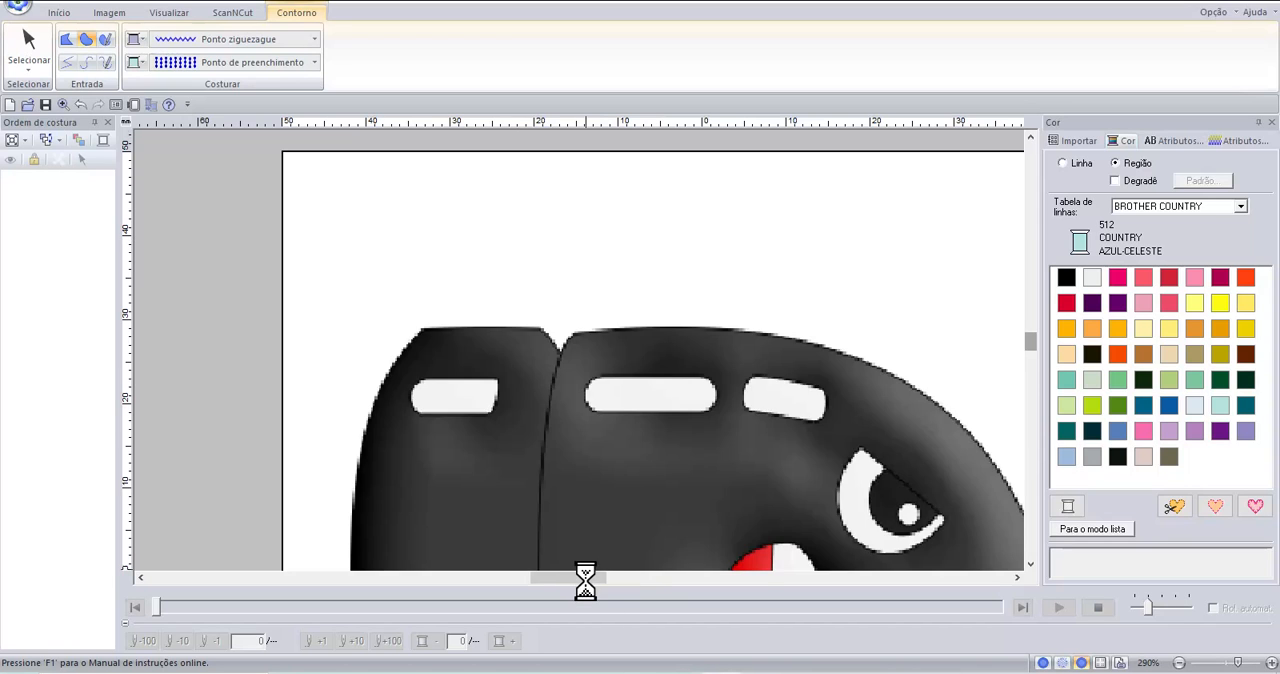
click(576, 333)
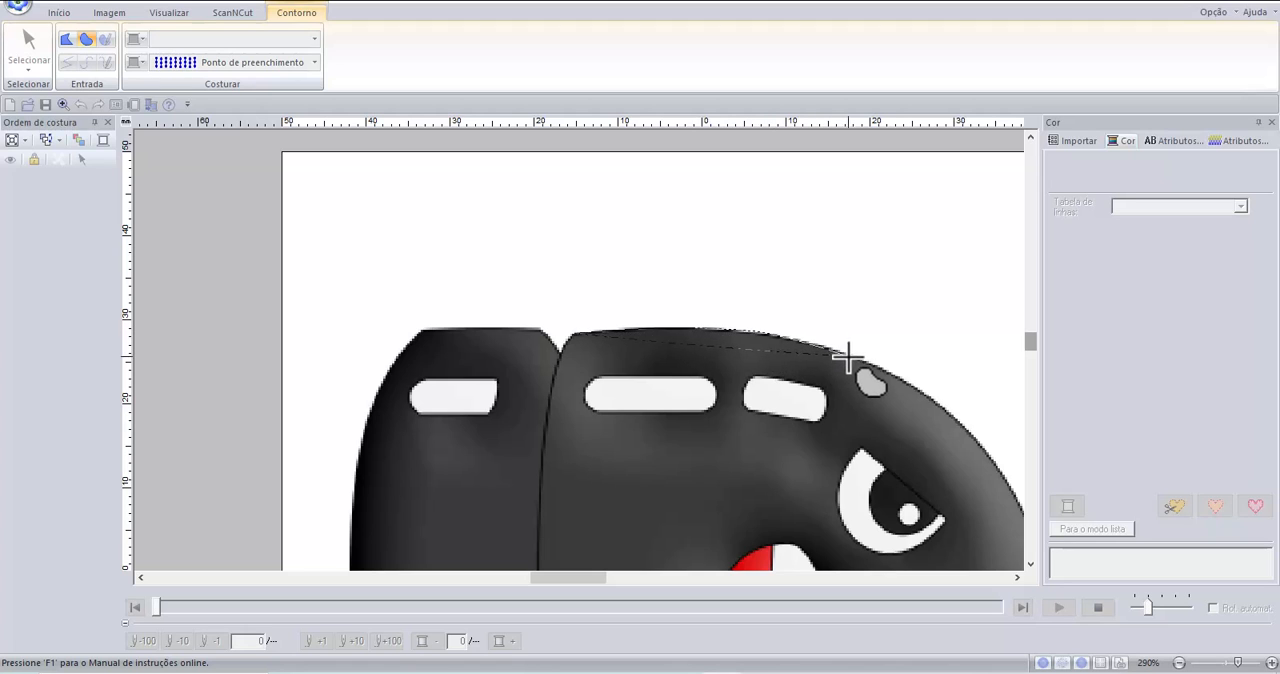
scroll(862, 358, up, 1)
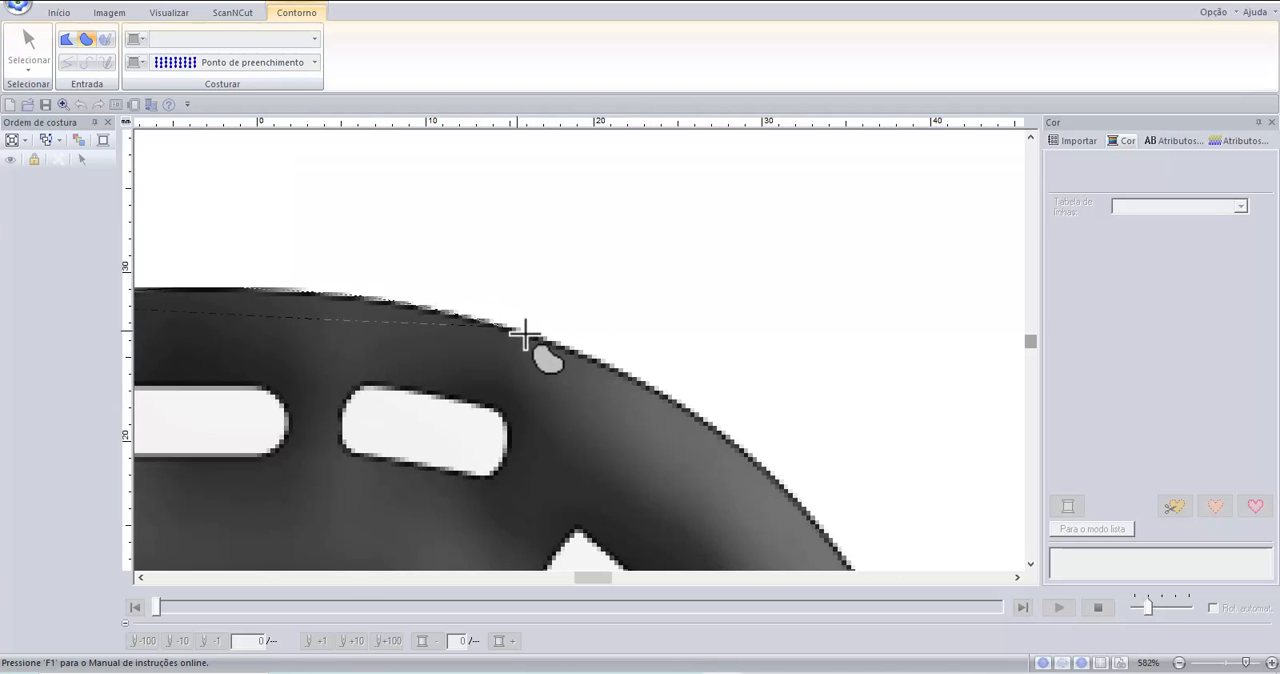
scroll(580, 357, down, 1)
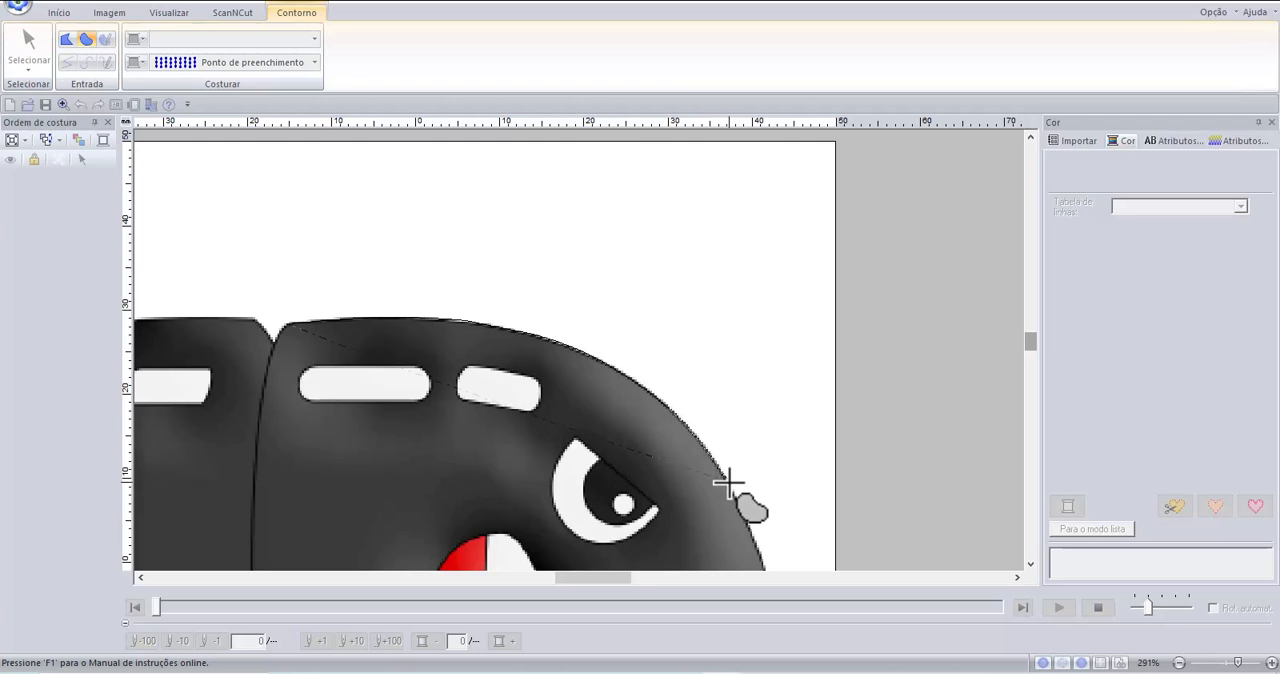
scroll(728, 484, down, 1)
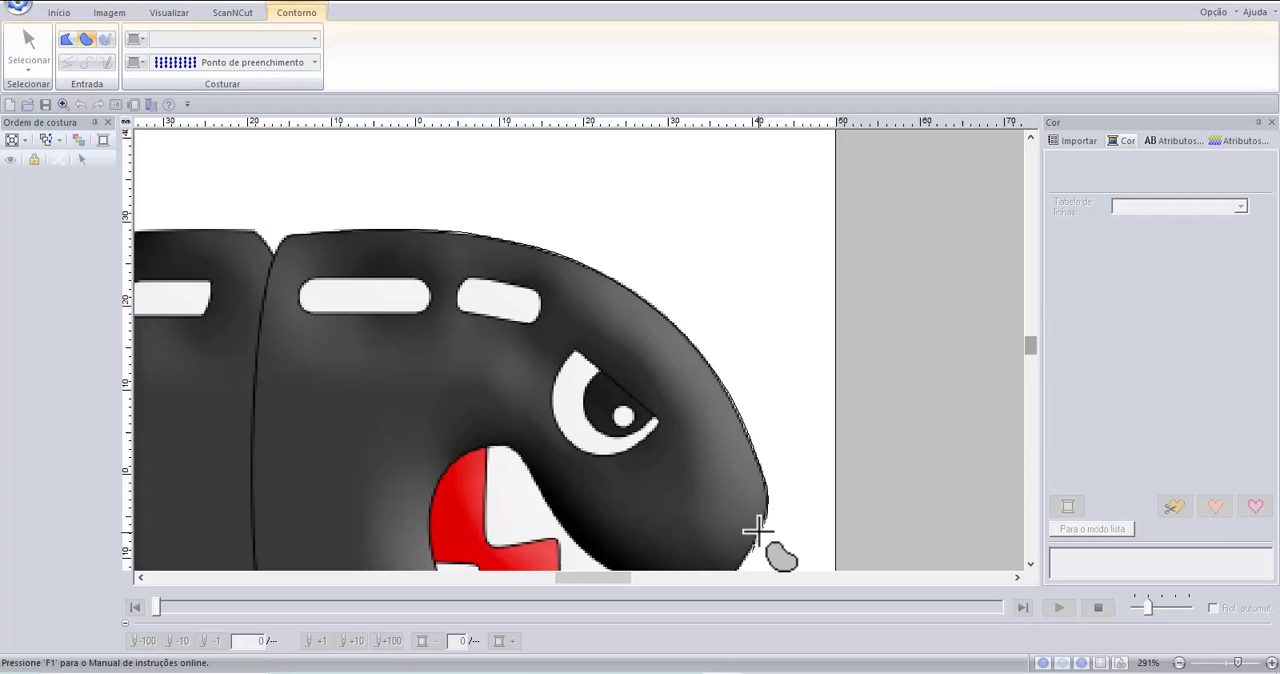
Continue the curved outline around the nose and along the lower edge to the peak of the bottom notch.
scroll(757, 535, down, 2)
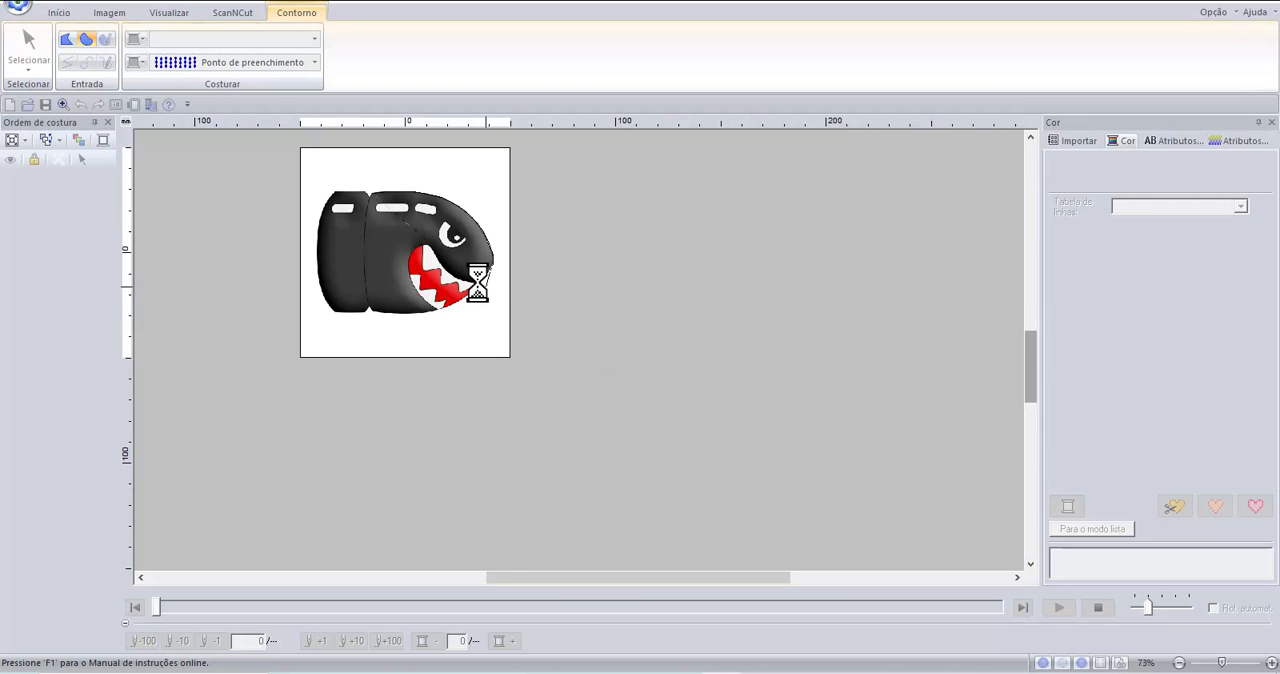
scroll(483, 294, up, 1)
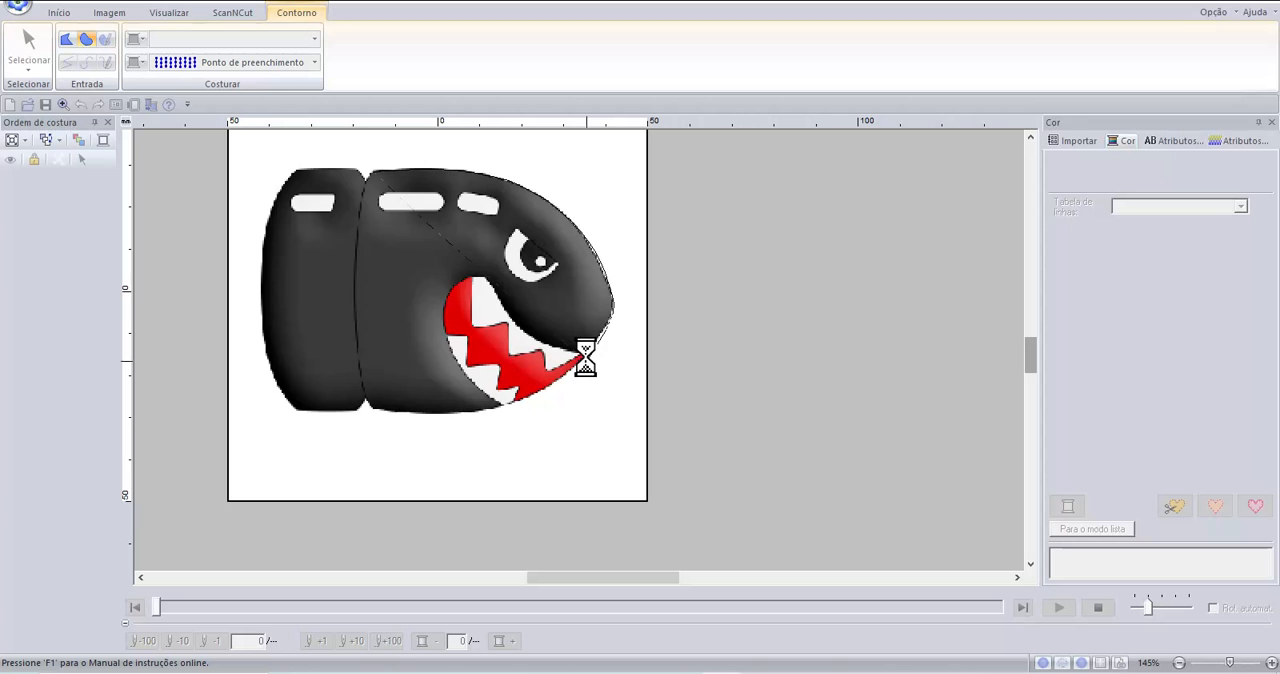
scroll(586, 353, up, 1)
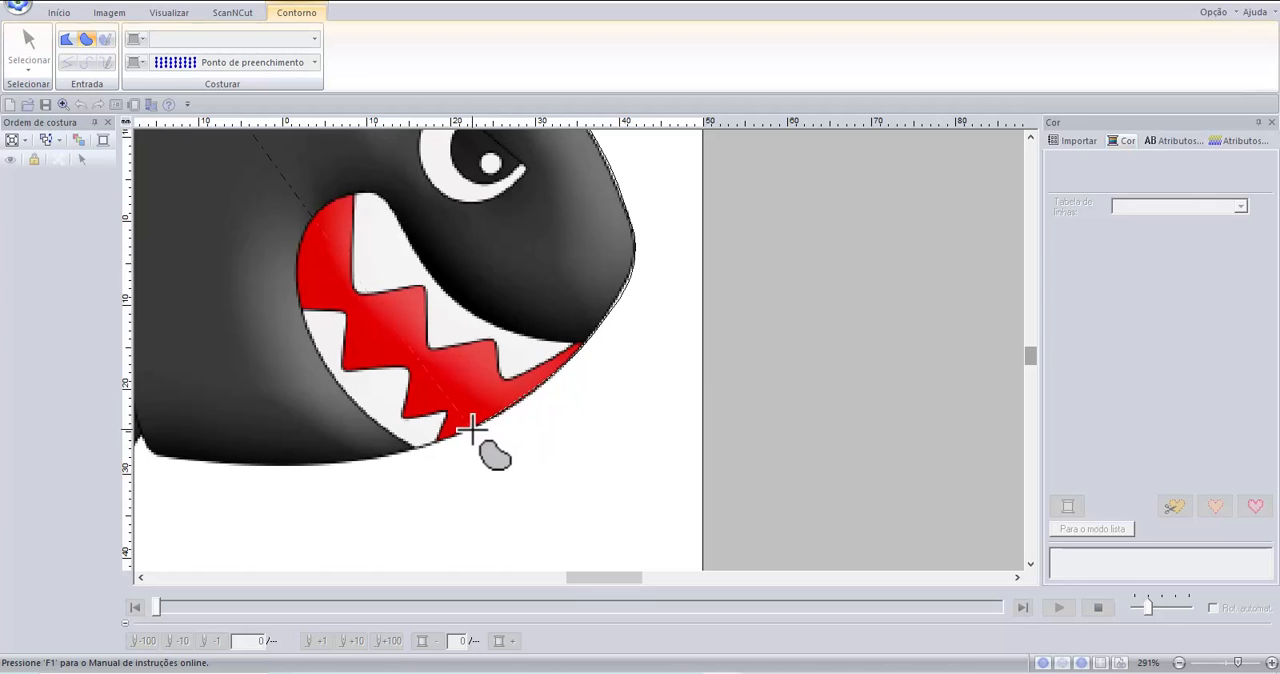
click(280, 467)
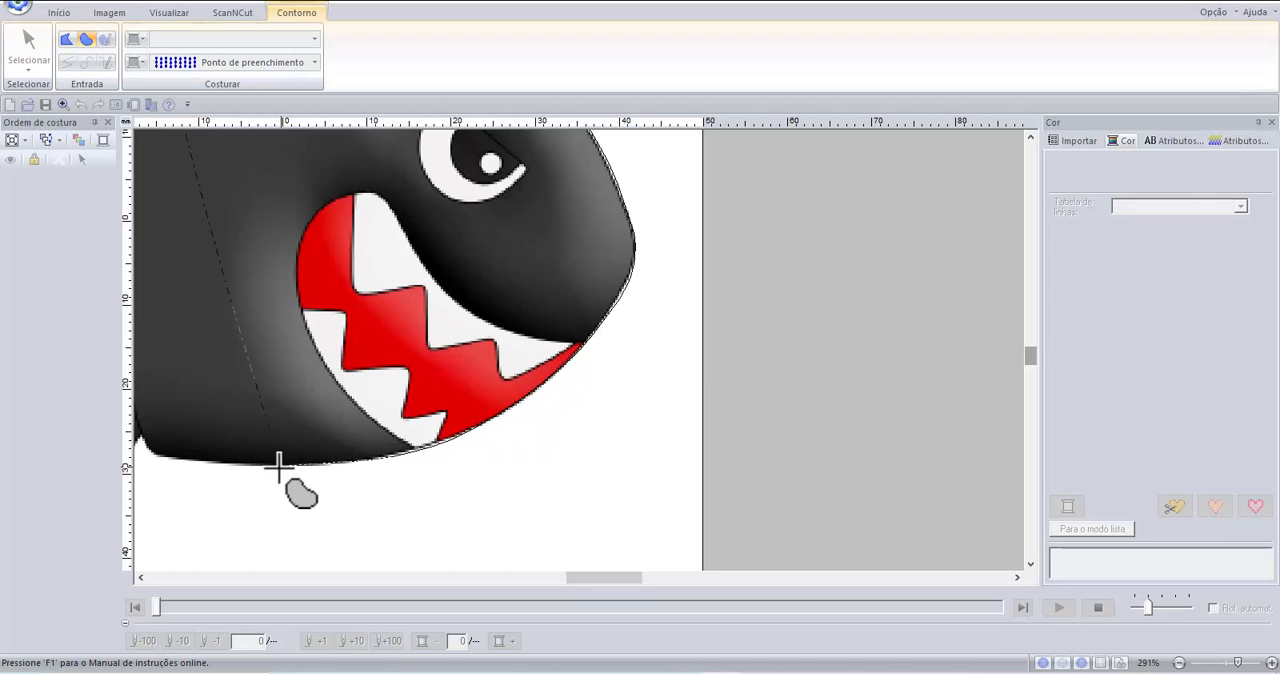
click(183, 460)
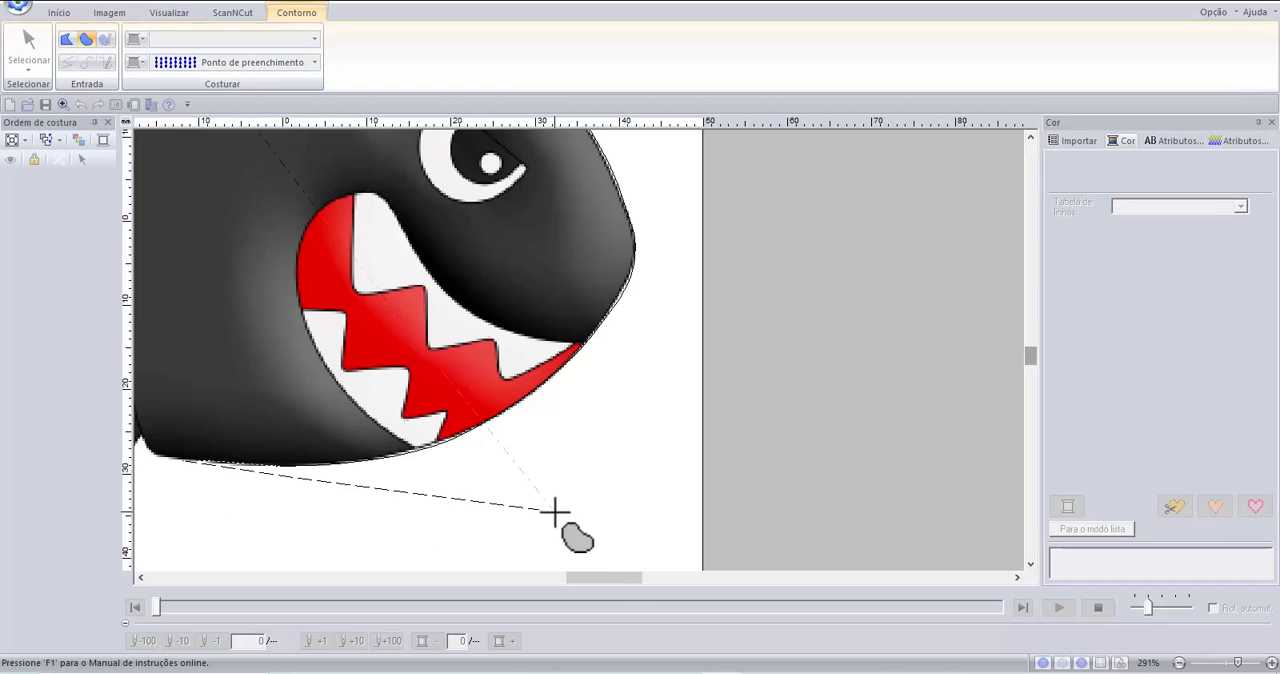
drag(588, 578, 540, 577)
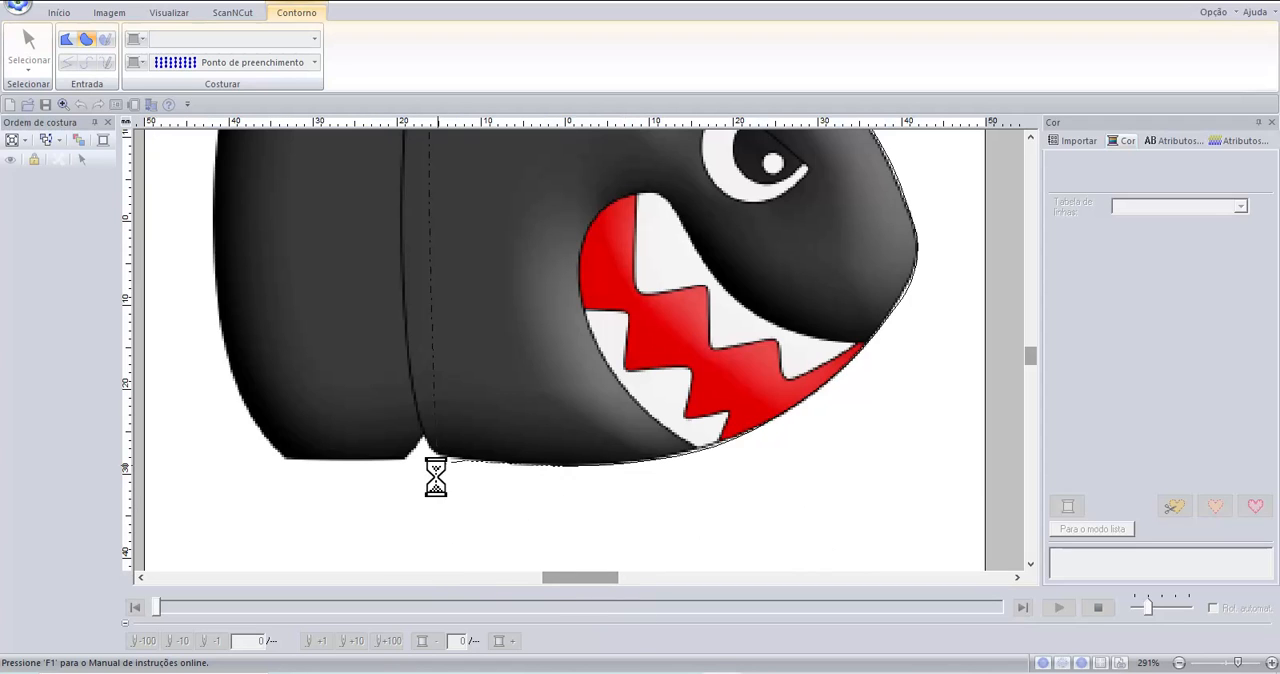
scroll(439, 460, up, 1)
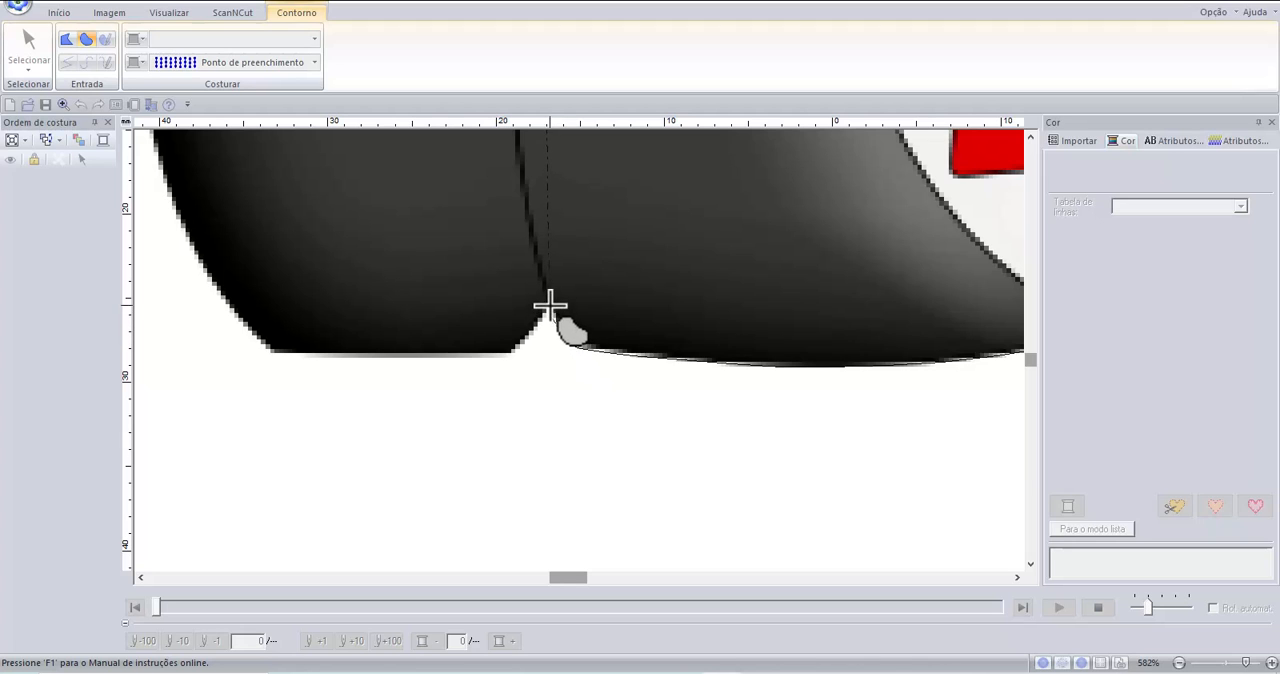
click(547, 311)
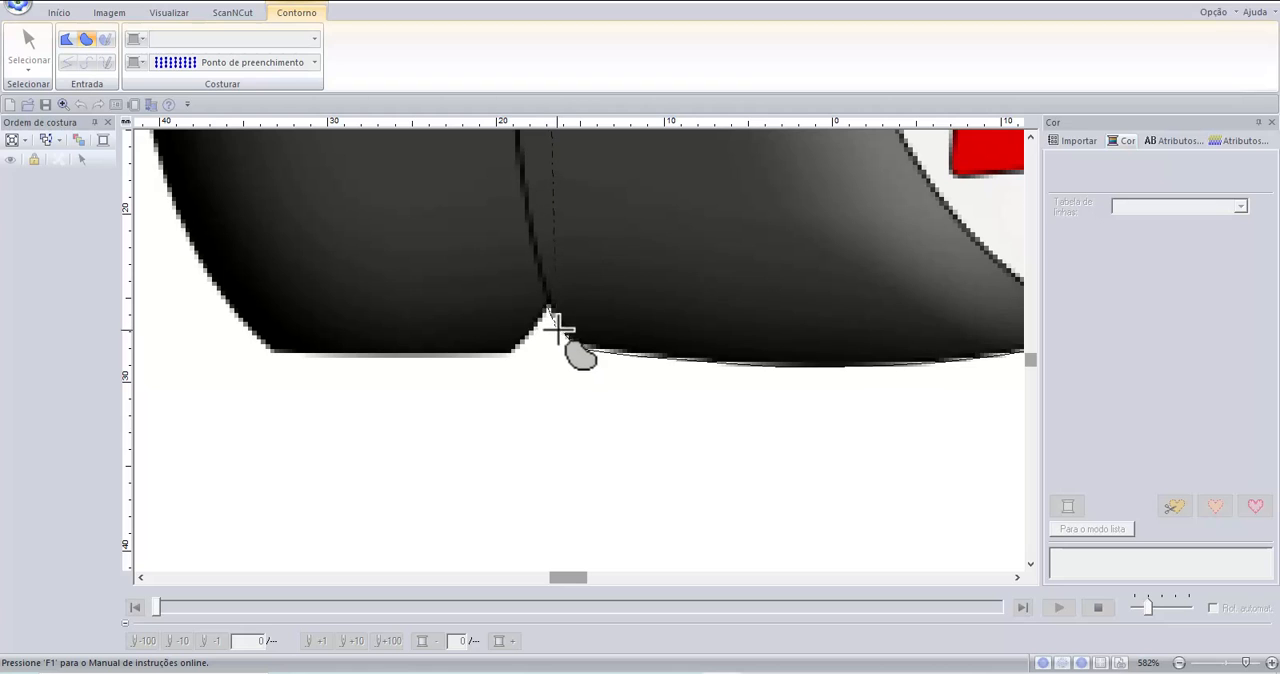
click(547, 303)
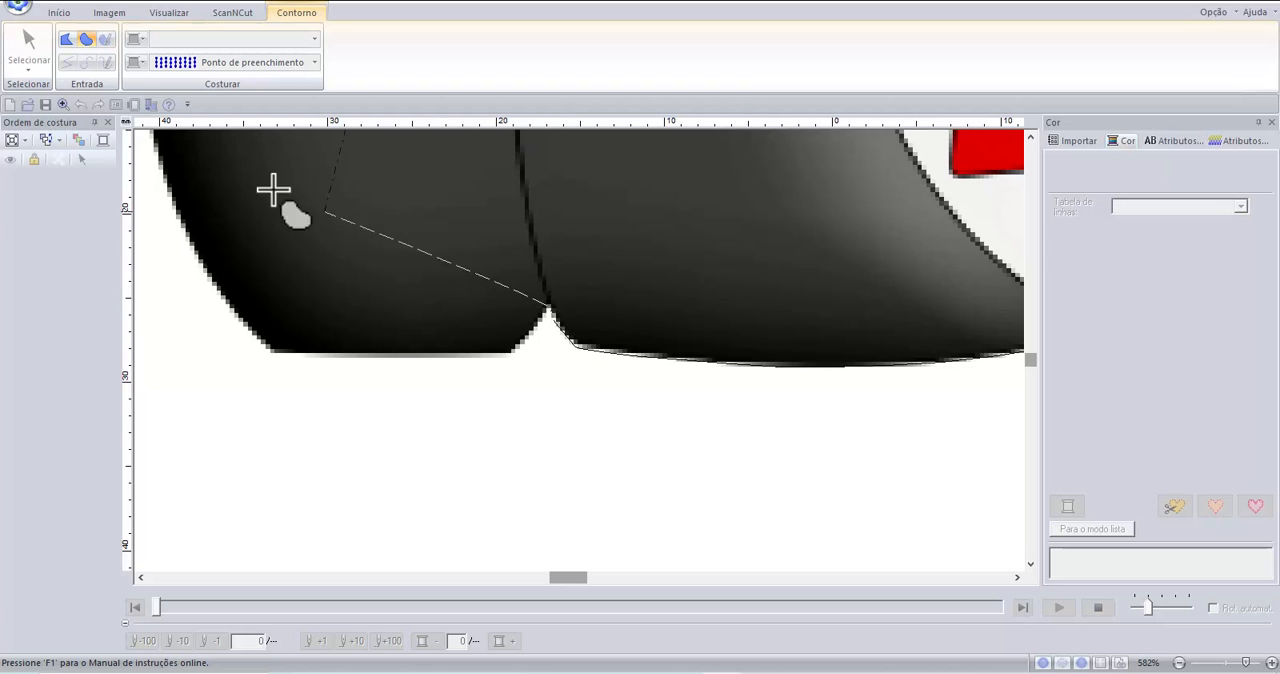
Switch the outline to closed straight line and trace the notch's rear side and the rear section's flat lower edge.
click(69, 42)
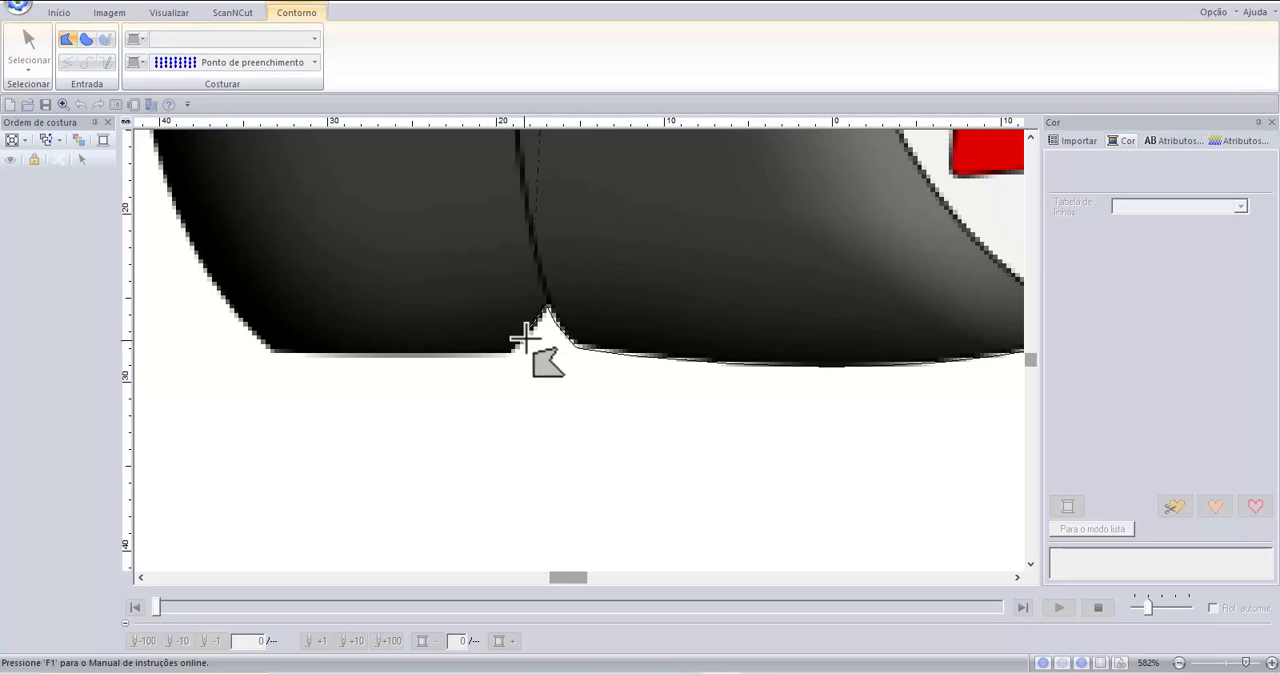
scroll(537, 322, up, 1)
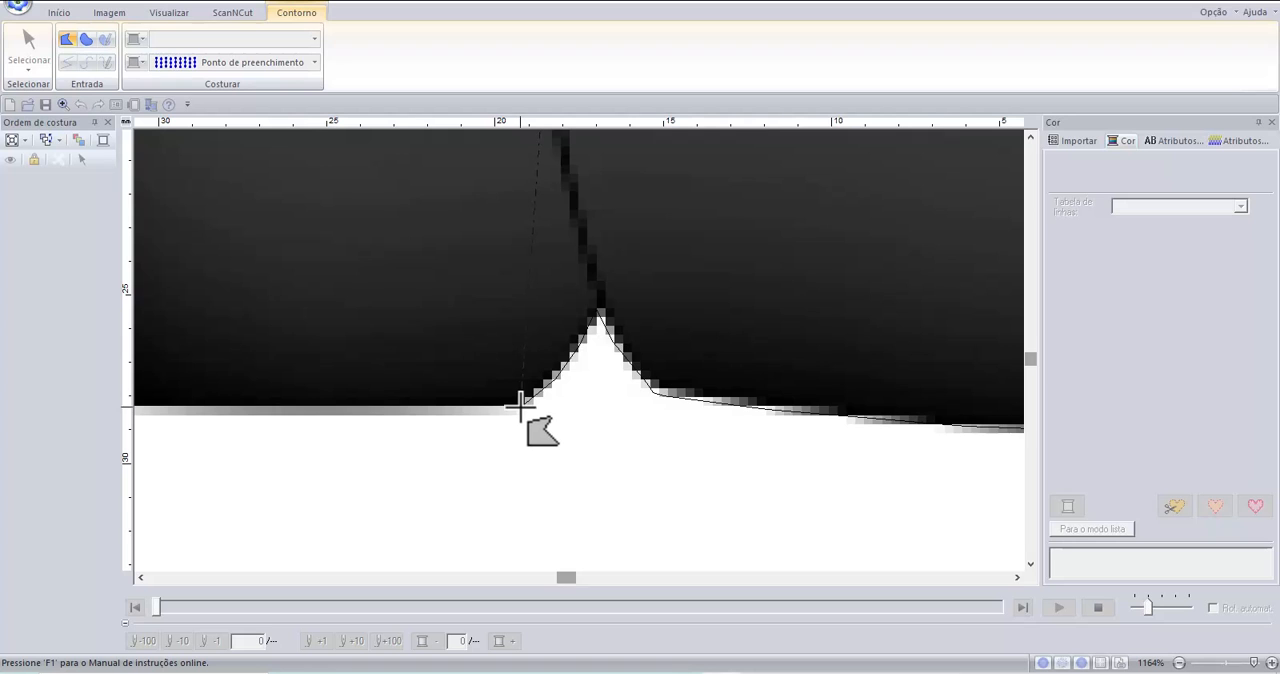
scroll(519, 403, down, 3)
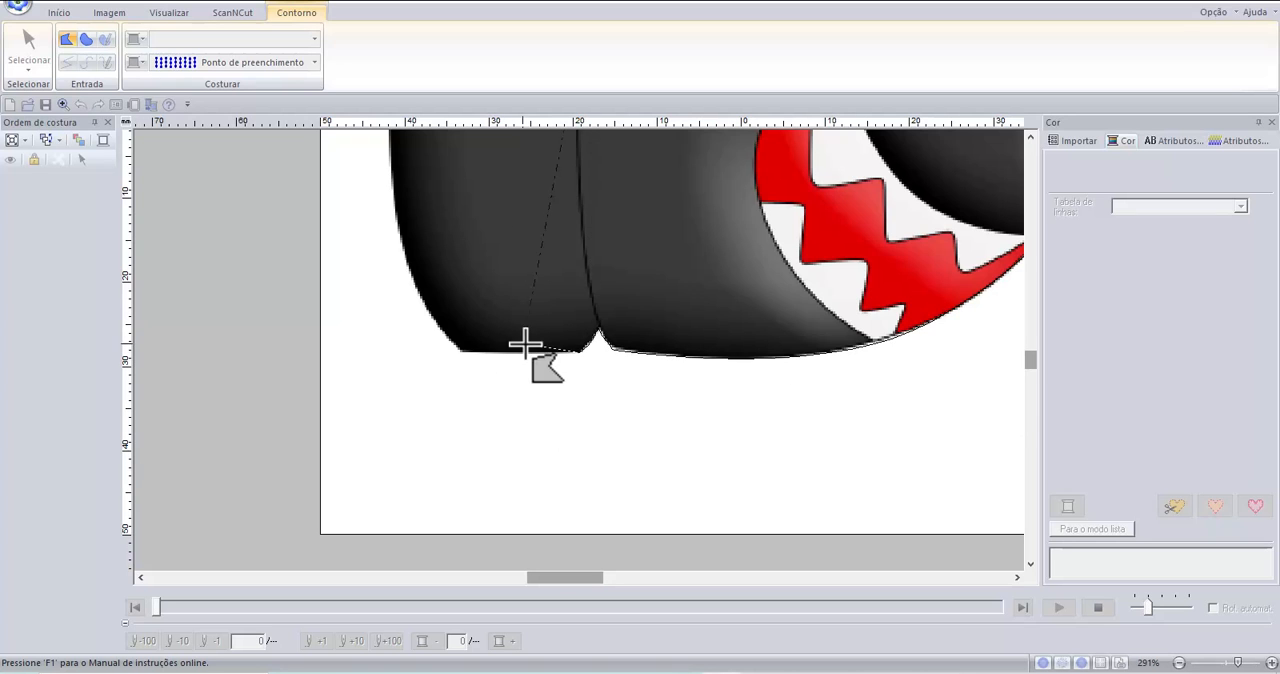
scroll(460, 353, up, 1)
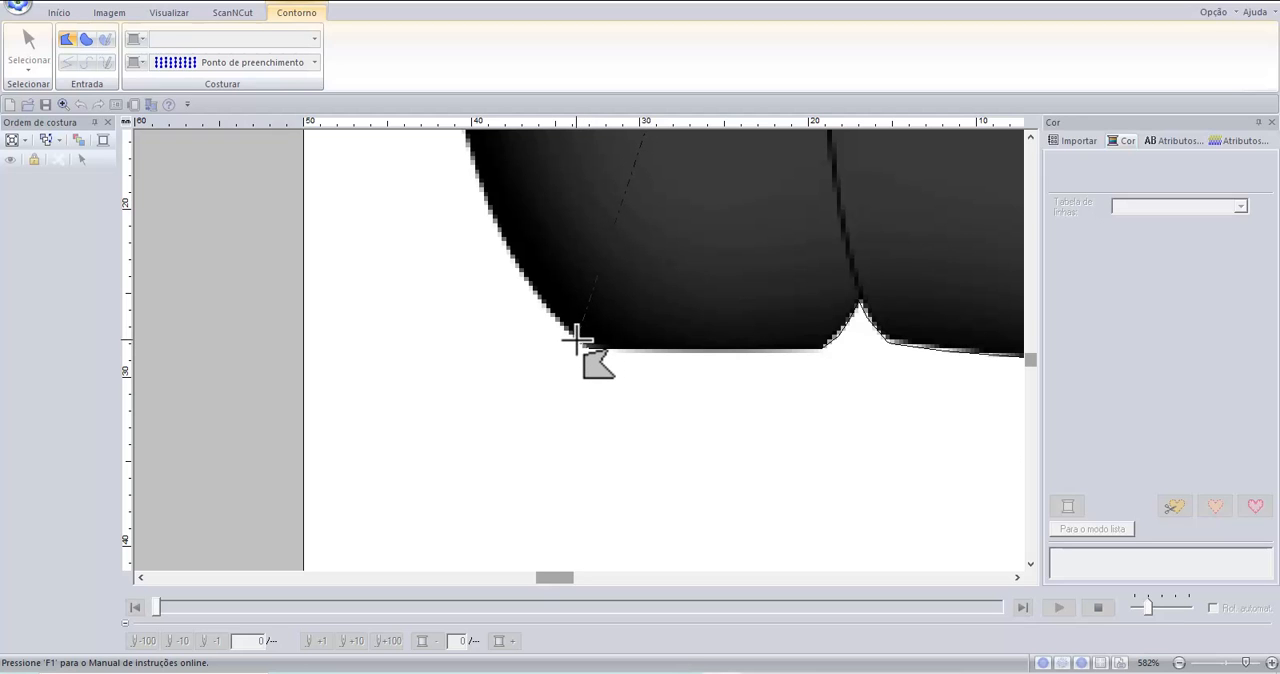
click(578, 342)
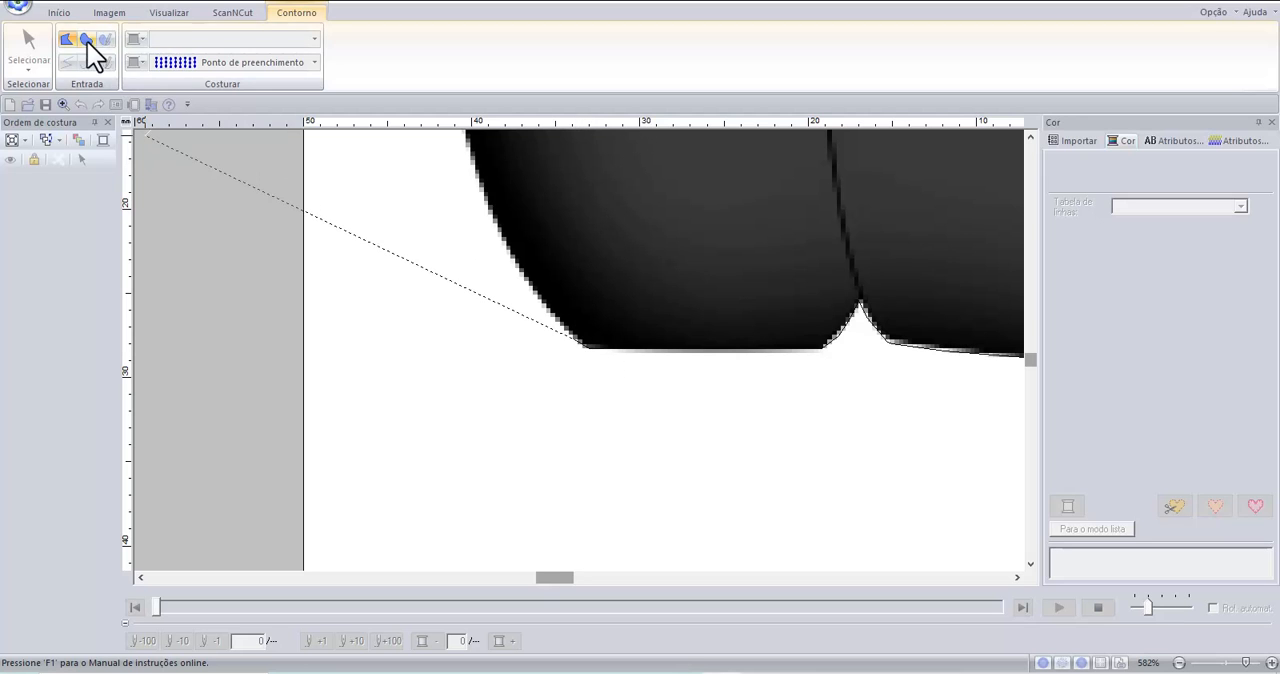
Switch the outline back to closed curve and trace the bullet's rounded rear edge up to its upper rear corner.
click(557, 330)
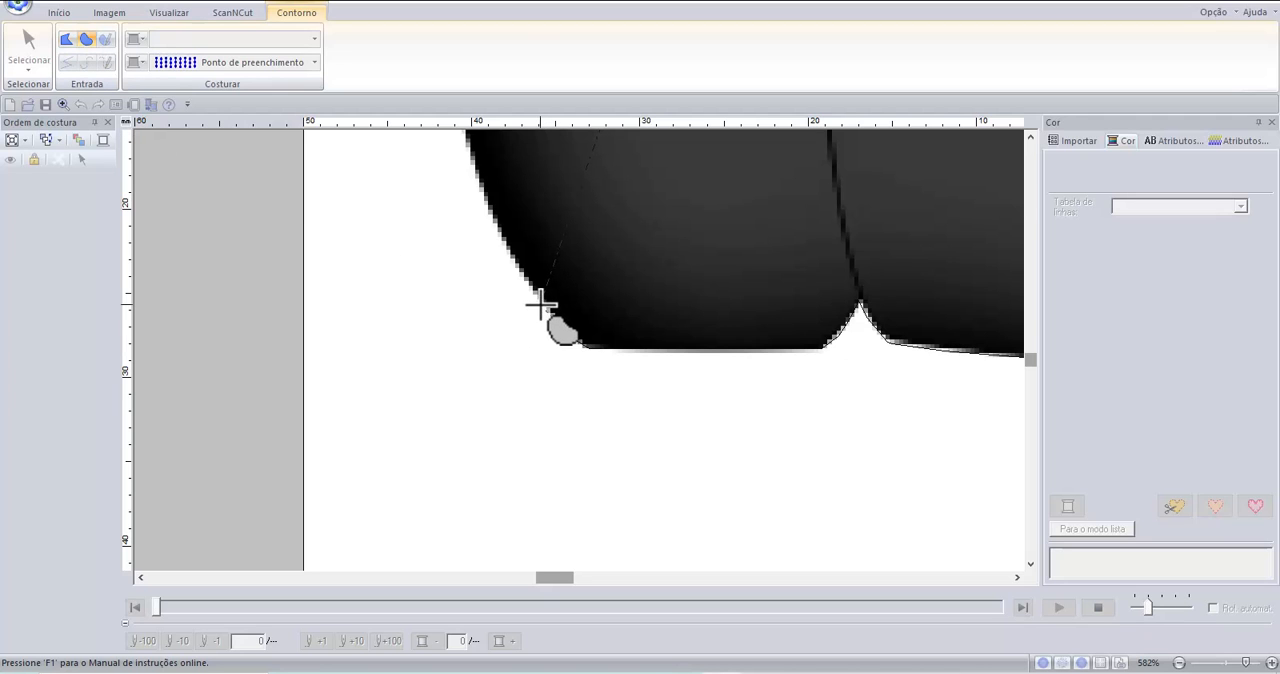
click(478, 173)
scroll(474, 280, down, 1)
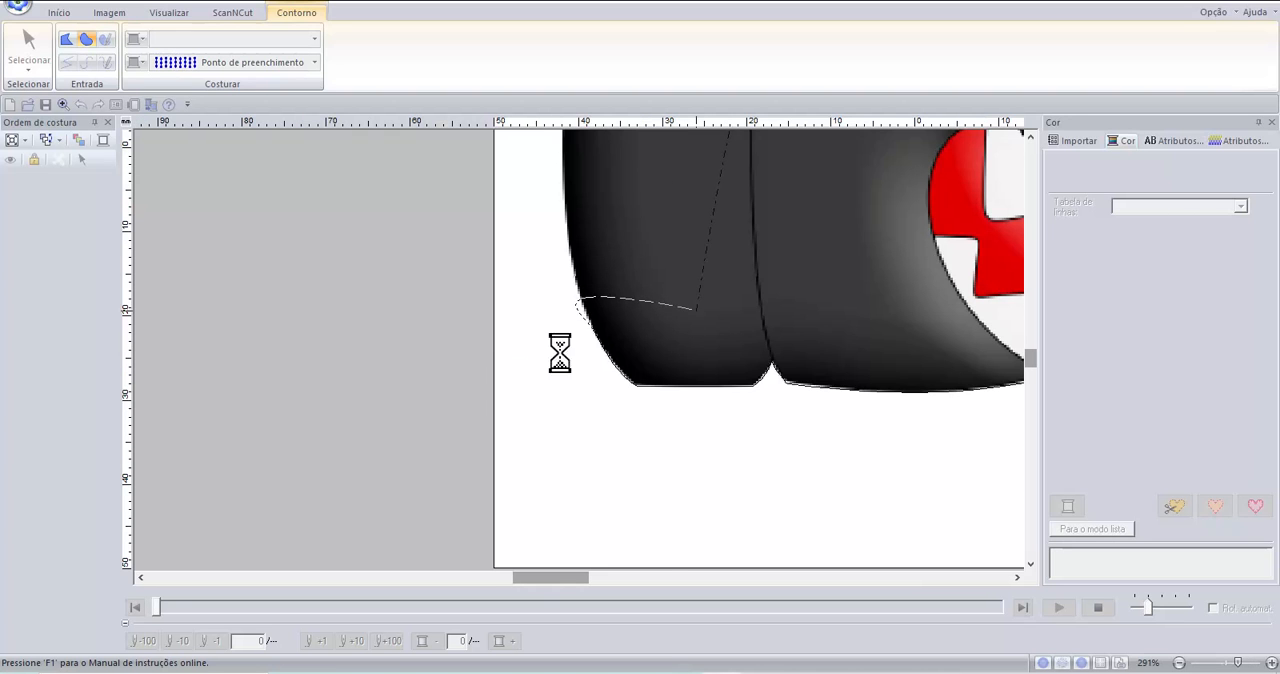
scroll(590, 345, down, 1)
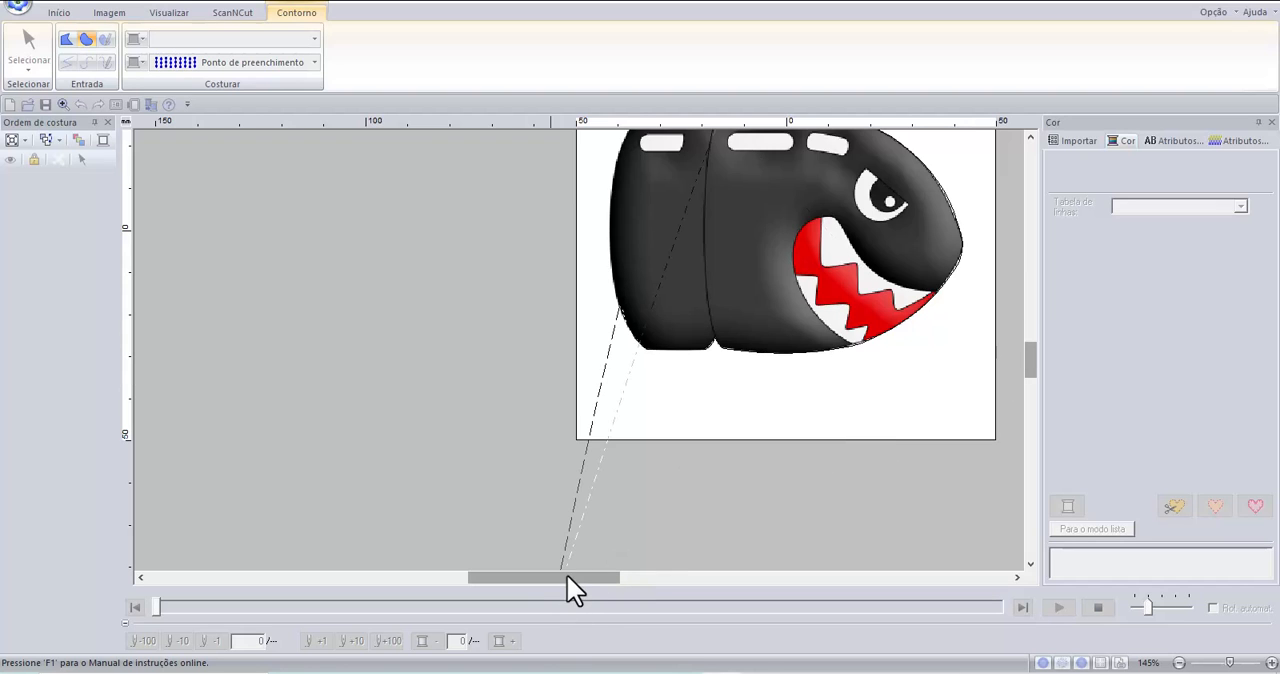
drag(569, 575, 581, 574)
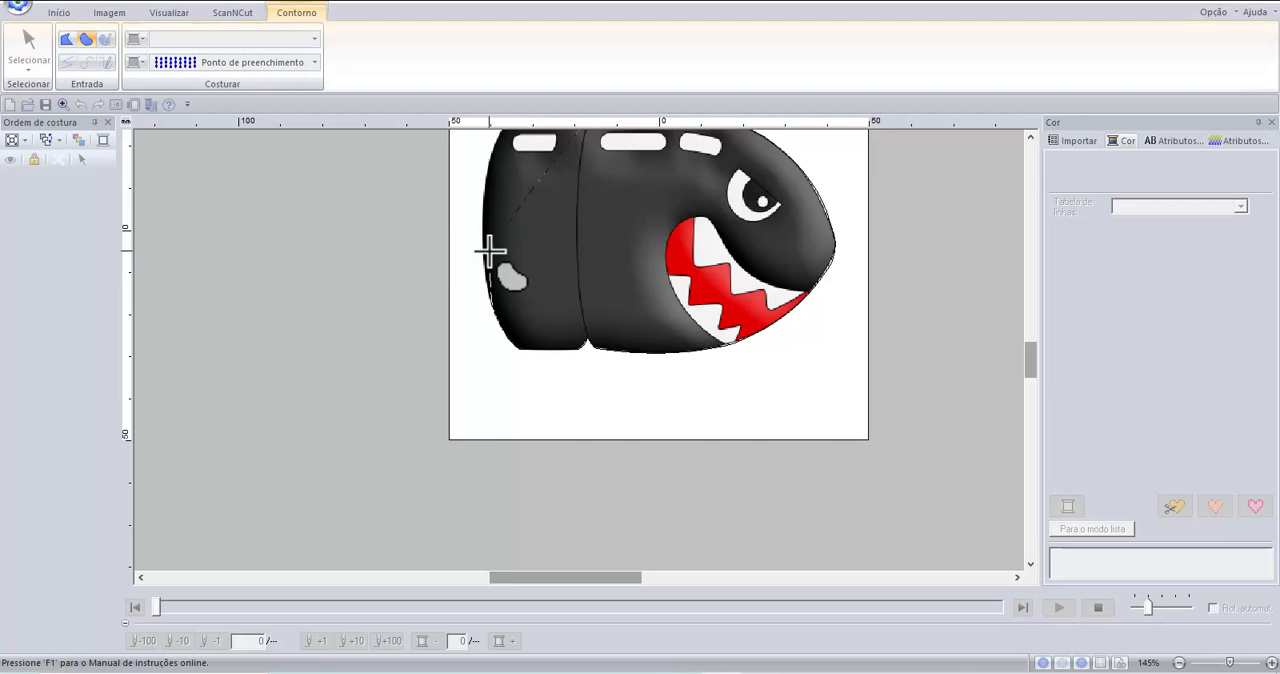
scroll(483, 271, up, 1)
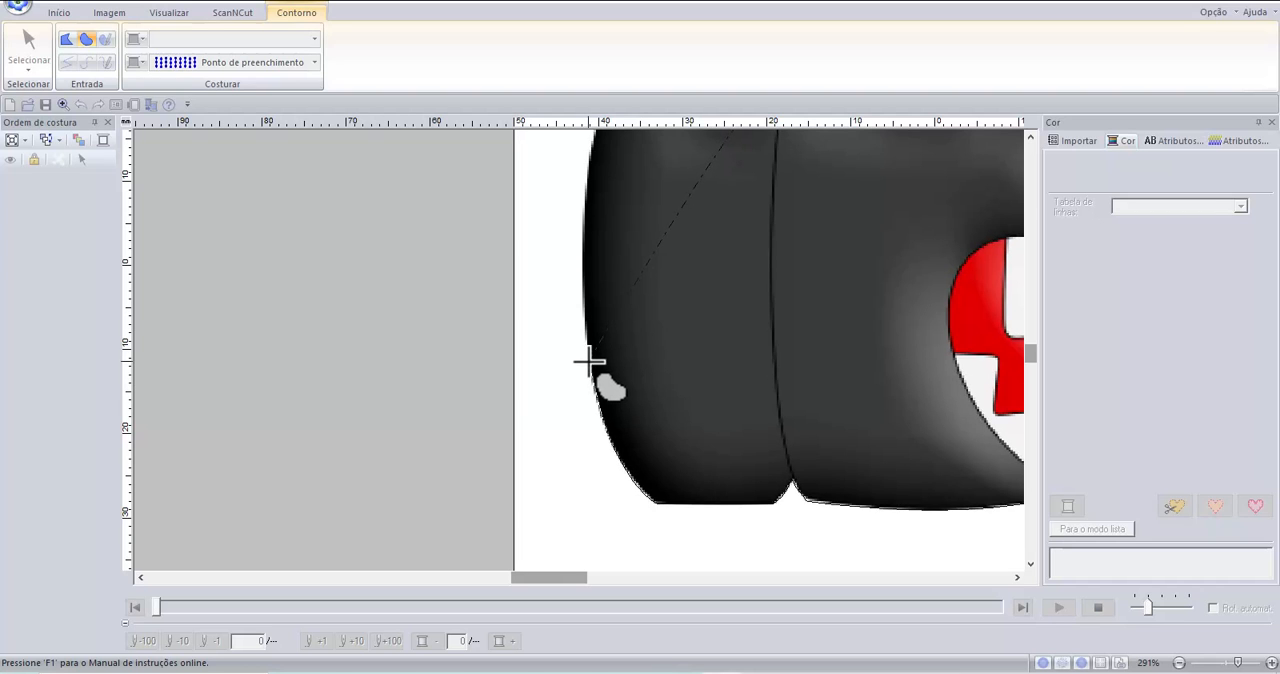
click(582, 265)
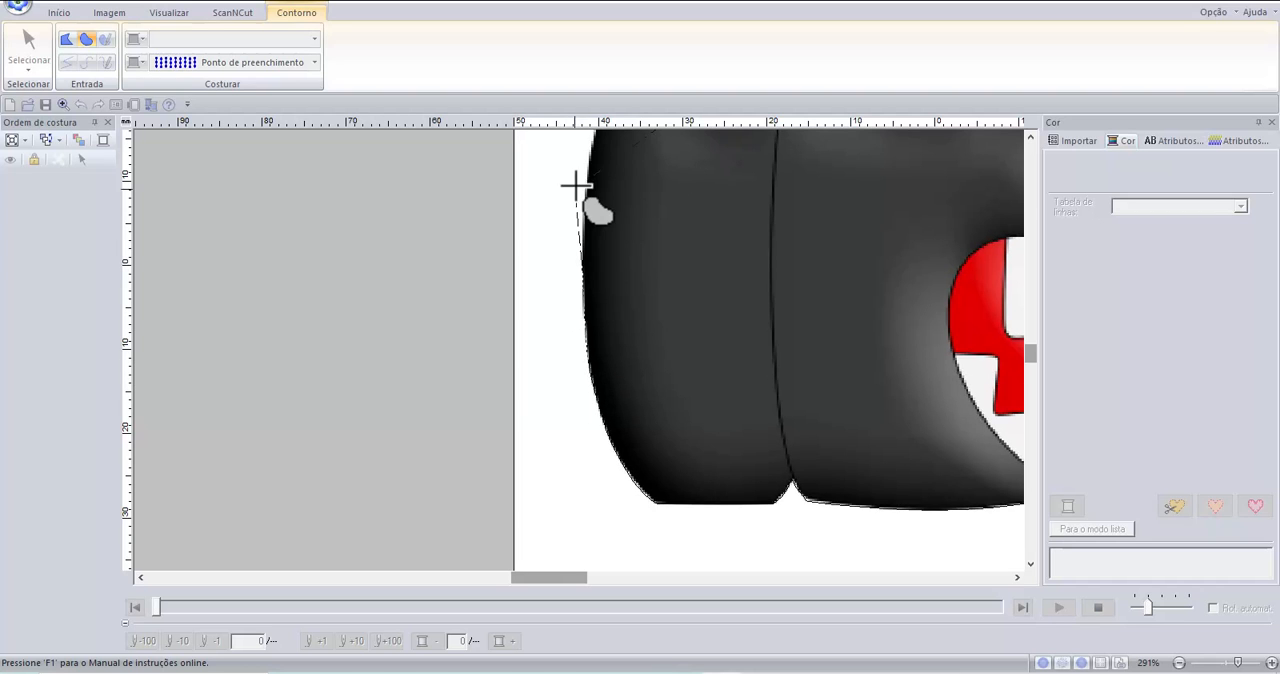
click(590, 172)
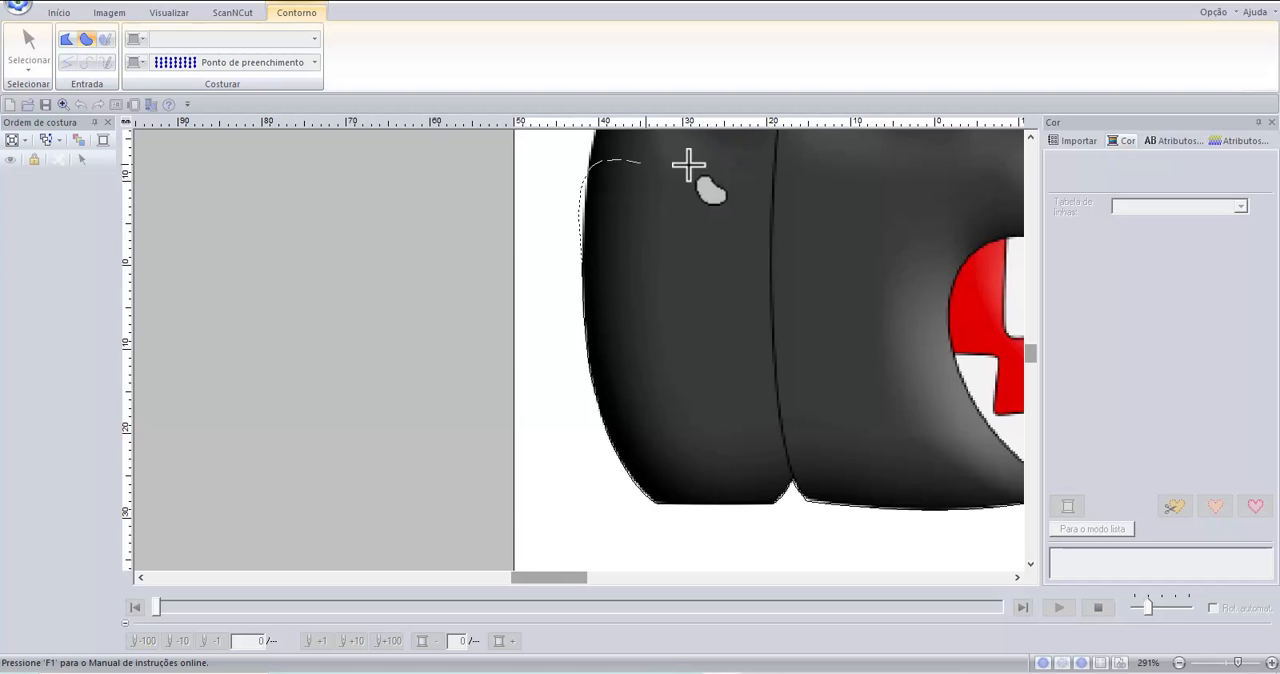
click(1029, 139)
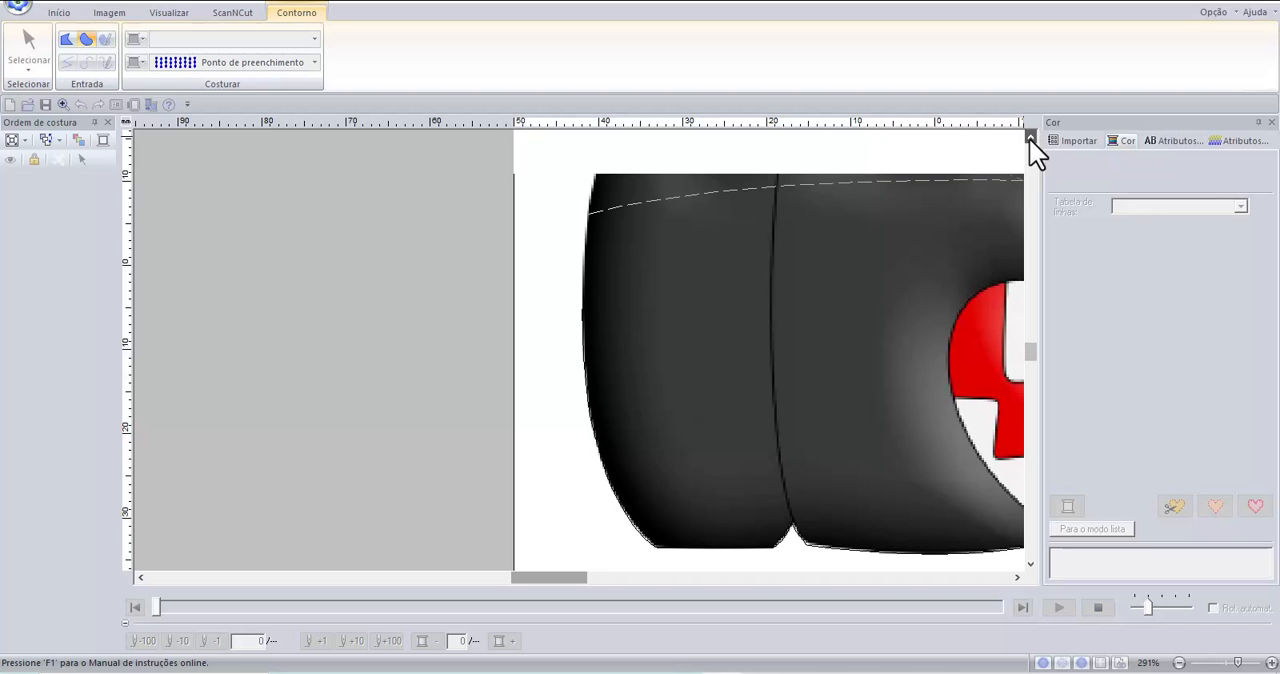
click(1029, 138)
click(1029, 142)
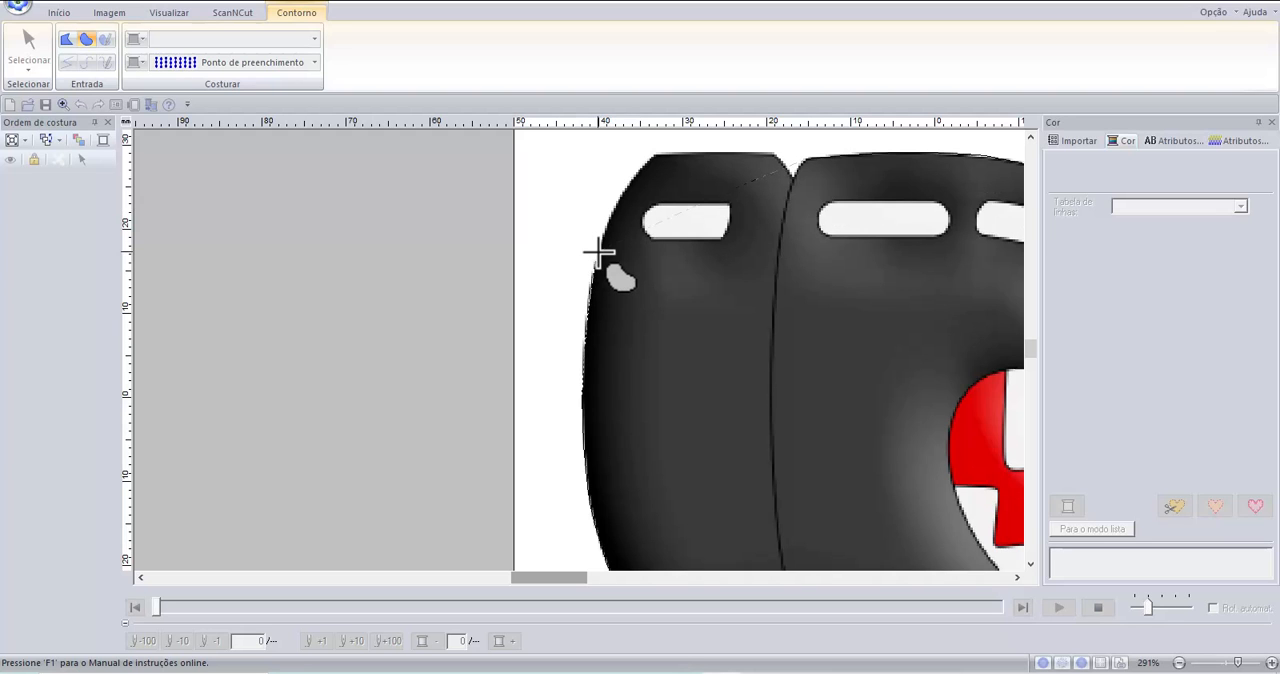
click(656, 152)
Switch the outline to closed straight line and close the bullet body region at the front corner of the upper notch.
click(64, 41)
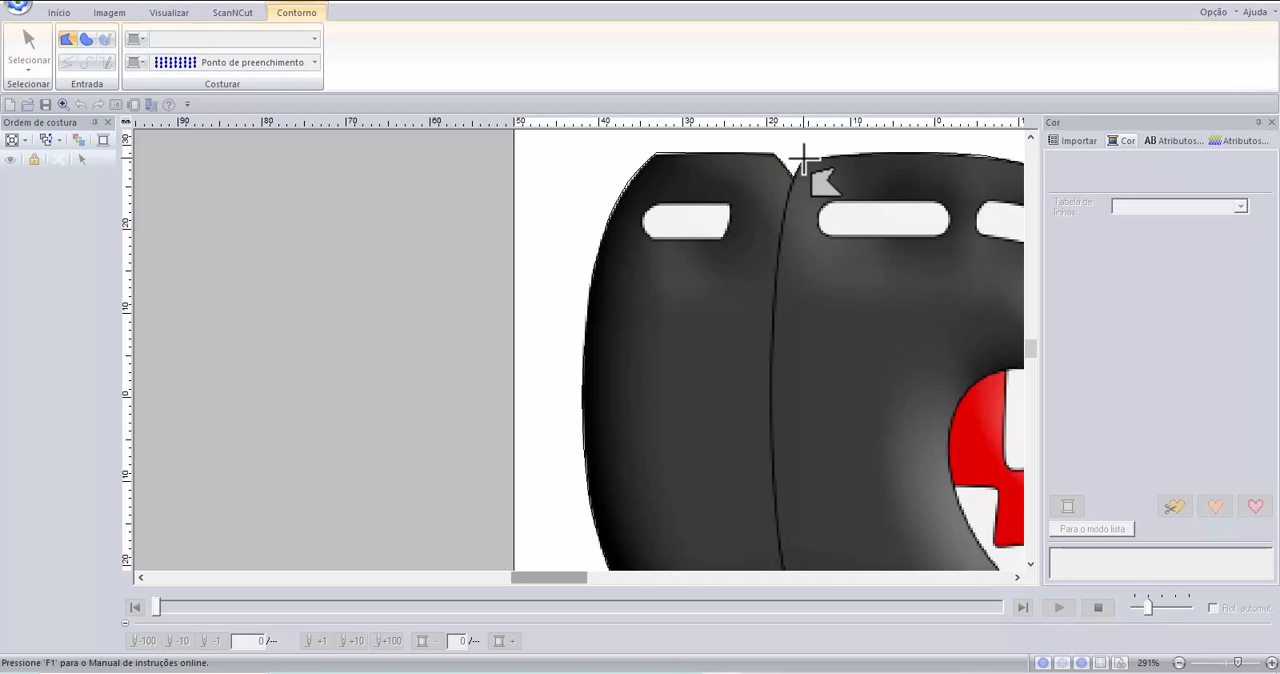
scroll(886, 177, up, 1)
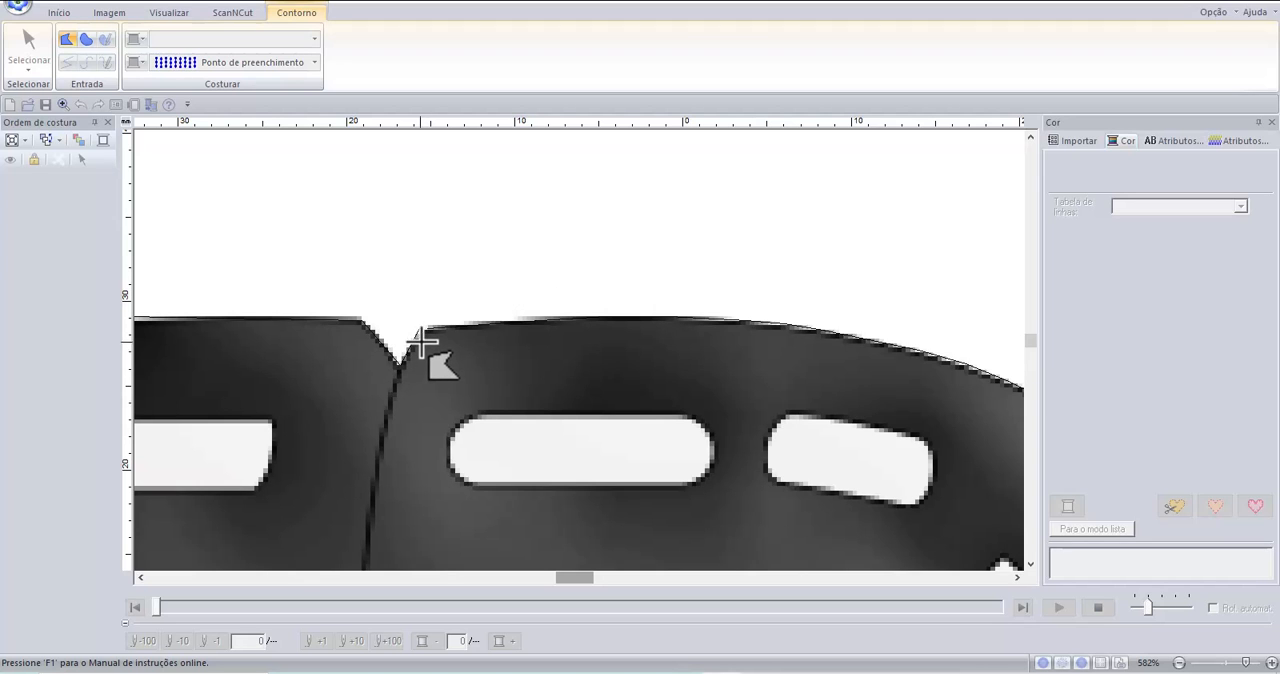
scroll(427, 336, up, 1)
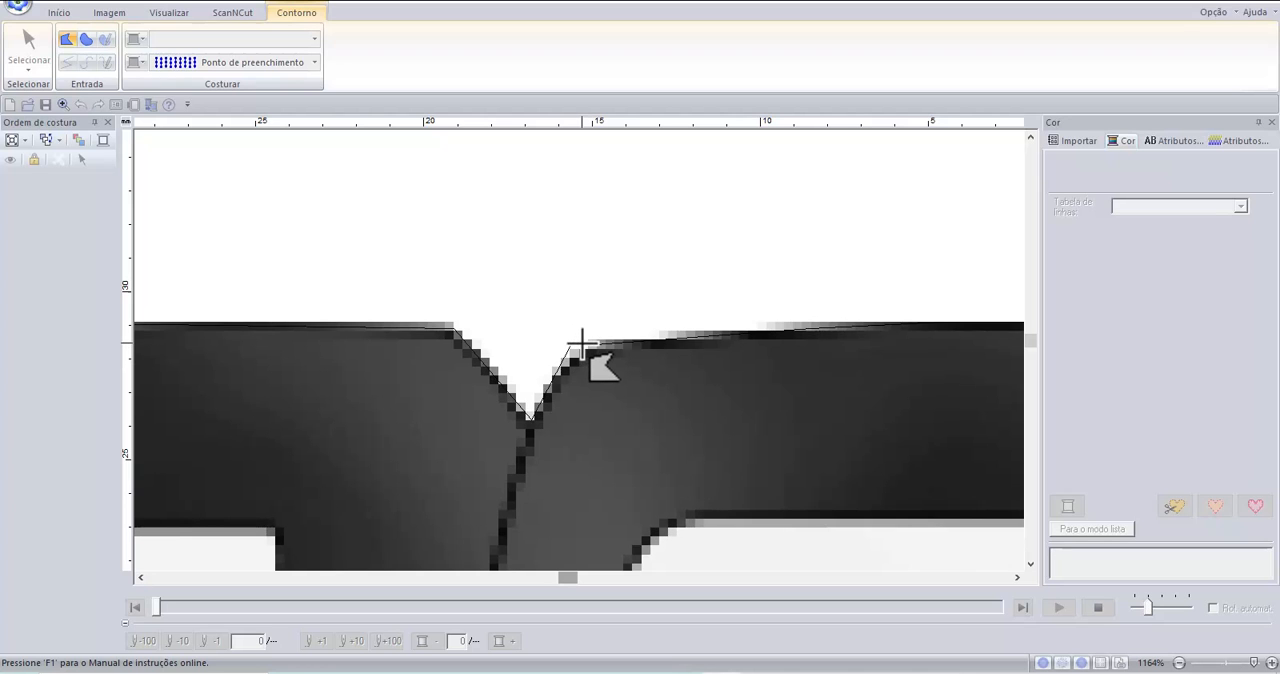
click(581, 345)
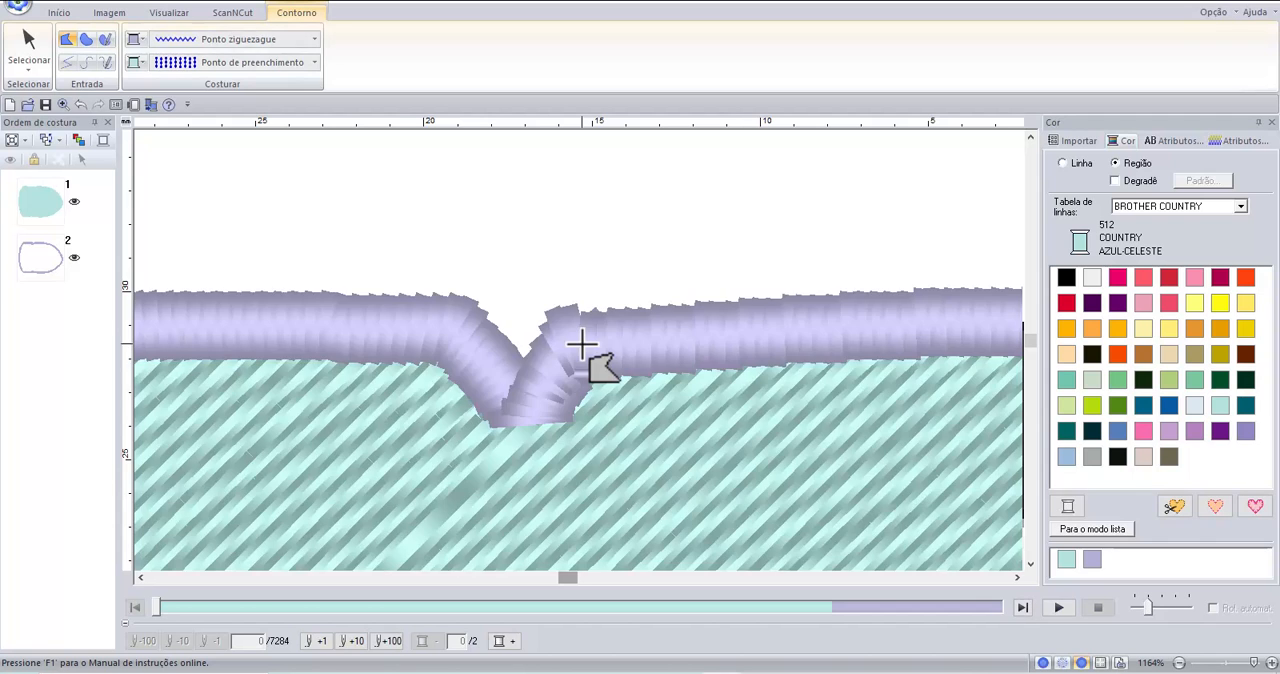
Select the bullet body shape and set its outline to running stitch (Ponto corrido) in black thread.
scroll(572, 335, down, 2)
scroll(565, 325, down, 3)
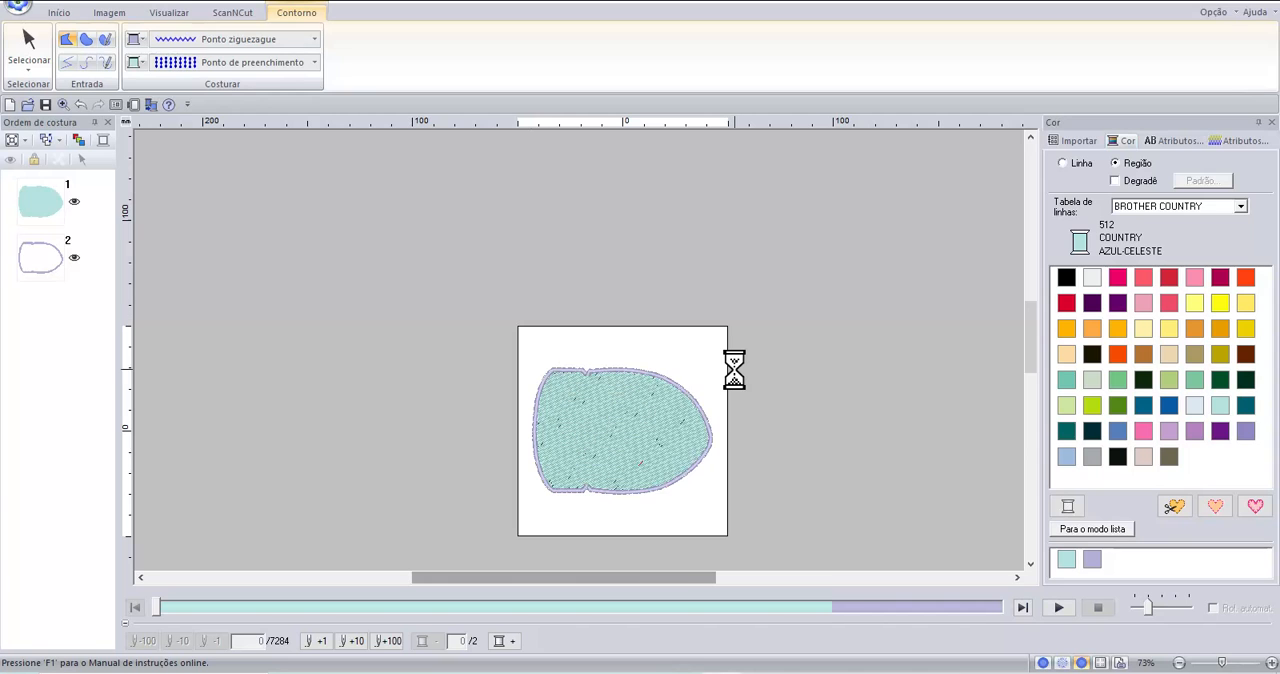
click(26, 45)
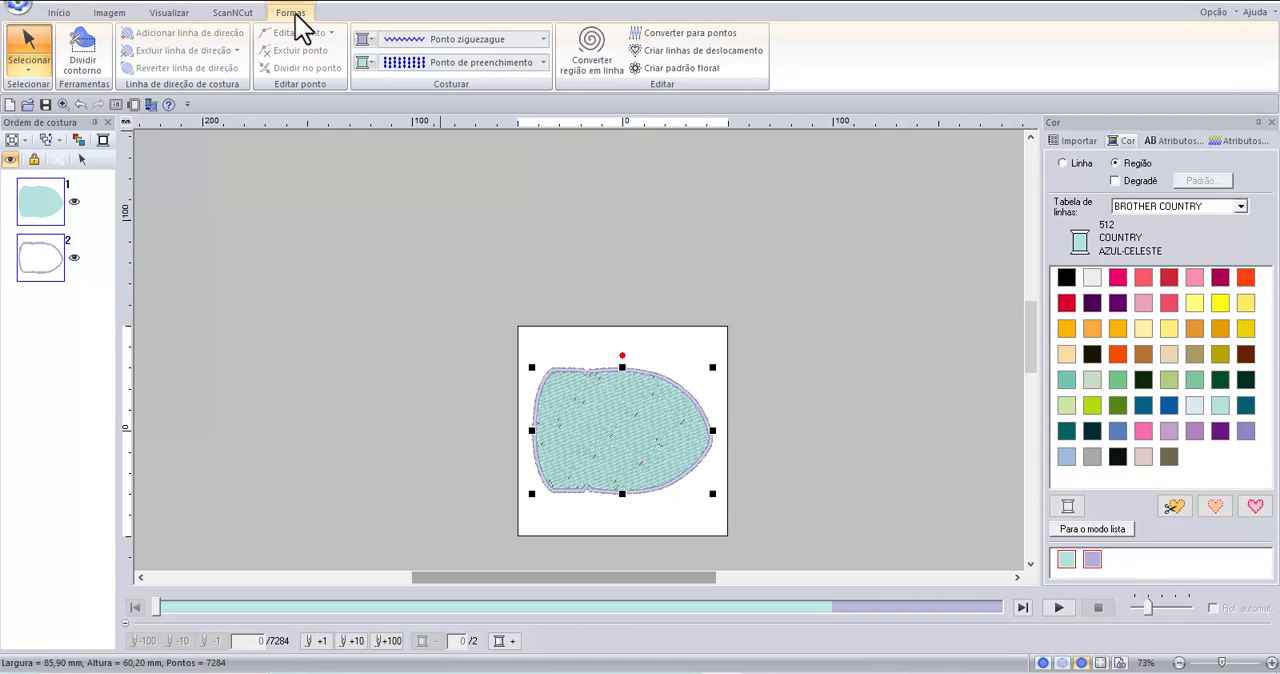
click(544, 38)
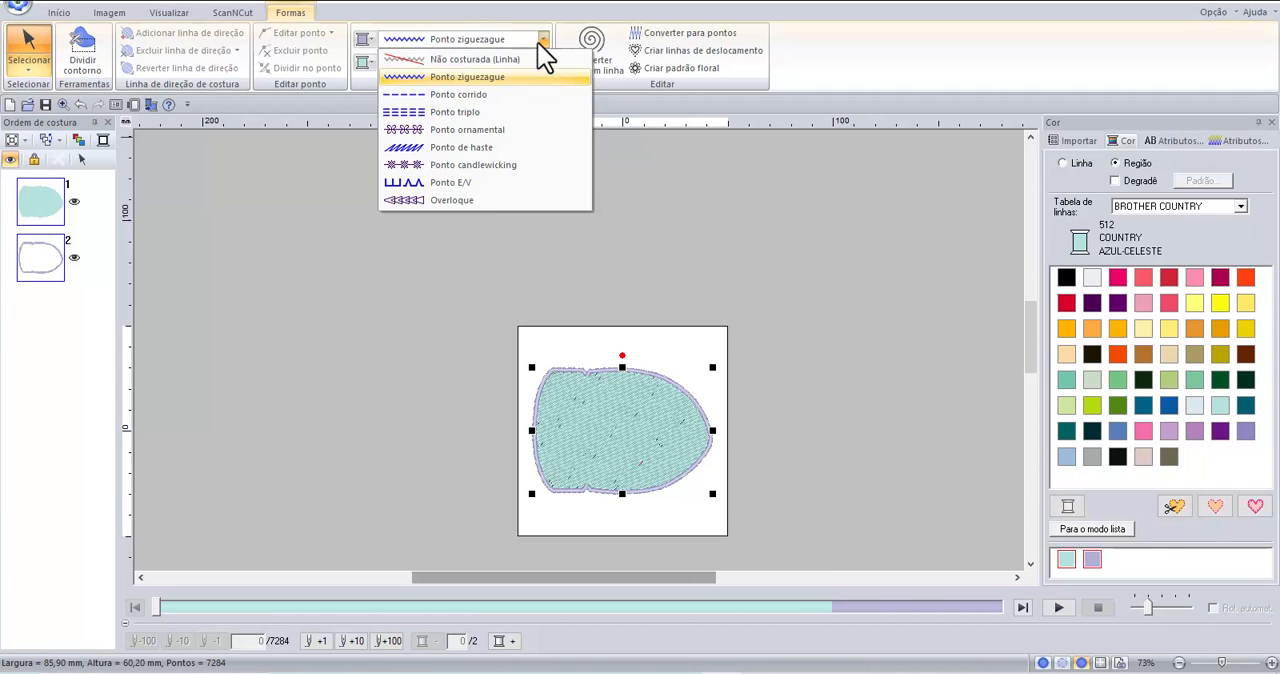
click(480, 96)
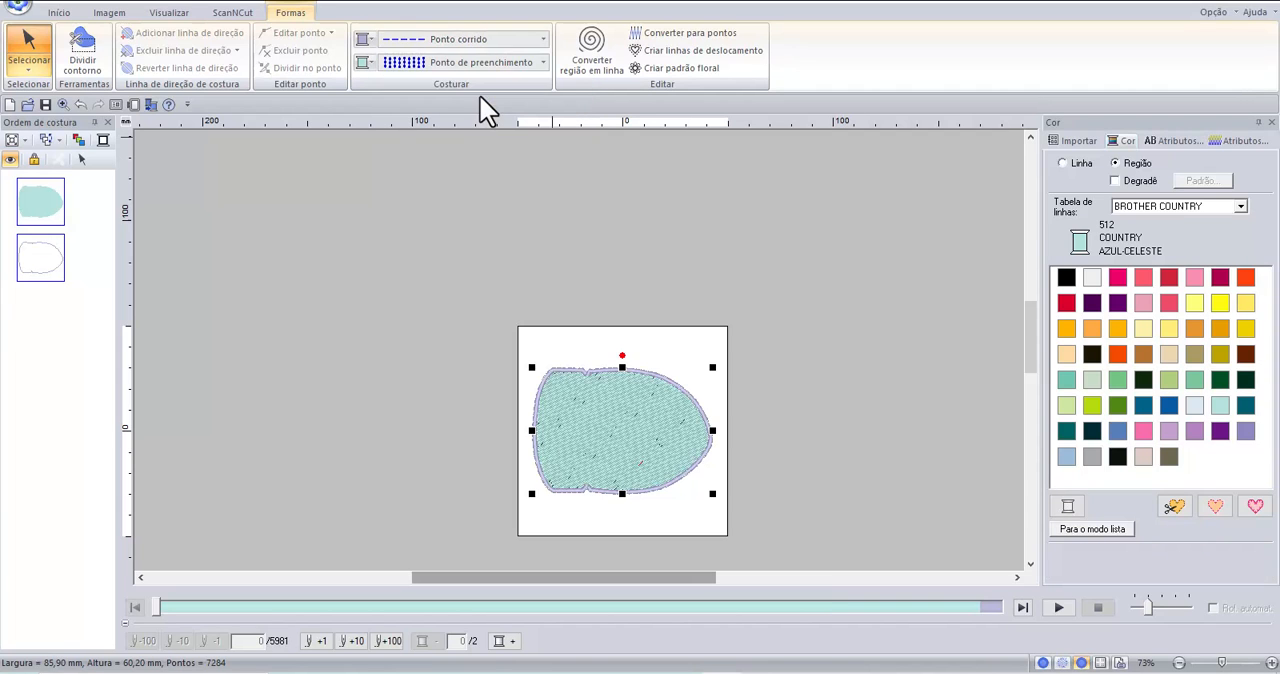
click(363, 38)
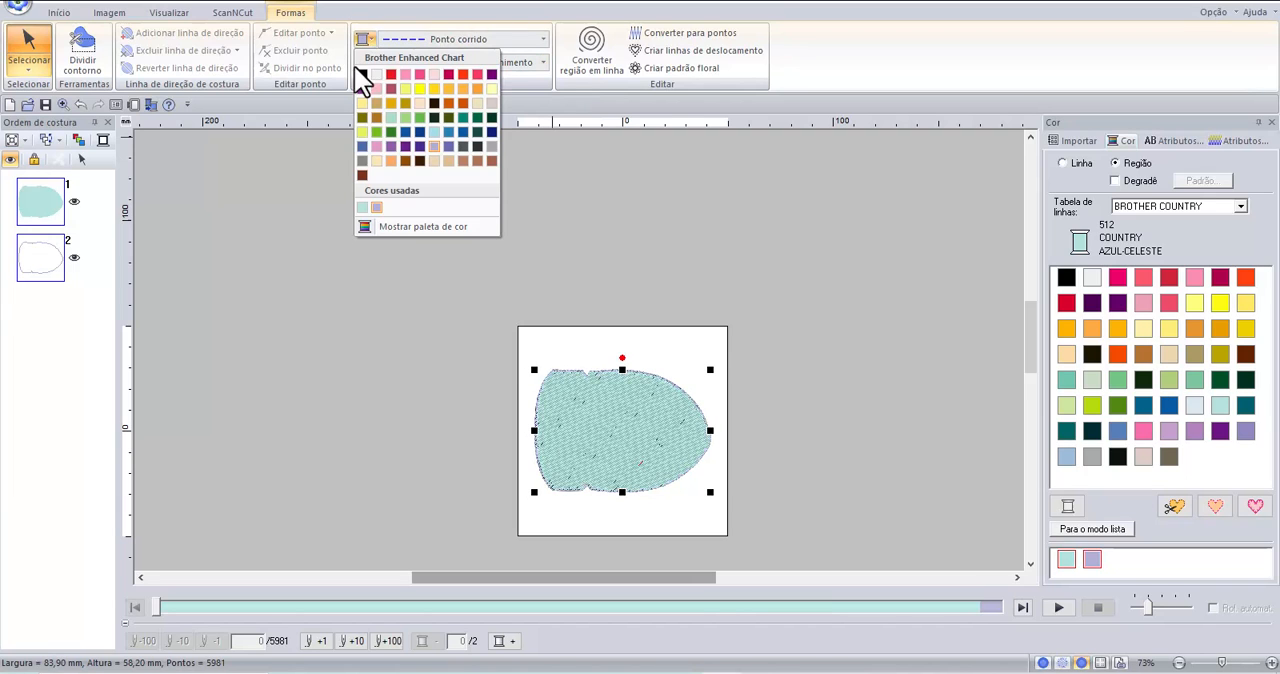
click(362, 74)
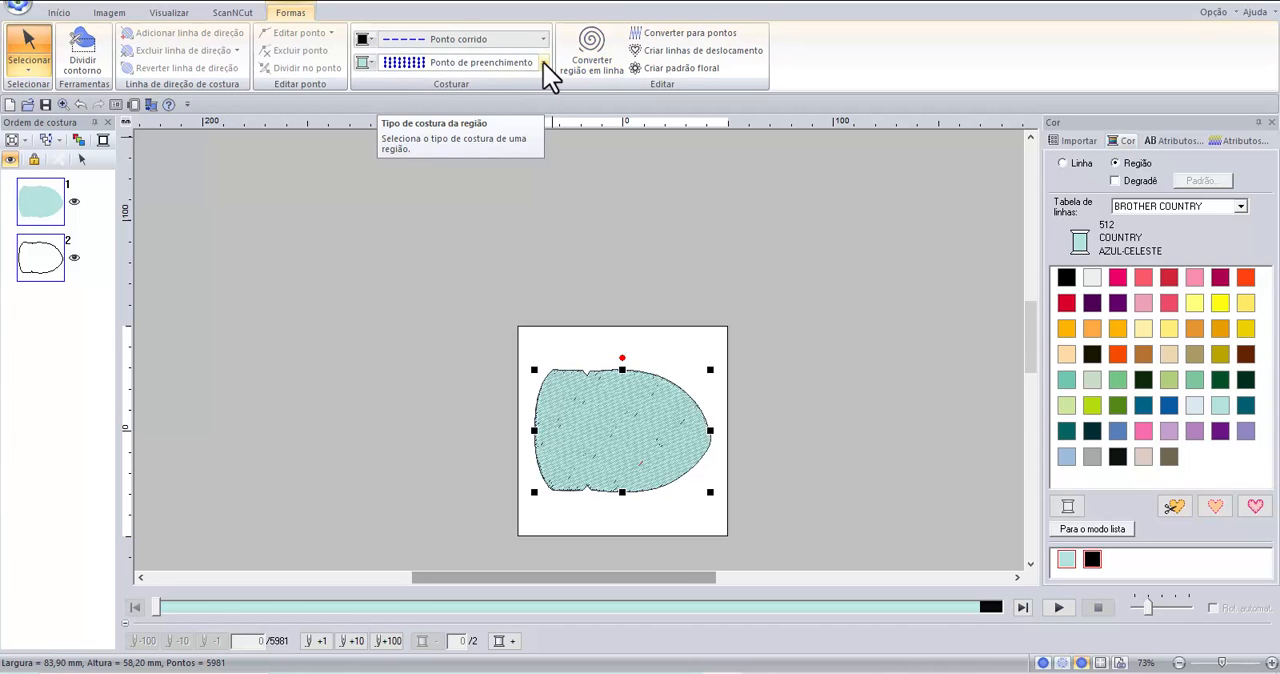
Set the body region's fill thread to Brother Country 100 PRETO and deselect the shape.
click(363, 64)
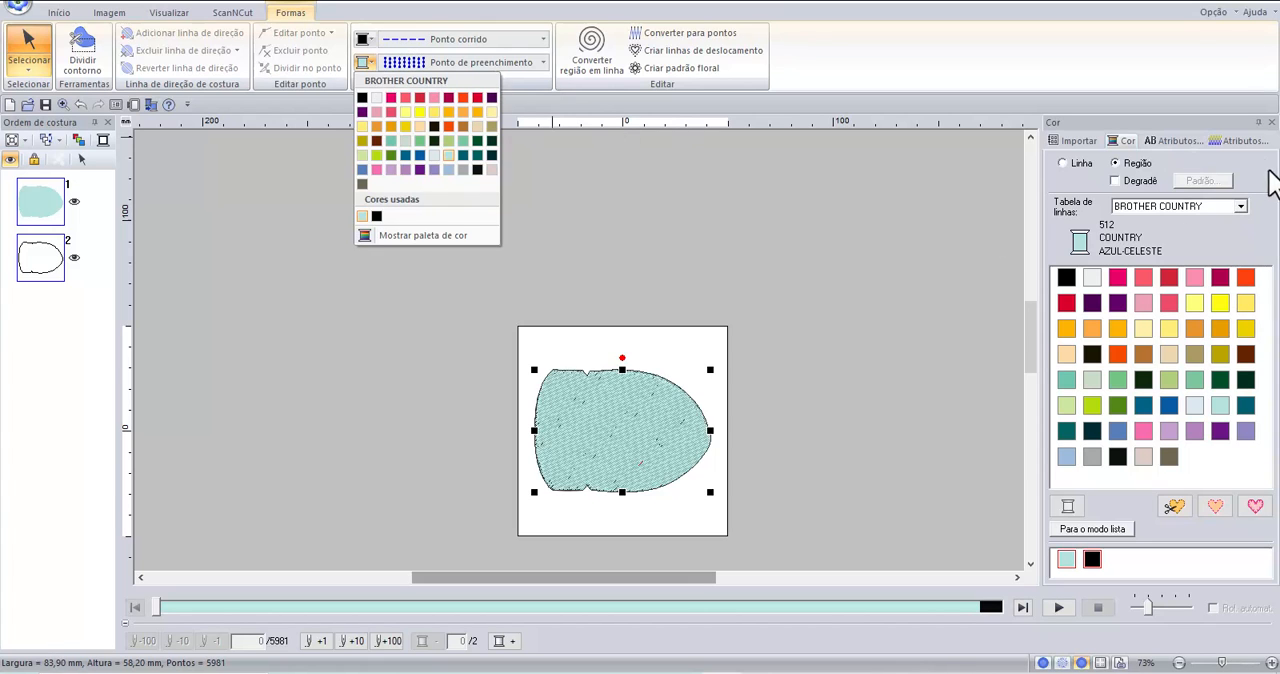
click(1158, 141)
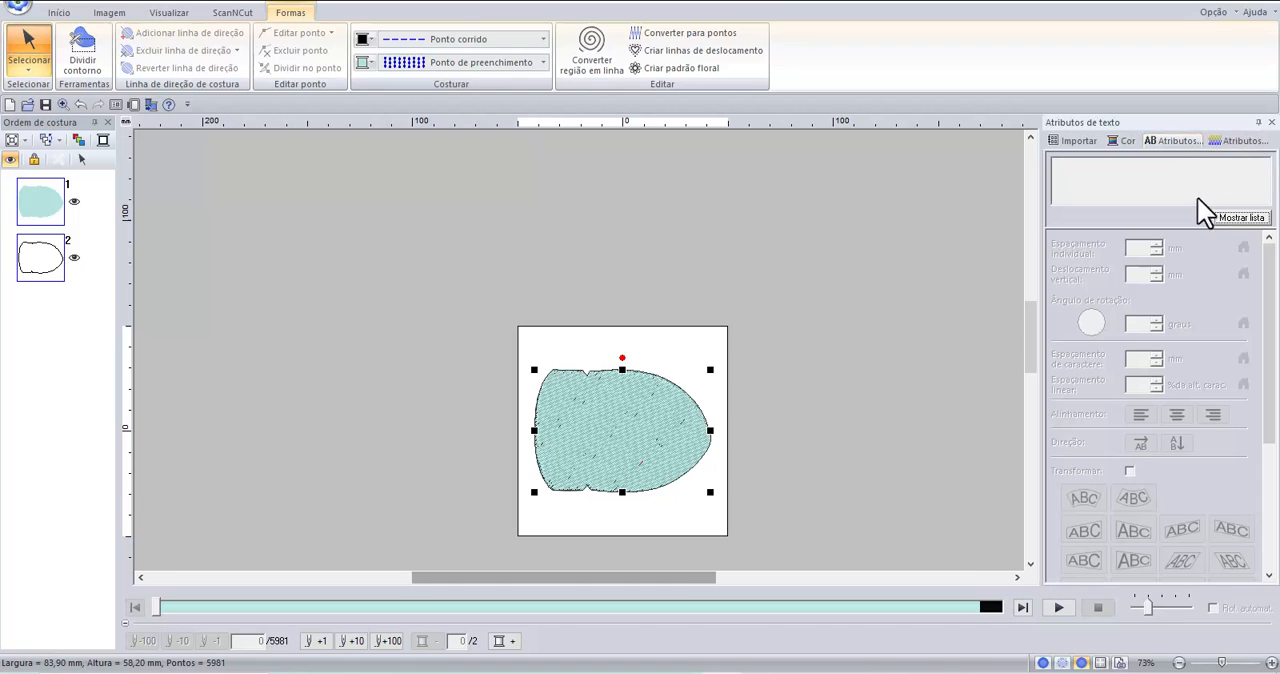
click(1127, 141)
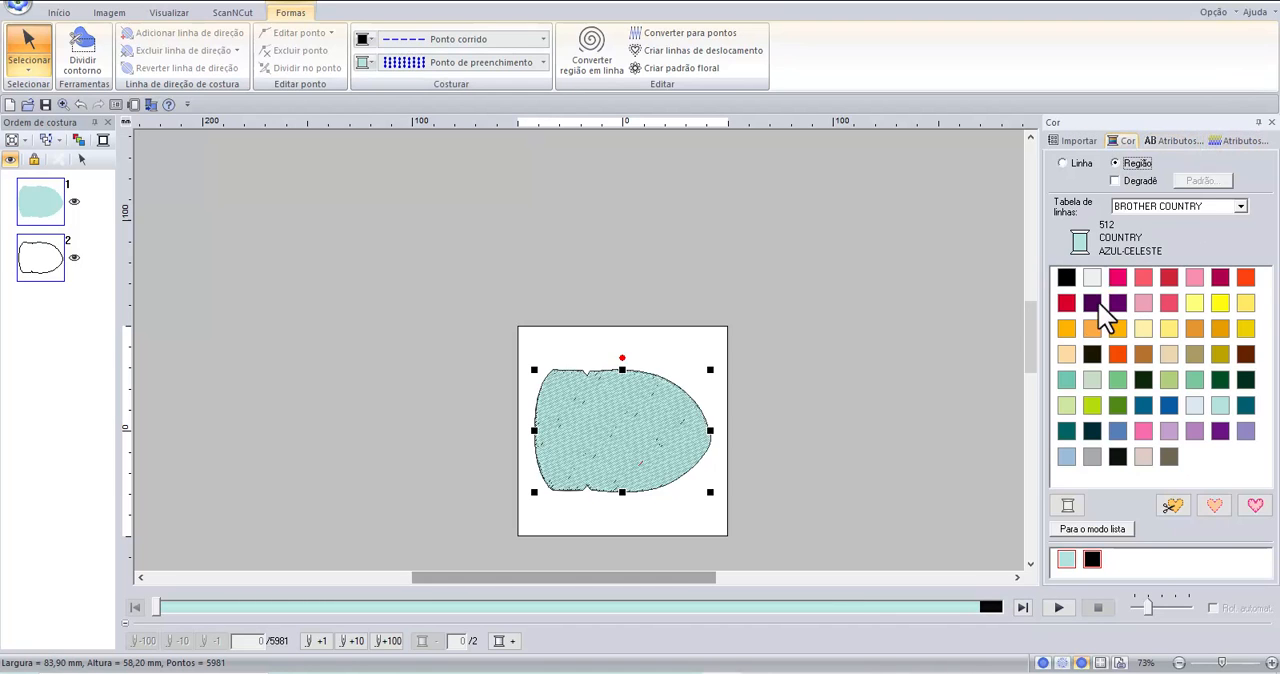
click(1066, 277)
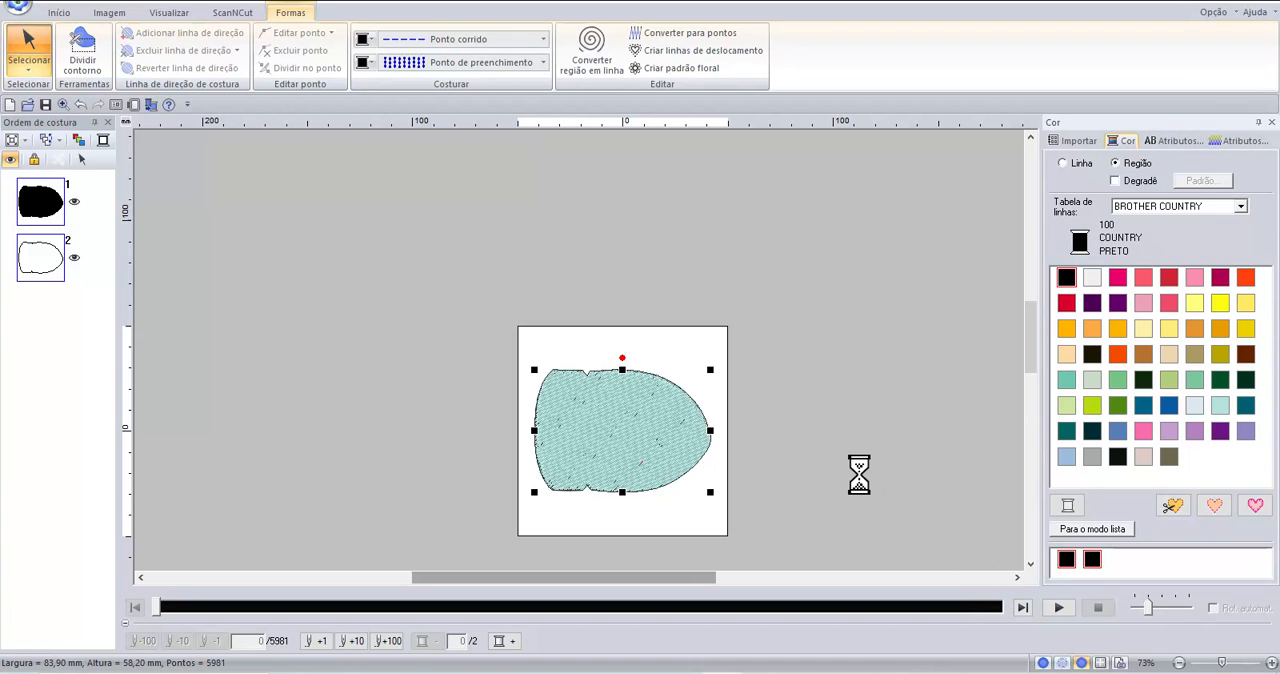
click(677, 514)
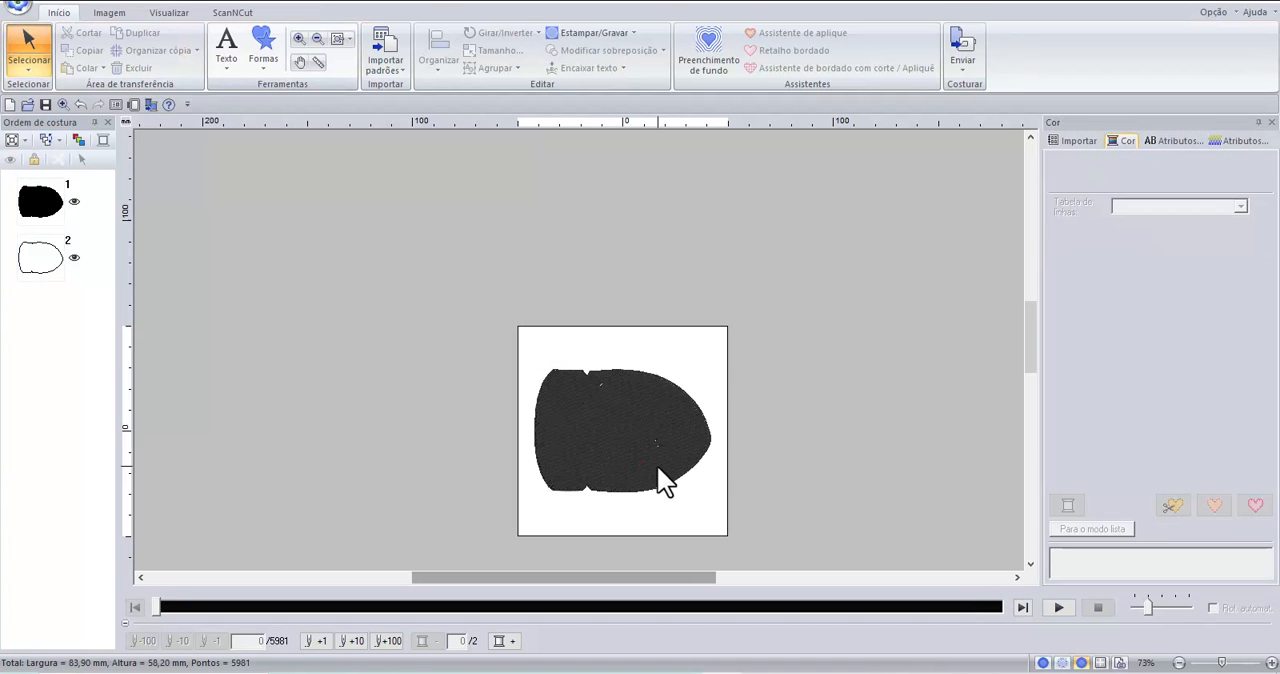
Switch the design display from realistic to stitch view (Ponto) to expose the bullet image beneath the fill.
scroll(679, 469, up, 1)
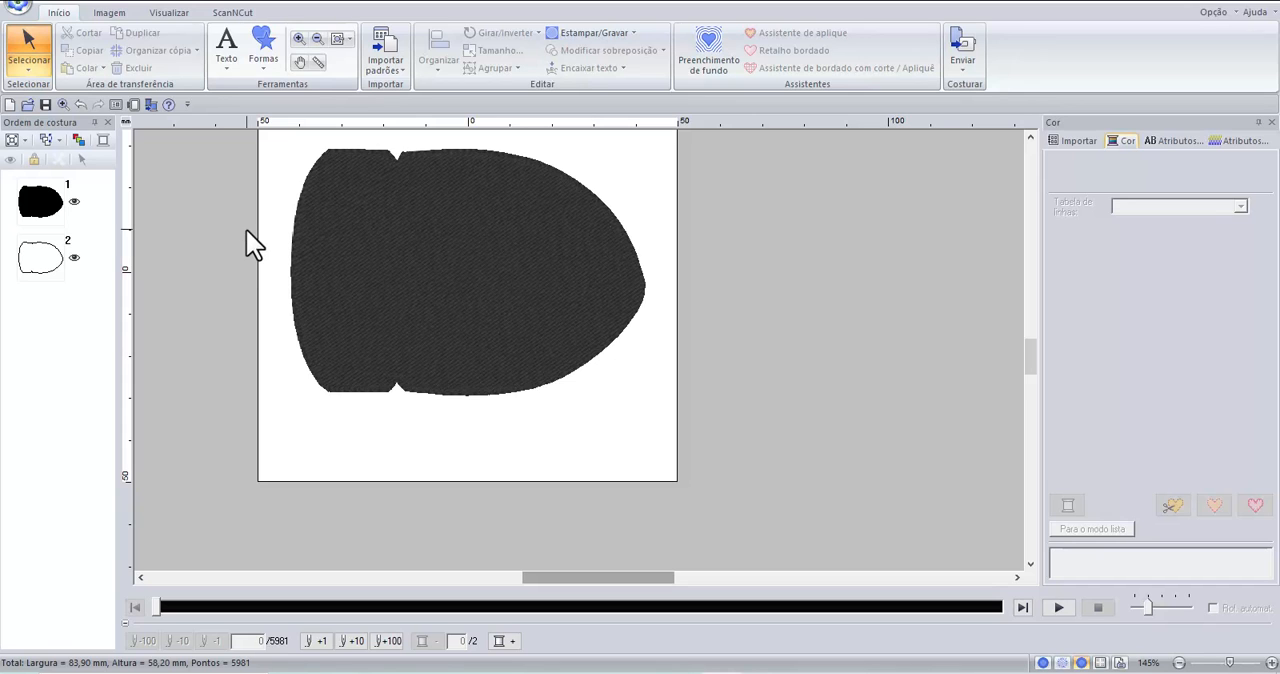
click(1029, 133)
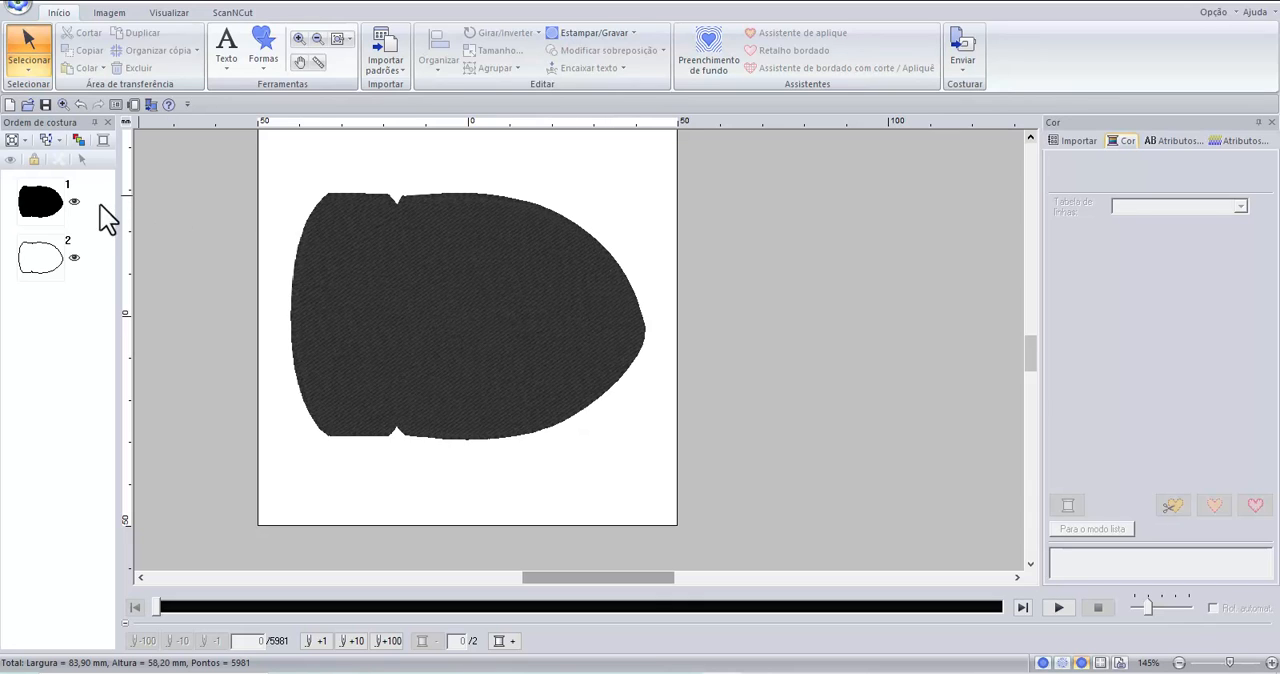
click(107, 16)
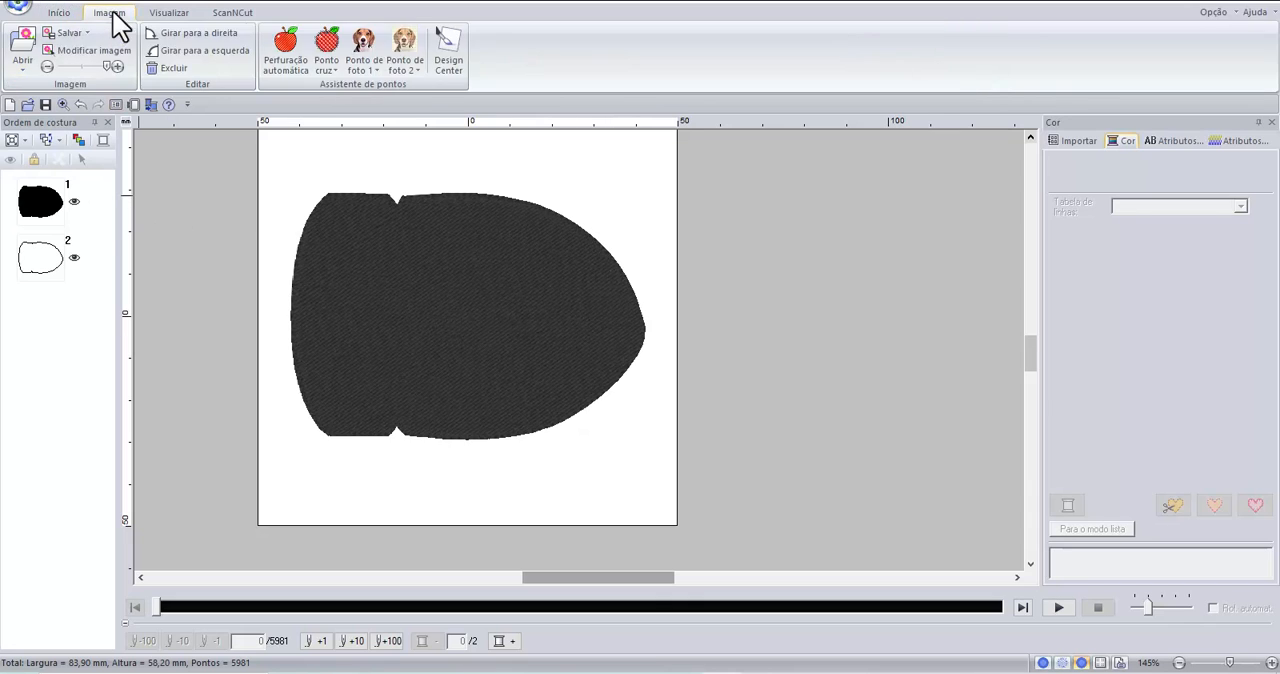
click(170, 13)
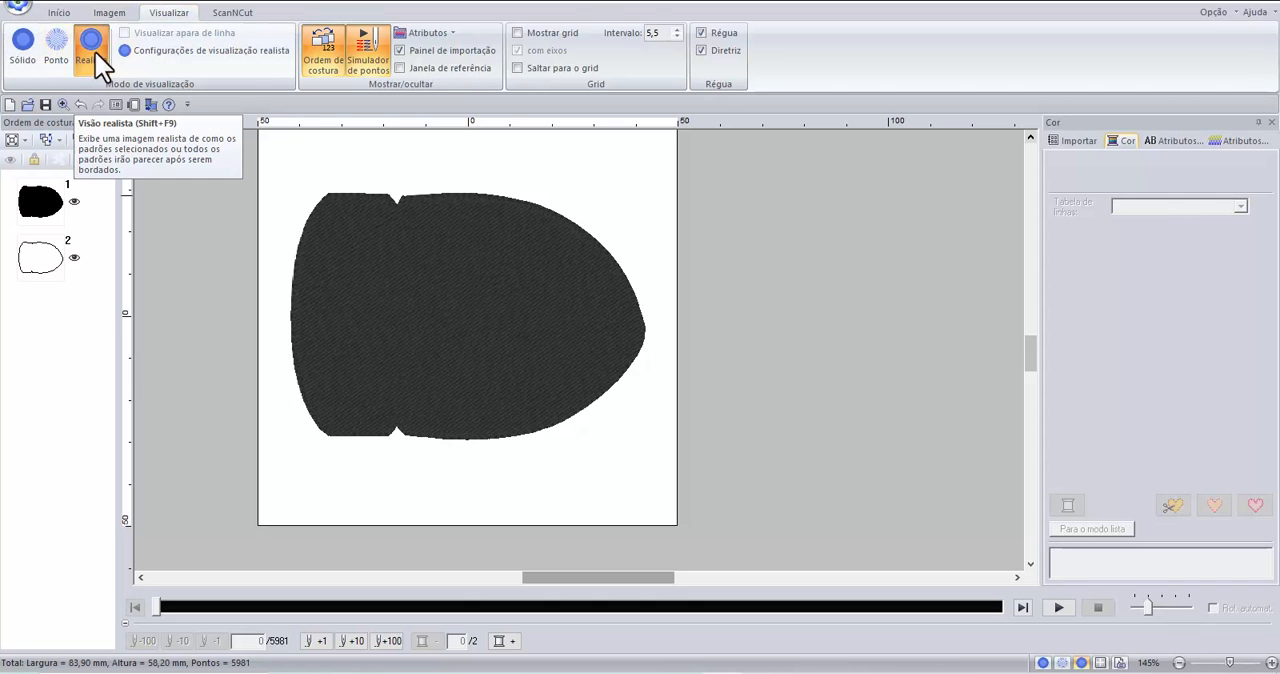
click(63, 45)
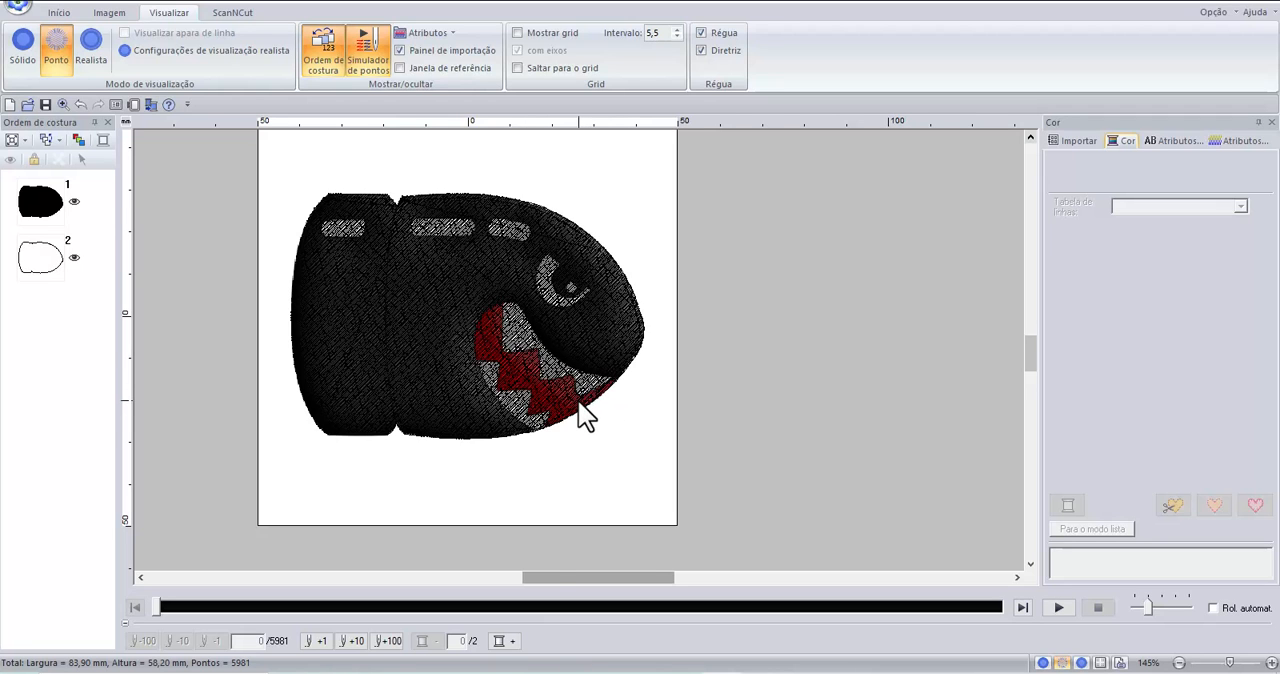
Start a closed curve region at the front corner of the mouth, where it meets the bullet's lower edge.
scroll(585, 415, up, 2)
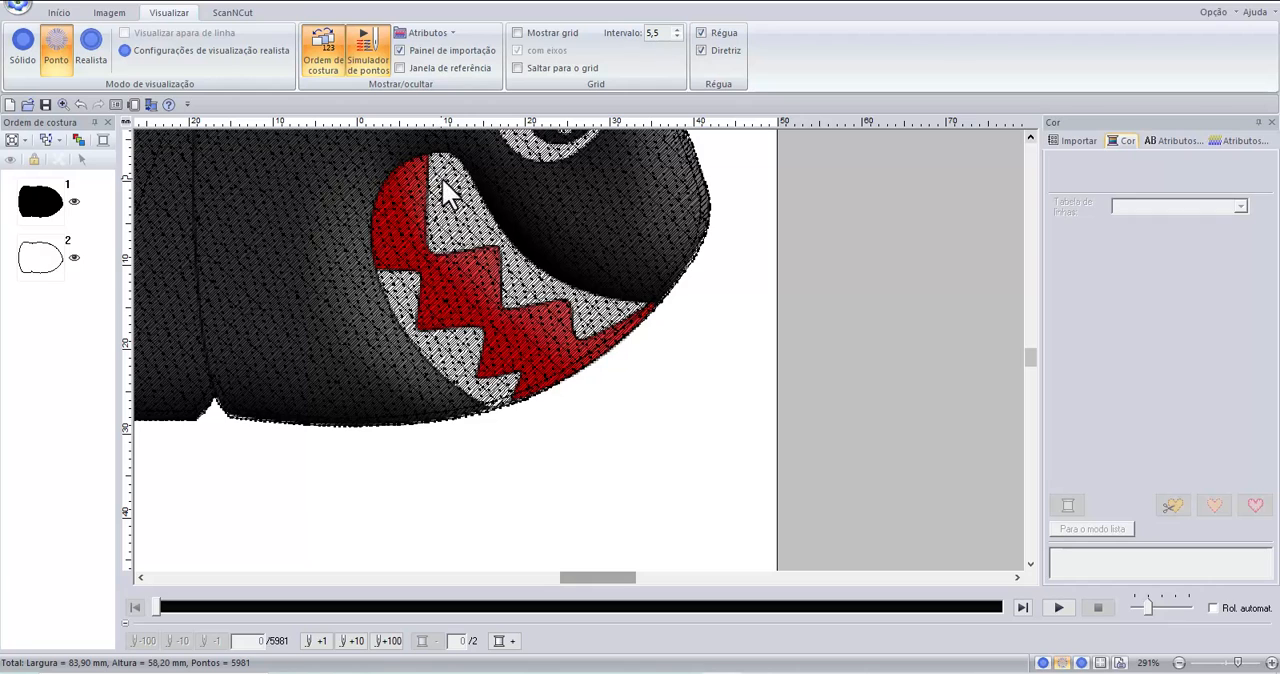
click(1029, 134)
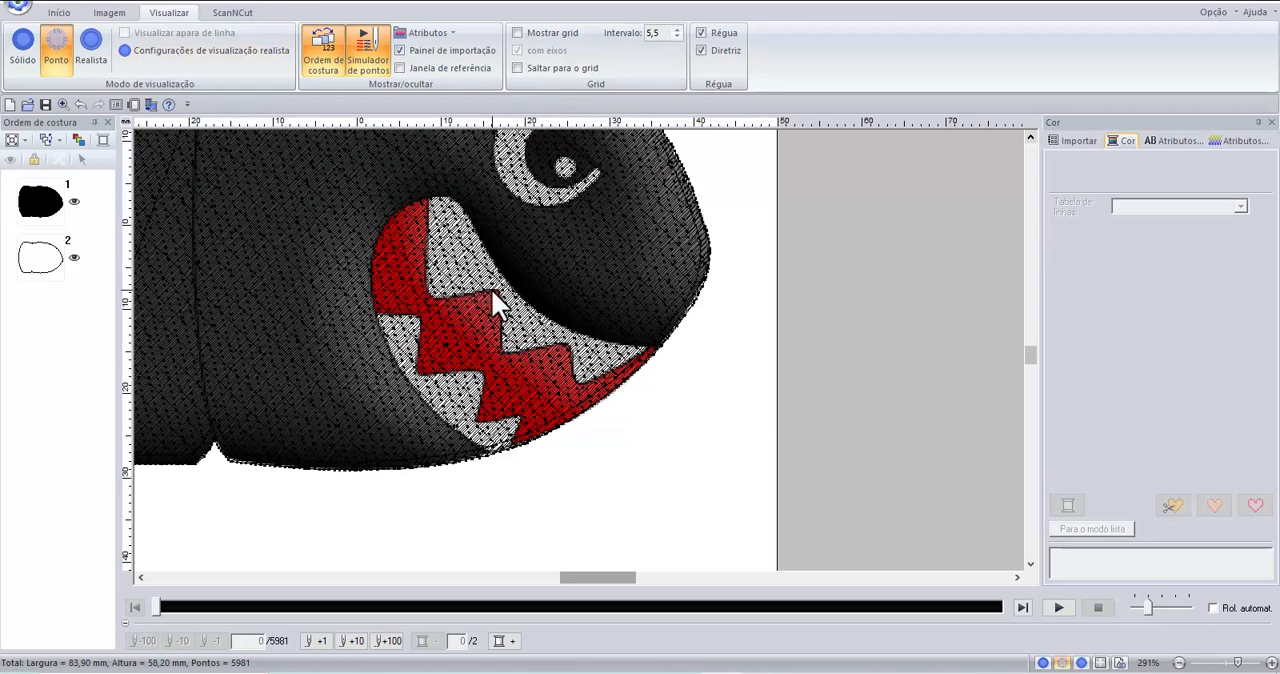
click(60, 13)
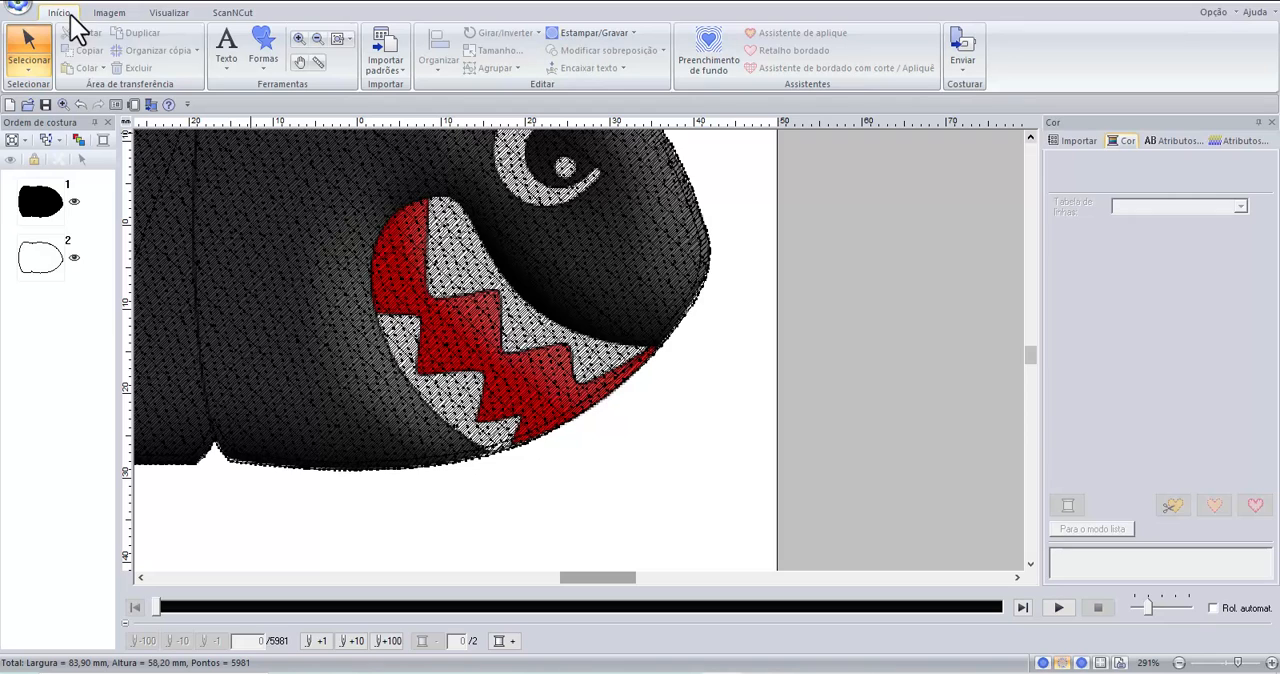
click(261, 68)
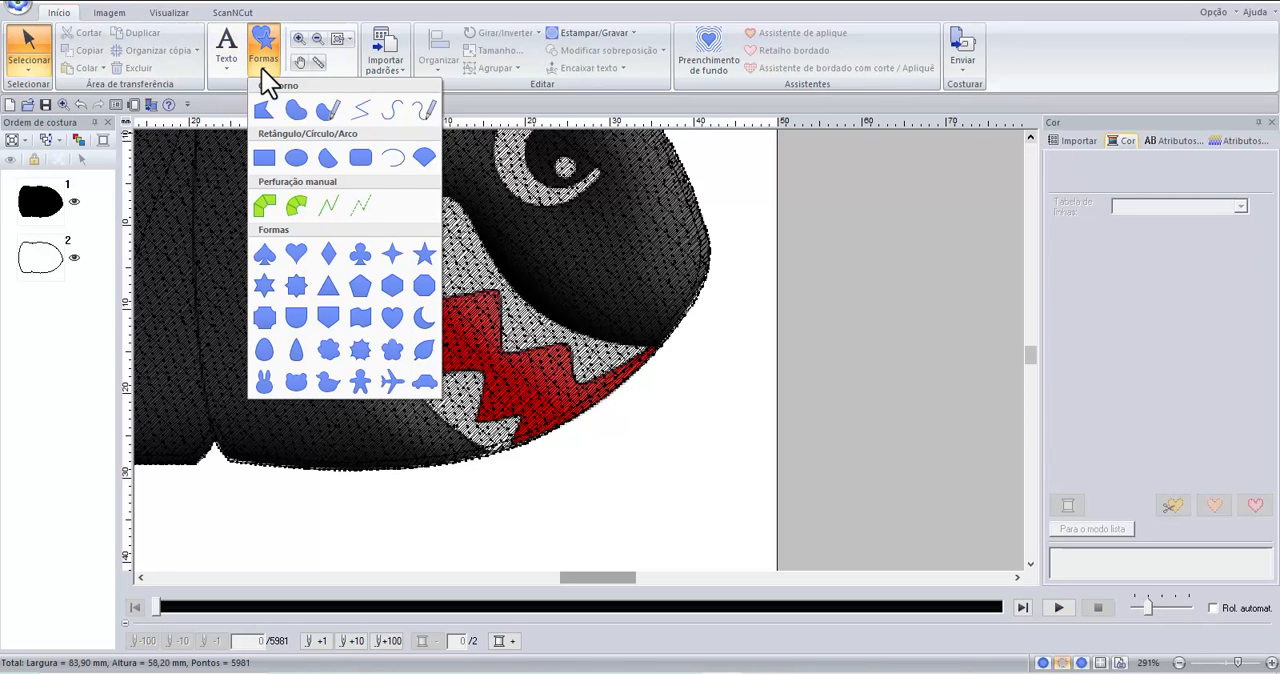
click(300, 111)
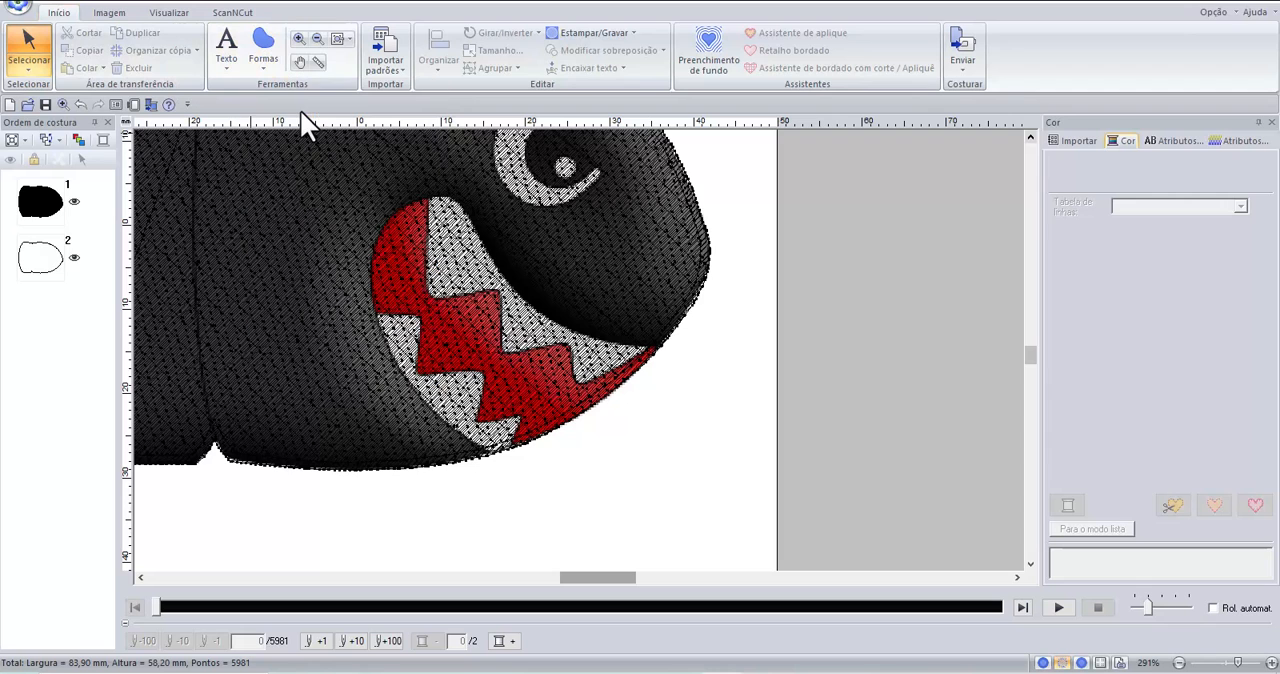
click(667, 362)
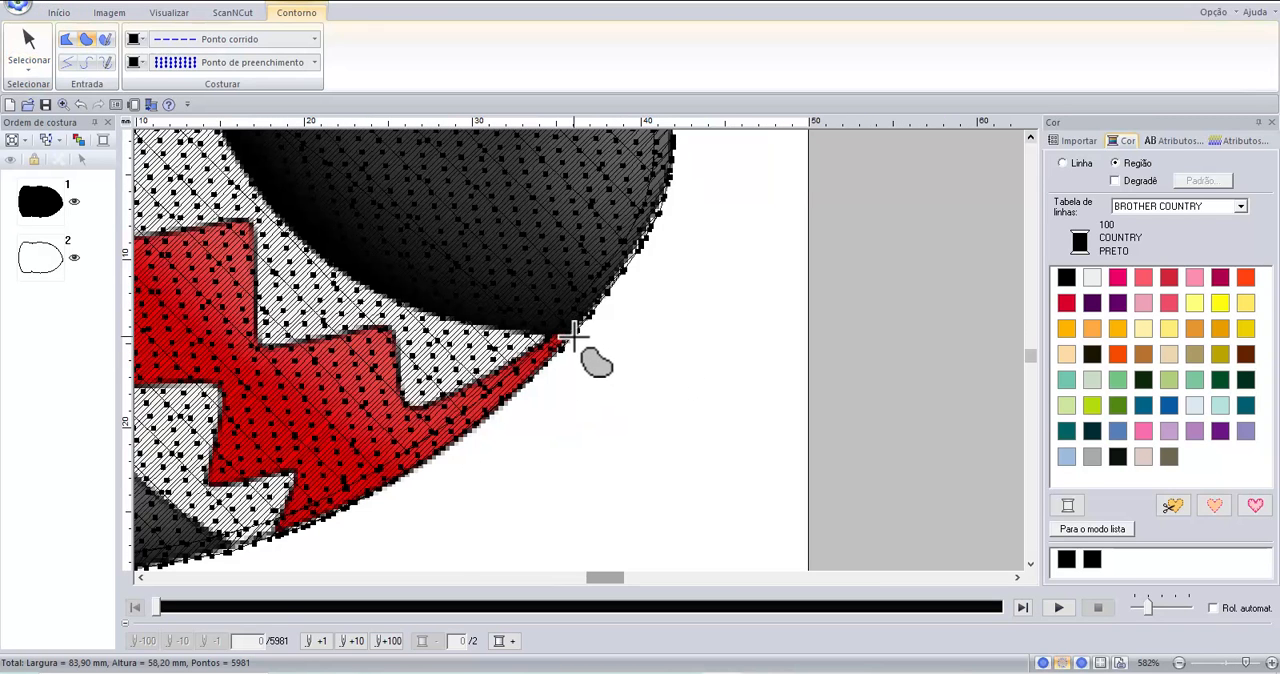
scroll(577, 337, up, 1)
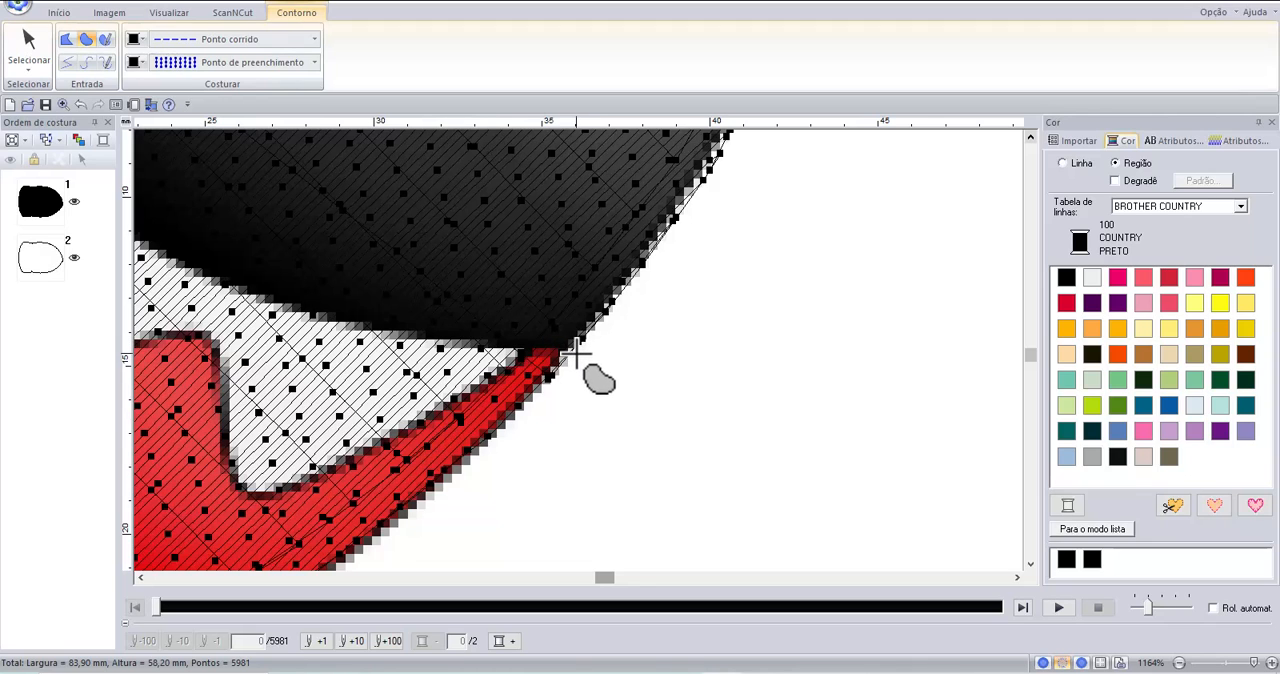
click(574, 352)
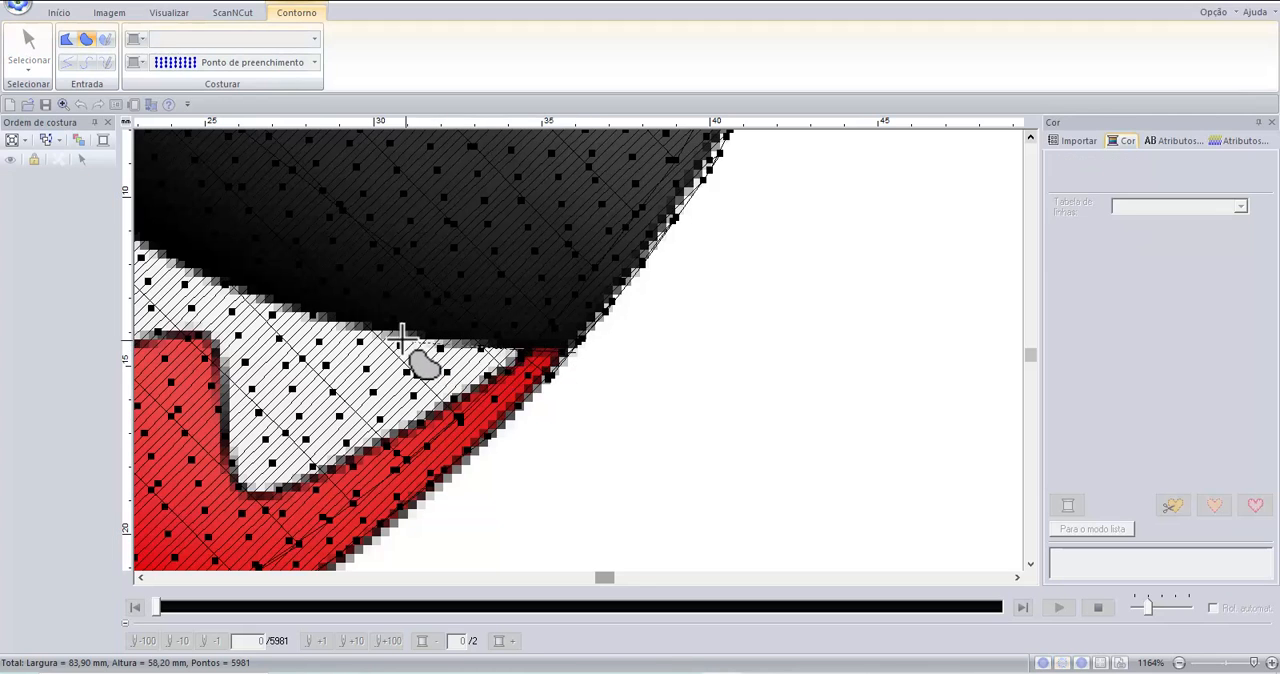
Trace the mouth's upper edge and rounded rear top with curve points, following the teeth and red lip border.
click(303, 320)
scroll(398, 358, down, 1)
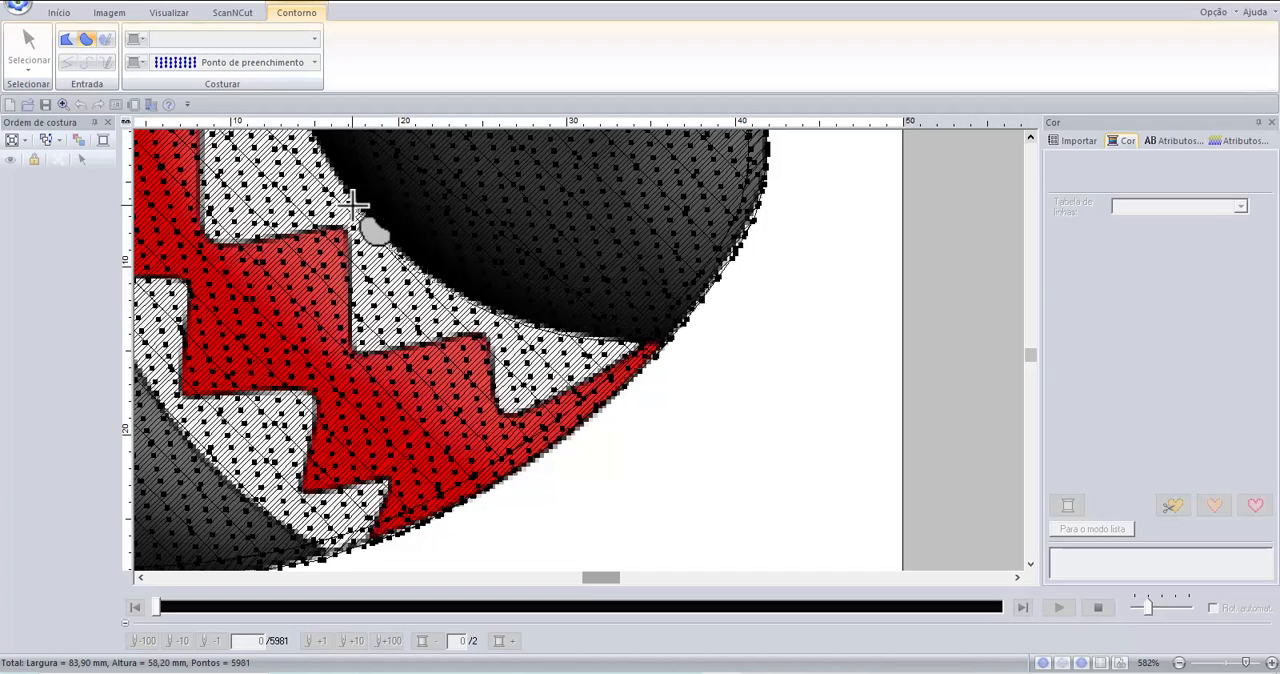
scroll(431, 293, down, 1)
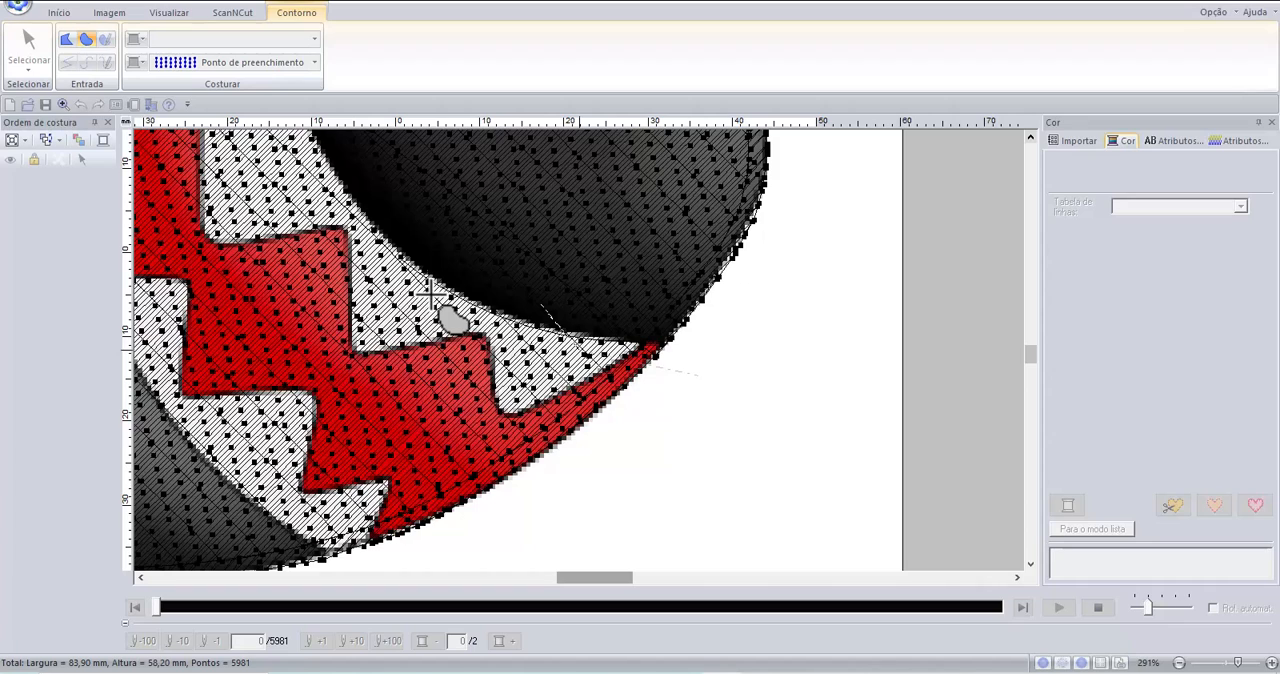
scroll(747, 422, up, 1)
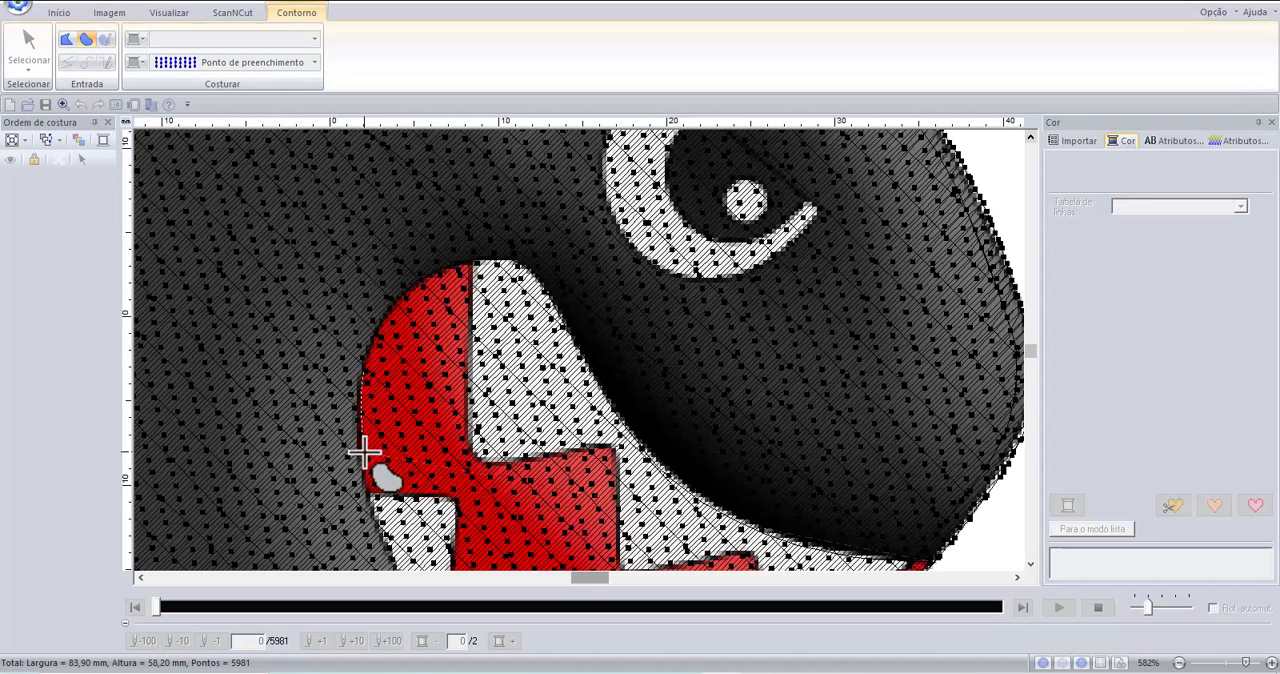
scroll(365, 395, down, 2)
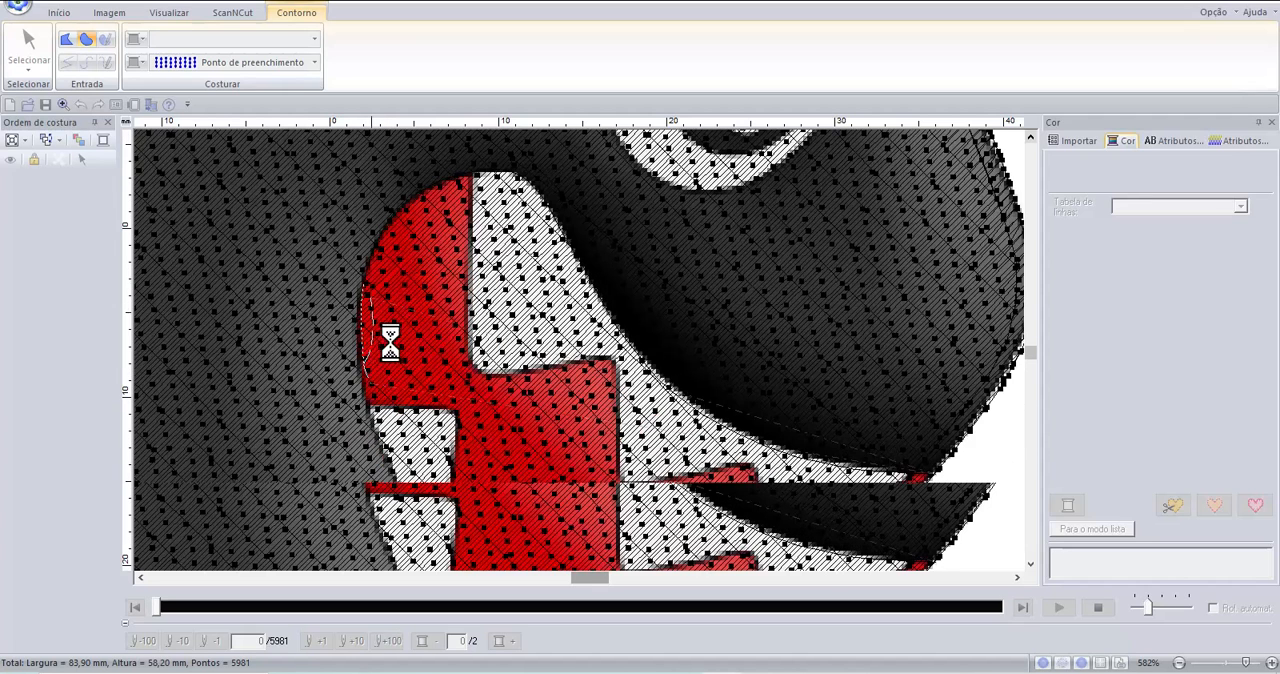
Continue the curve down the mouth's rear edge to the corner where the teeth meet the bullet's lower edge.
scroll(388, 345, down, 2)
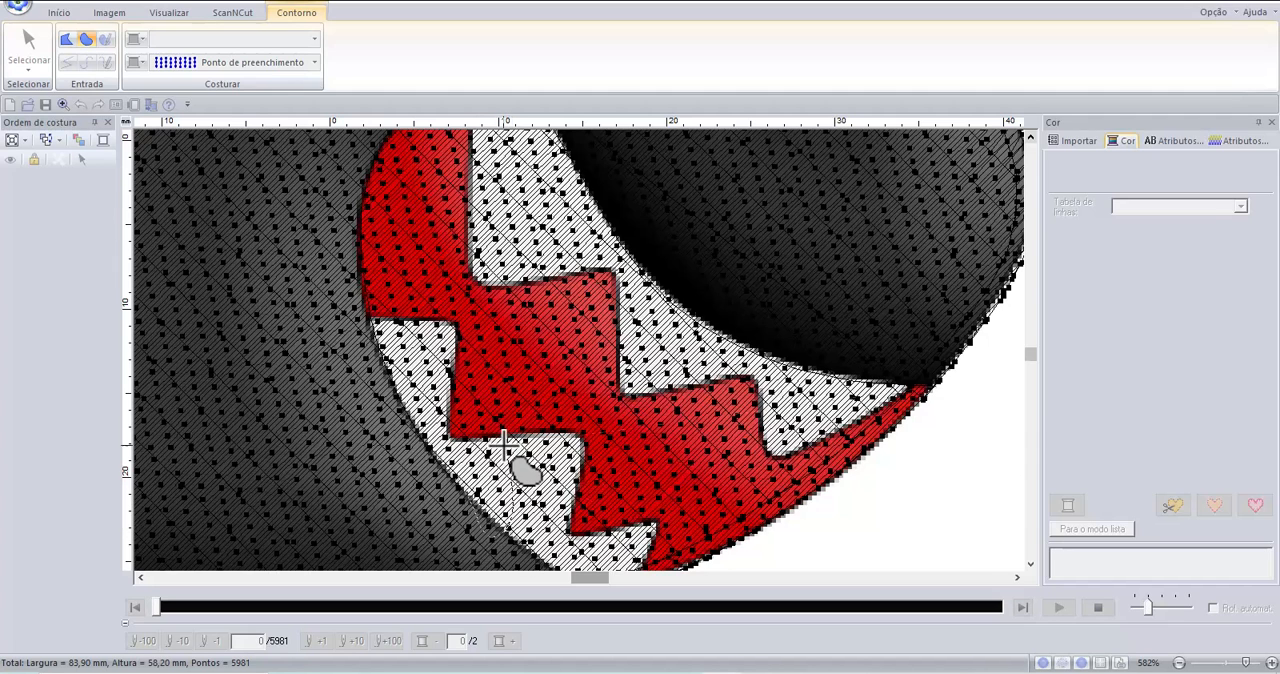
scroll(528, 491, down, 1)
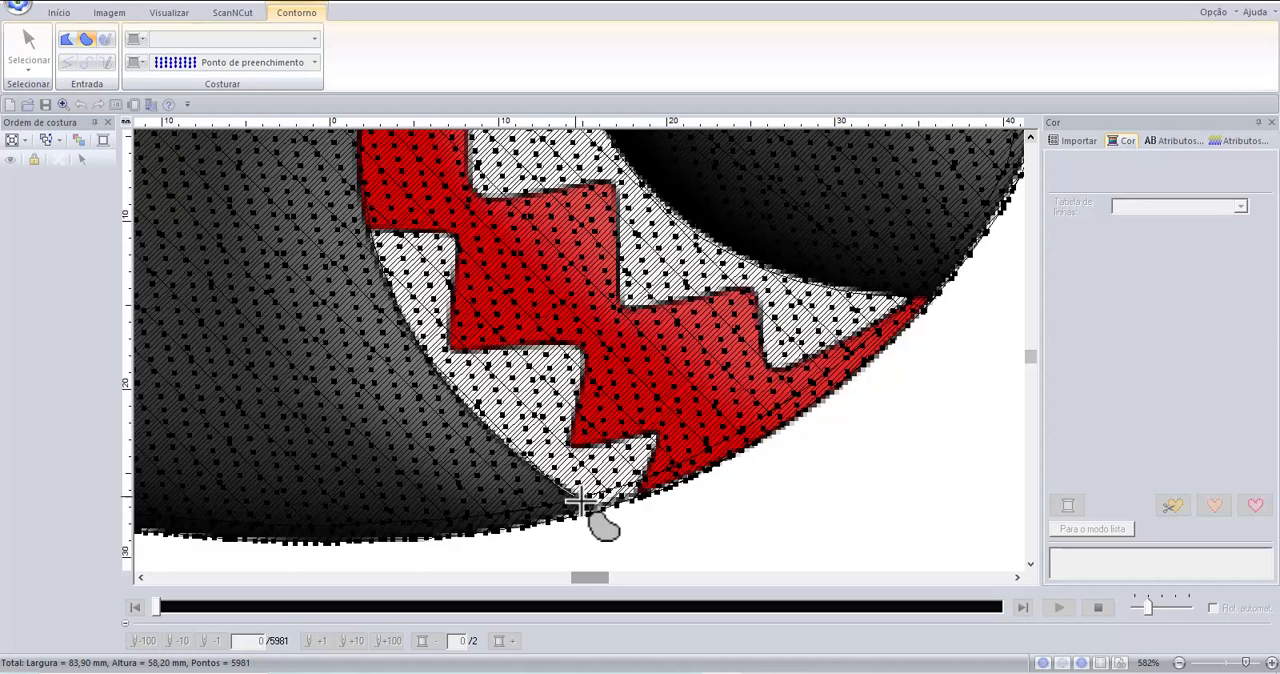
scroll(604, 518, up, 1)
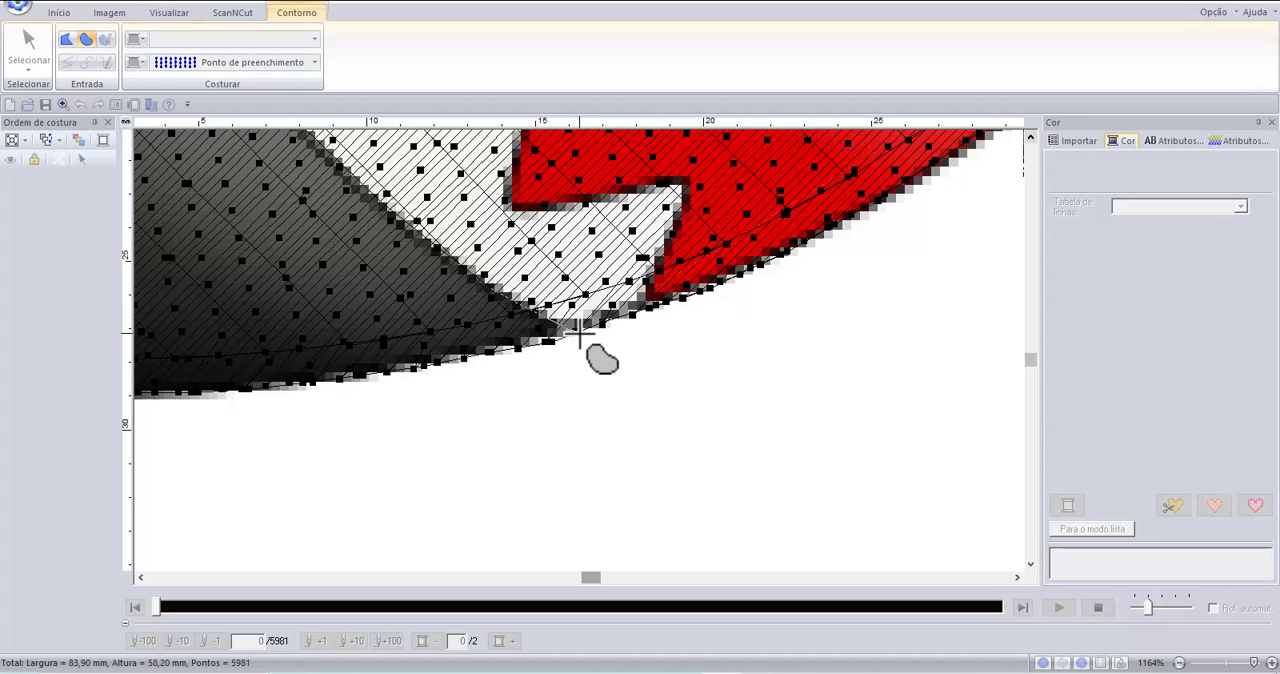
click(579, 336)
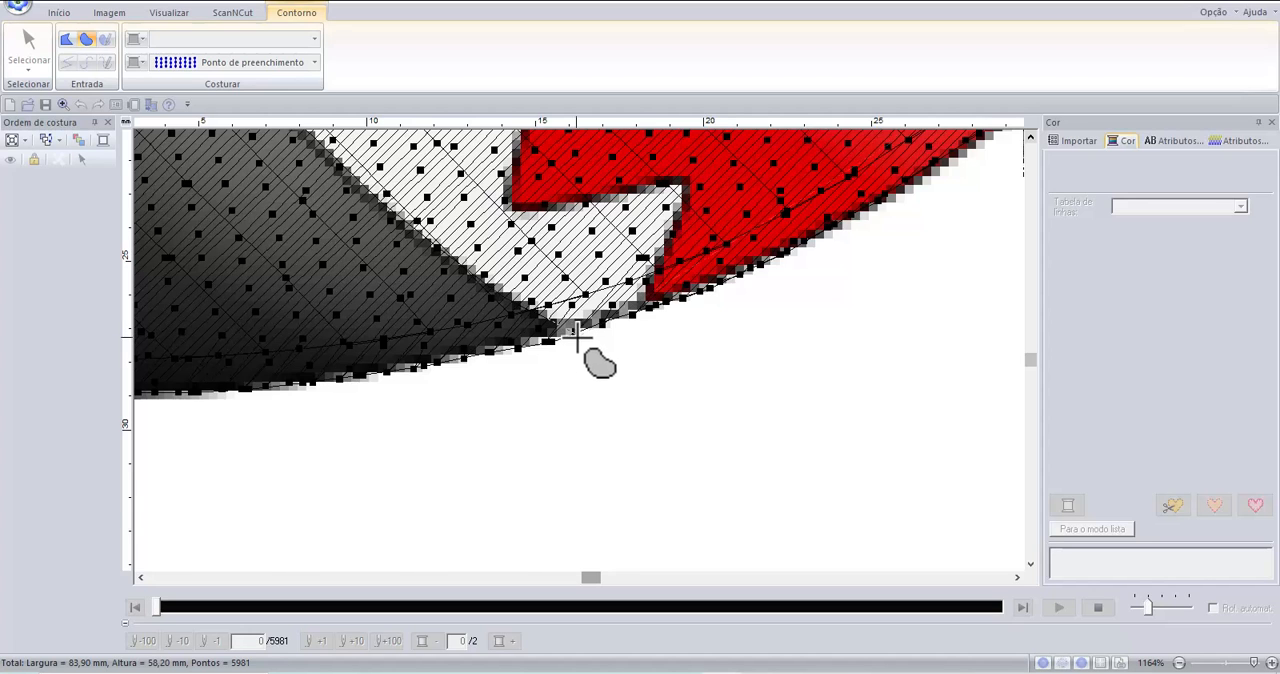
Switch the mouth outline to closed straight line segments and begin tracing its lower edge along the bullet's underside.
scroll(577, 337, down, 2)
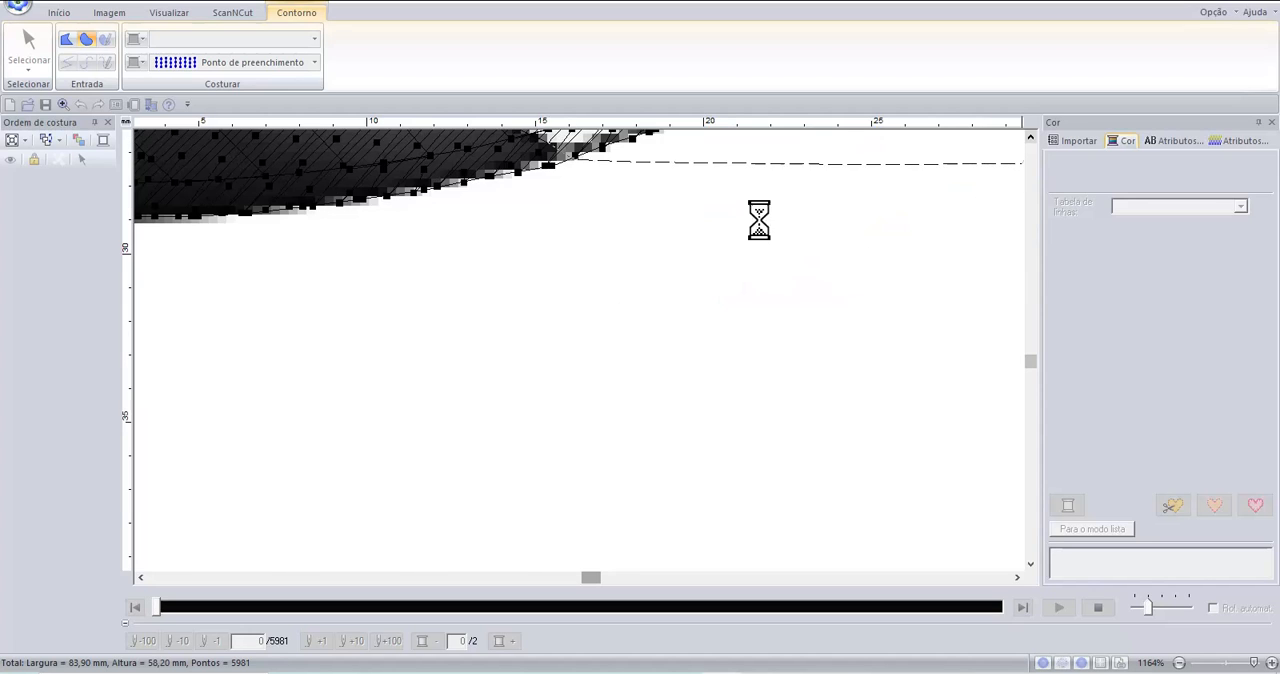
scroll(922, 210, up, 3)
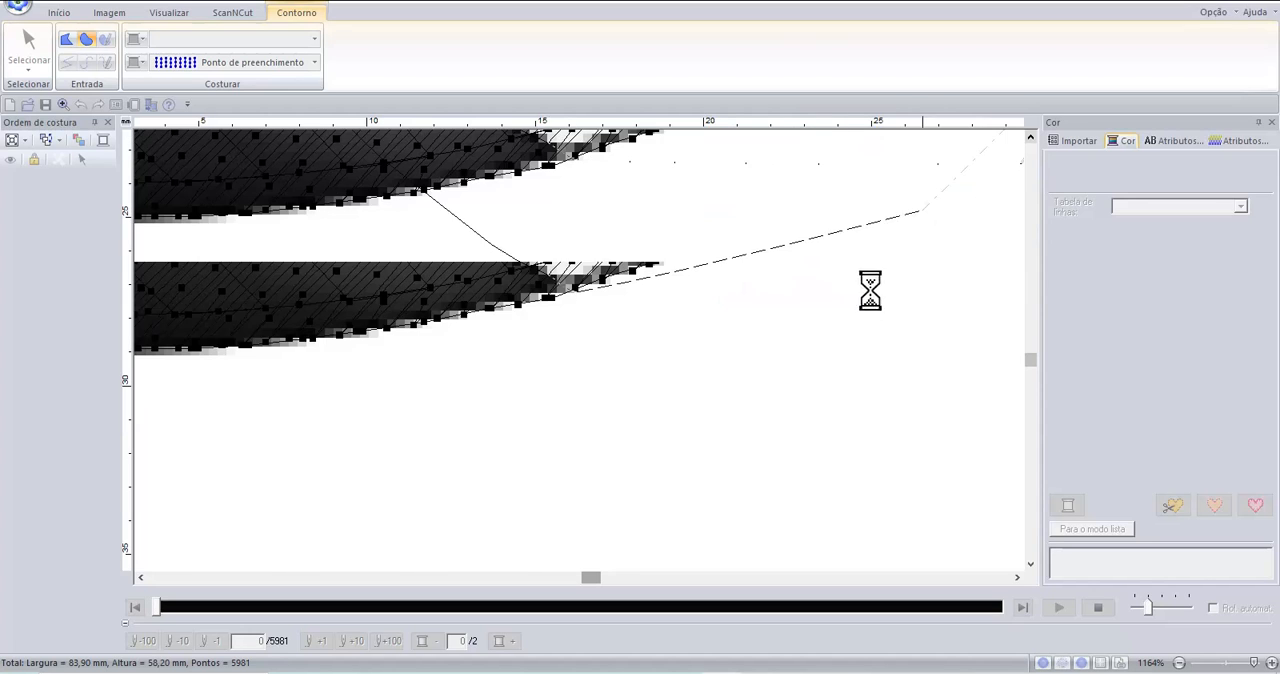
click(1031, 136)
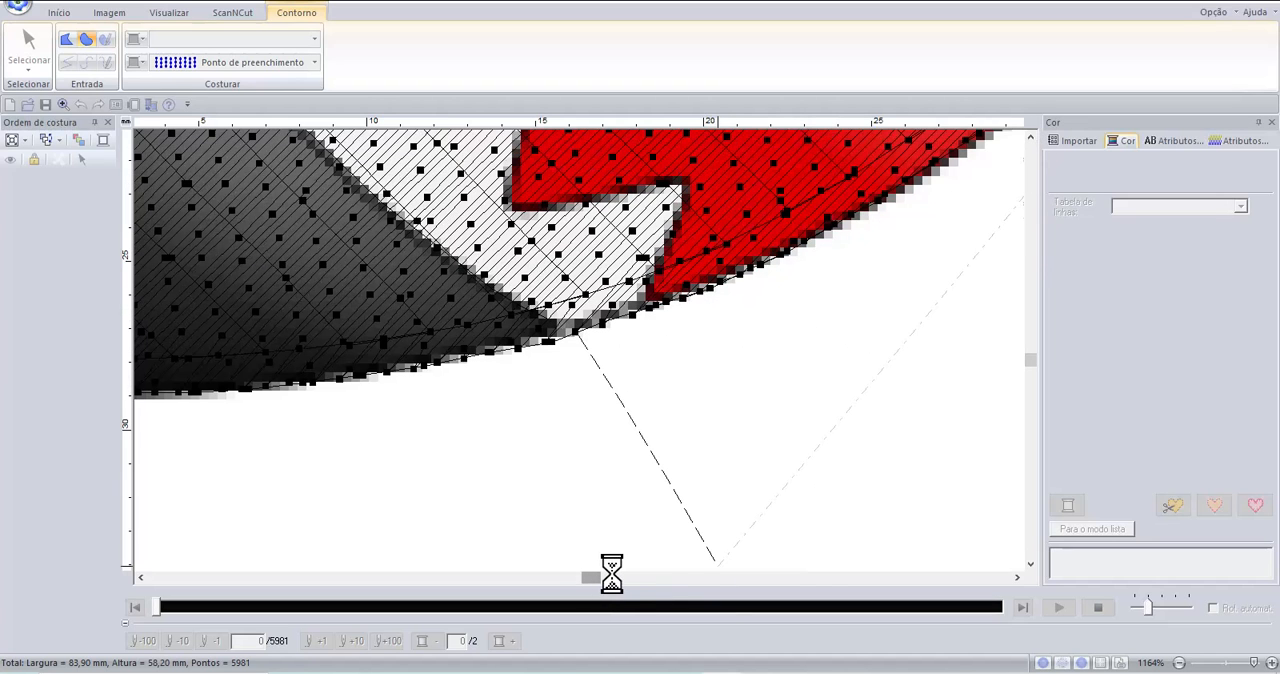
click(1030, 135)
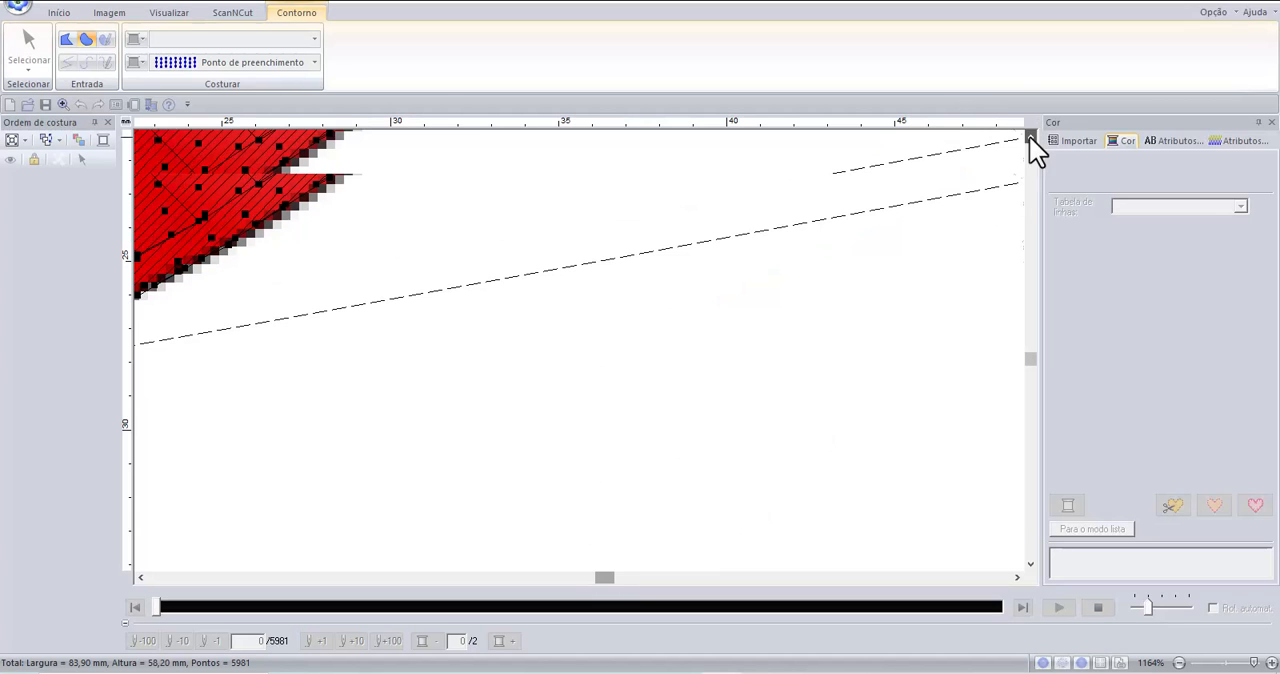
click(1030, 135)
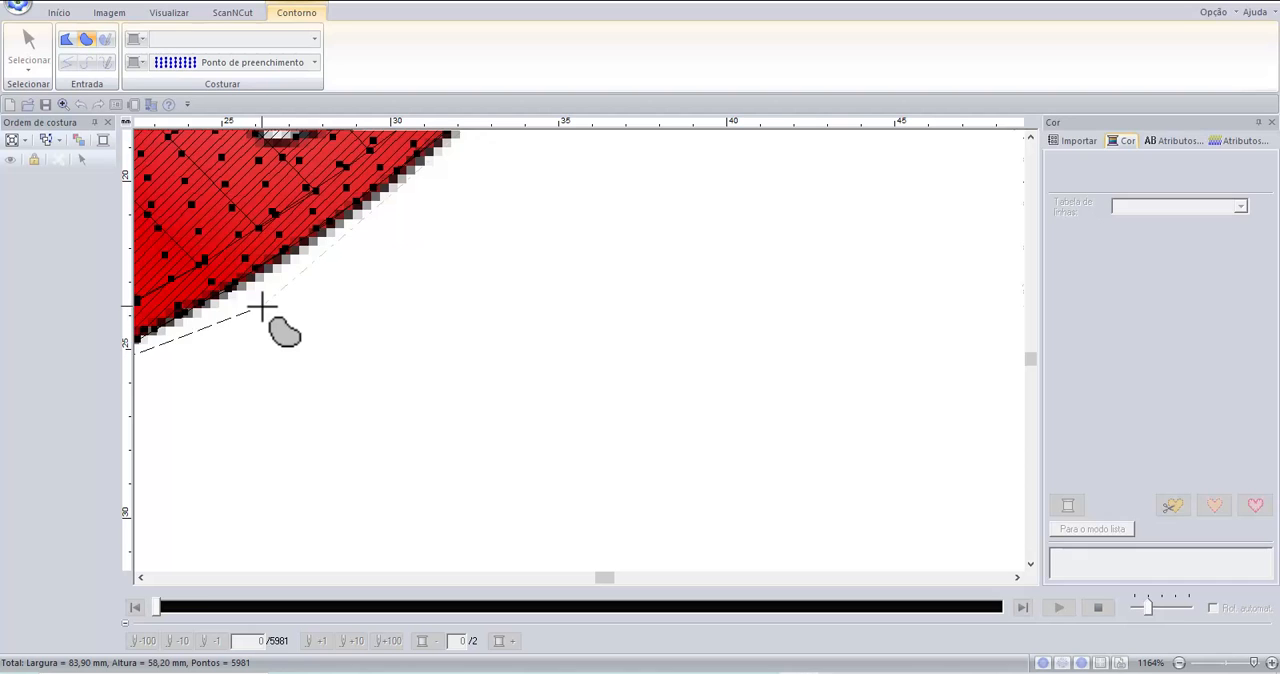
scroll(297, 227, up, 1)
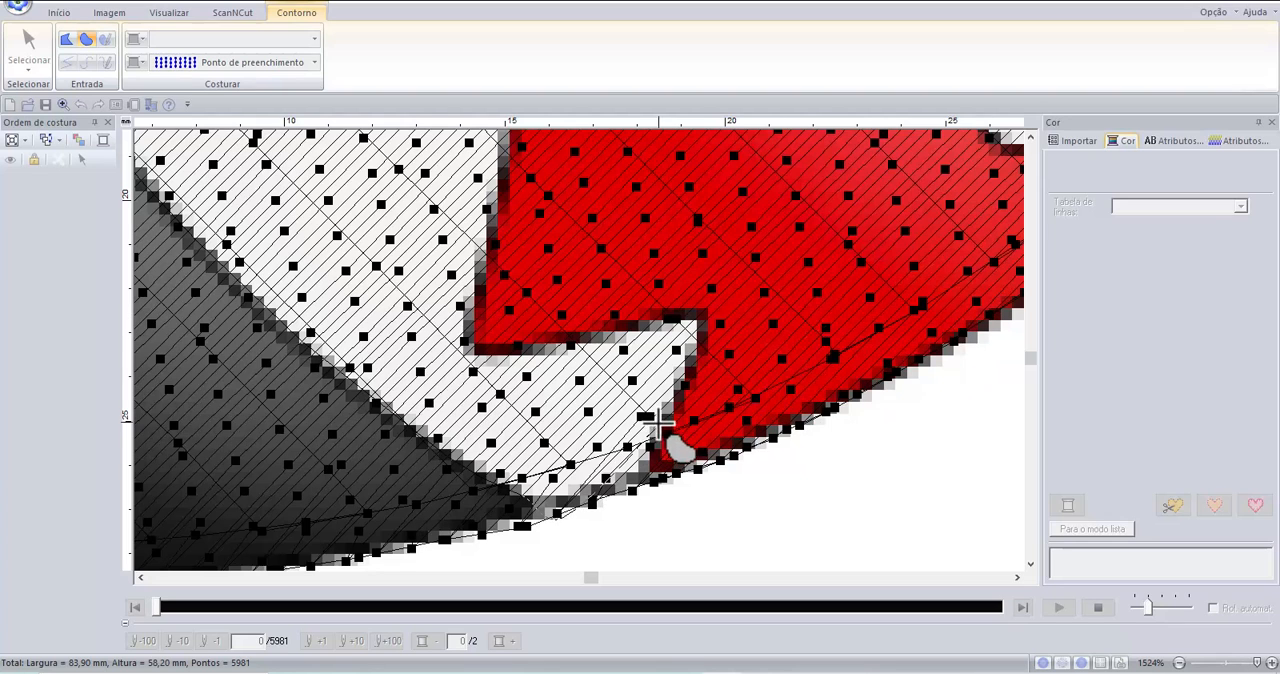
click(63, 39)
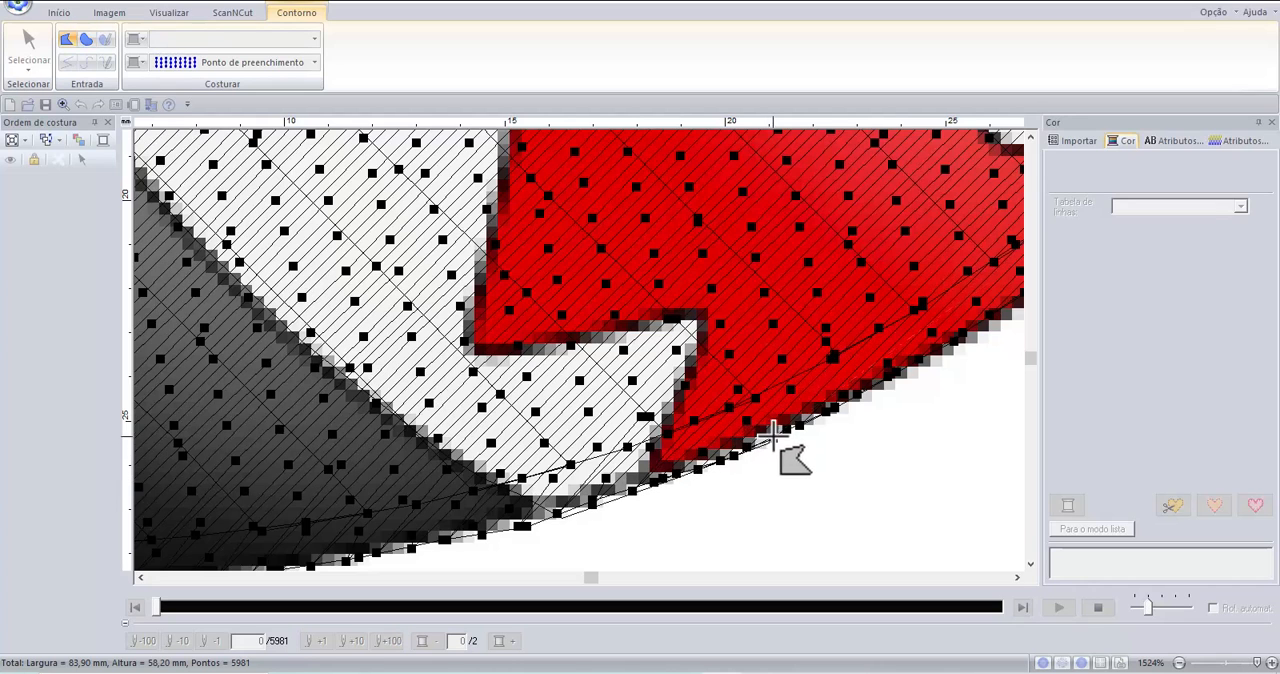
click(886, 377)
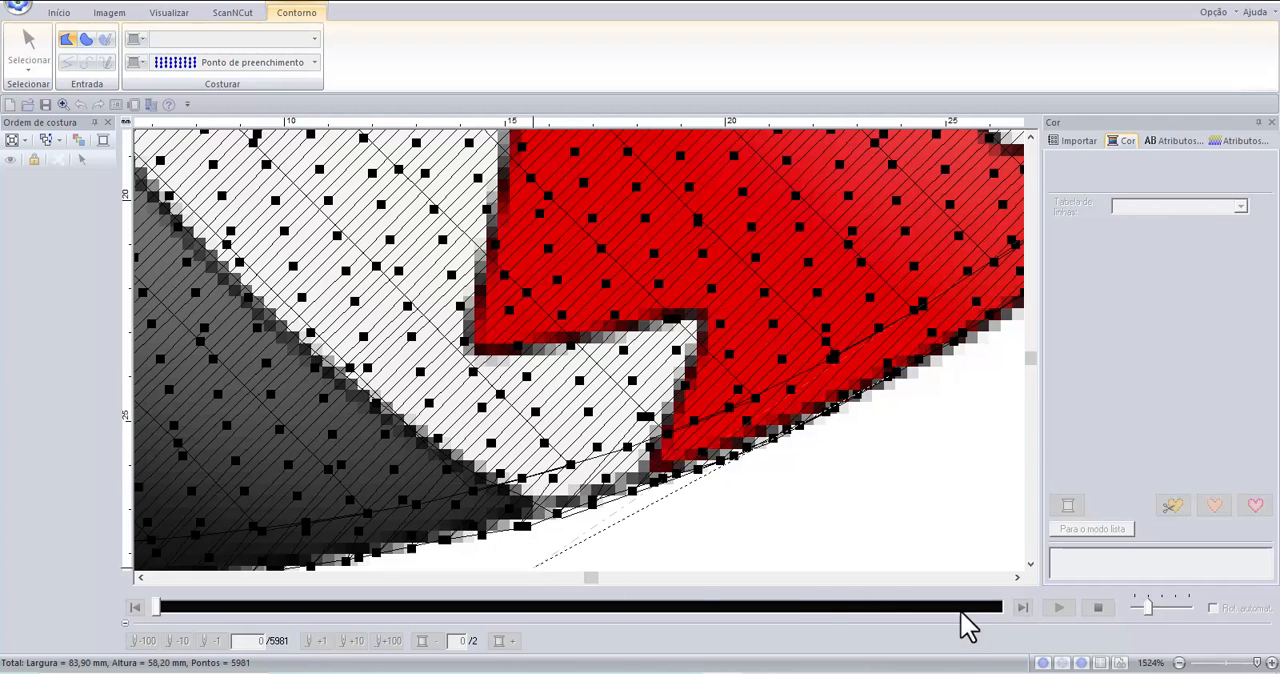
Extend the straight-segment mouth outline forward along the lower border of the red lip.
click(1018, 577)
click(1018, 577)
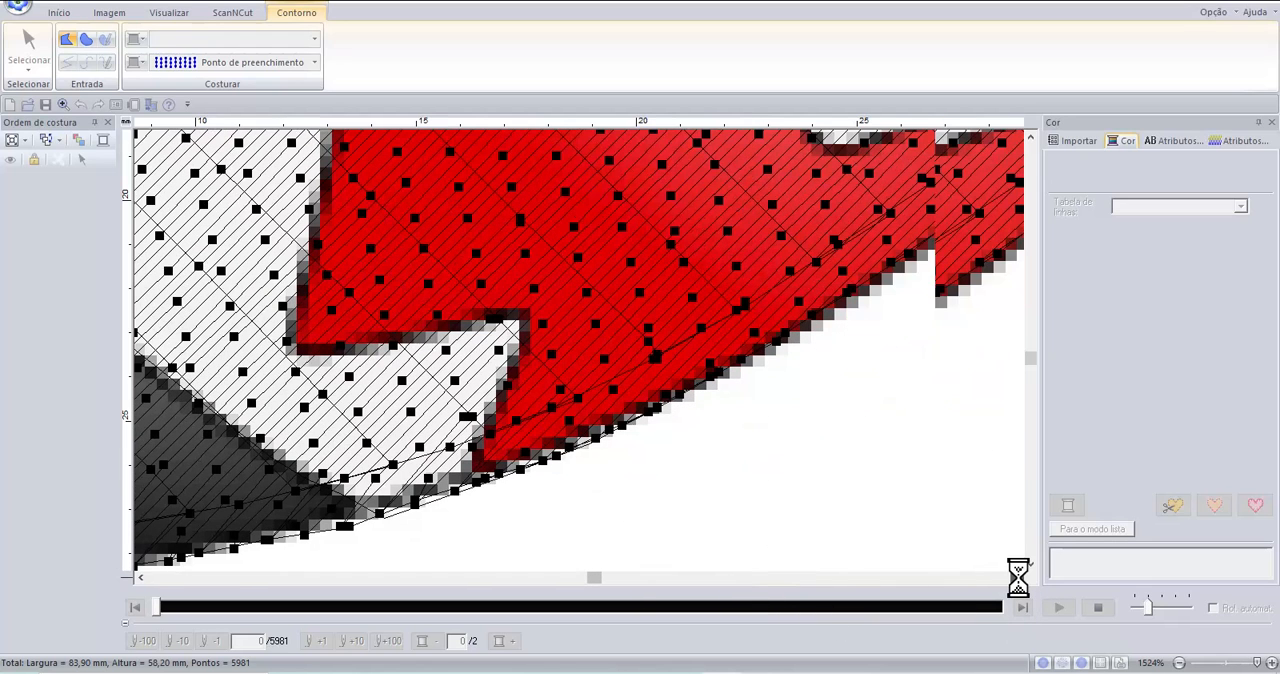
click(1018, 577)
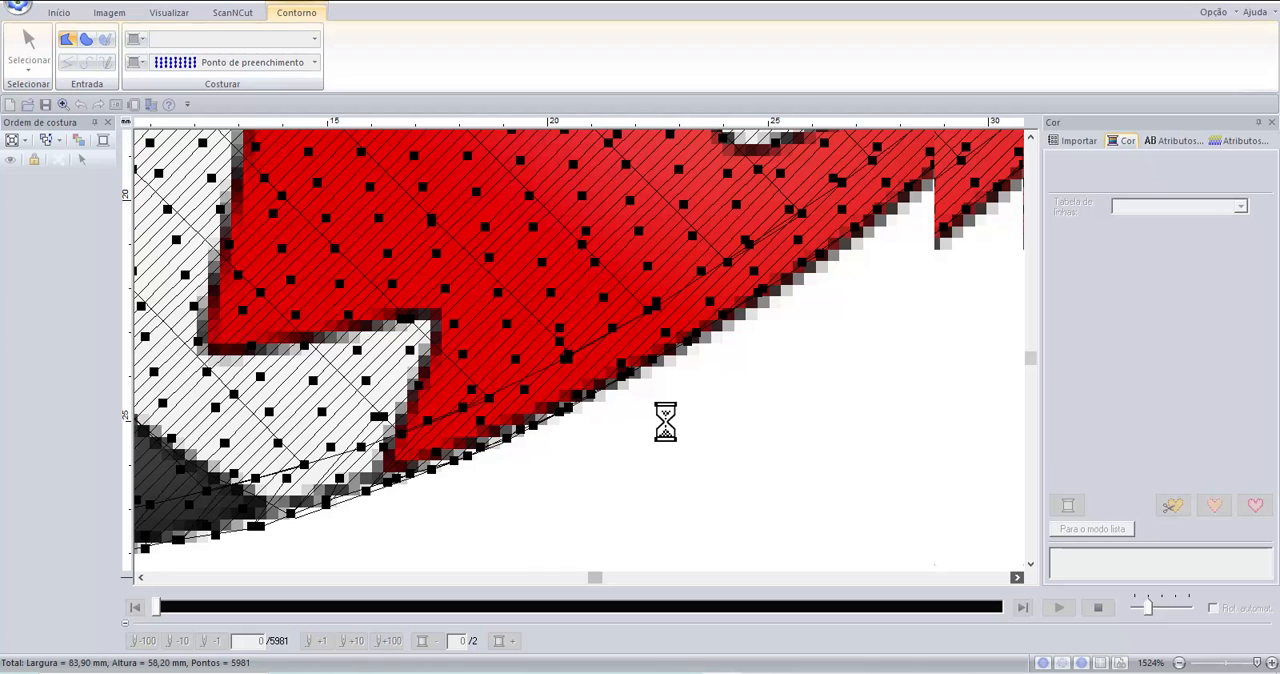
click(766, 292)
click(875, 219)
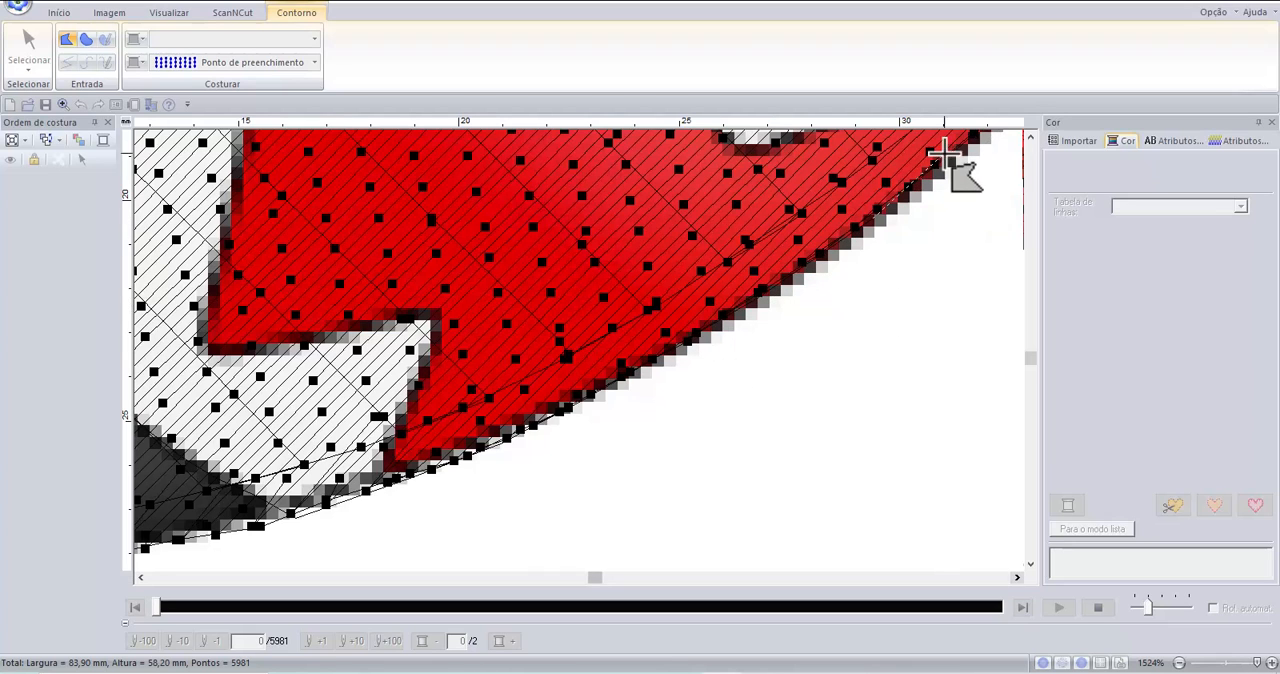
click(968, 148)
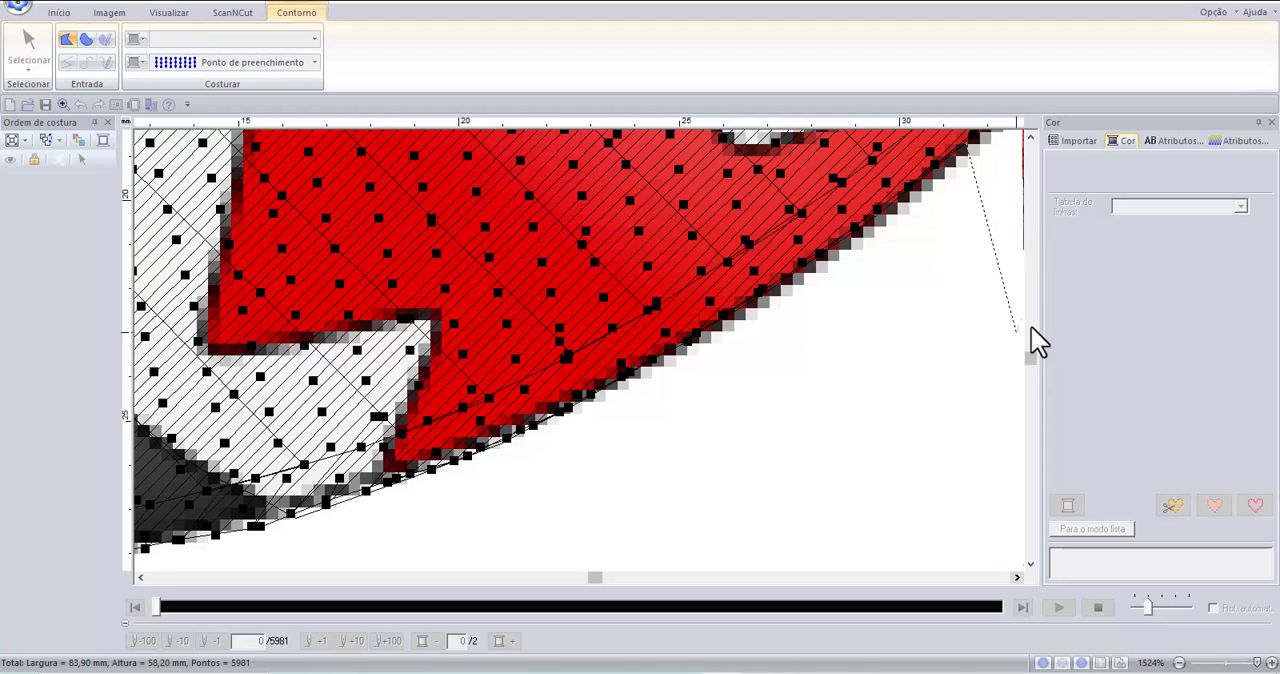
Bring the mouth outline up to its front starting corner and close it as a filled region.
click(1030, 137)
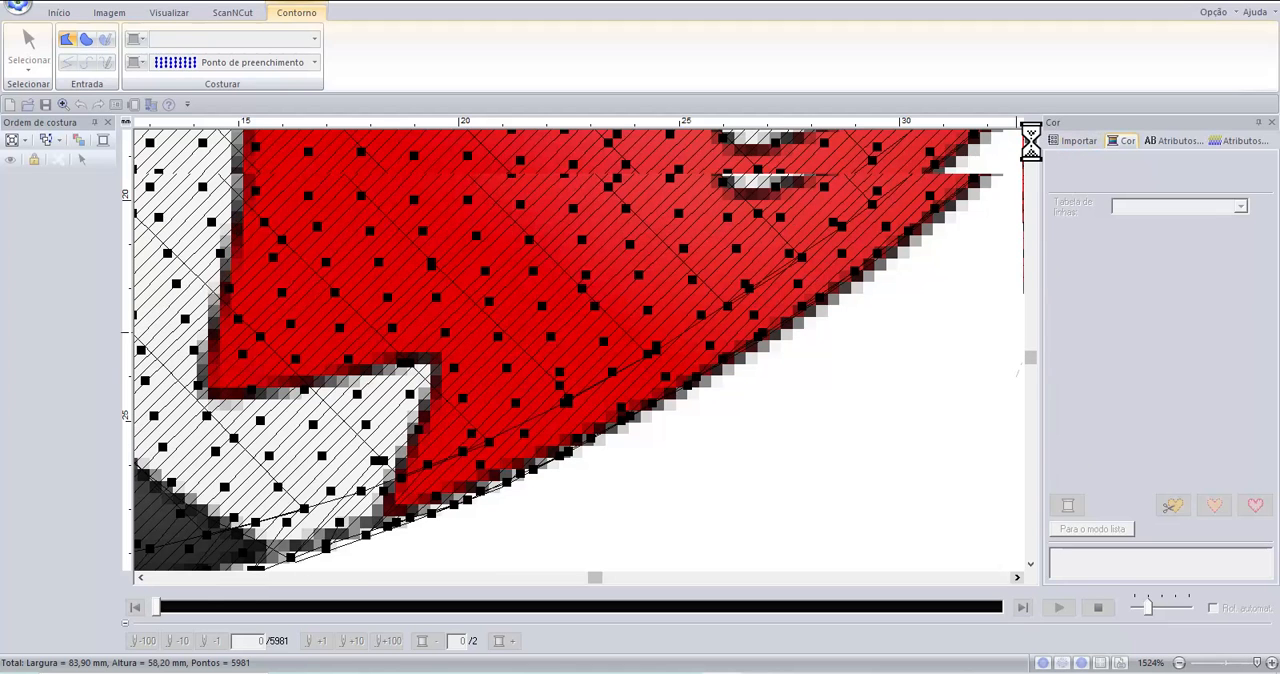
click(1030, 137)
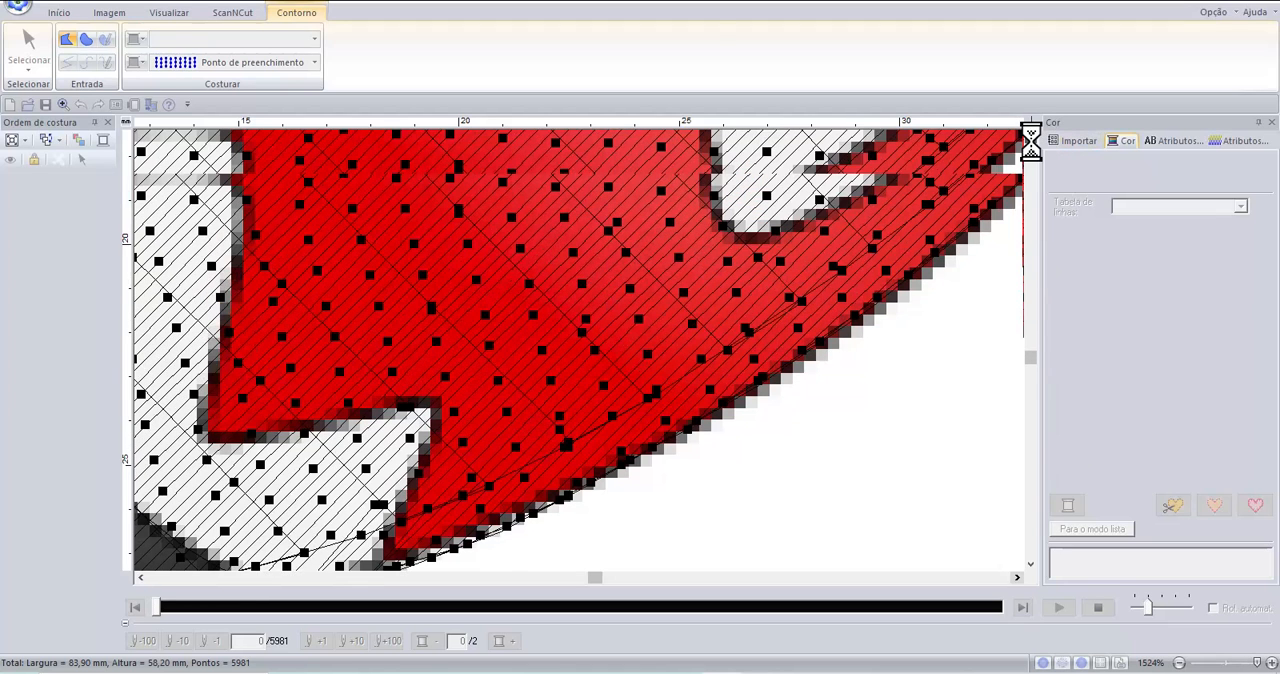
click(1018, 579)
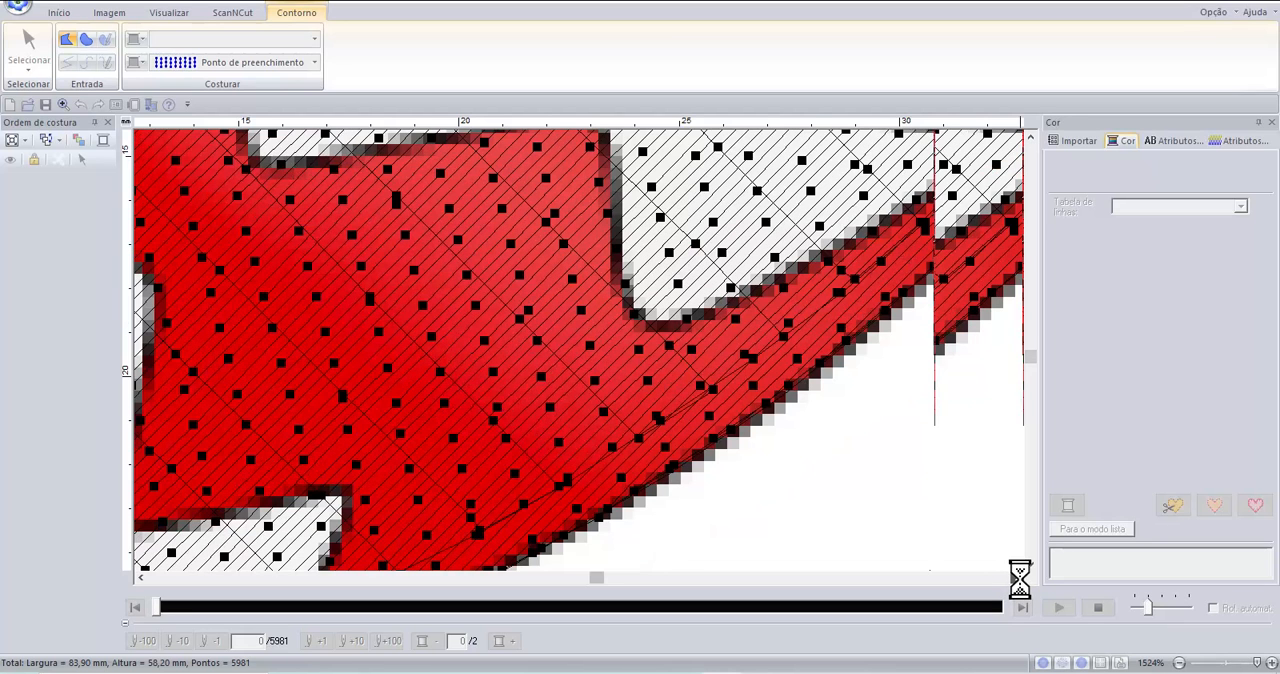
click(1018, 579)
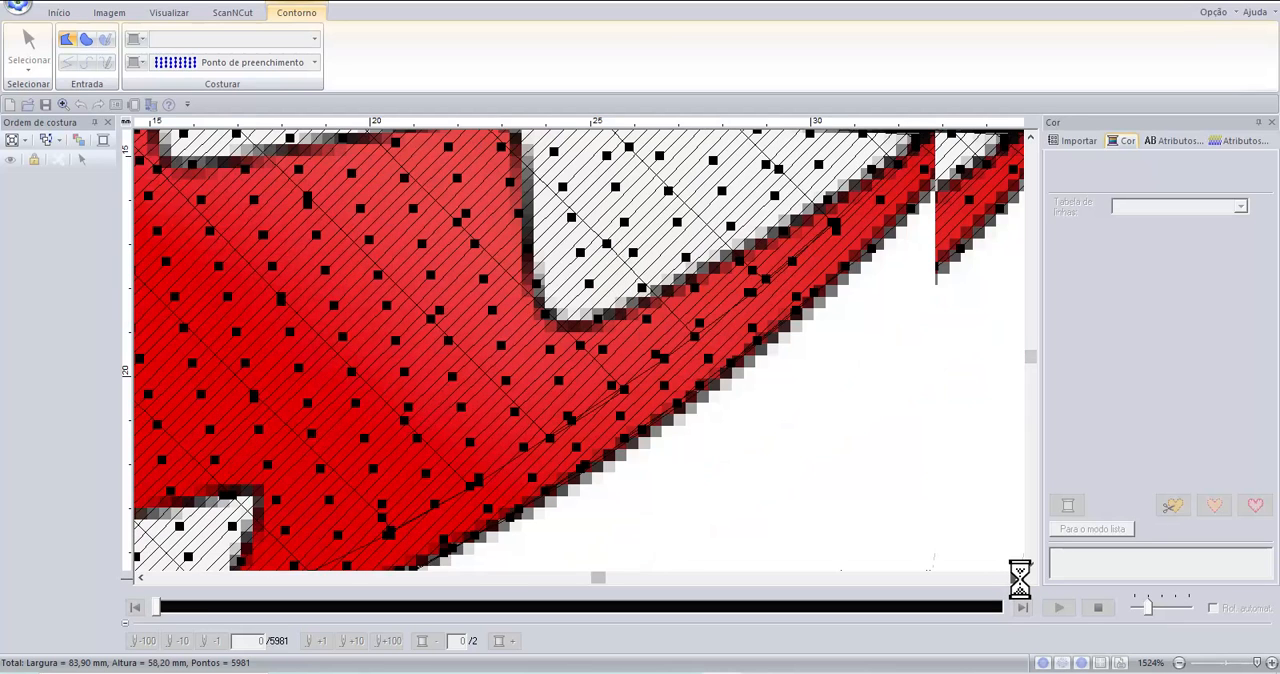
click(1018, 579)
click(1018, 579)
click(1018, 579)
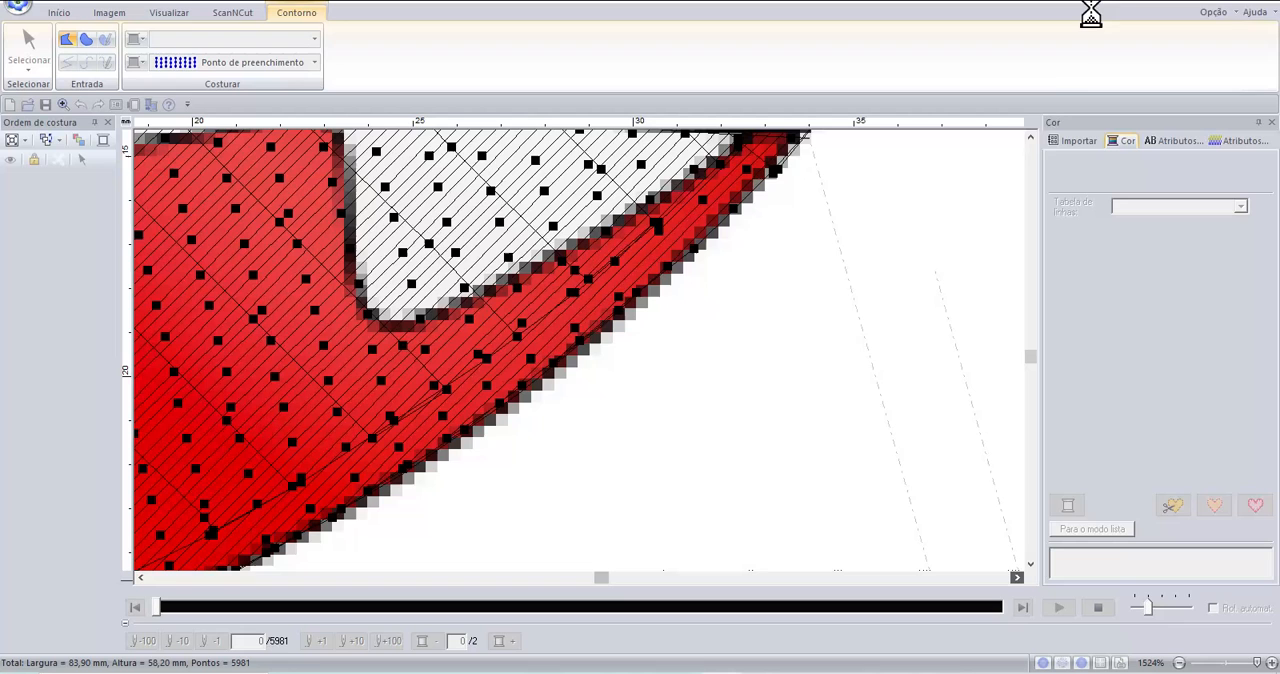
click(1030, 140)
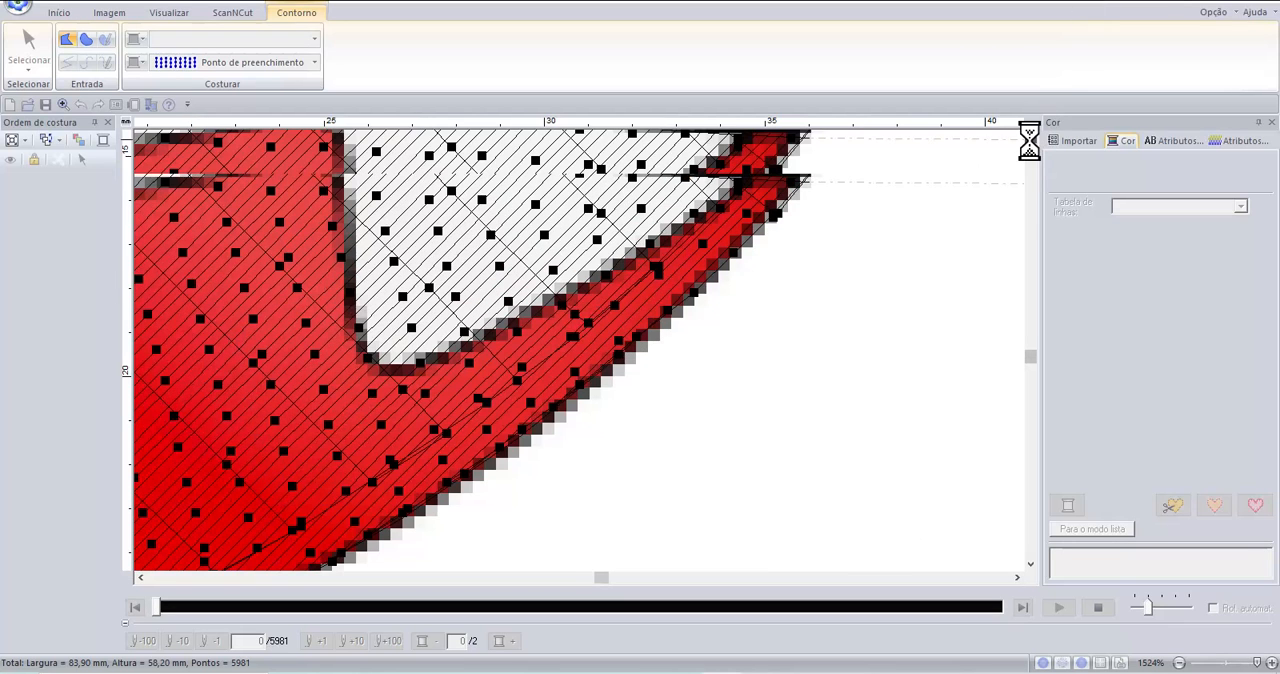
click(1029, 140)
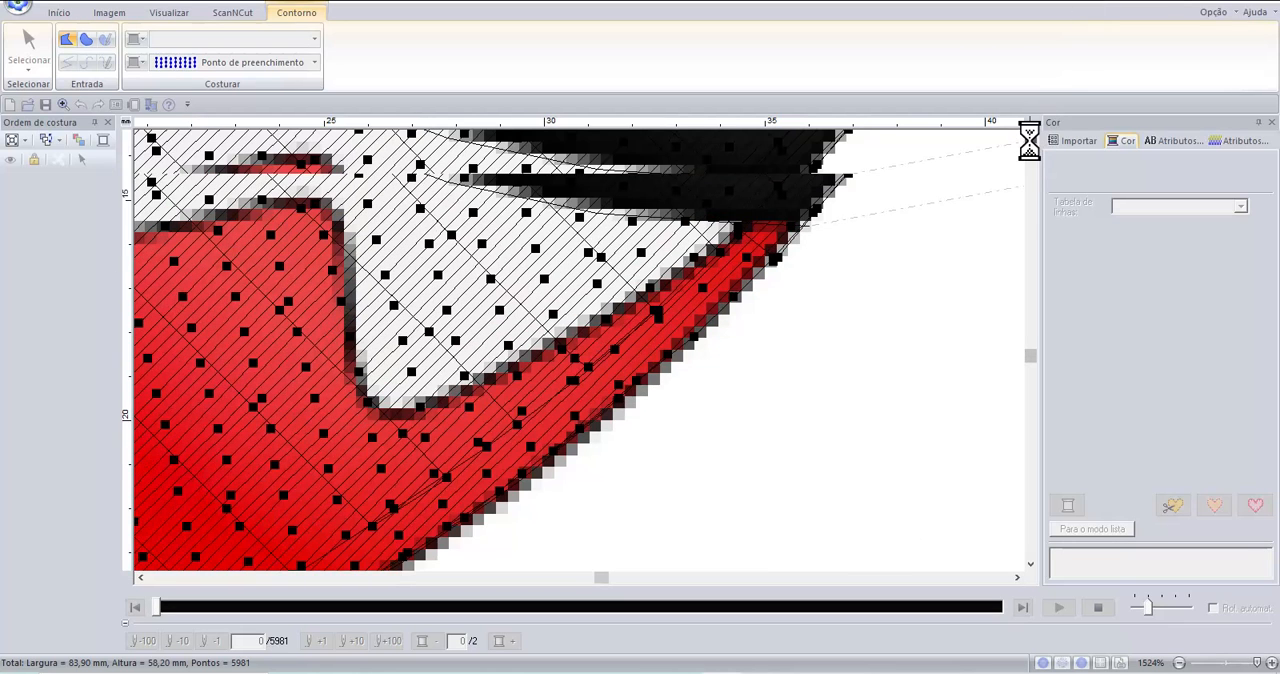
click(1029, 140)
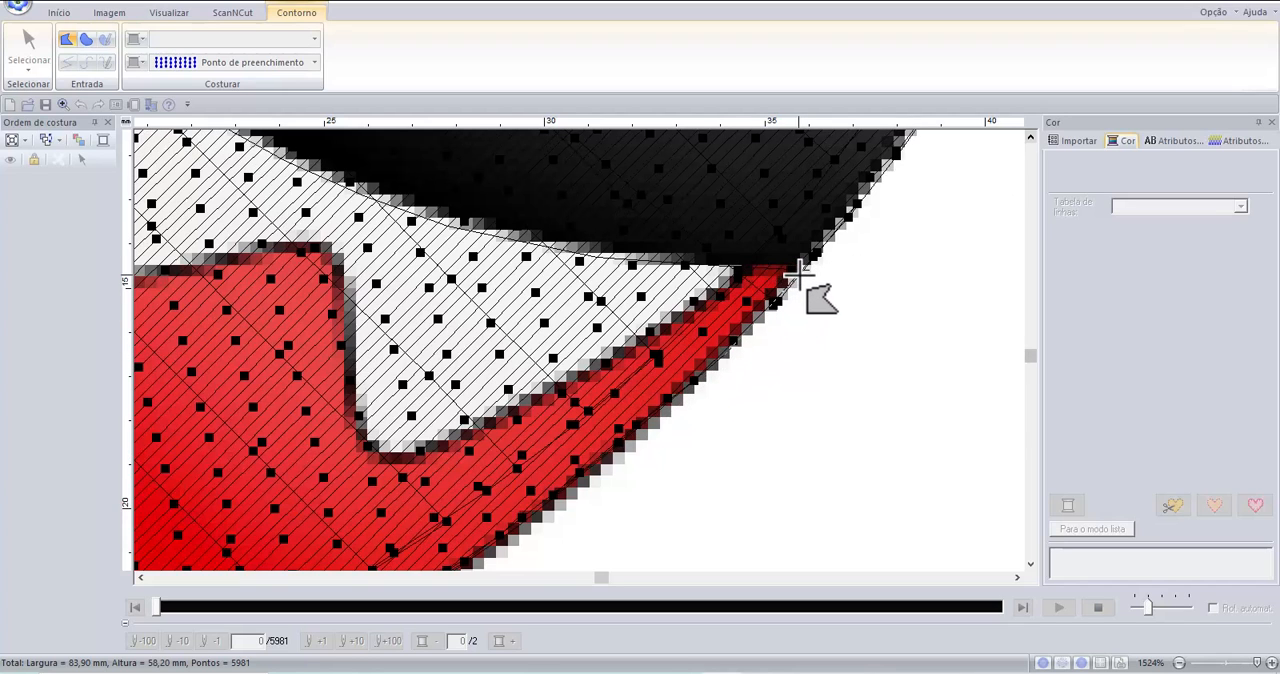
scroll(795, 278, down, 1)
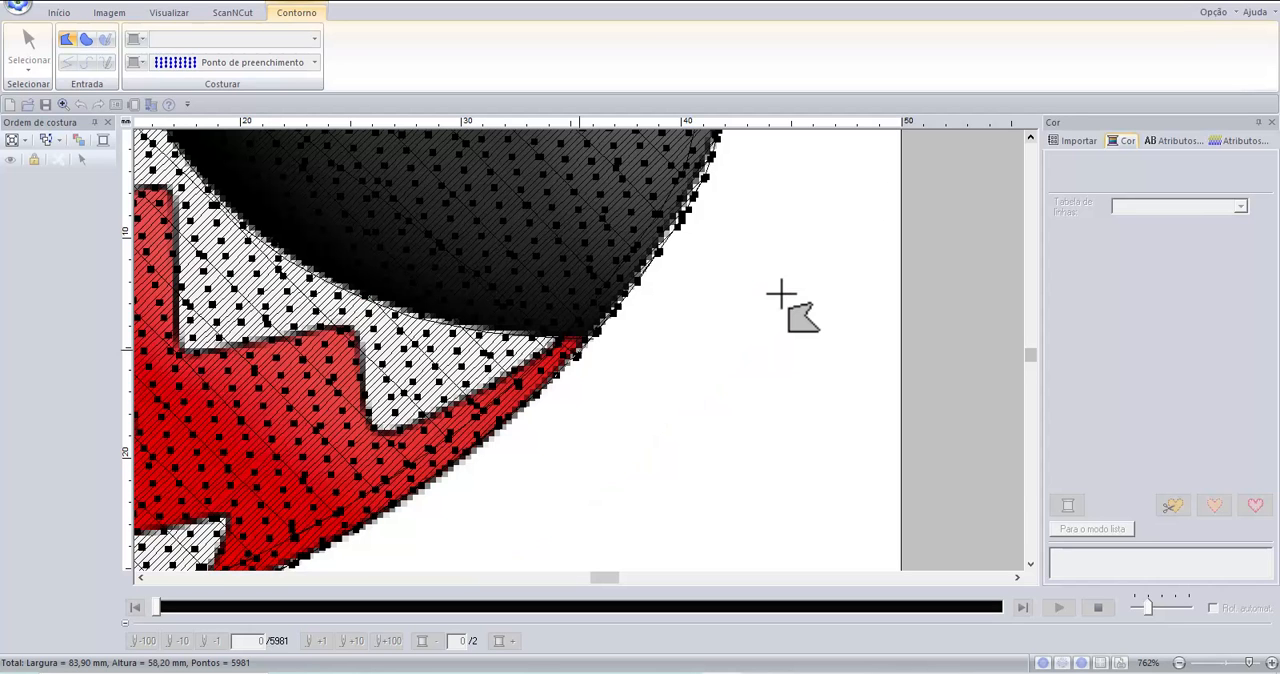
click(585, 343)
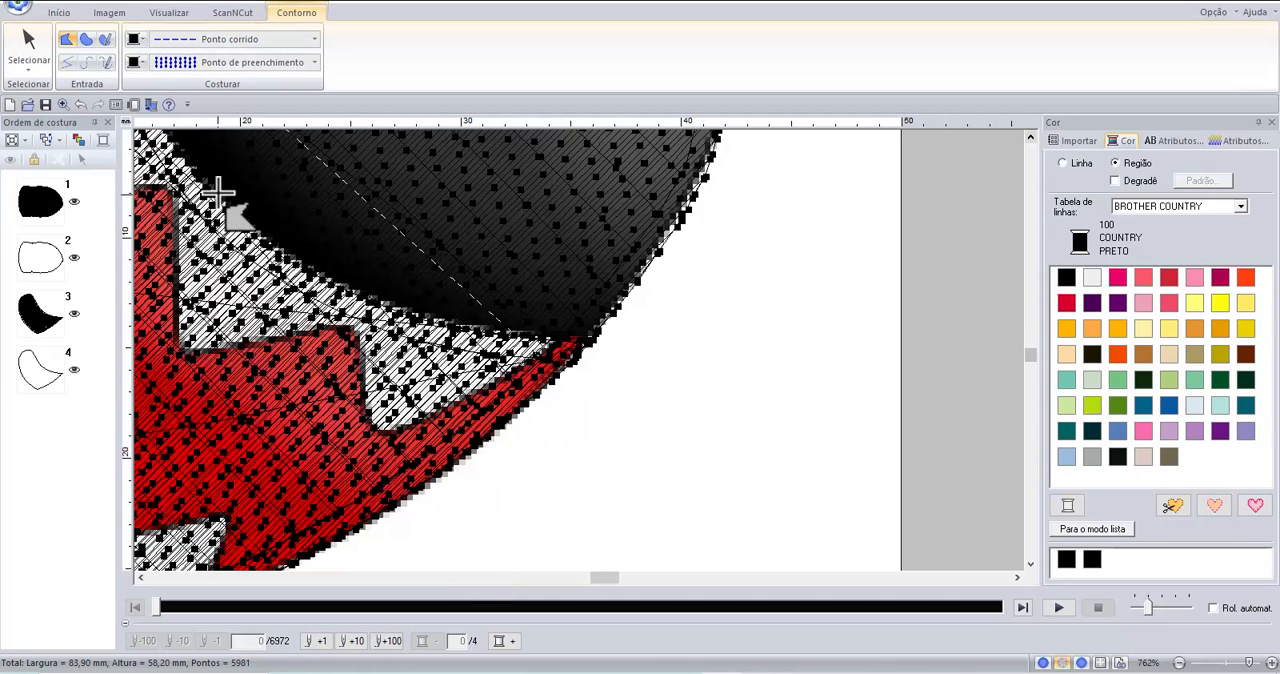
Fit the whole design in view and switch its display to realistic (Realista).
click(59, 13)
click(262, 42)
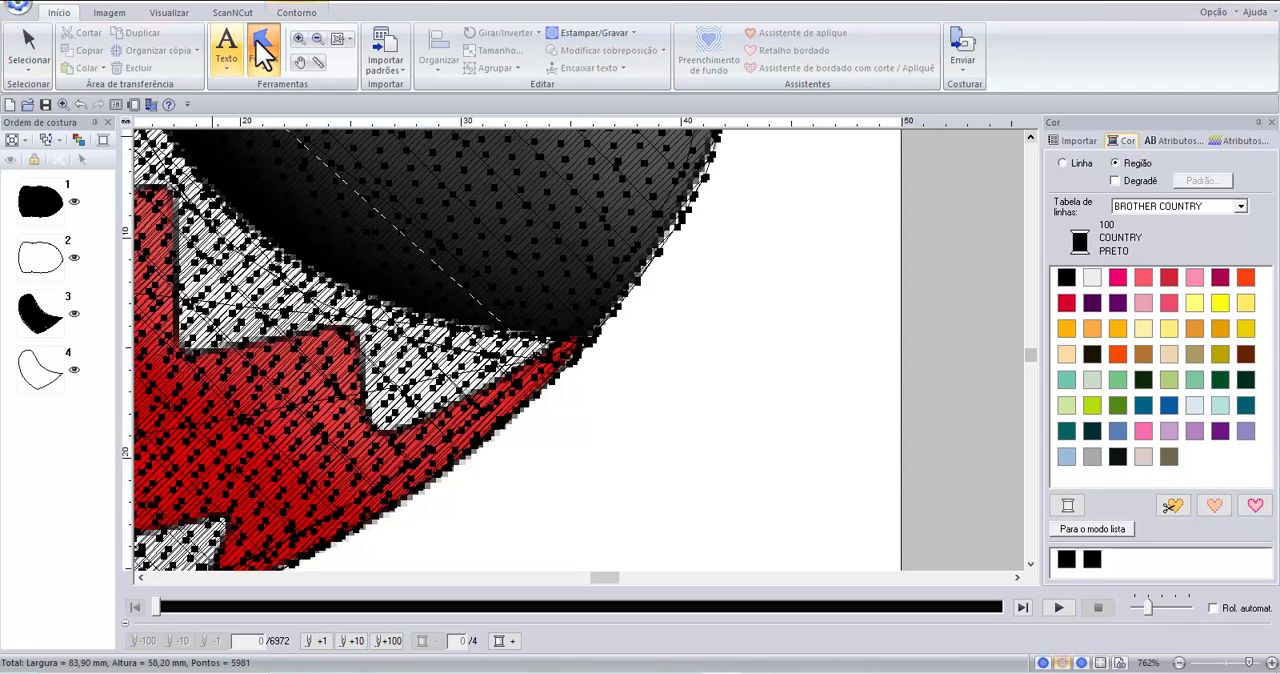
click(340, 40)
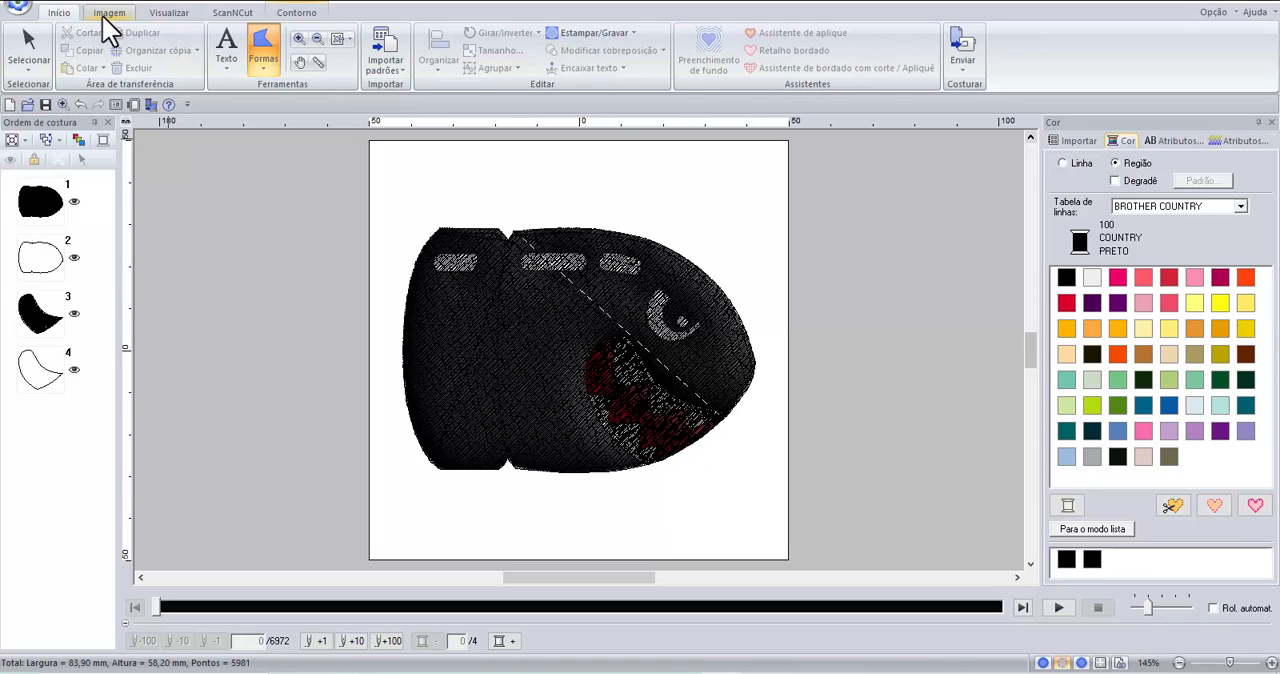
click(165, 13)
click(91, 48)
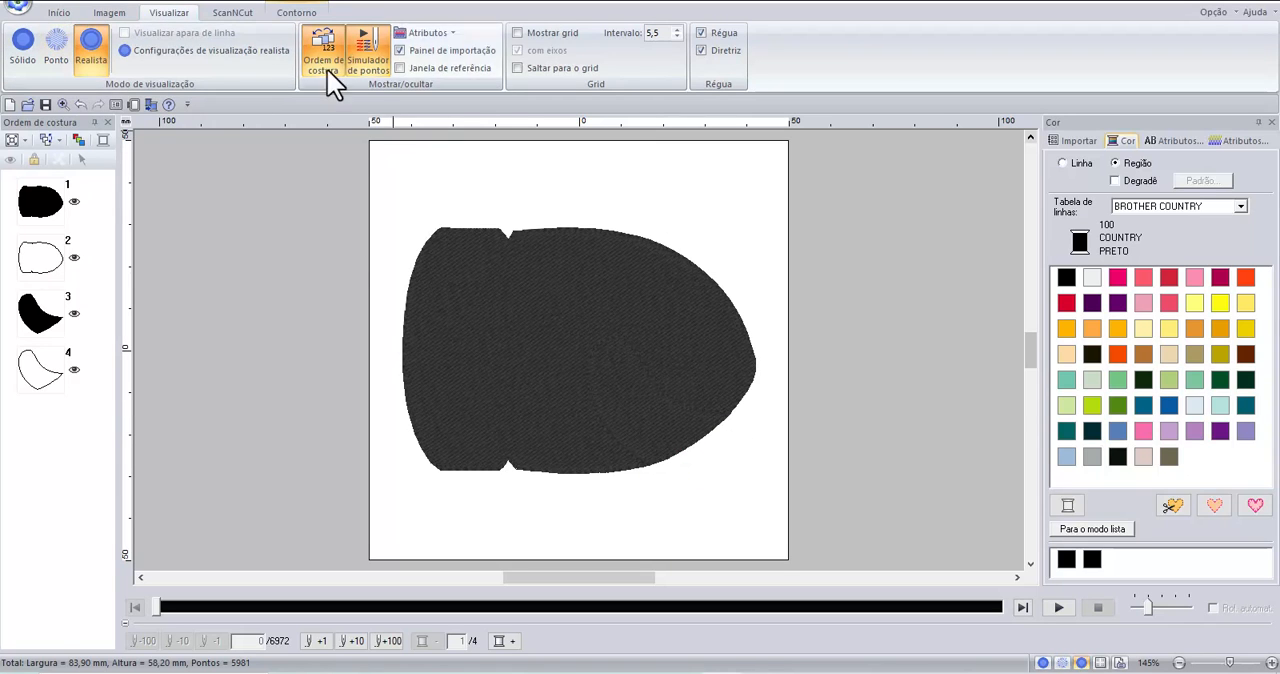
Select the mouth's fill and outline in the sewing order and set its fill colour to Brother Country 158 Carmim.
click(55, 14)
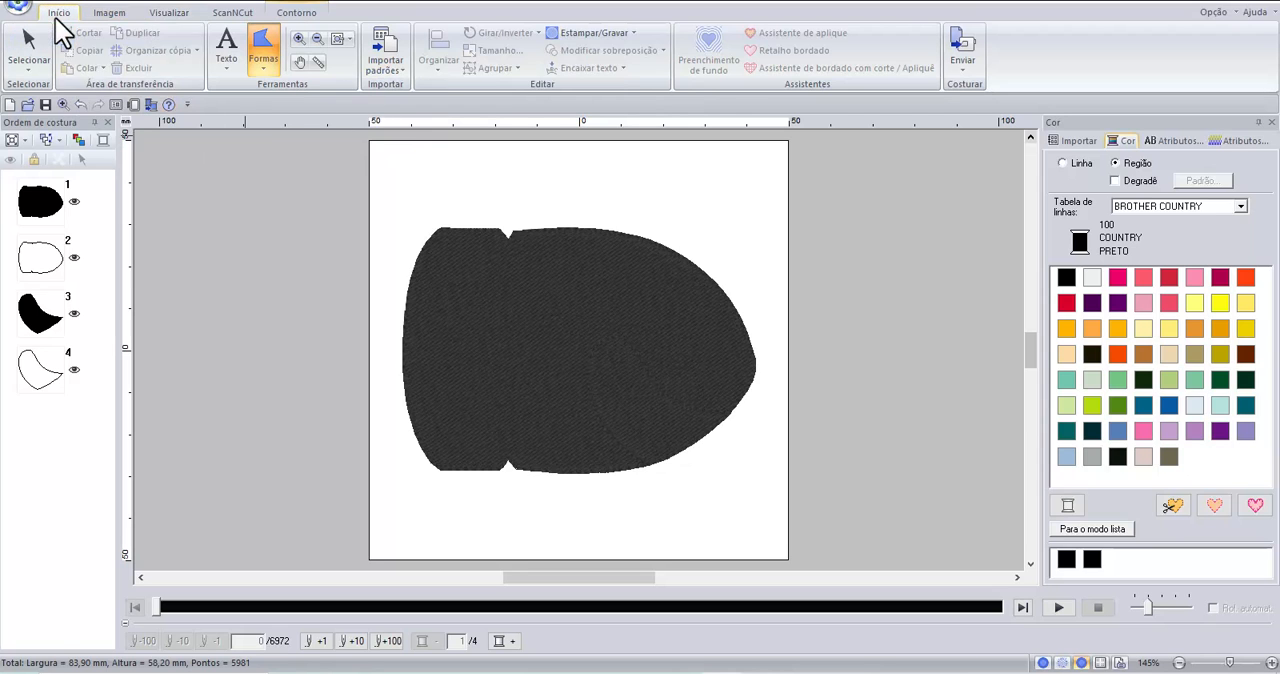
click(55, 322)
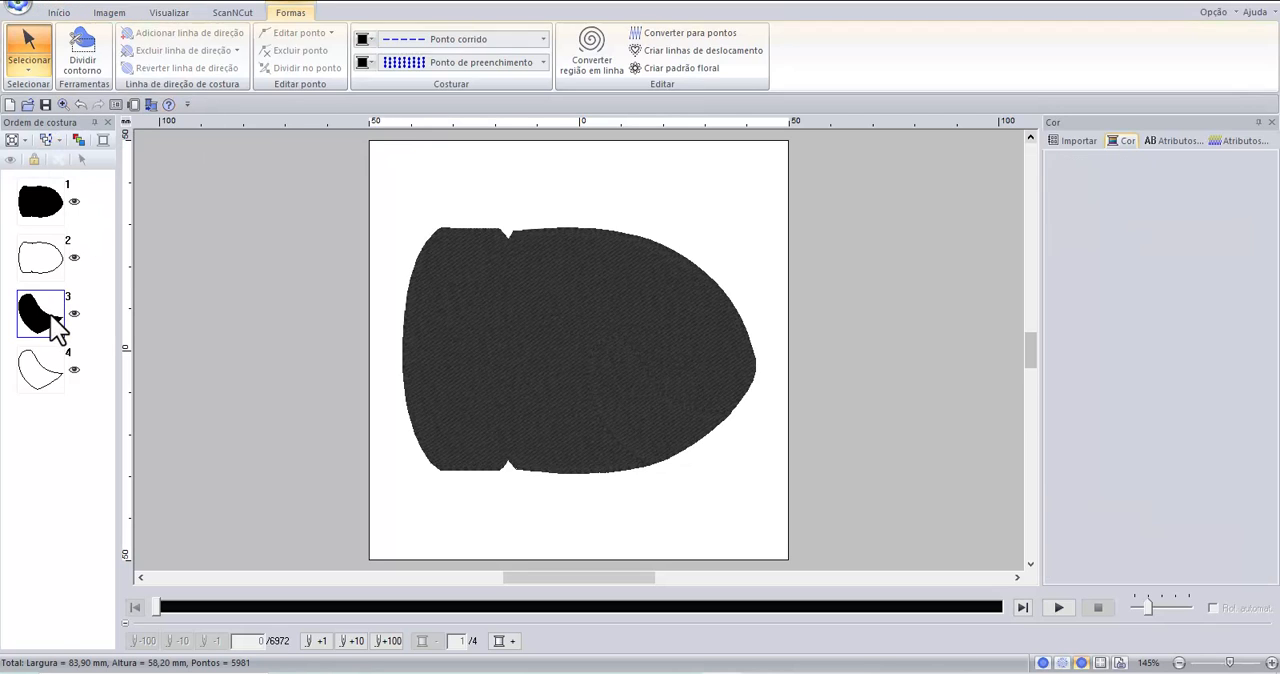
ctrl+click(40, 368)
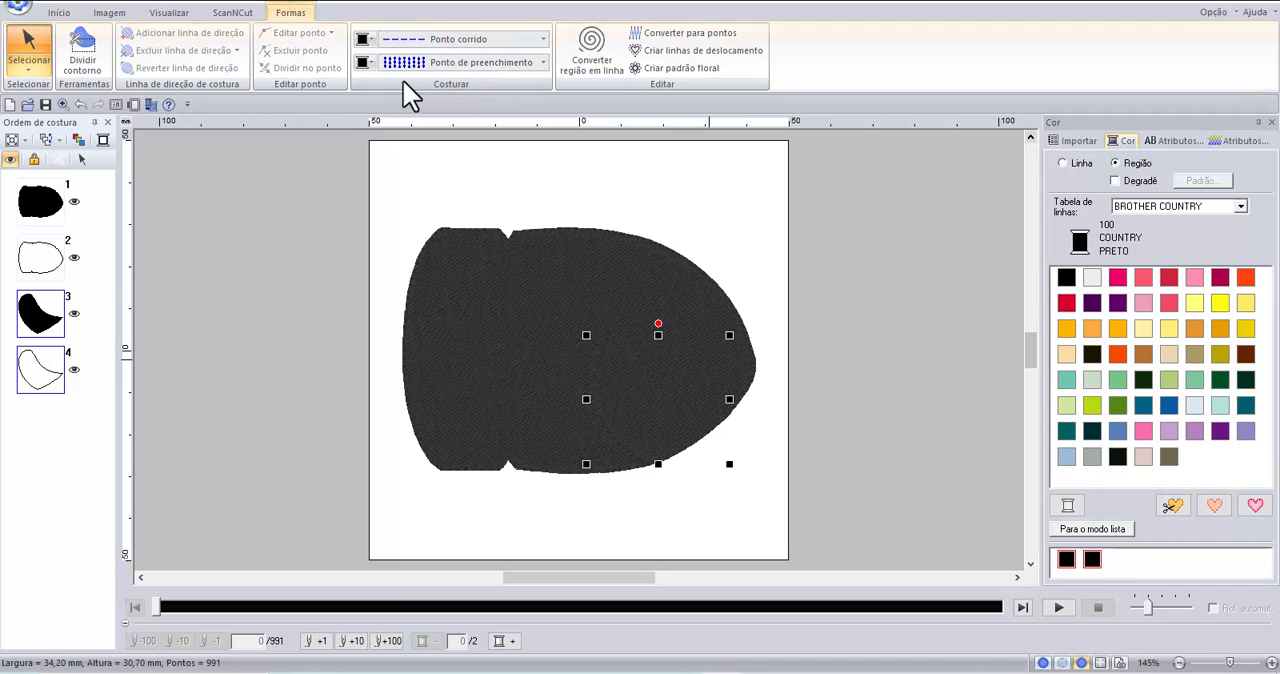
click(367, 66)
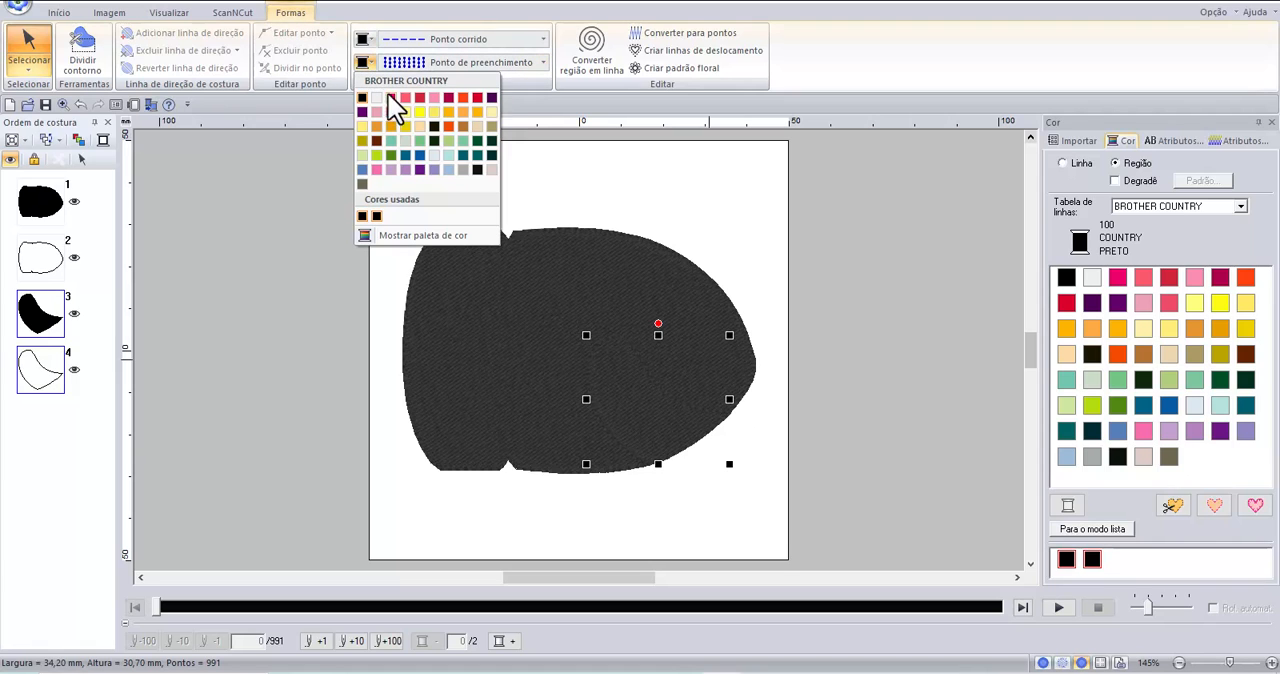
click(478, 97)
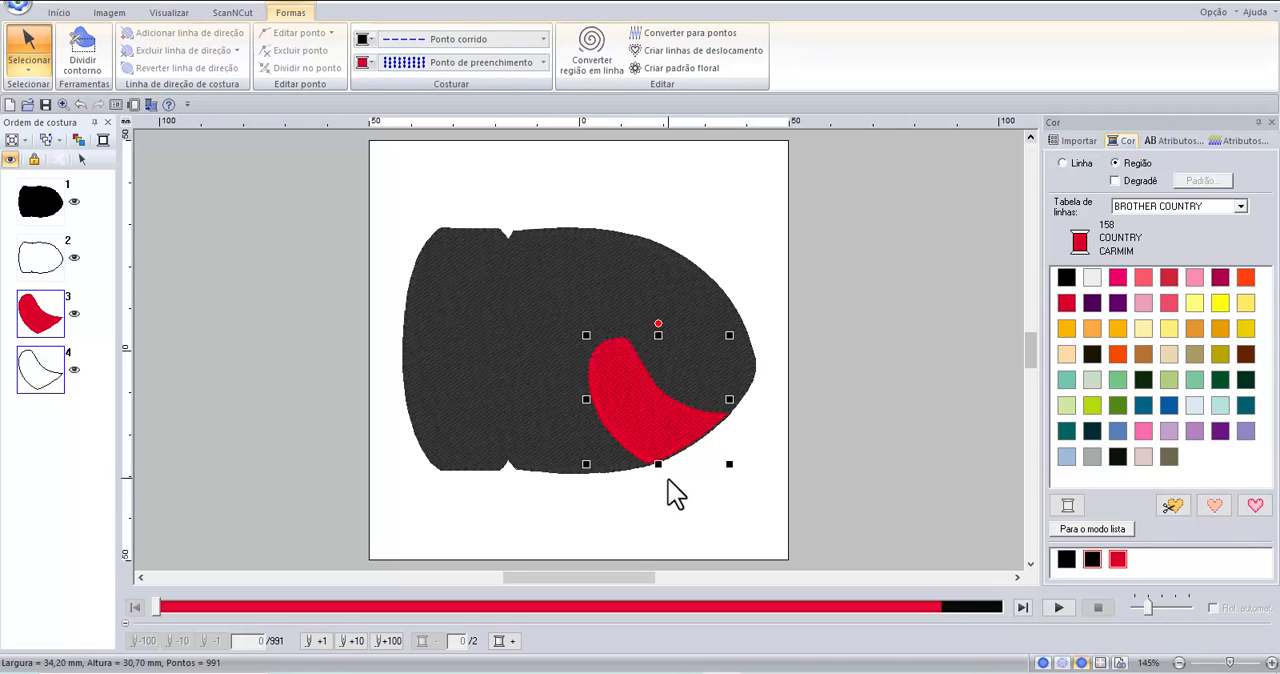
Switch the display to stitch view (Ponto) and hide the bullet body's black fill and outline over the mouth.
click(106, 14)
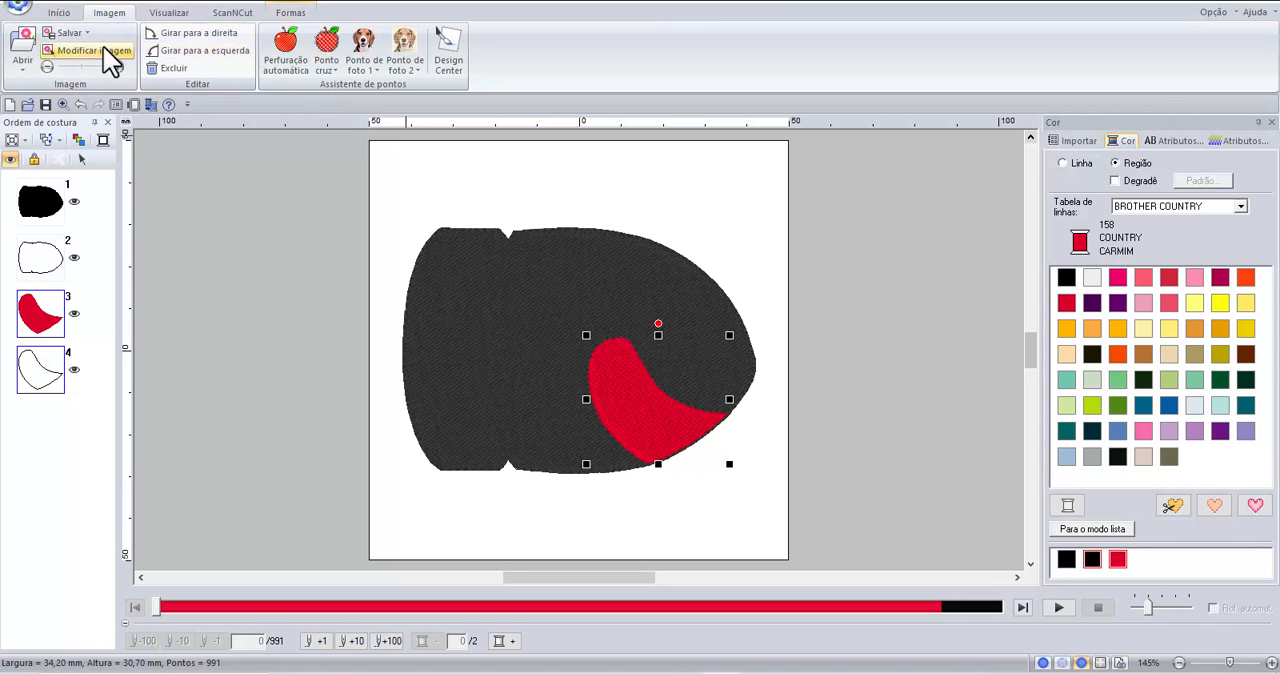
click(172, 14)
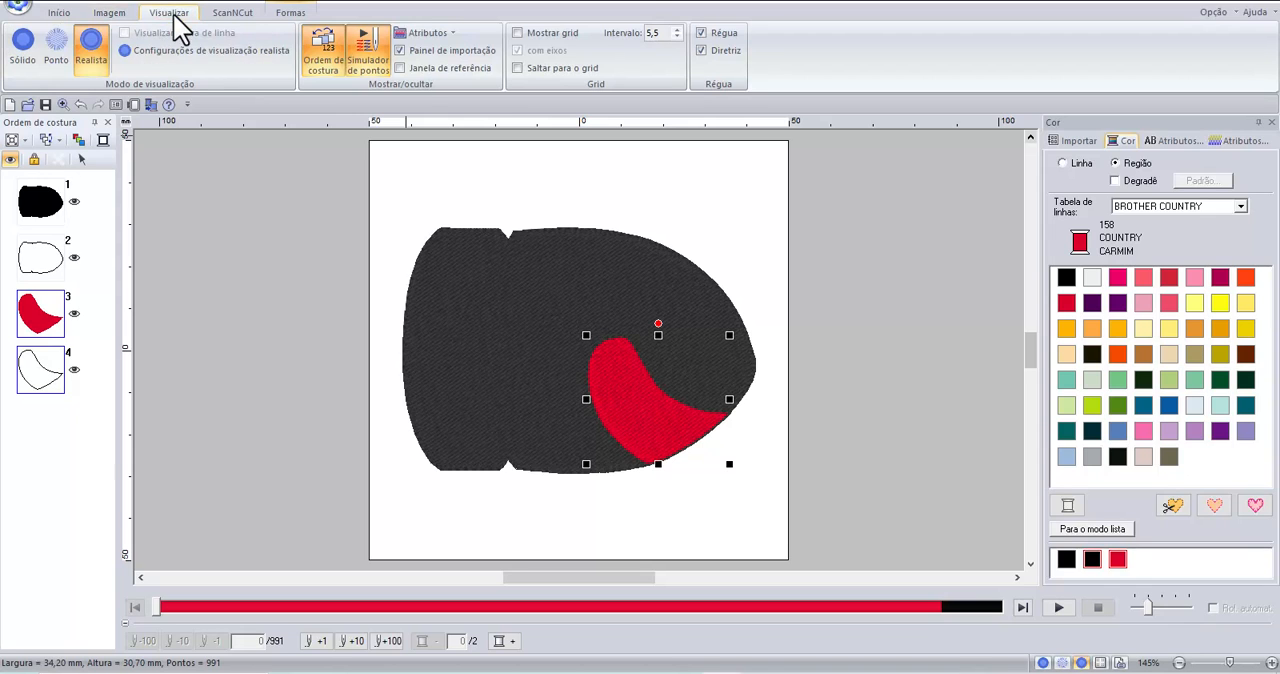
click(60, 44)
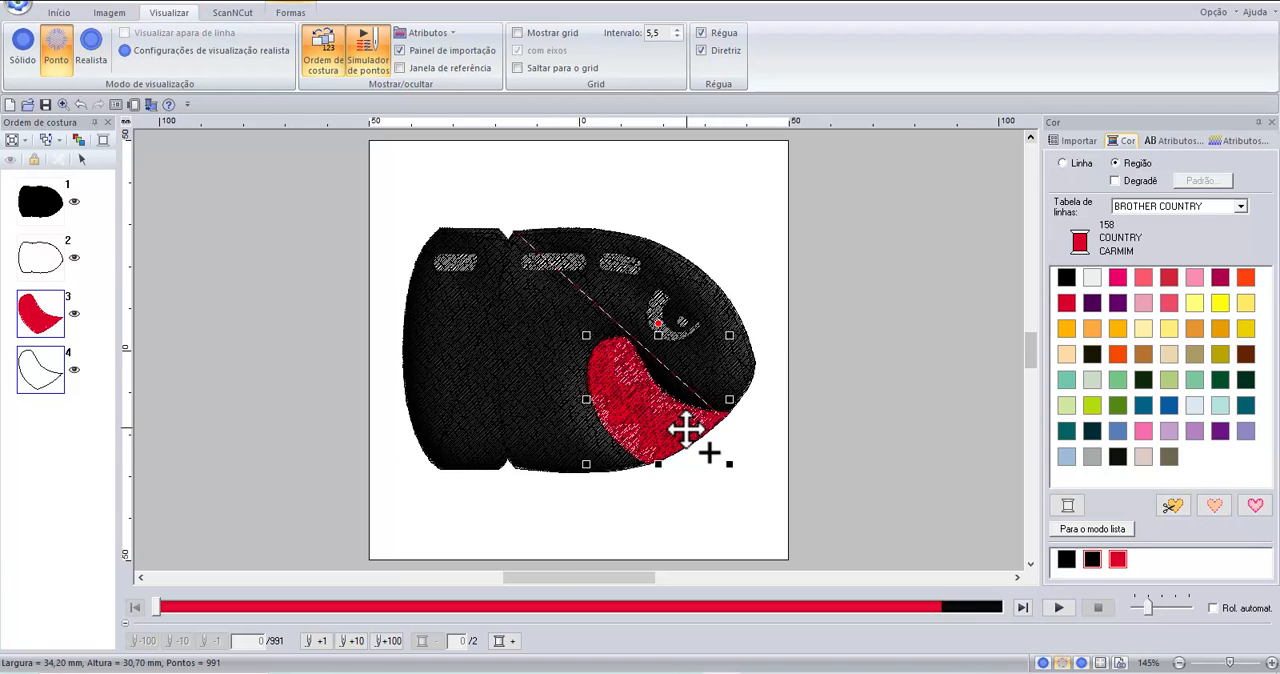
scroll(686, 428, up, 1)
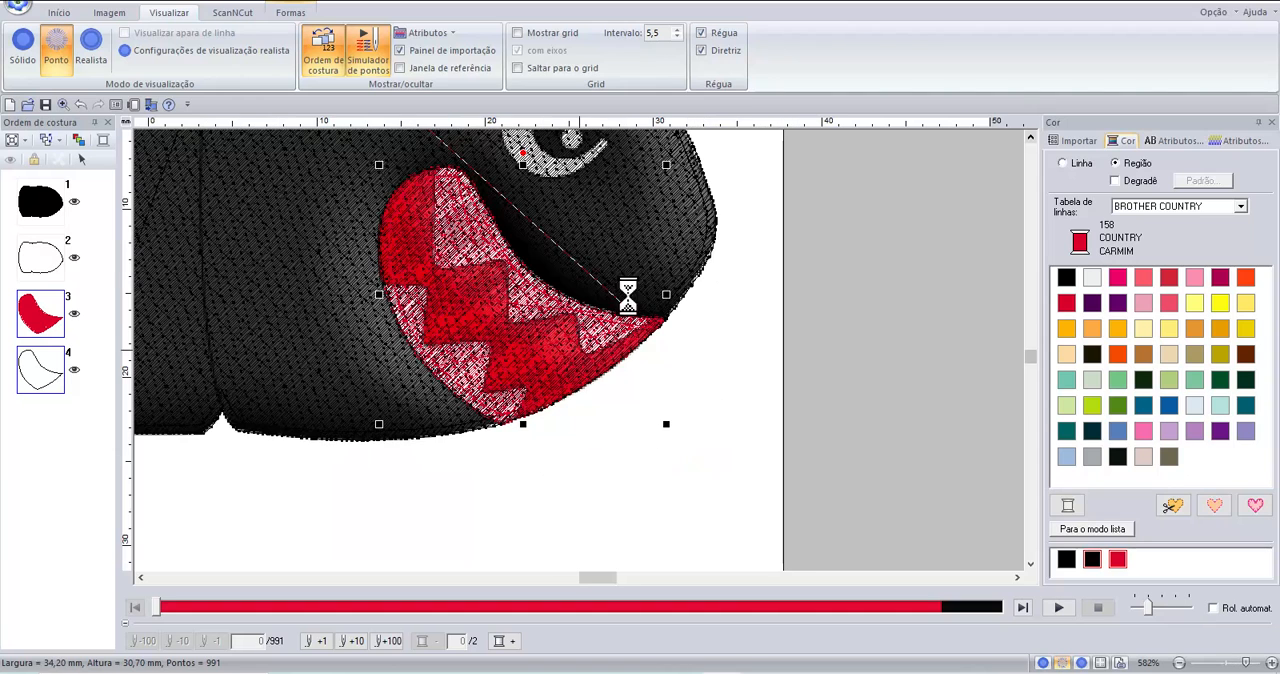
scroll(508, 206, up, 1)
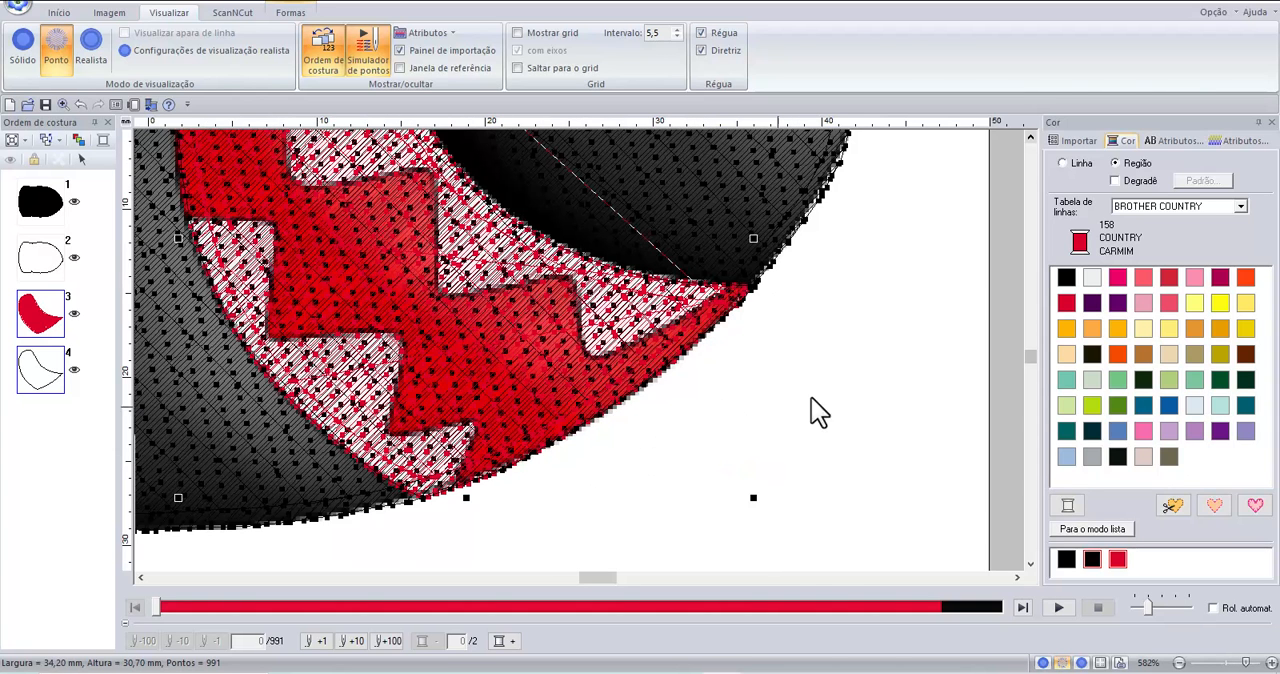
click(1027, 137)
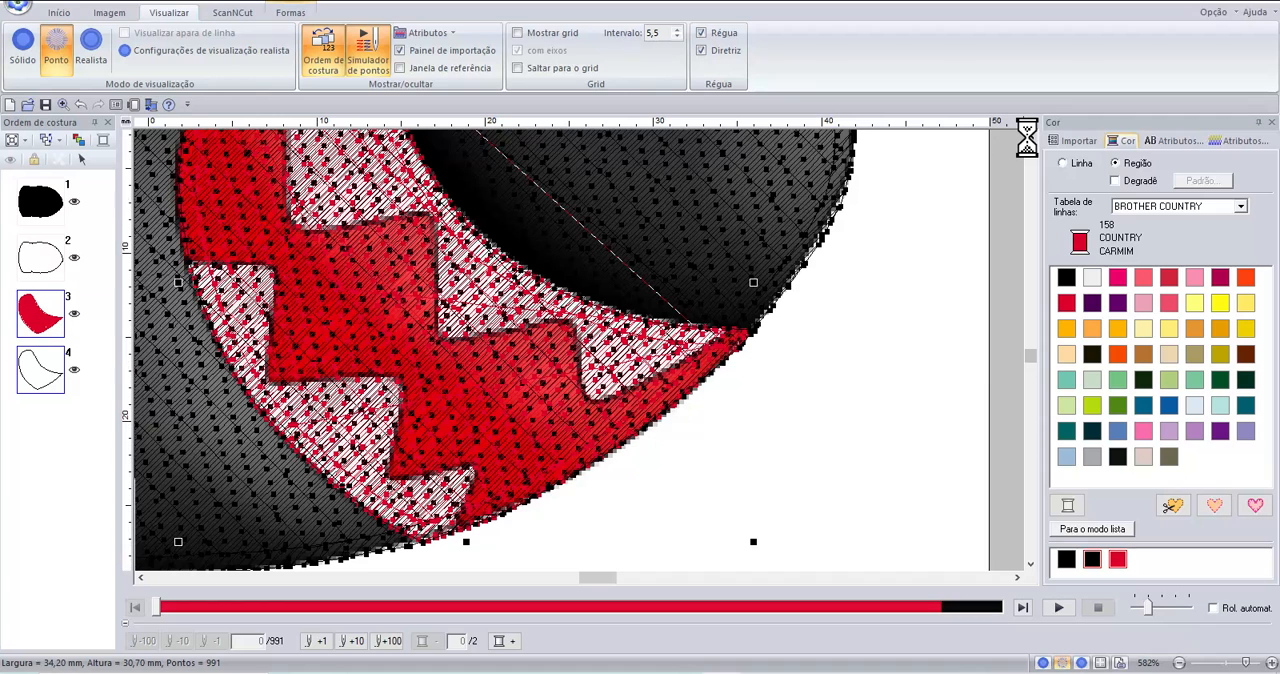
click(1027, 137)
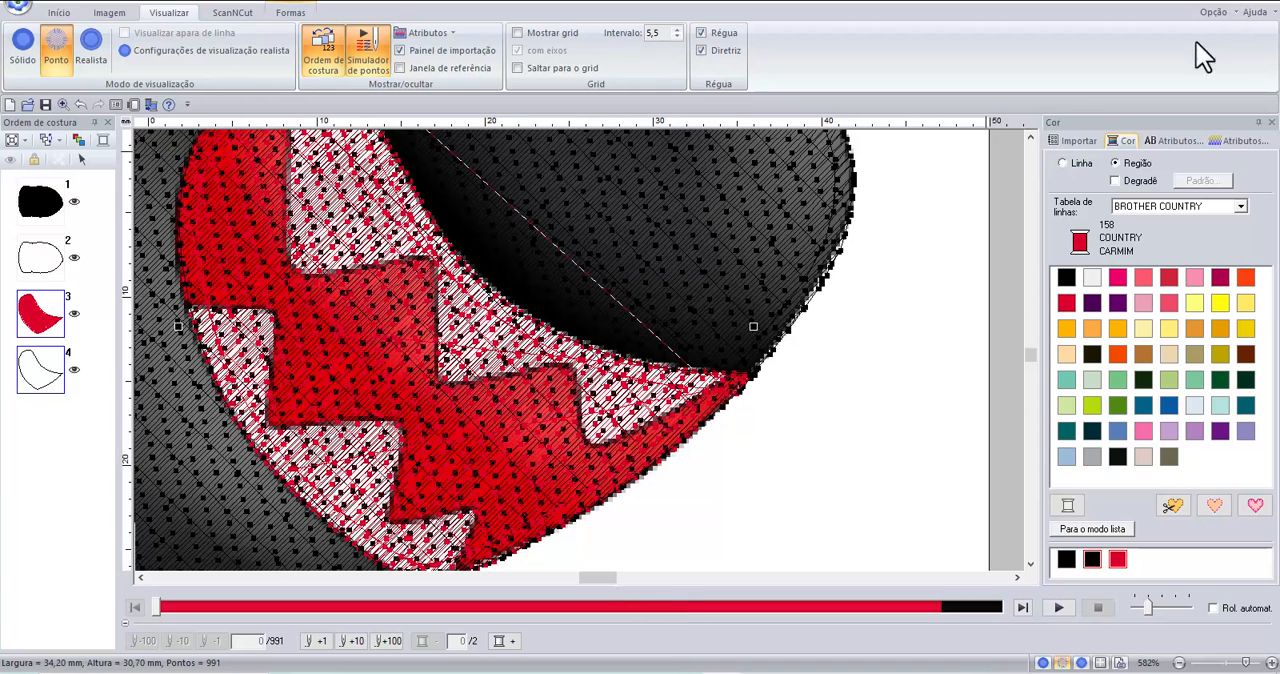
click(1030, 137)
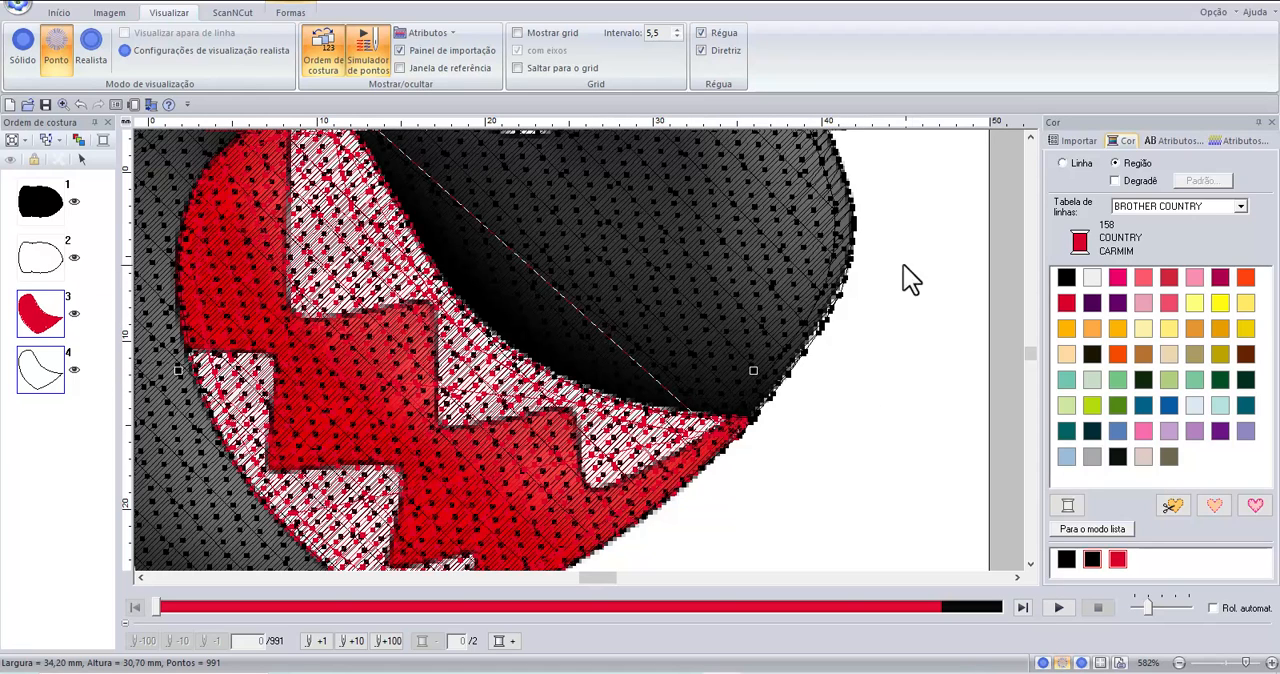
click(40, 205)
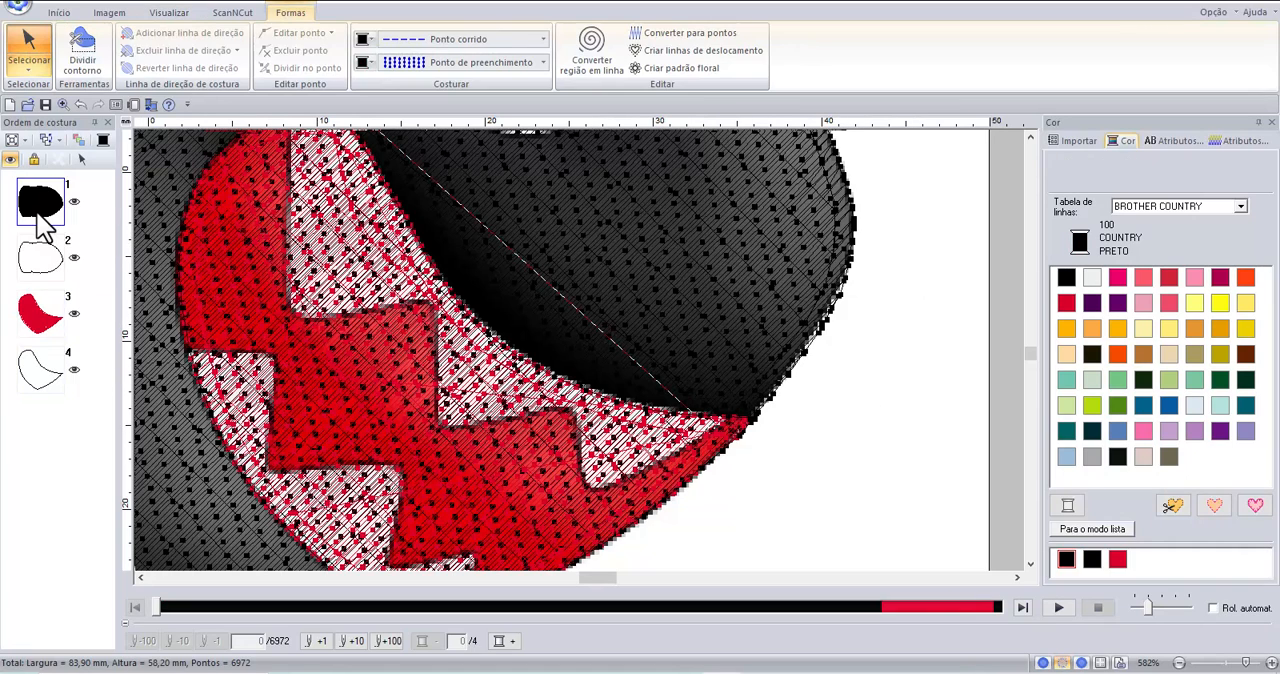
click(11, 159)
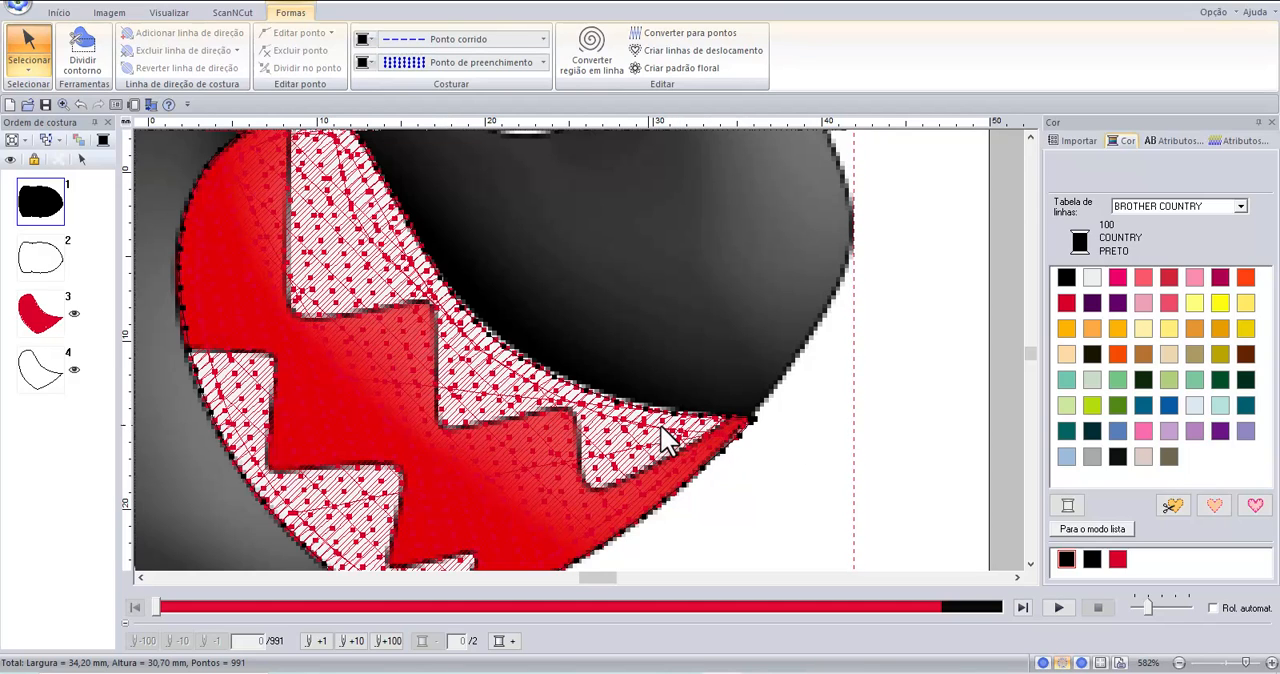
Start a closed curved outline of the upper teeth at the mouth's front corner and trace the front tooth's edge.
scroll(694, 418, up, 1)
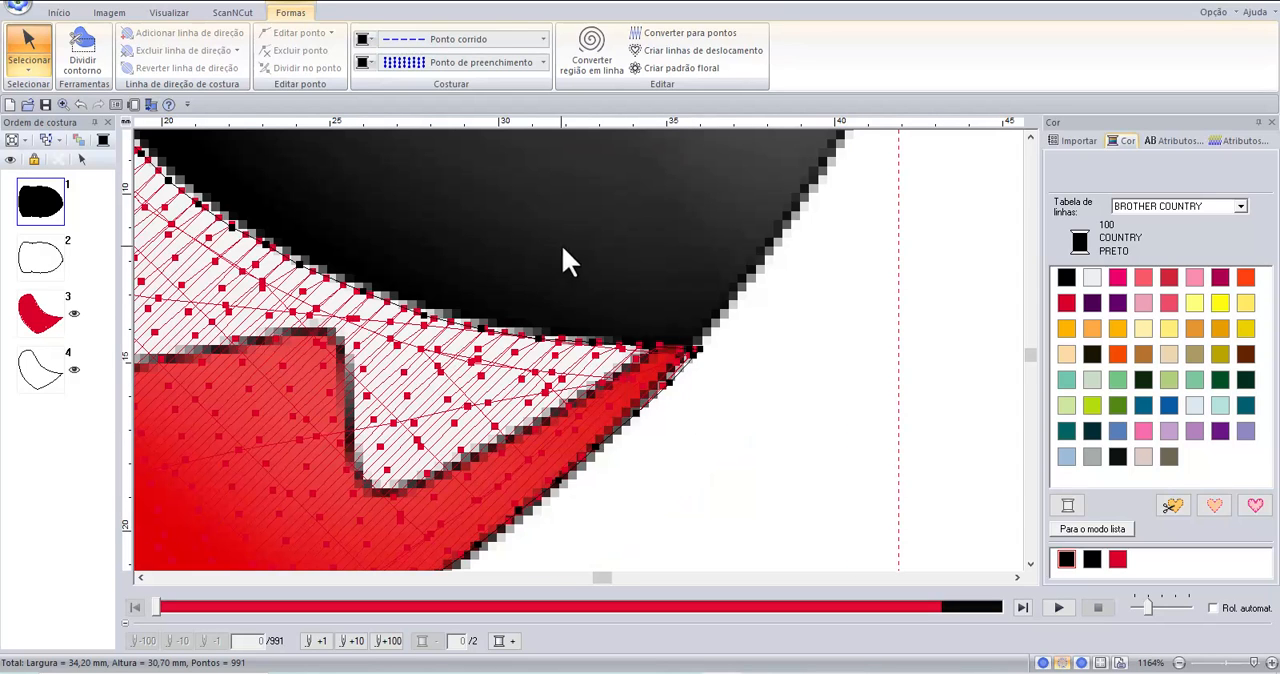
click(60, 13)
click(262, 53)
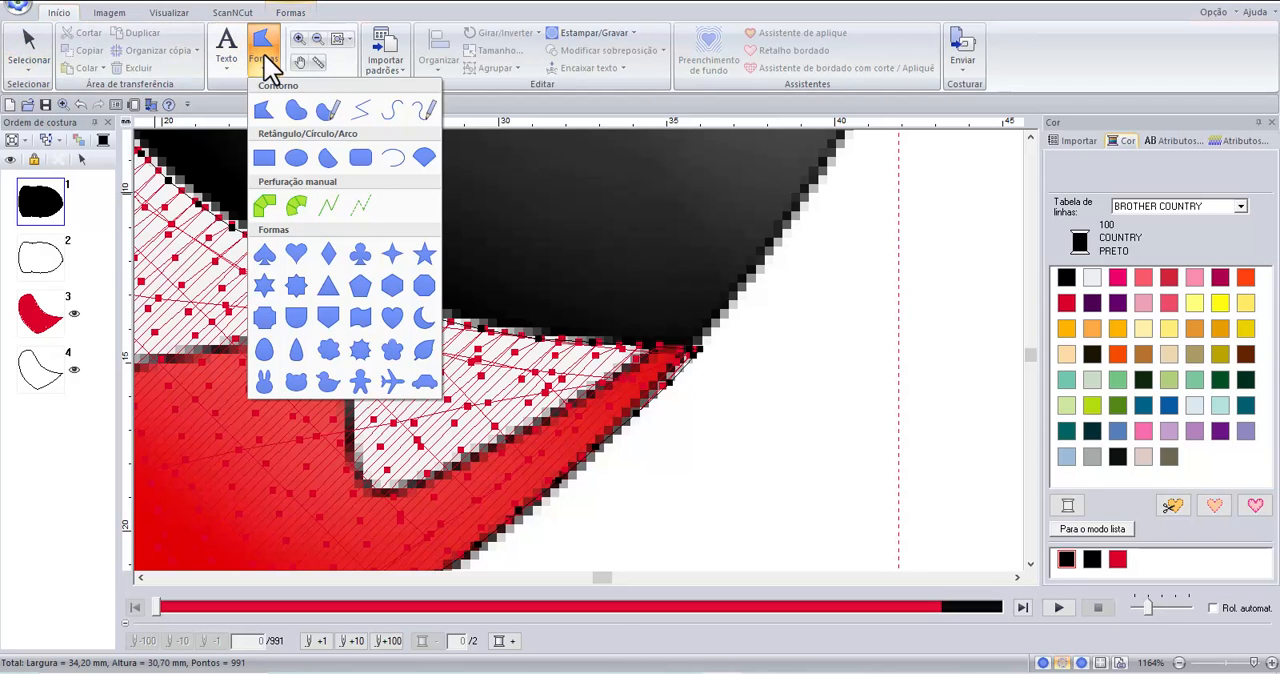
click(296, 110)
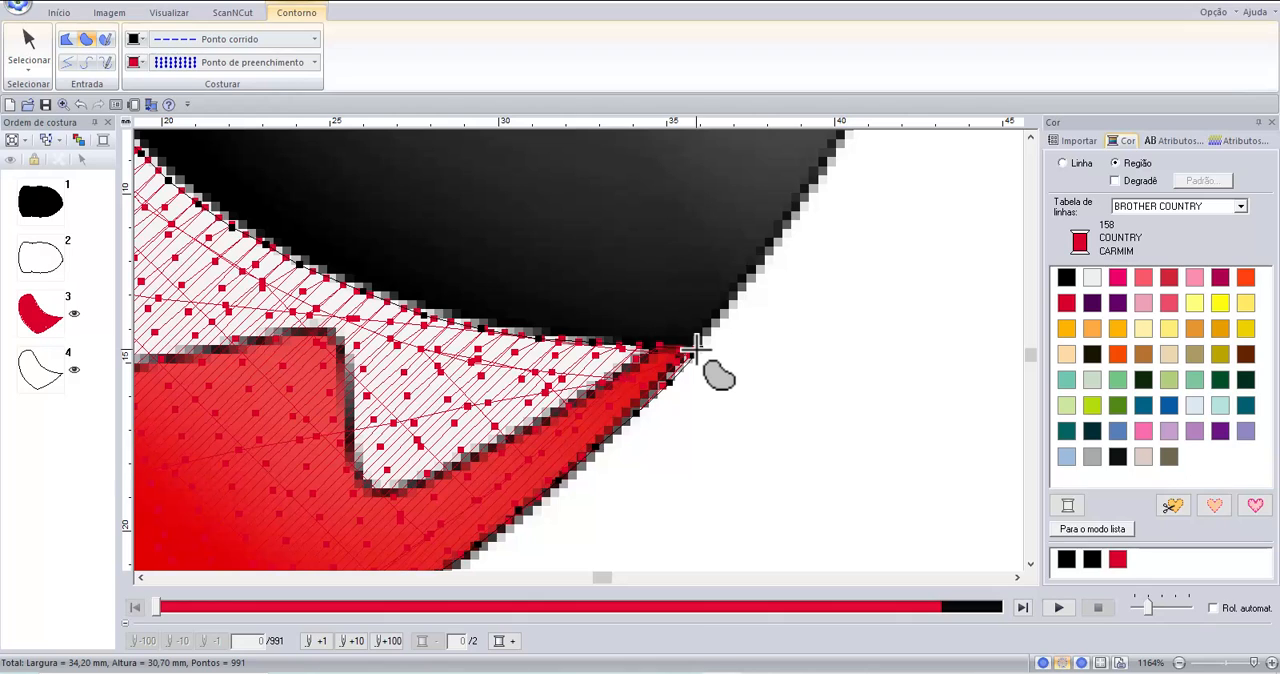
click(695, 349)
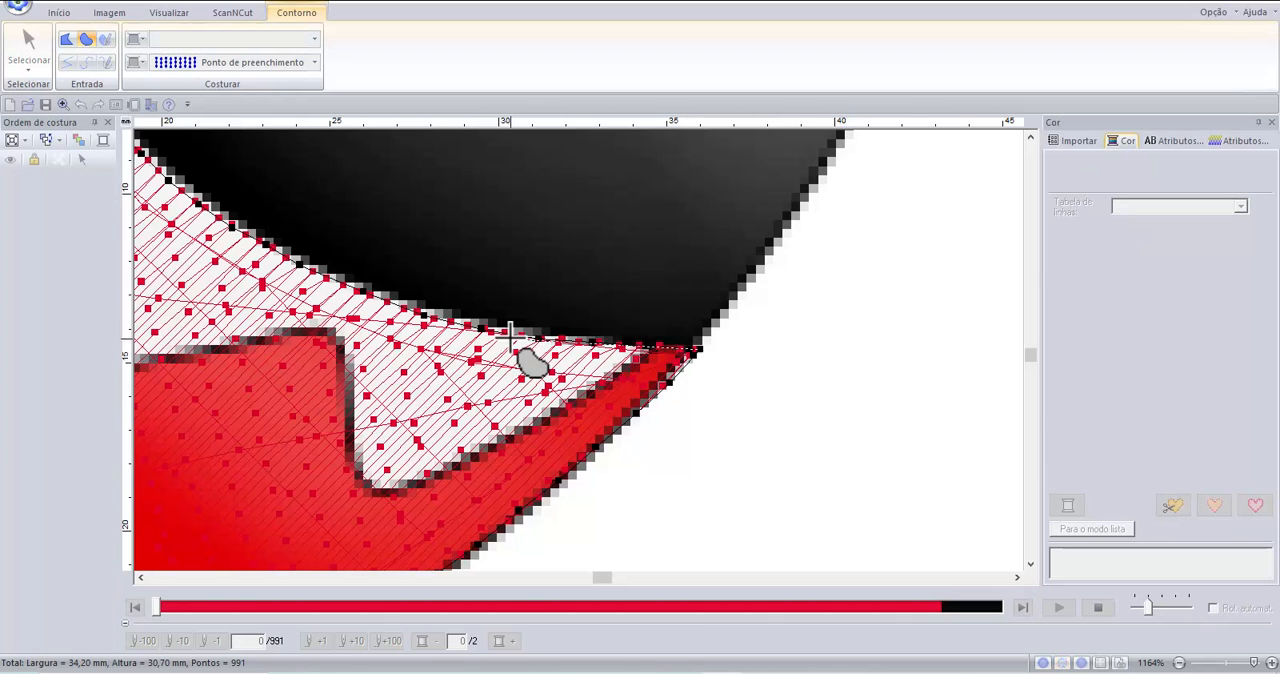
double_click(684, 326)
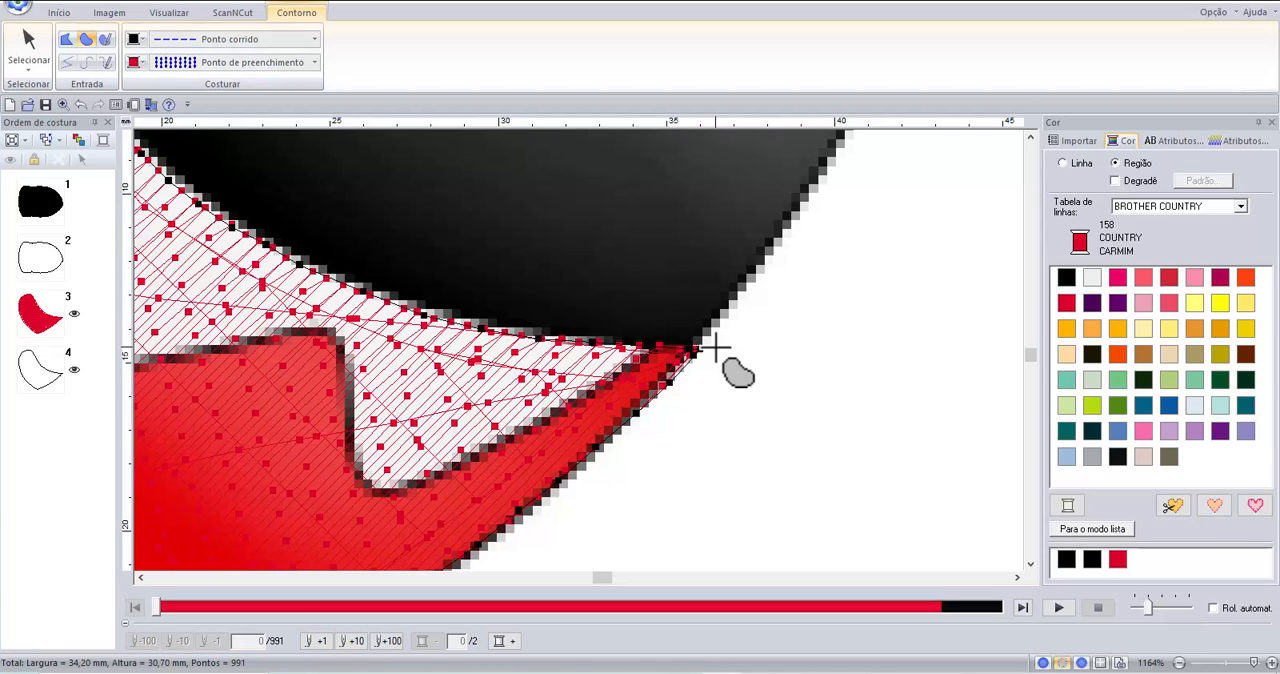
click(648, 350)
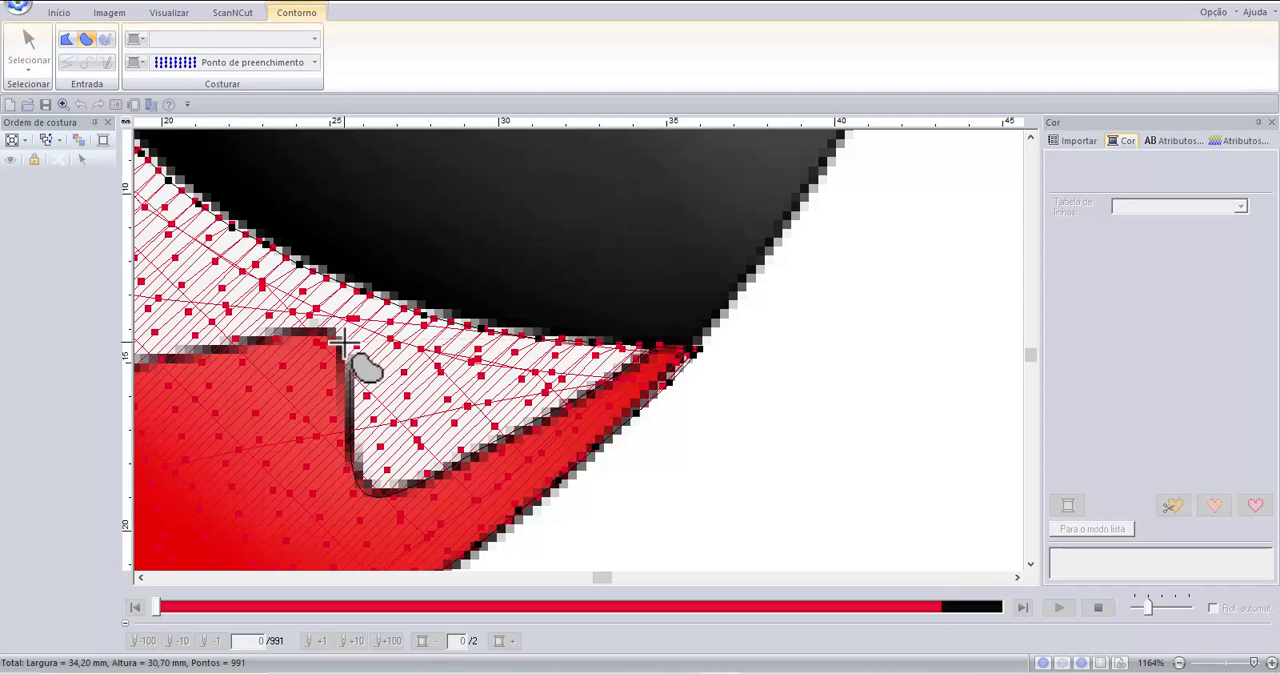
click(289, 328)
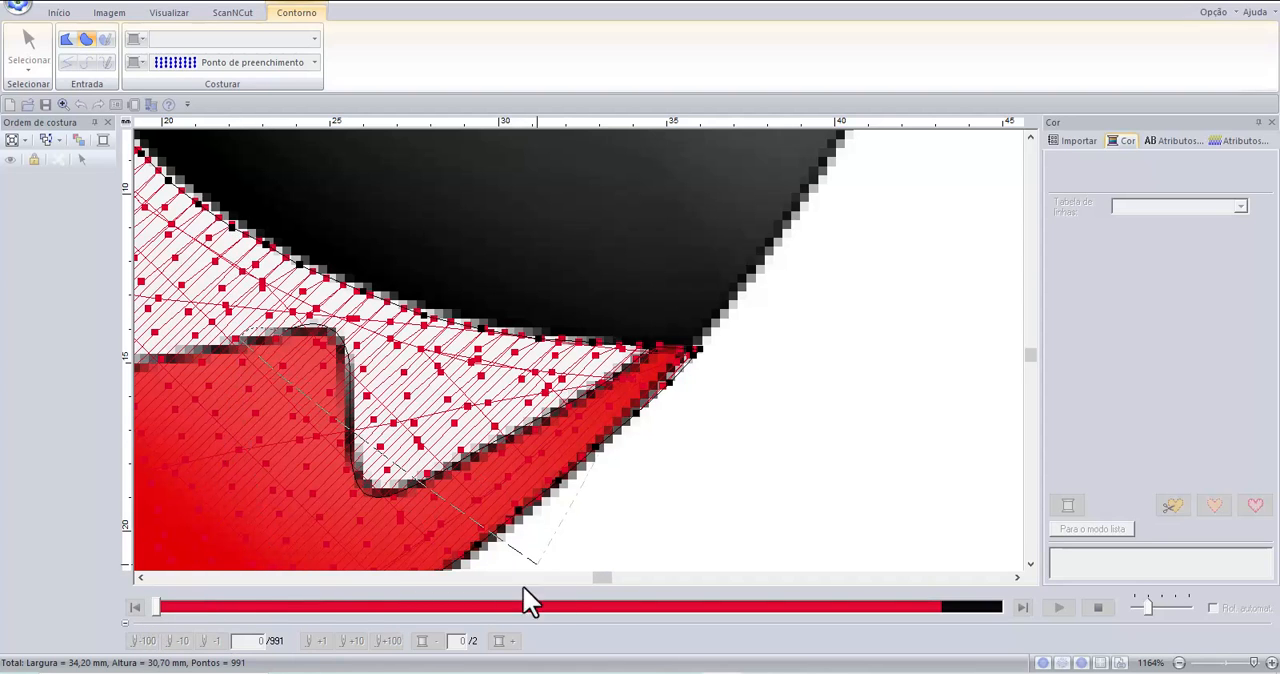
Extend the curved teeth outline around the middle tooth and up to the lower edge of the rear tooth.
click(139, 577)
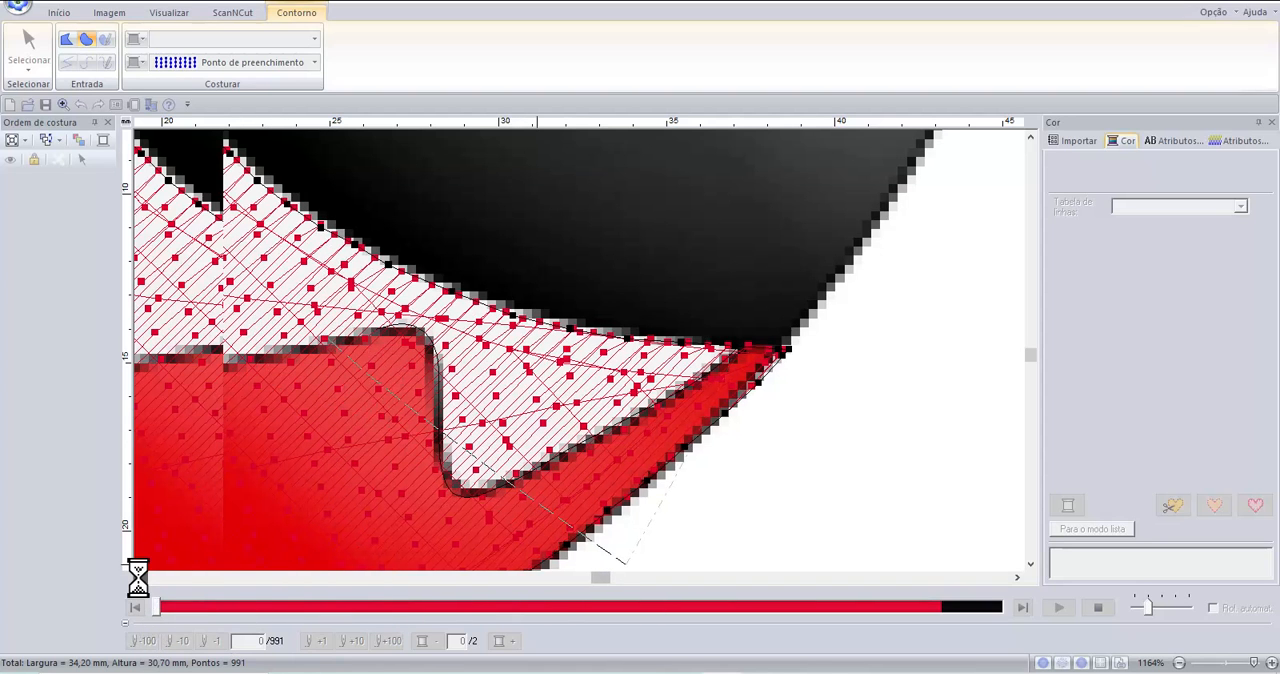
click(138, 577)
click(138, 577)
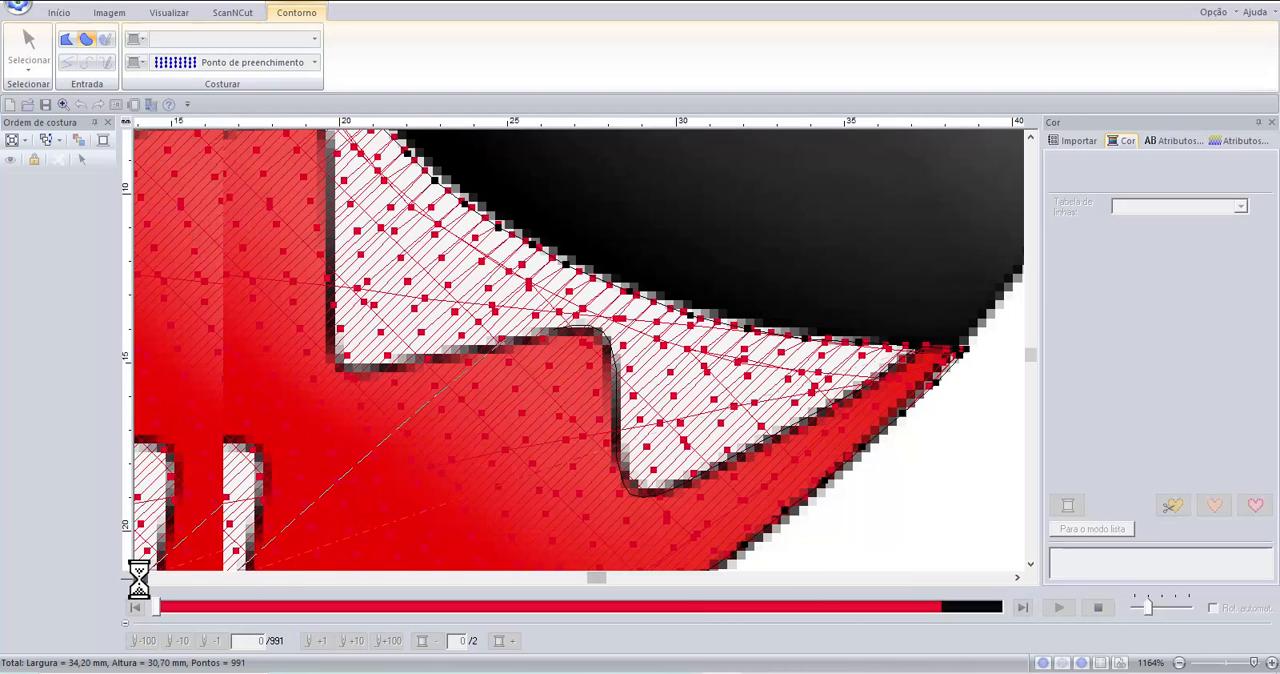
click(138, 577)
click(138, 577)
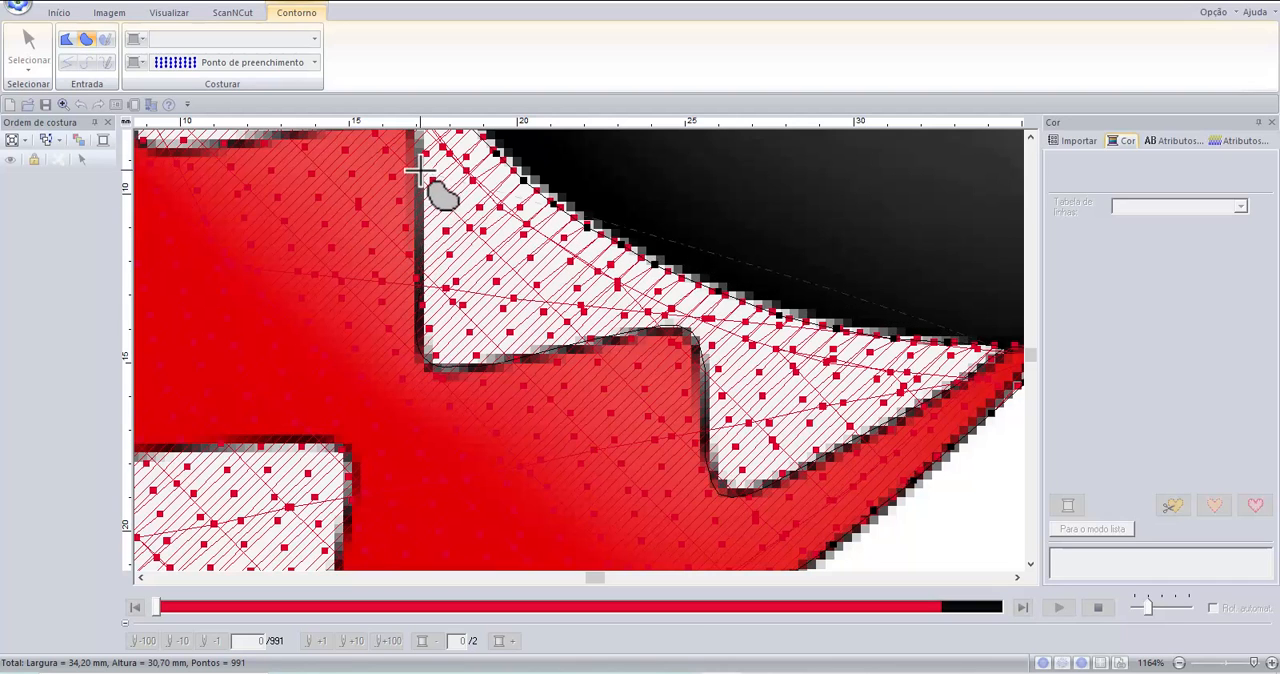
scroll(424, 167, up, 1)
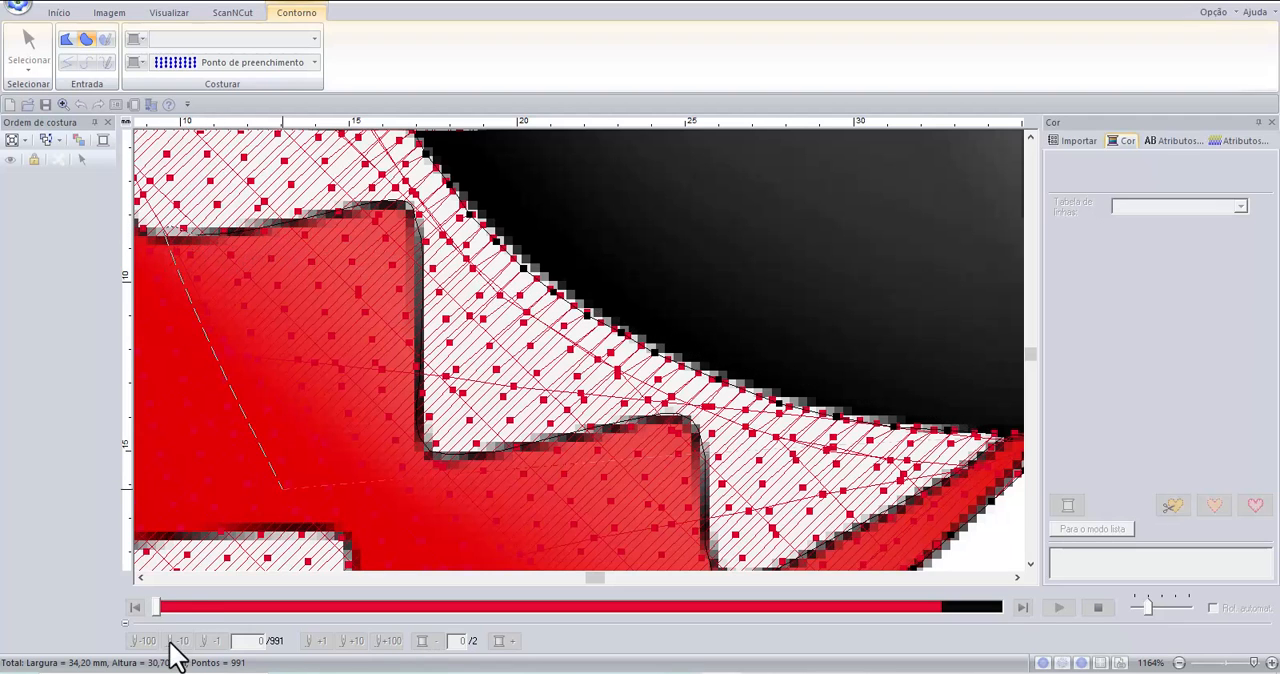
Continue the teeth outline around the rear tooth's bottom corner and up along its vertical back edge.
click(141, 578)
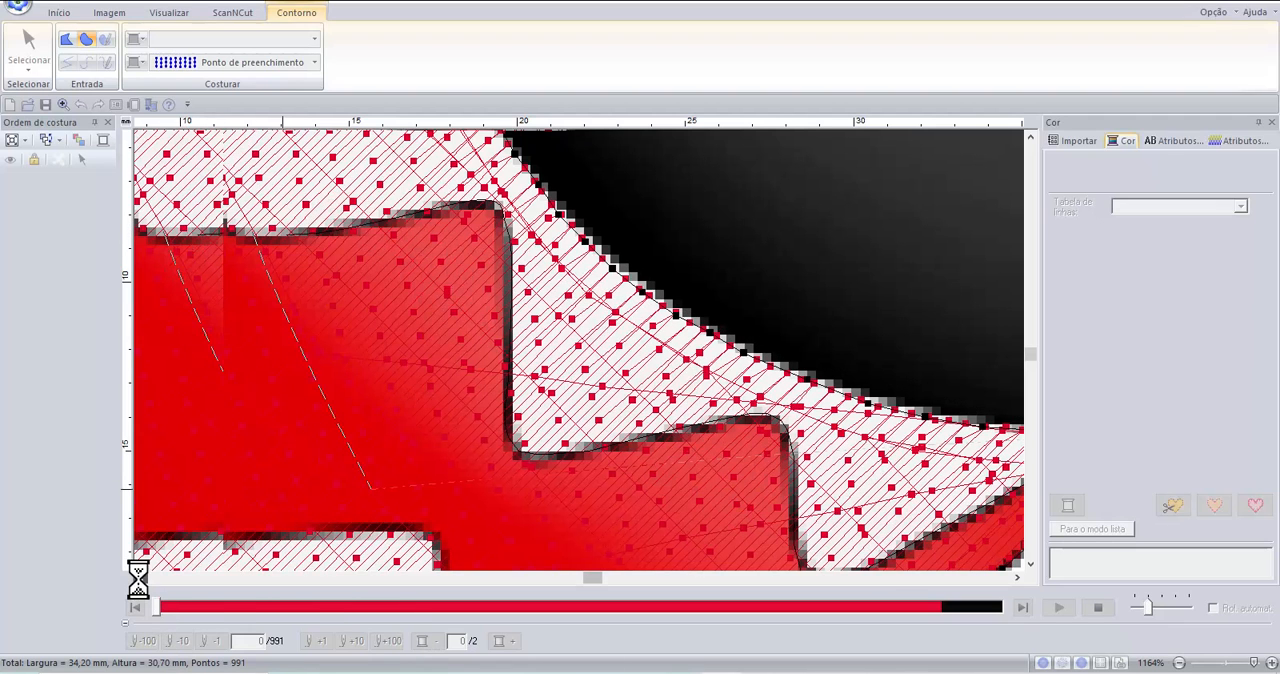
click(141, 578)
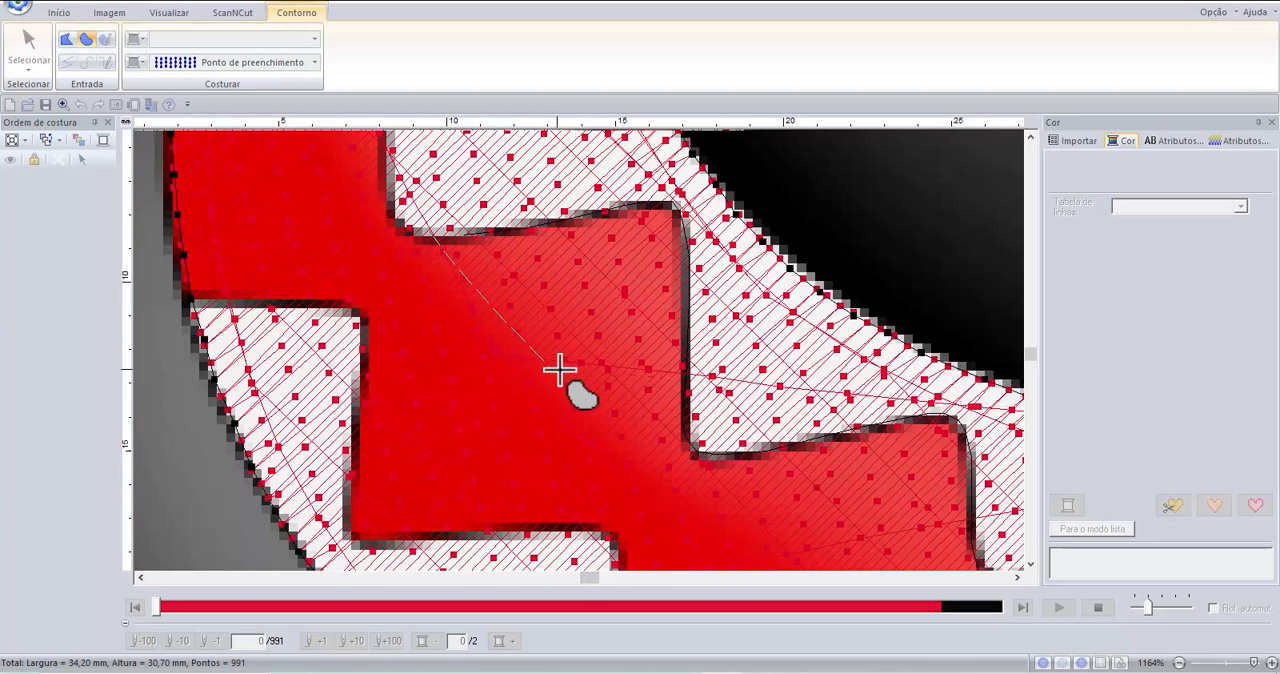
scroll(560, 370, up, 1)
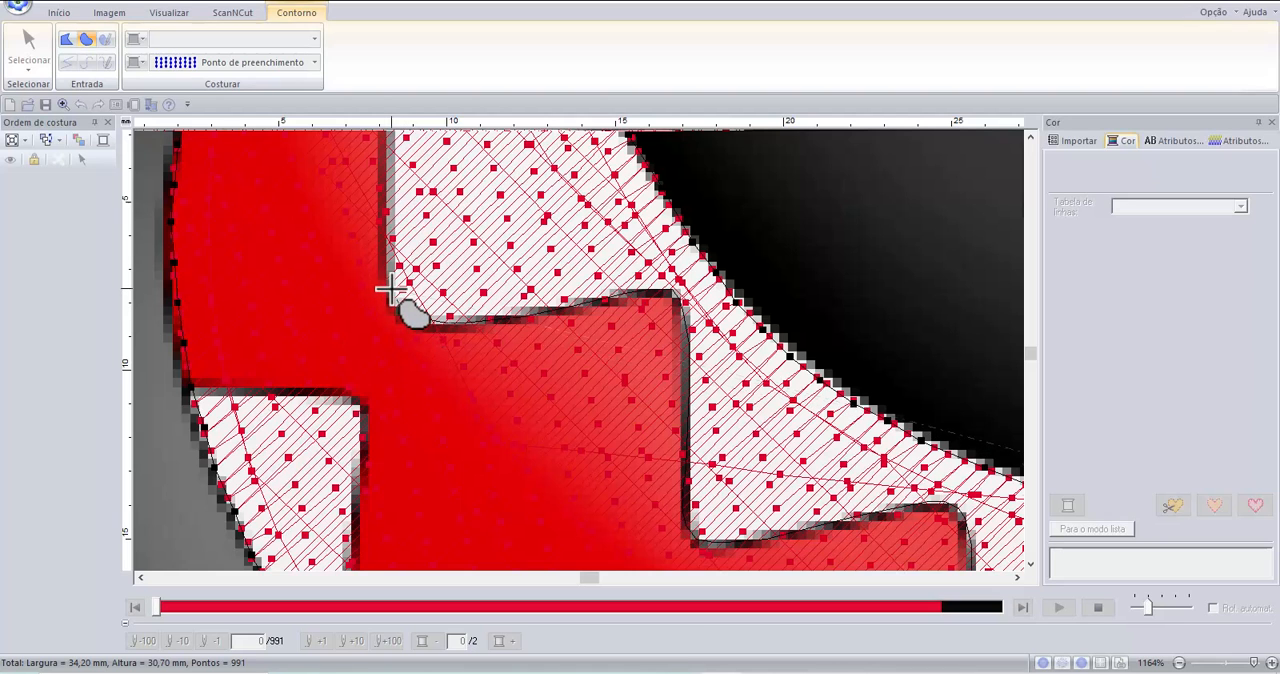
scroll(388, 222, up, 1)
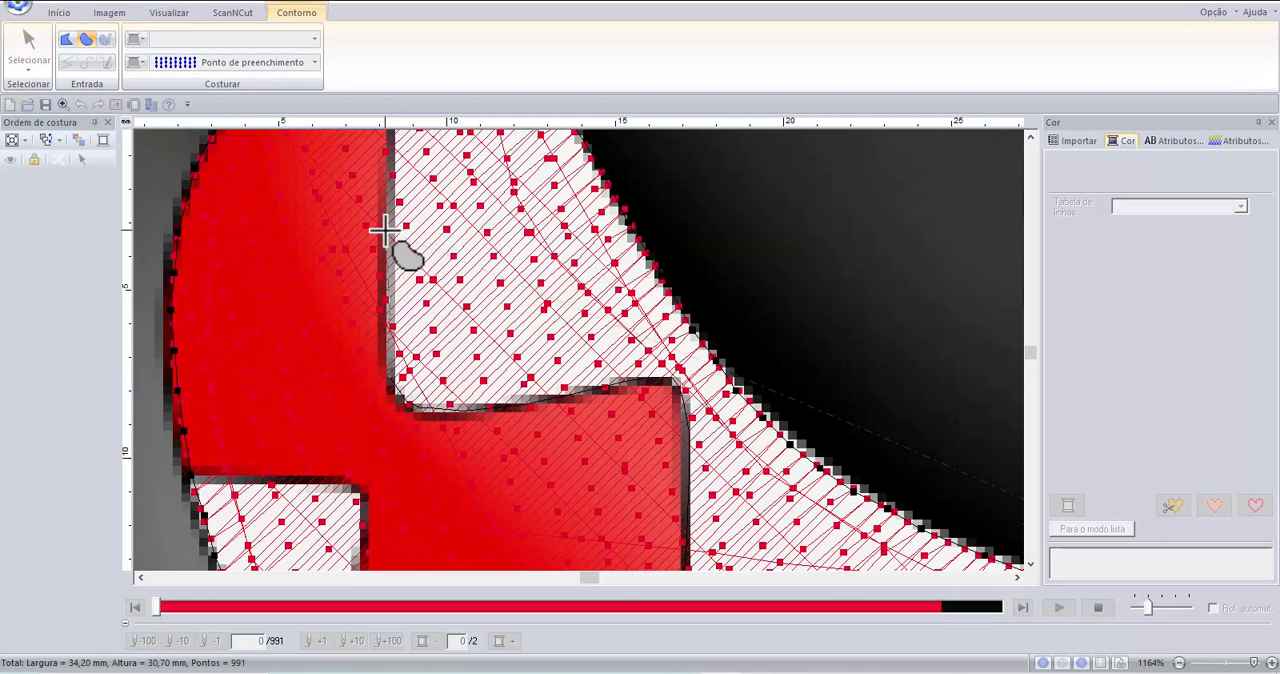
scroll(406, 222, up, 1)
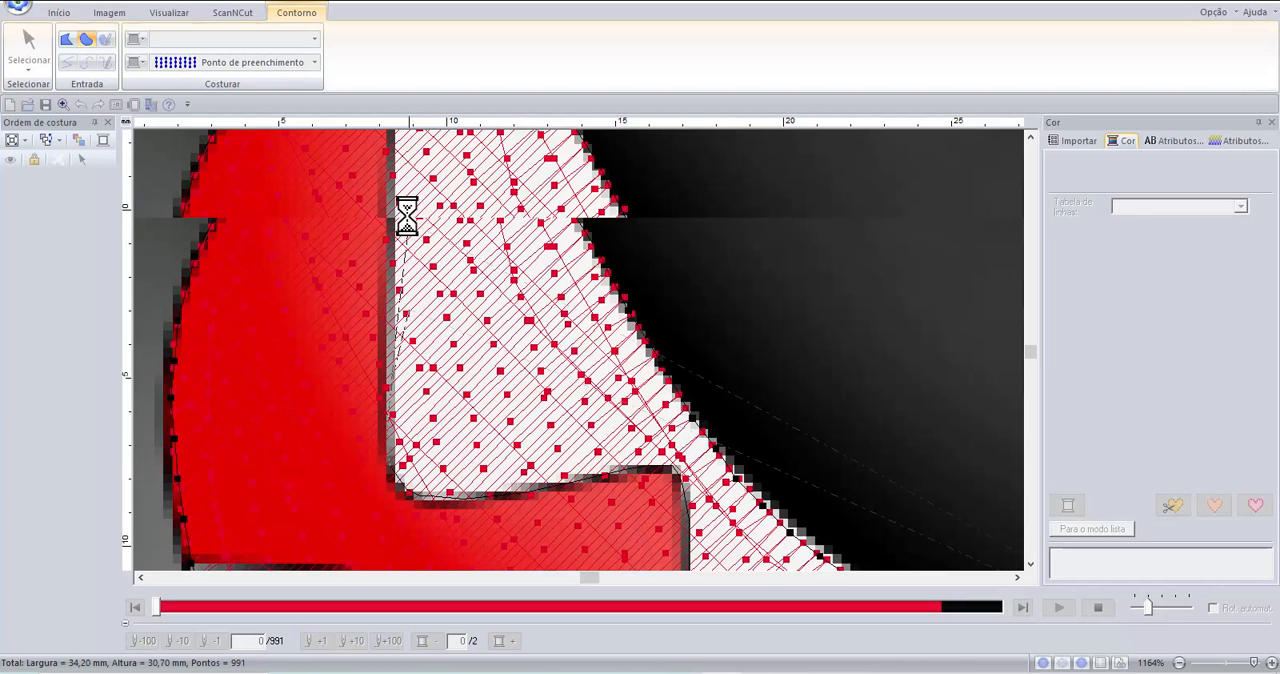
scroll(406, 216, up, 1)
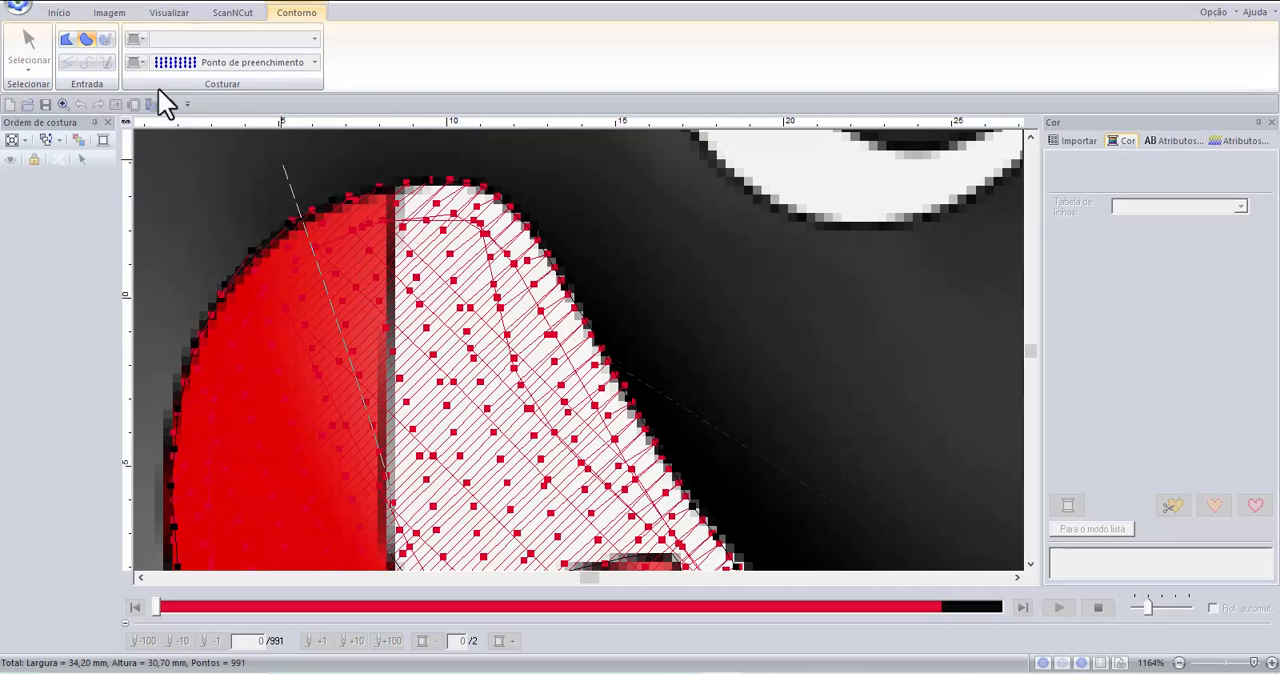
Switch the teeth outline to straight segments and trace it from the rear tooth's top down the edge against the black body.
click(67, 41)
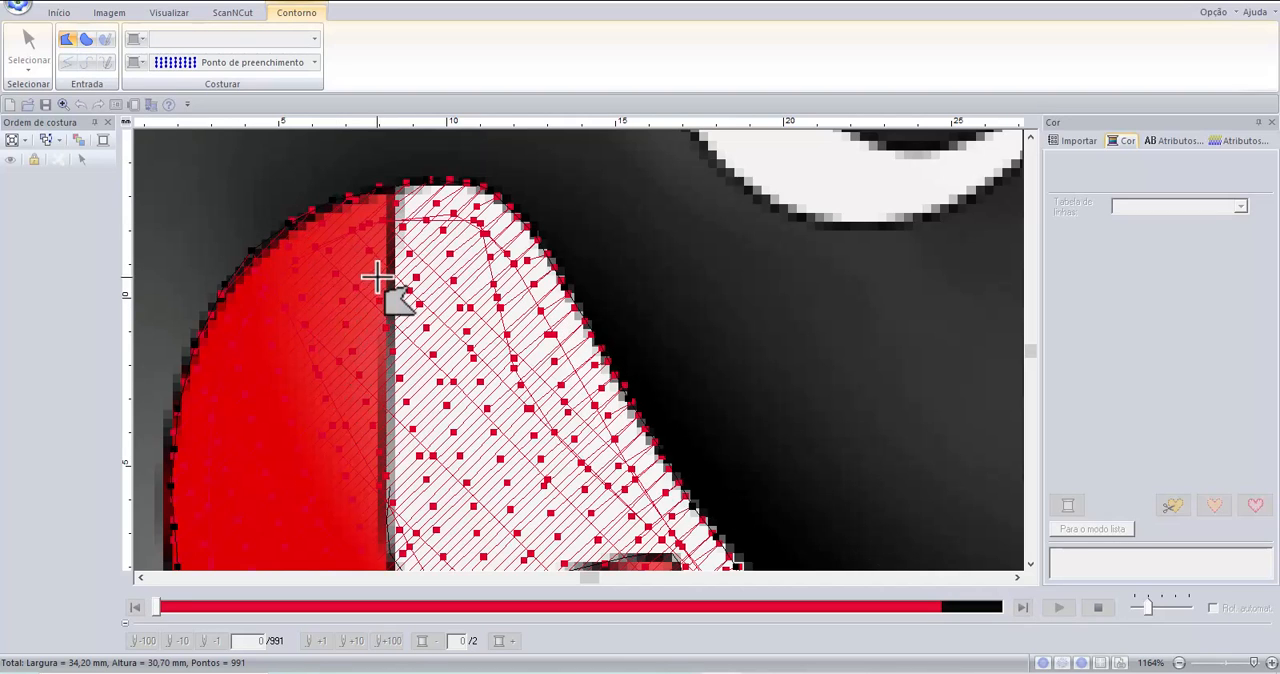
click(397, 183)
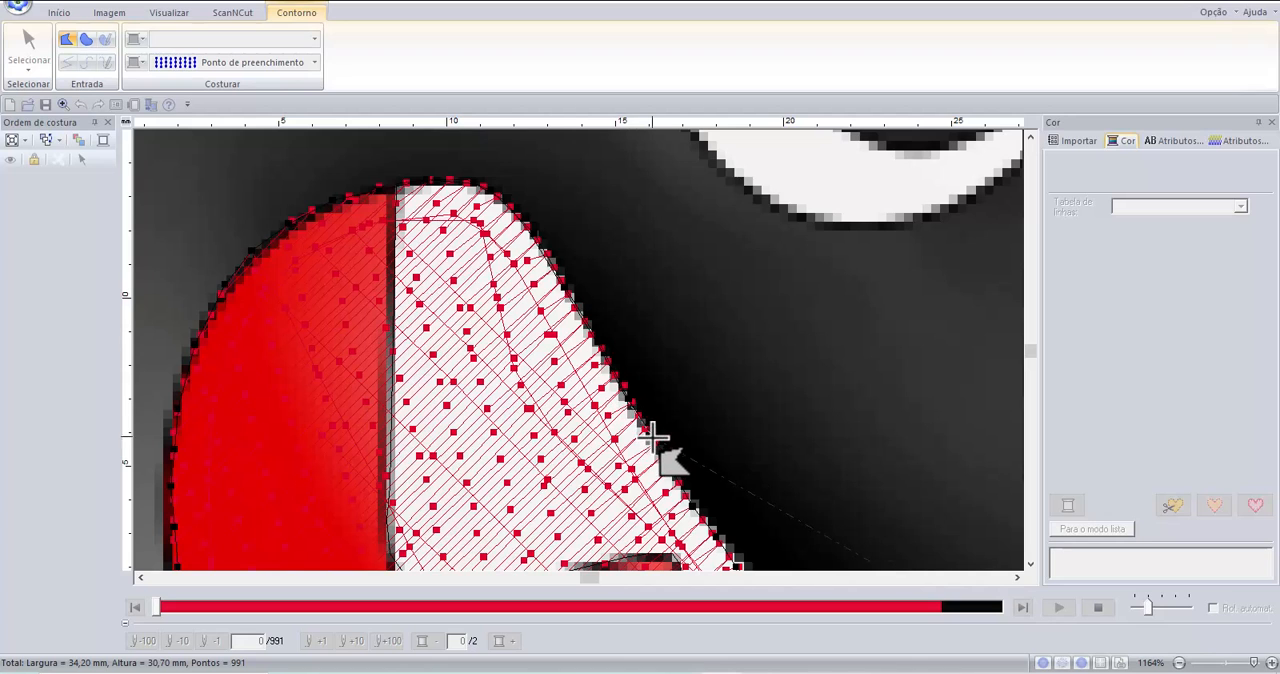
scroll(650, 408, down, 1)
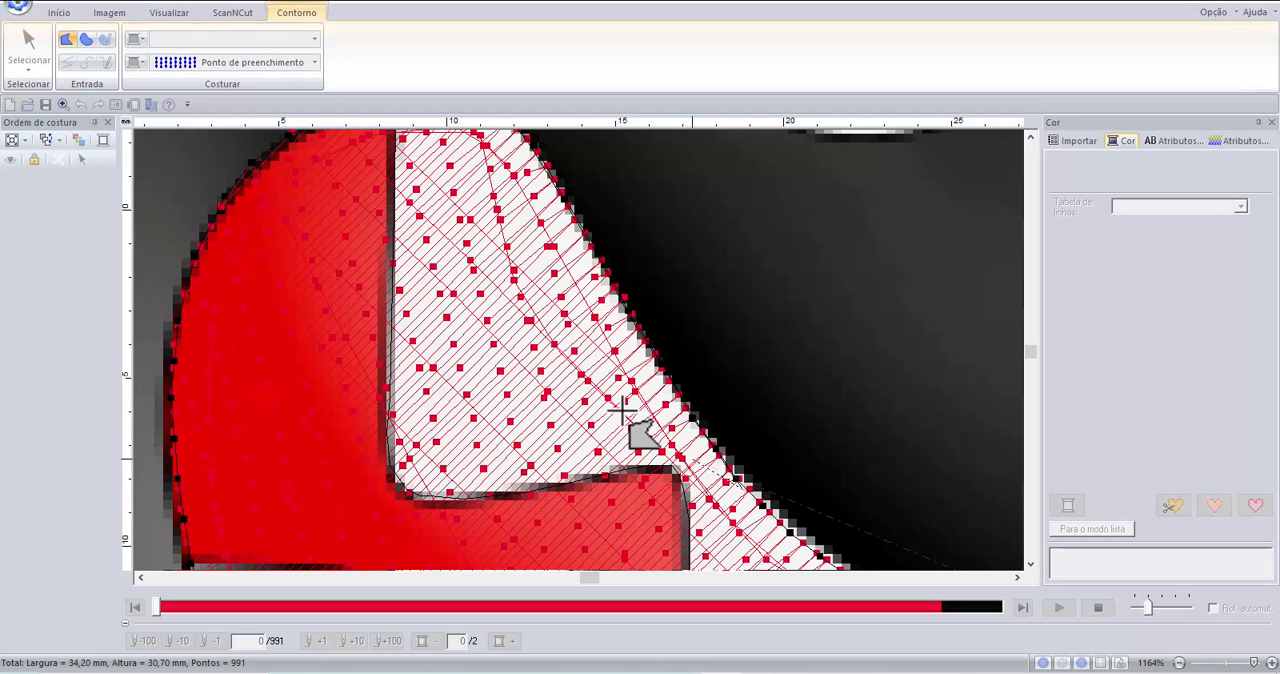
scroll(634, 428, down, 2)
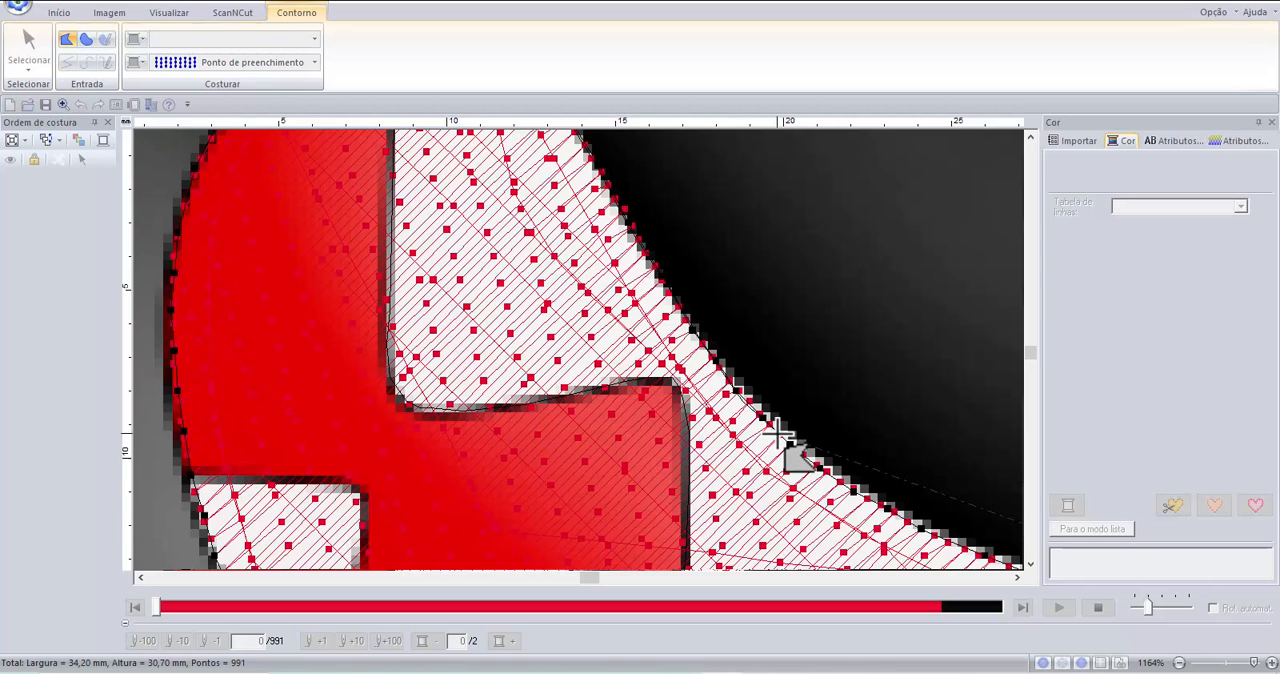
click(835, 480)
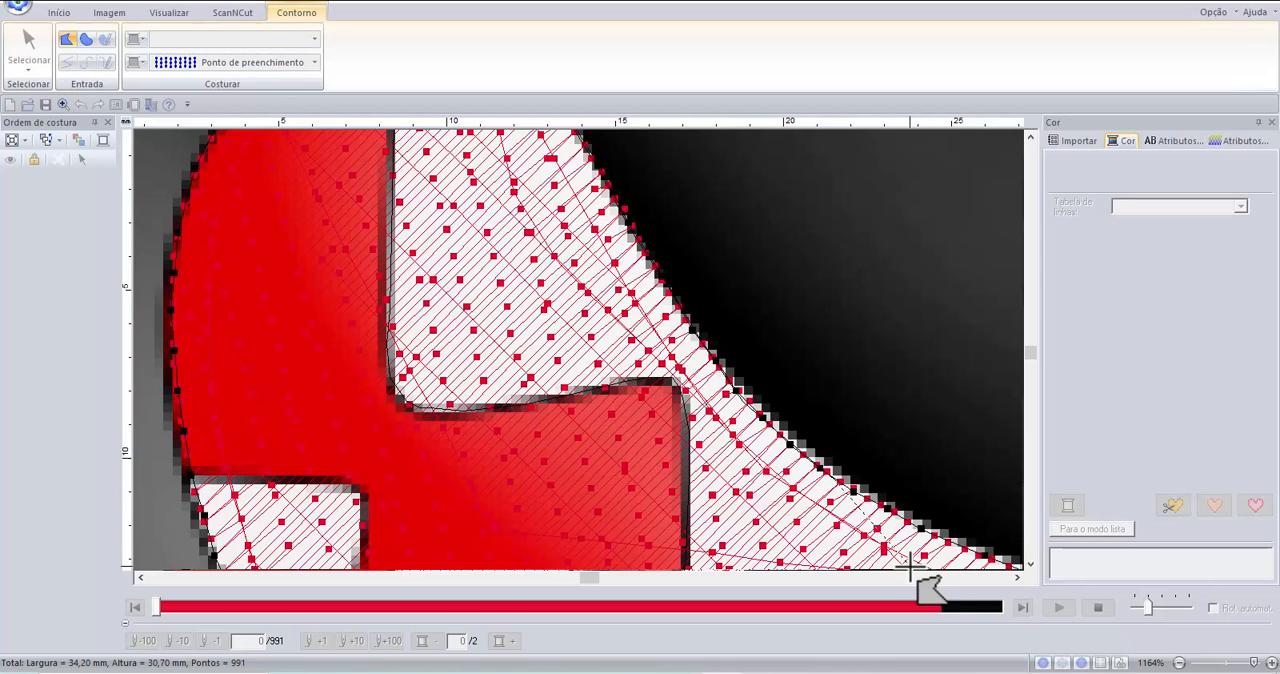
Continue the upper teeth outline along the black body's edge to the mouth's front corner and complete the closed shape.
click(1014, 578)
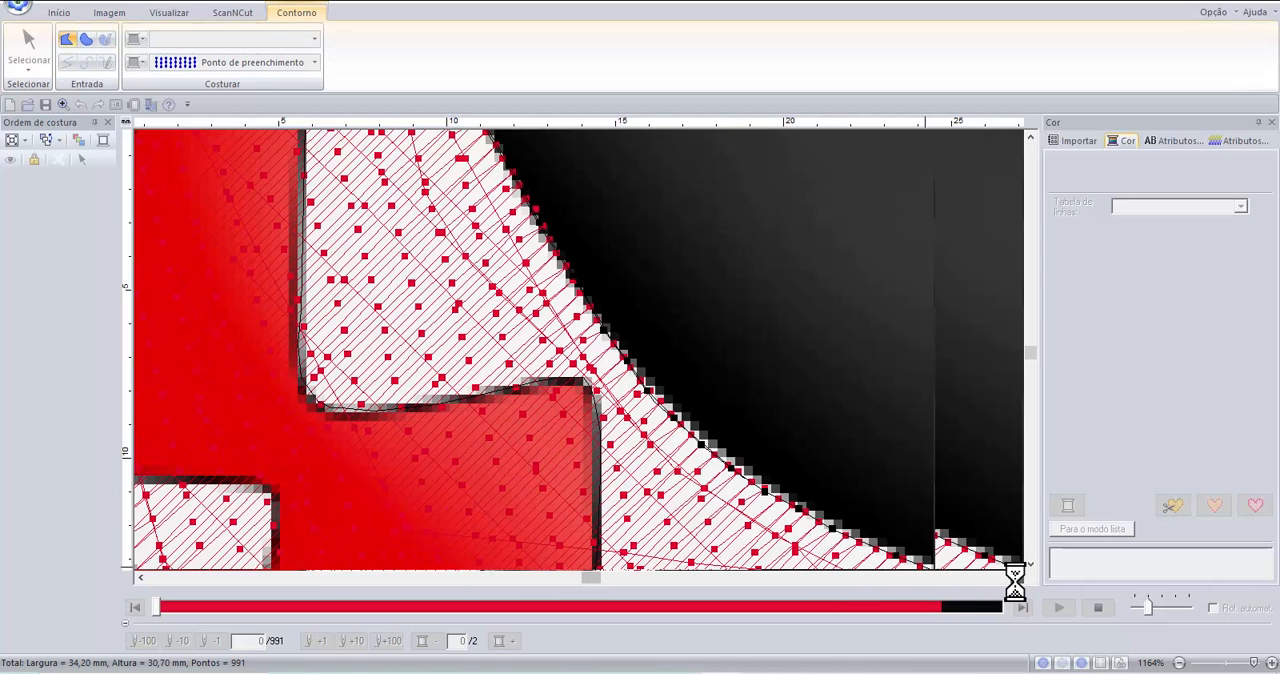
click(1016, 578)
click(1017, 577)
click(1031, 564)
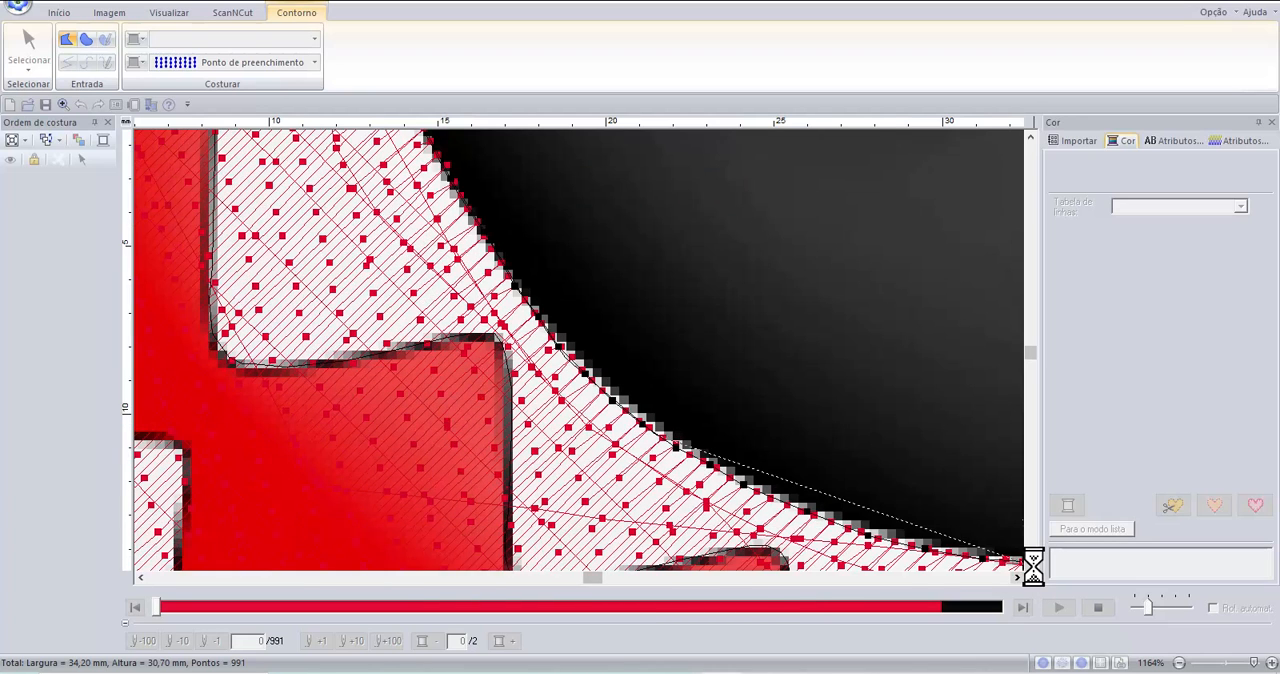
click(1031, 564)
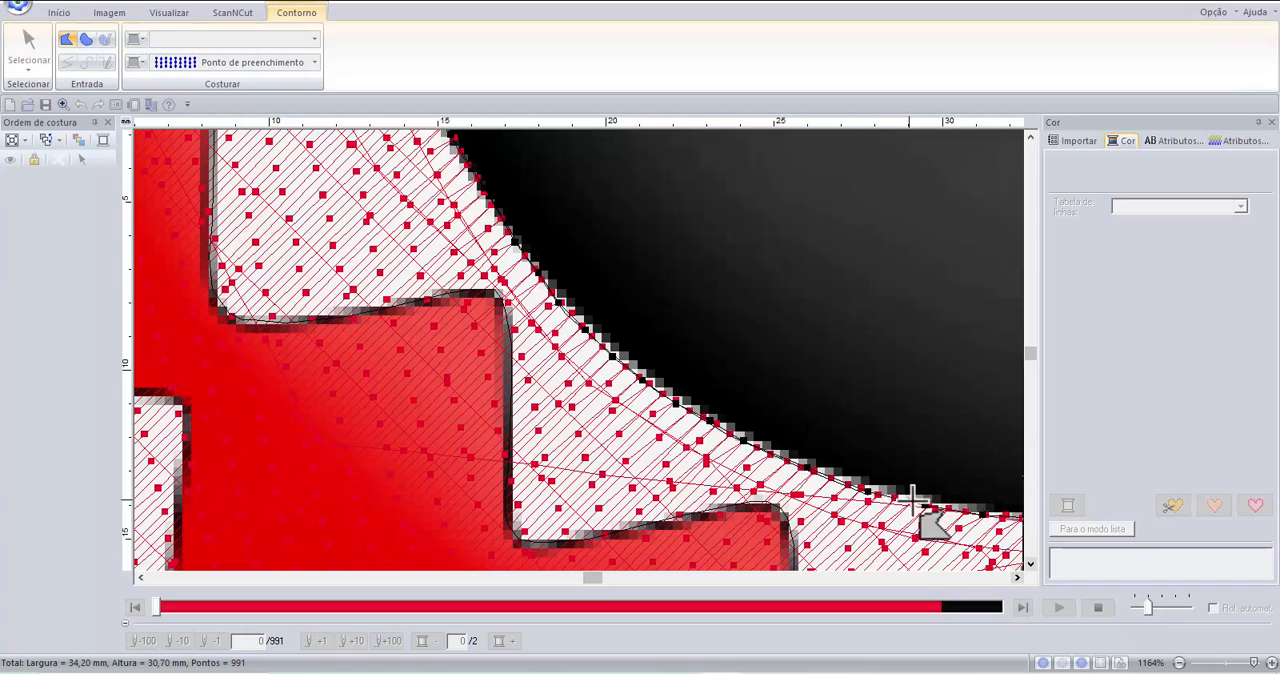
click(1029, 563)
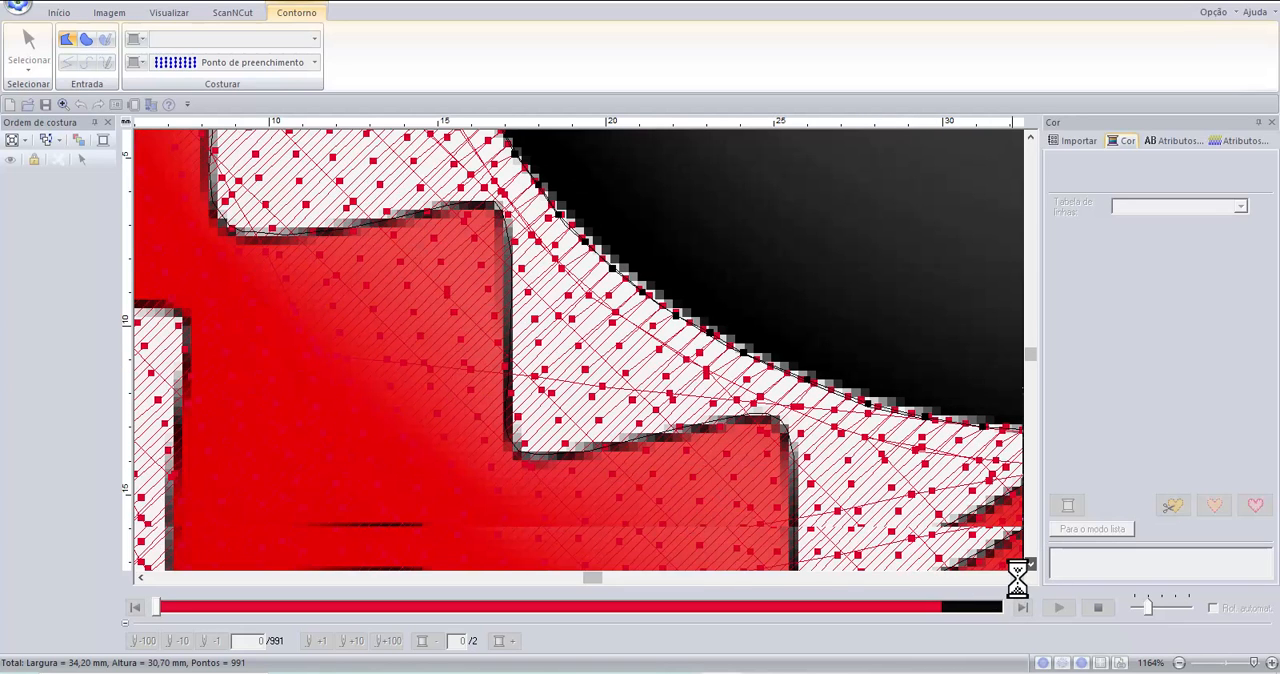
click(1017, 579)
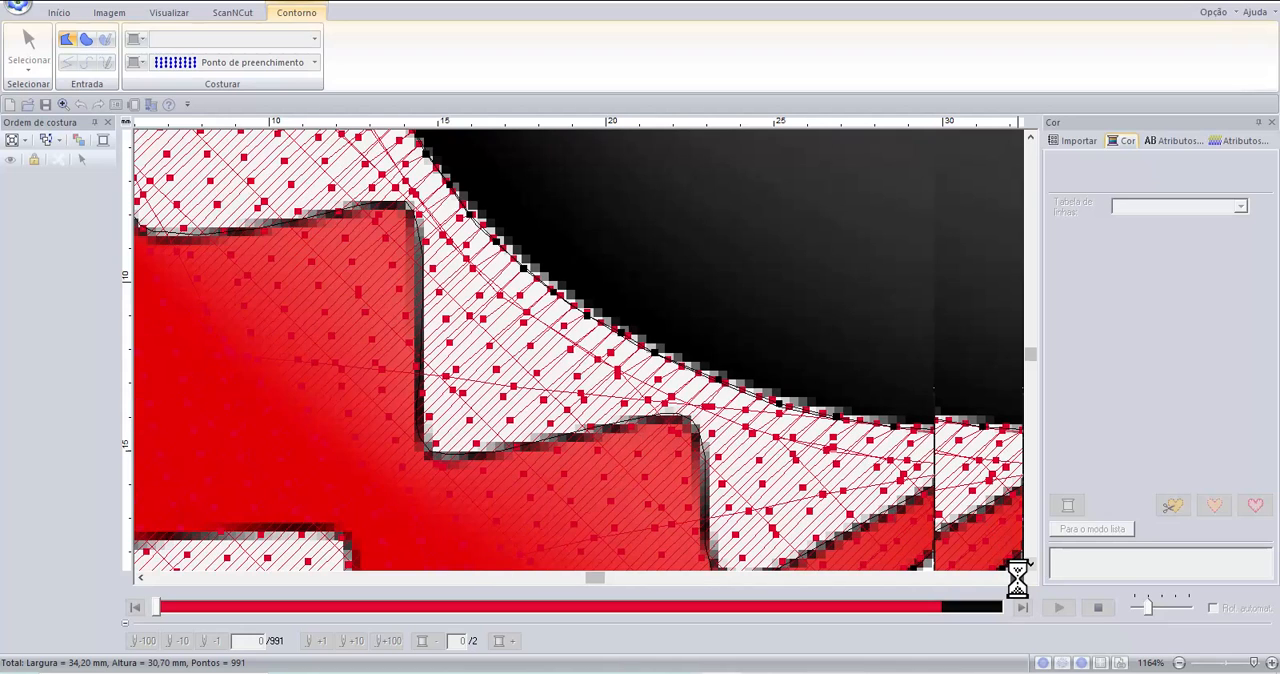
click(1017, 578)
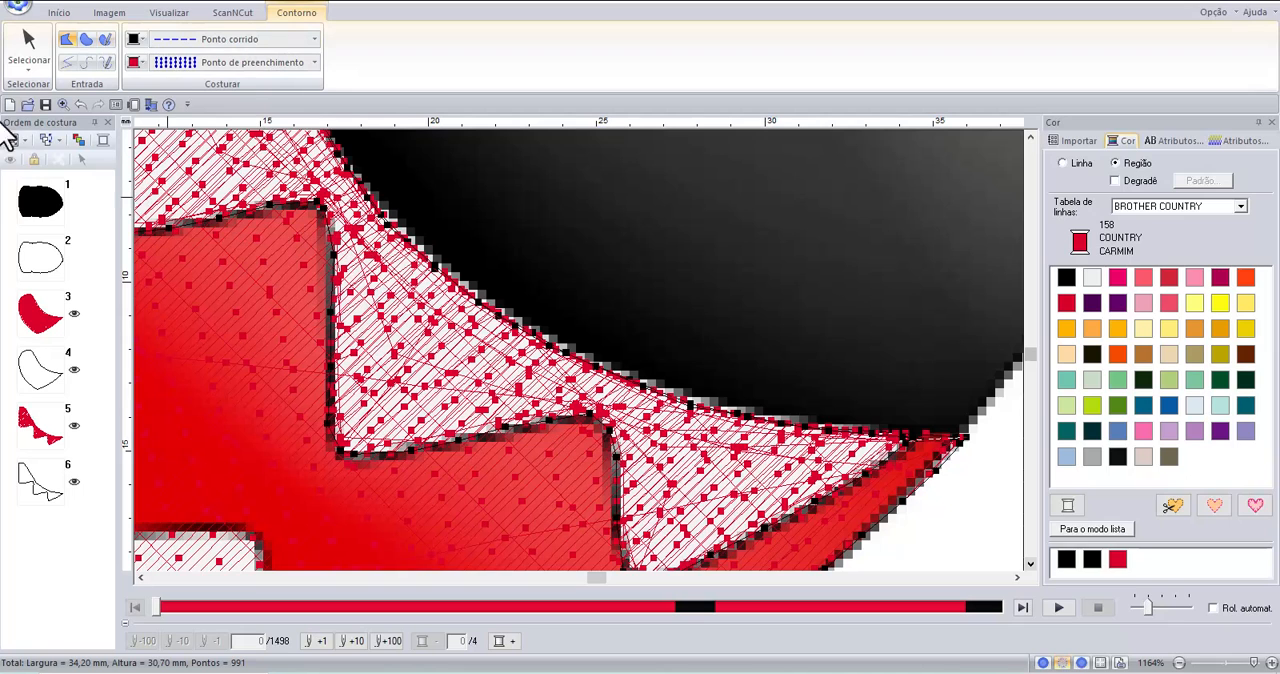
Select the upper teeth shape and set its fill colour to white (000 COUNTRY BRANCO).
click(28, 62)
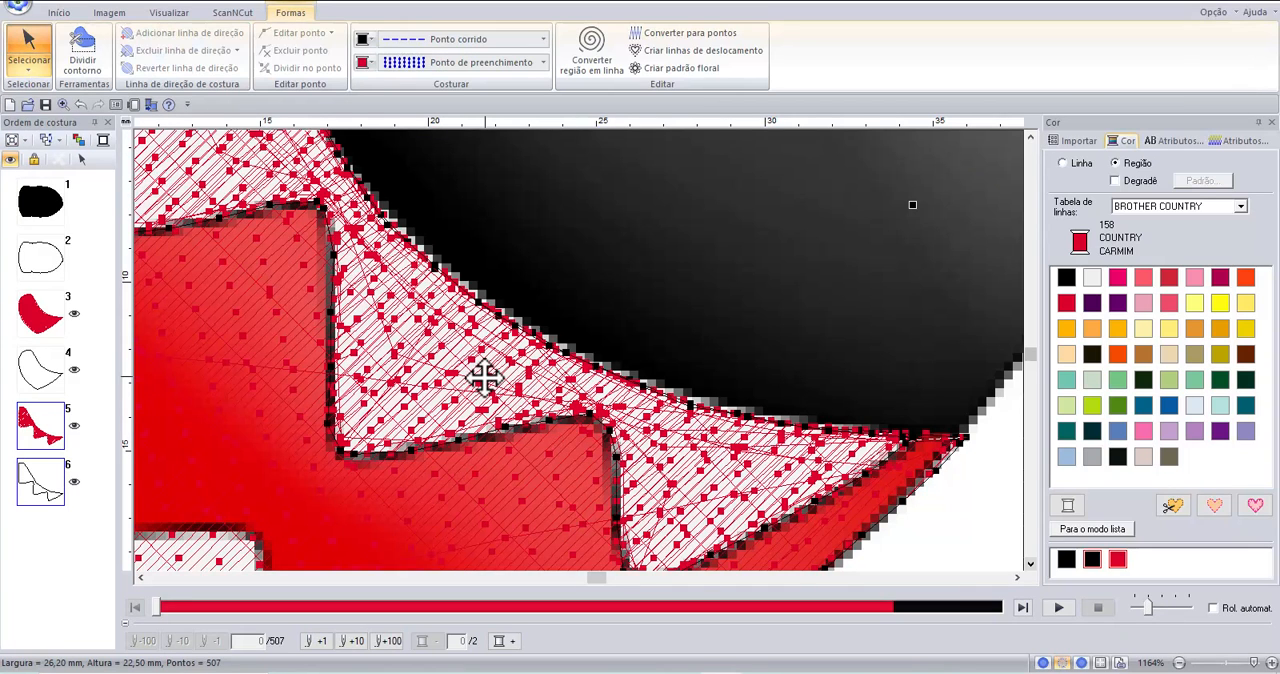
click(368, 64)
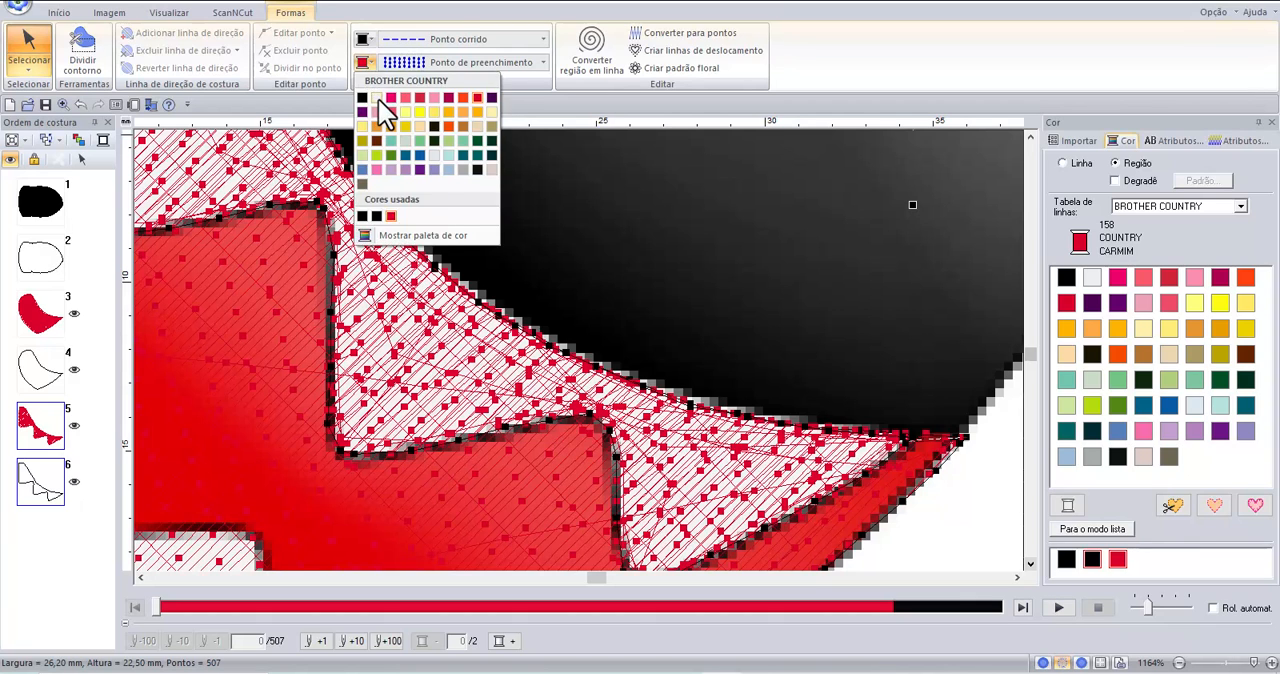
click(377, 98)
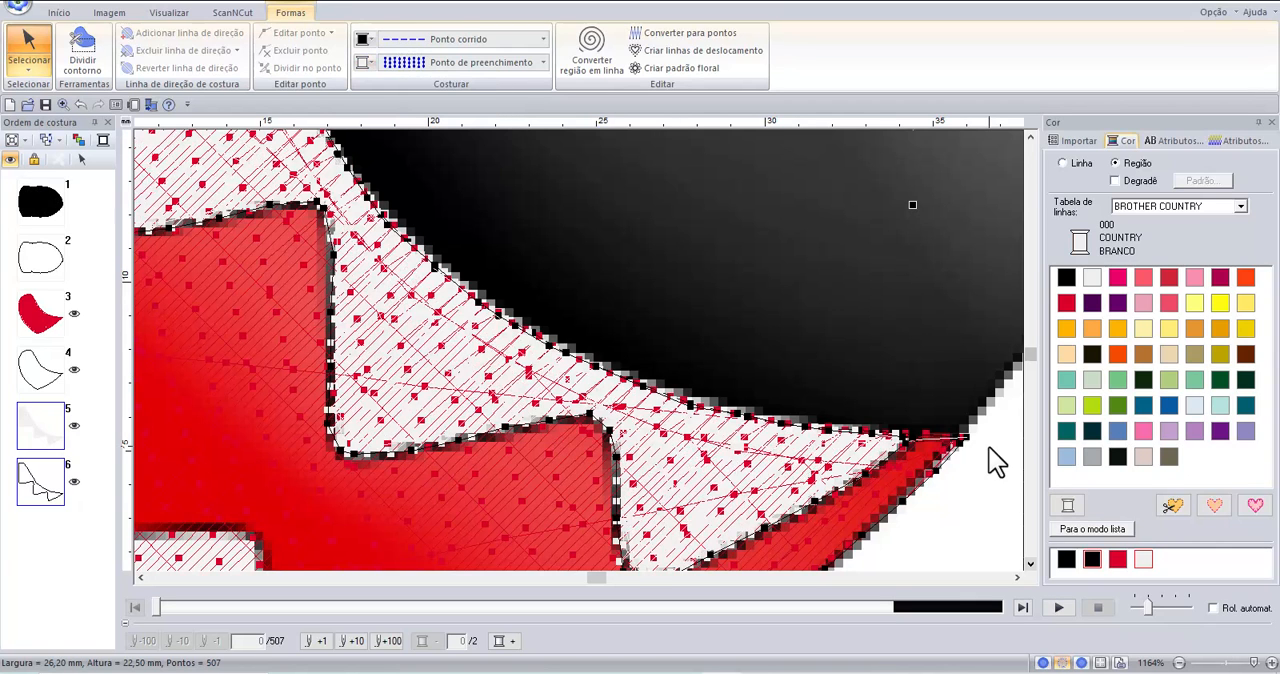
Start a closed curved outline of the lower teeth at the mouth's lower front corner and trace the front tooth's side and top edges.
click(1030, 563)
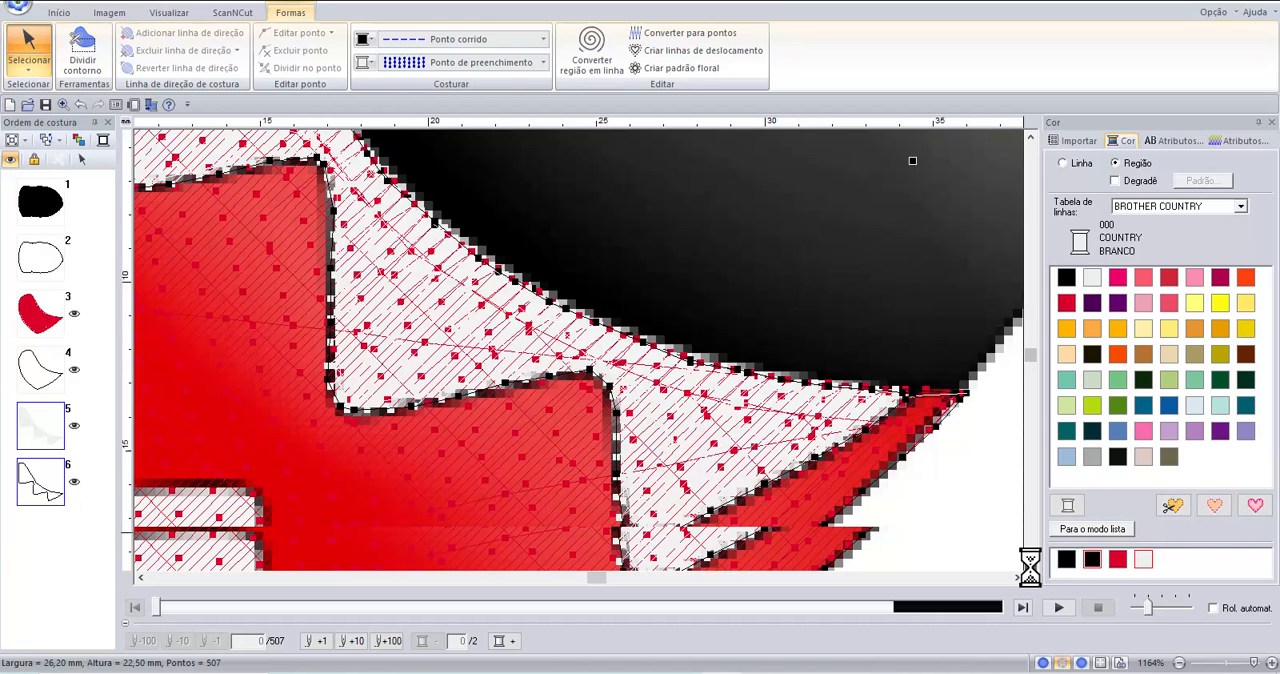
click(1030, 563)
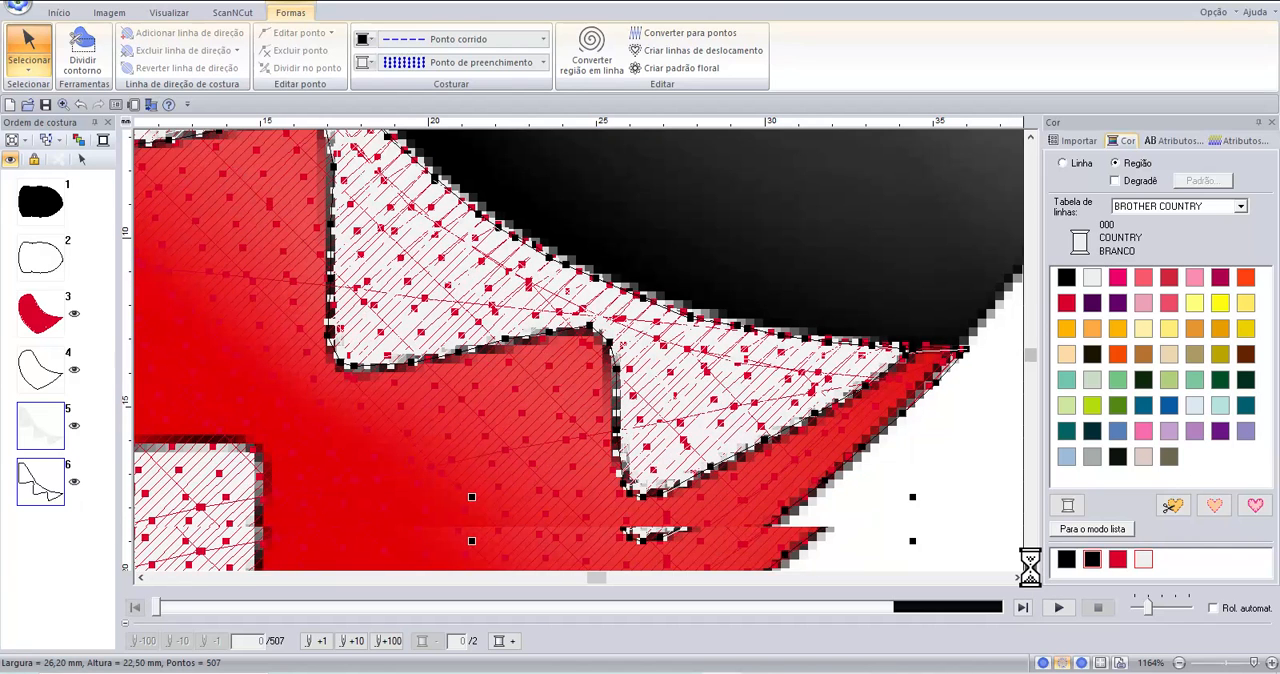
click(1030, 563)
click(1030, 563)
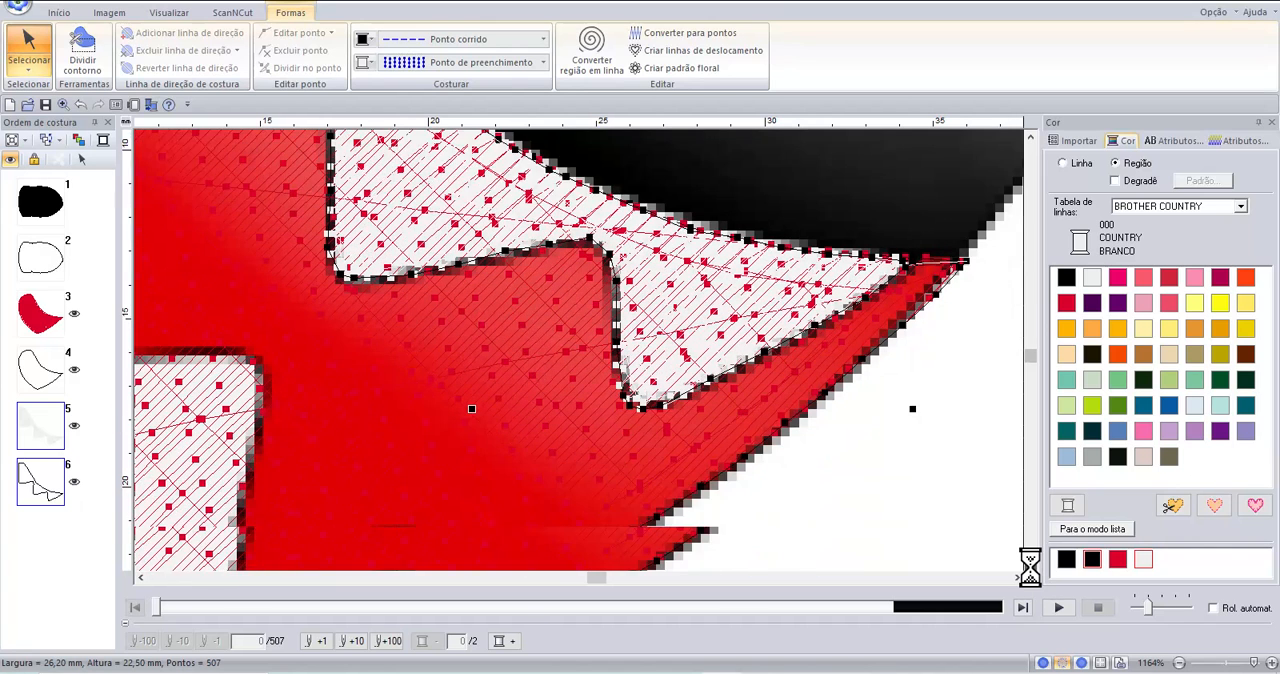
click(1030, 563)
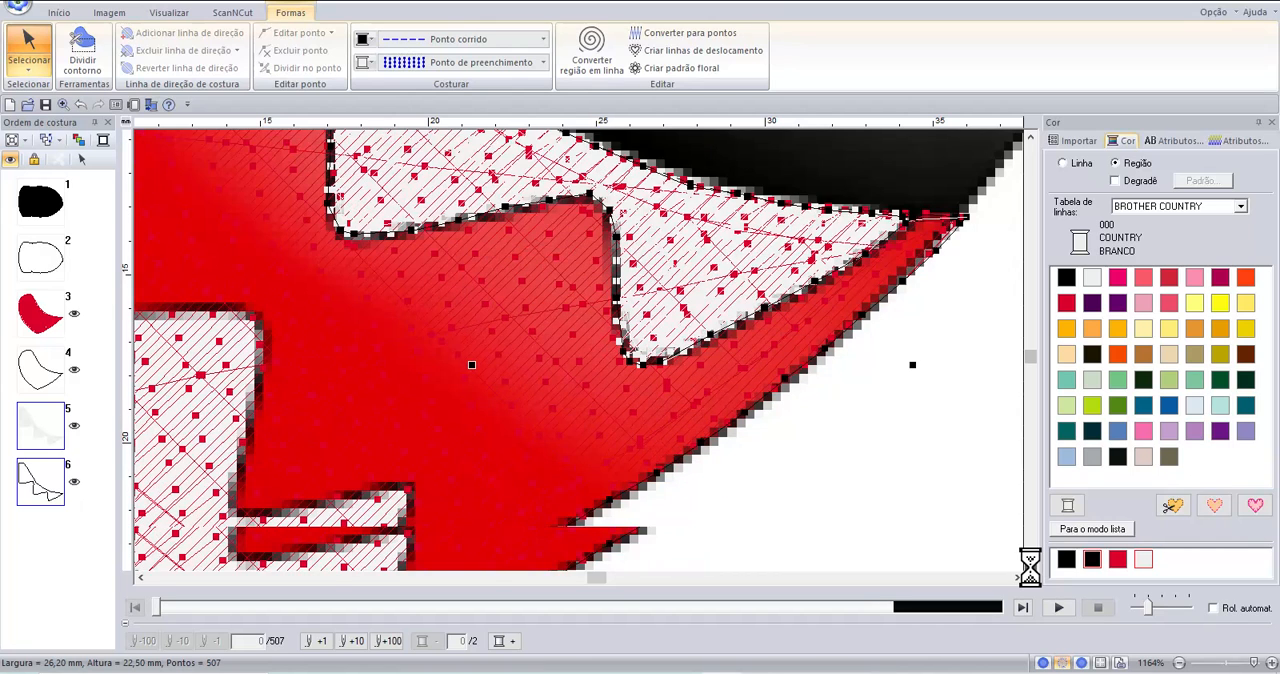
click(1030, 563)
click(1030, 563)
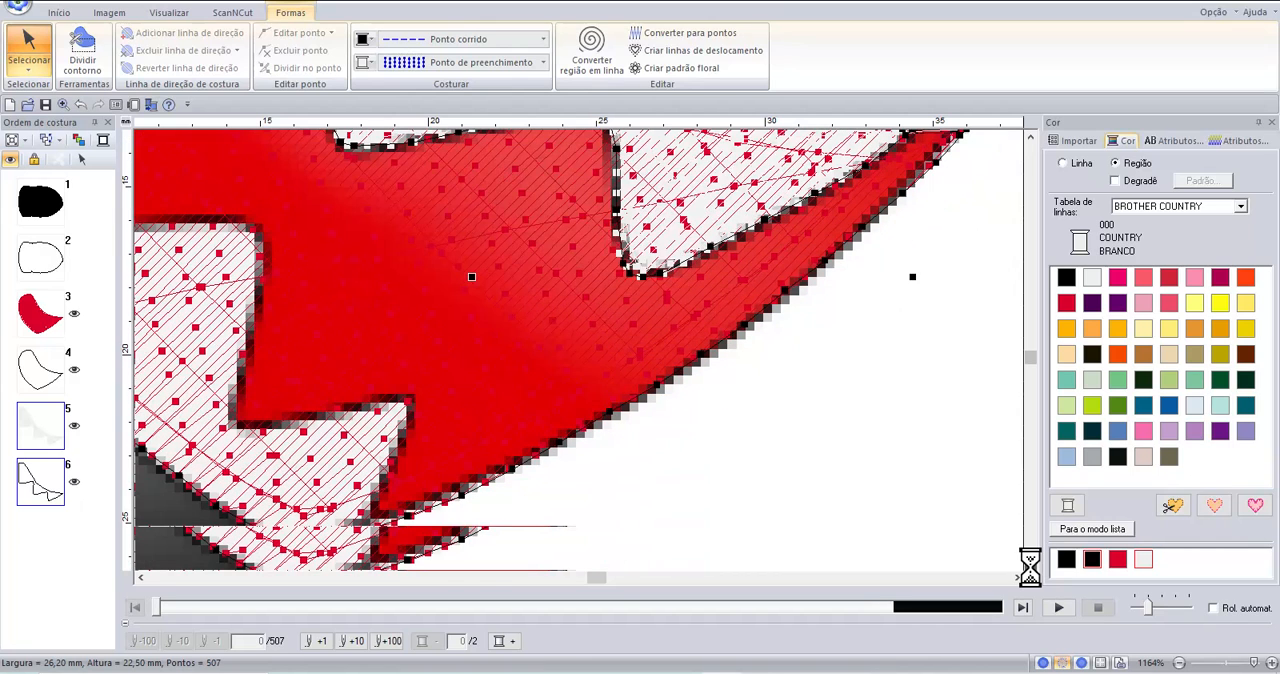
click(1030, 563)
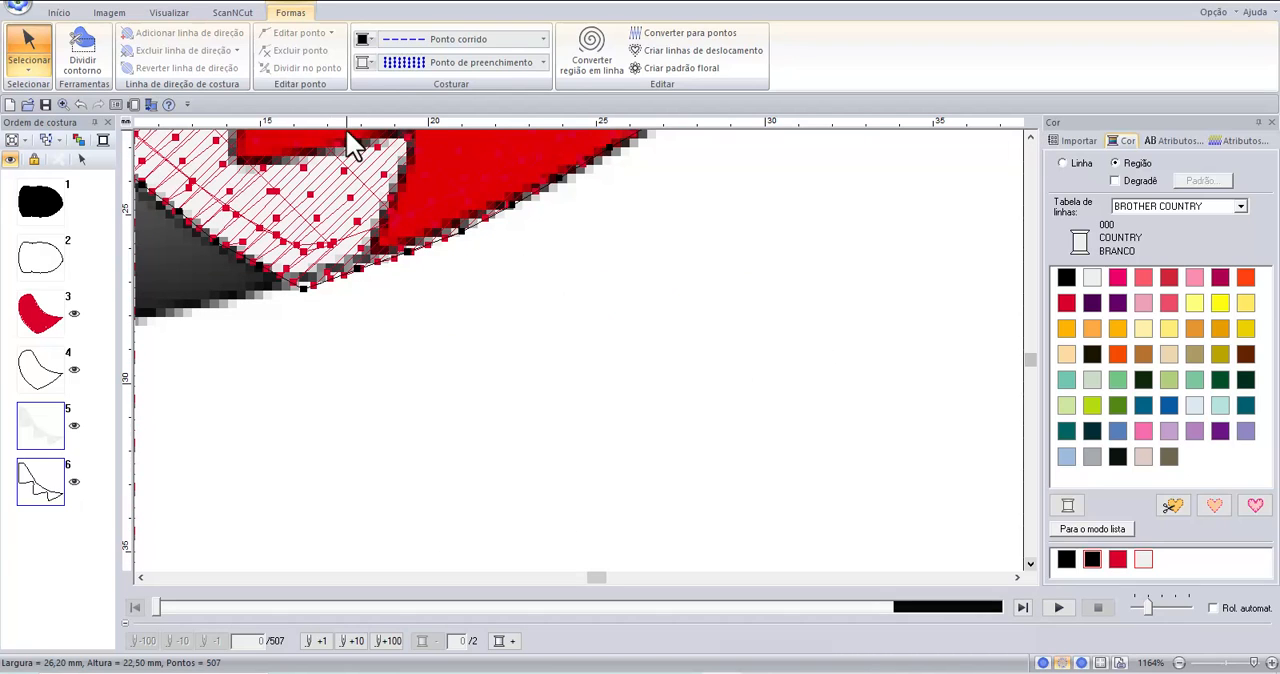
click(1029, 139)
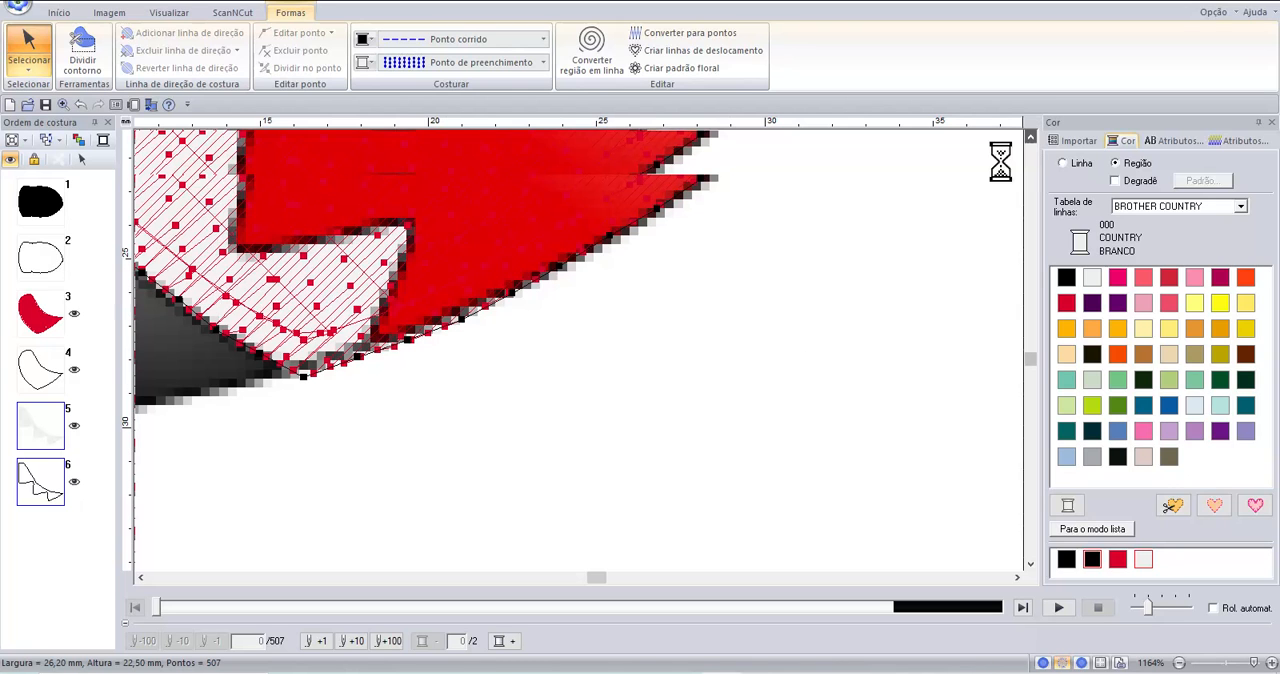
click(57, 15)
click(263, 46)
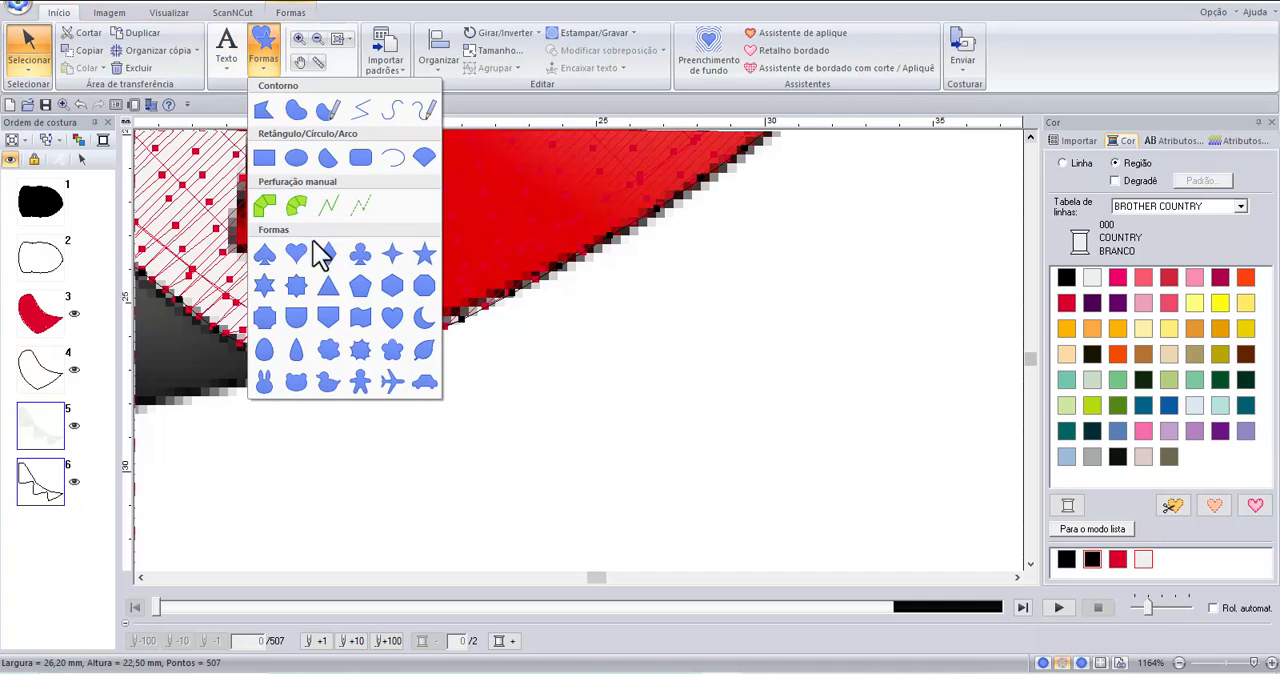
click(295, 112)
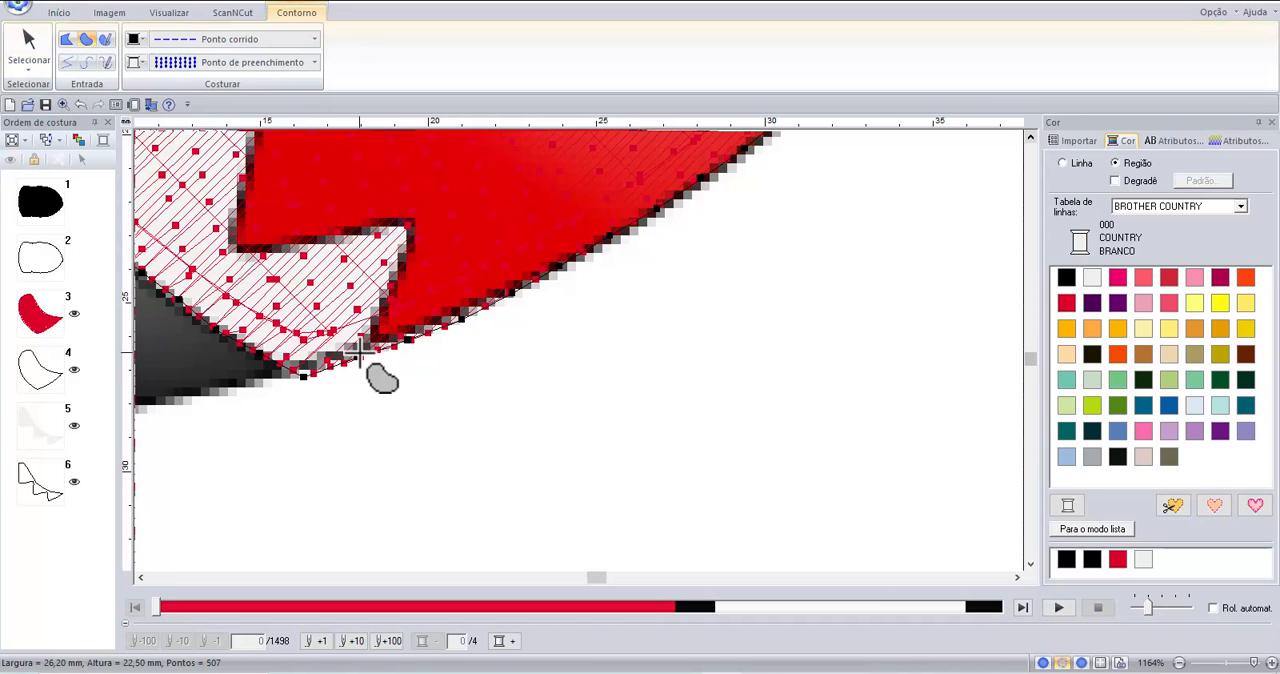
click(361, 353)
drag(378, 318, 413, 230)
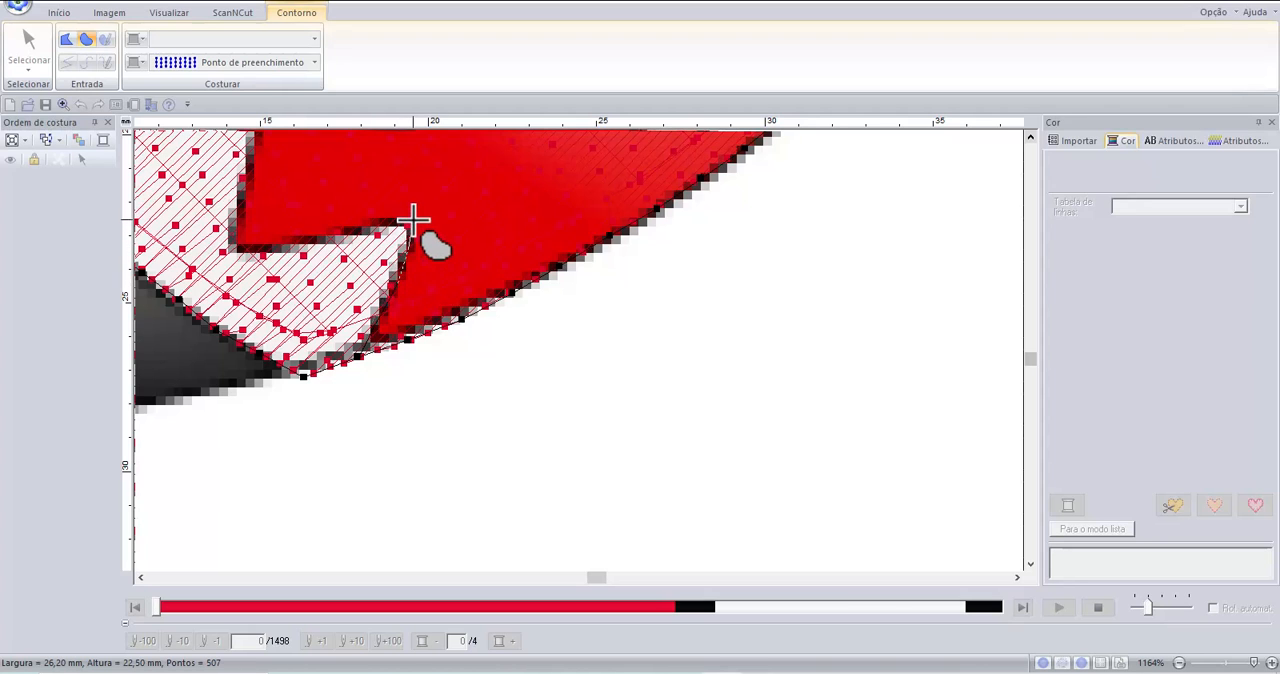
click(411, 226)
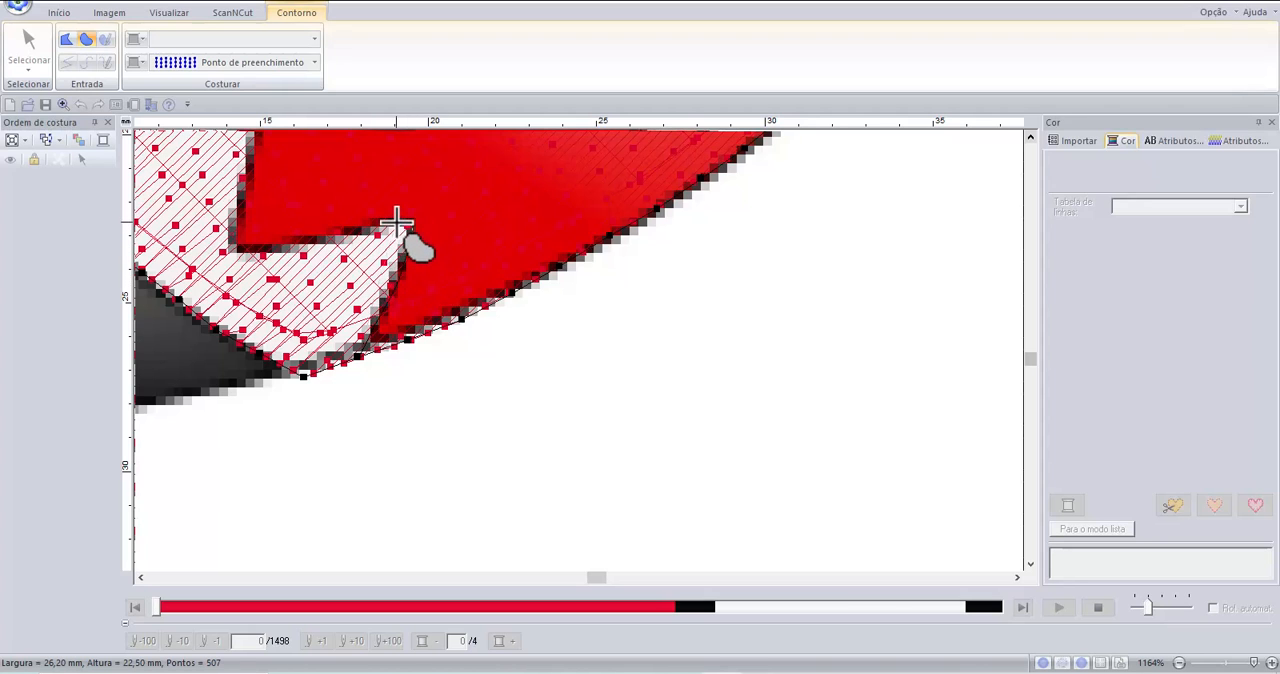
click(346, 235)
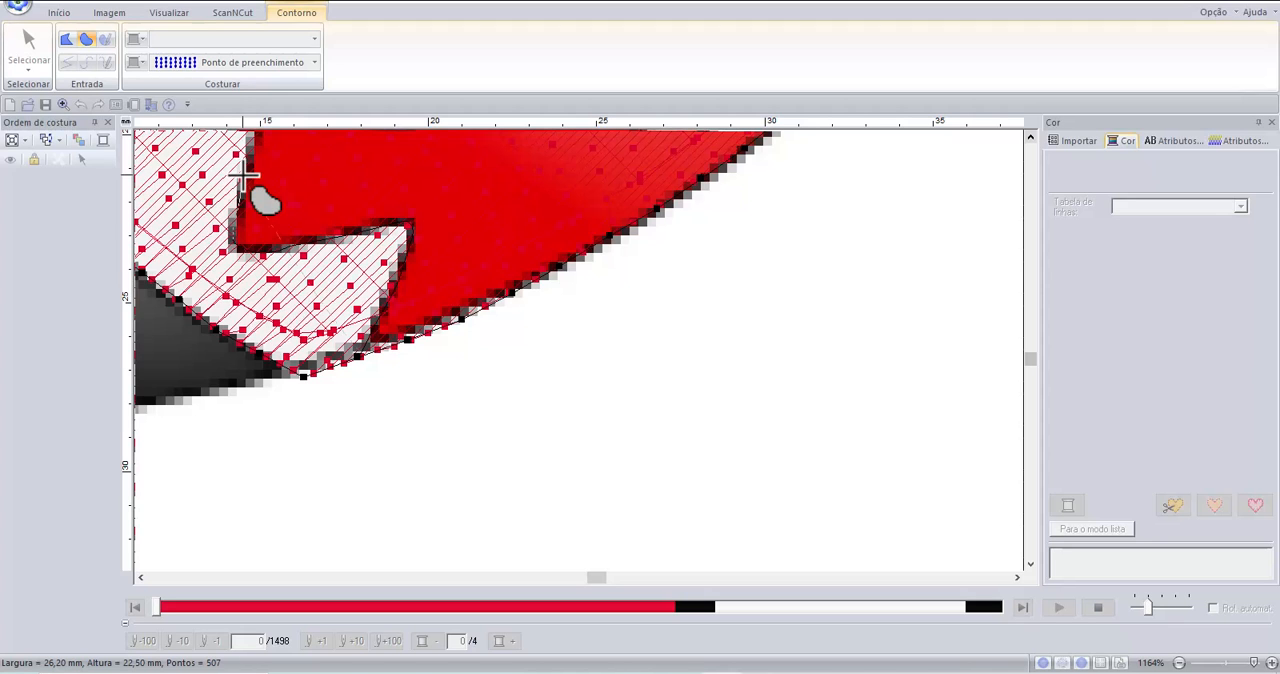
Extend the lower teeth outline up the middle tooth's side edge and around its upper corner.
scroll(243, 175, up, 2)
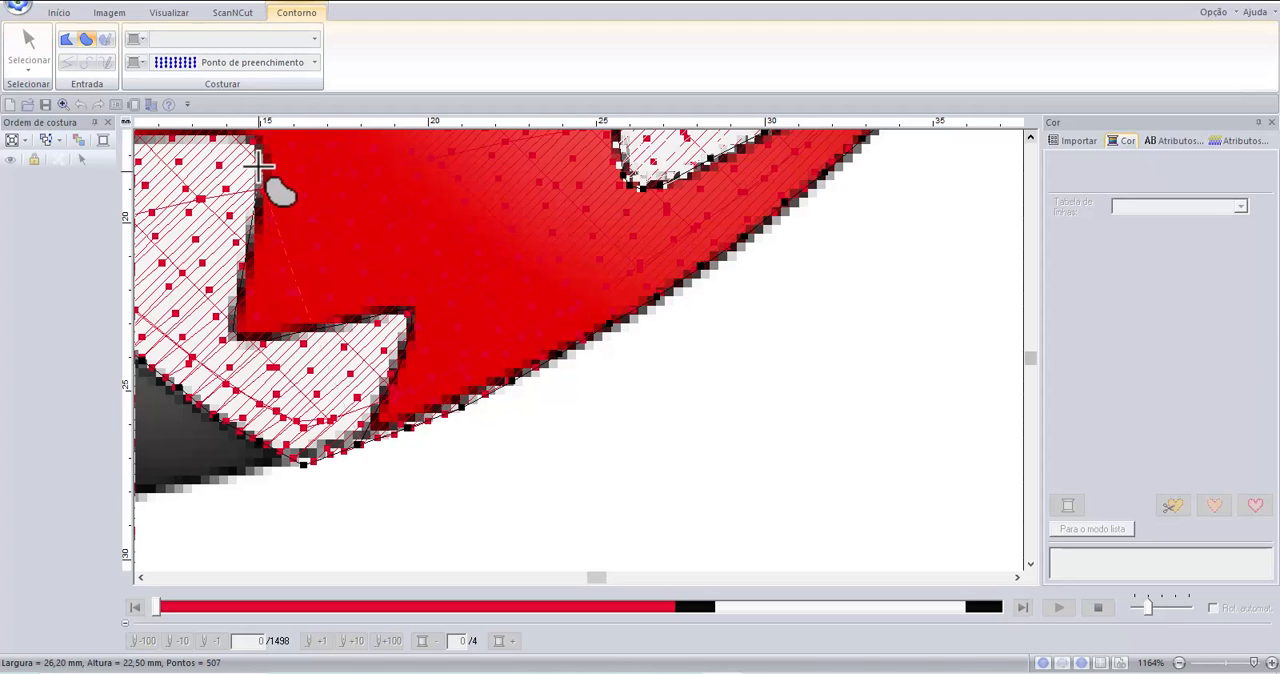
scroll(252, 148, up, 2)
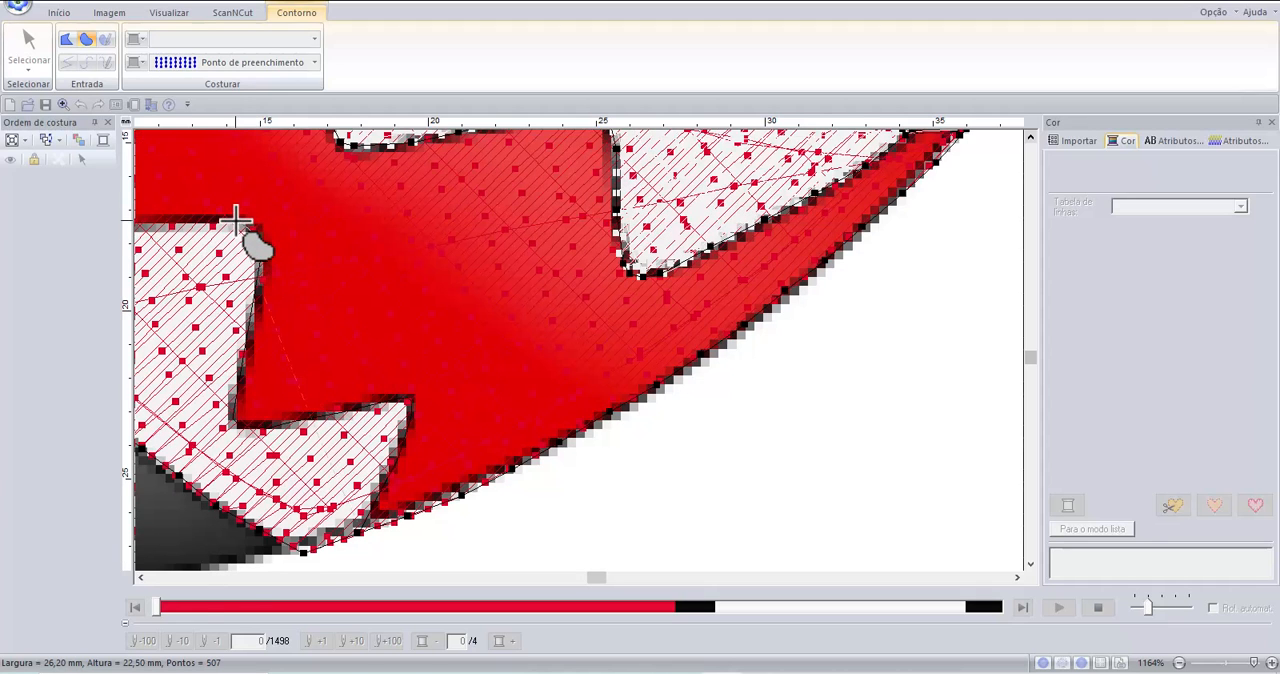
click(206, 216)
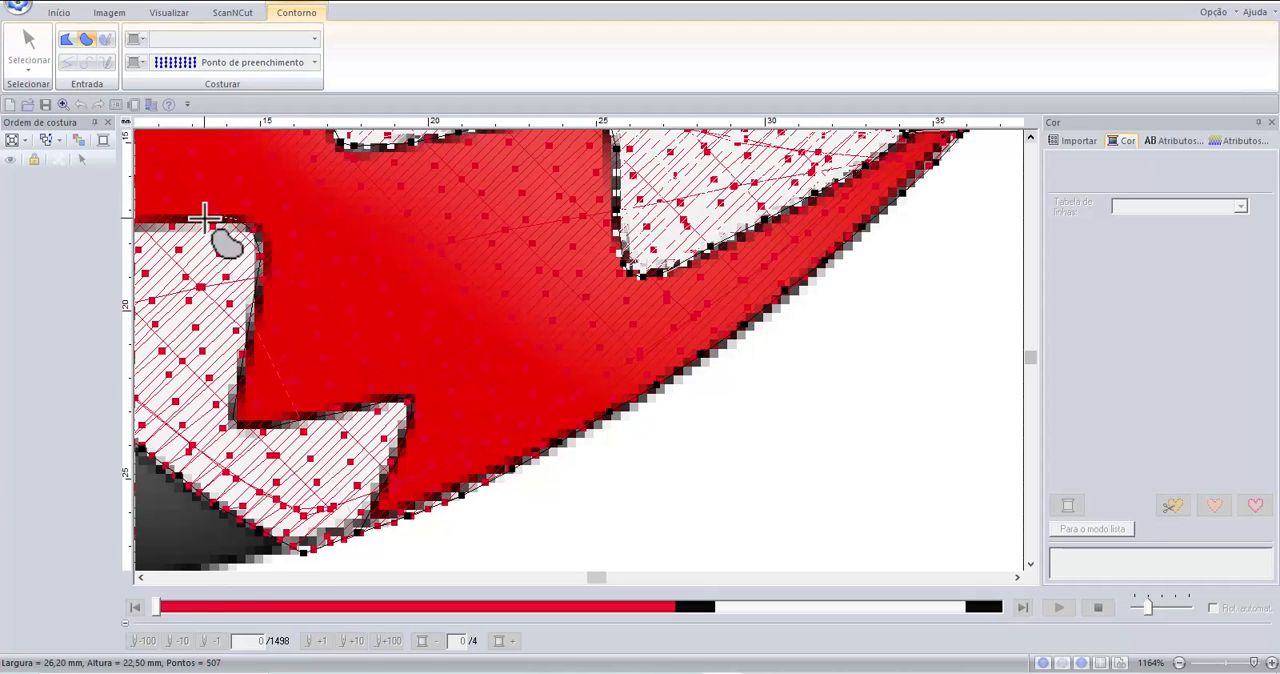
Continue the lower teeth outline along the middle tooth's upper edge and around the notch at the rear tooth's base.
click(140, 580)
click(138, 580)
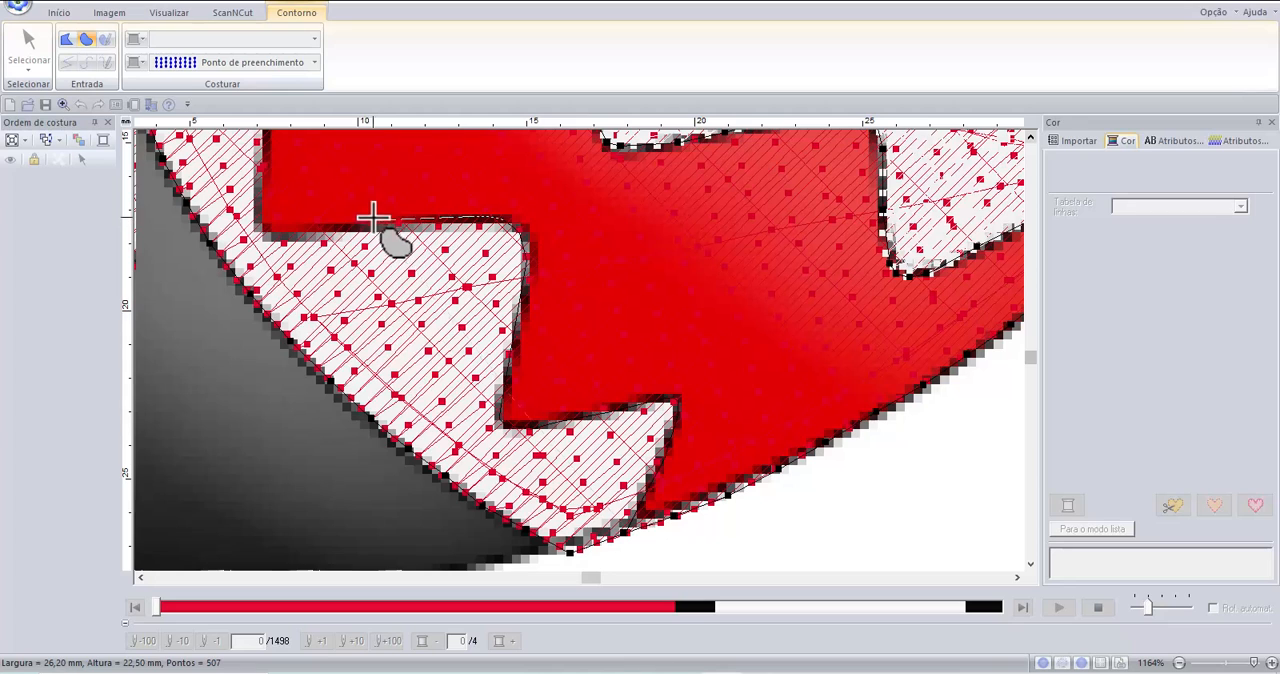
click(341, 225)
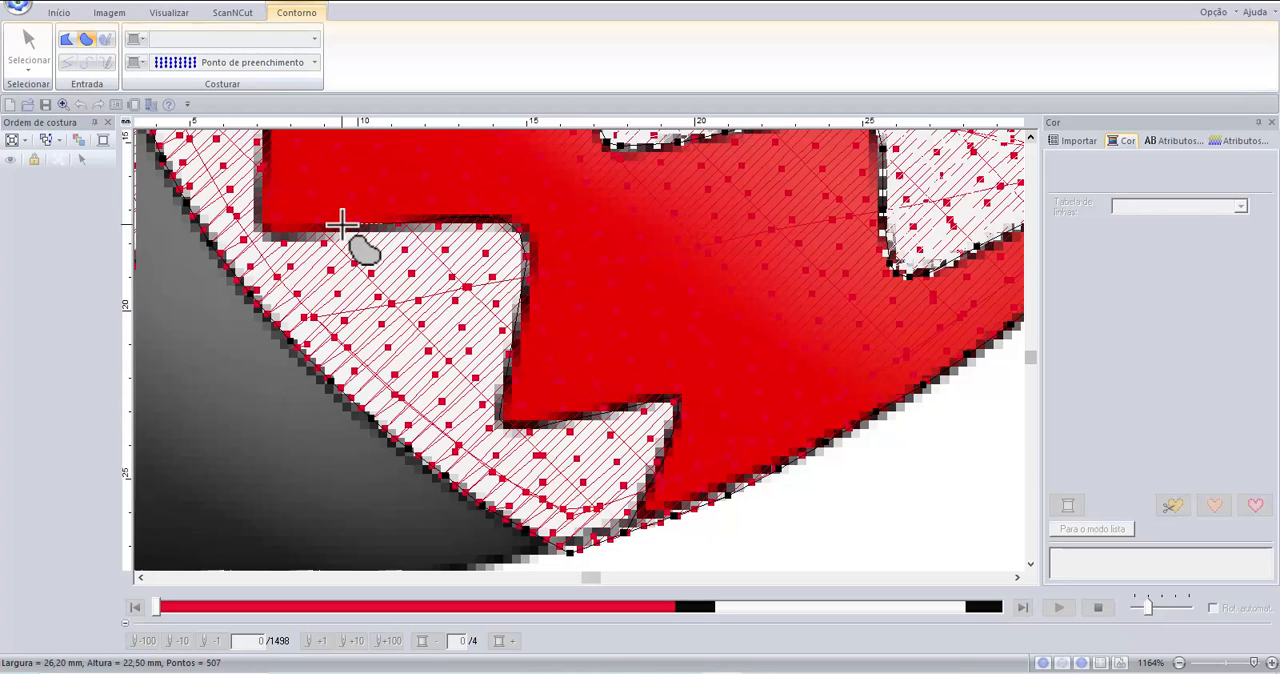
click(307, 227)
click(277, 229)
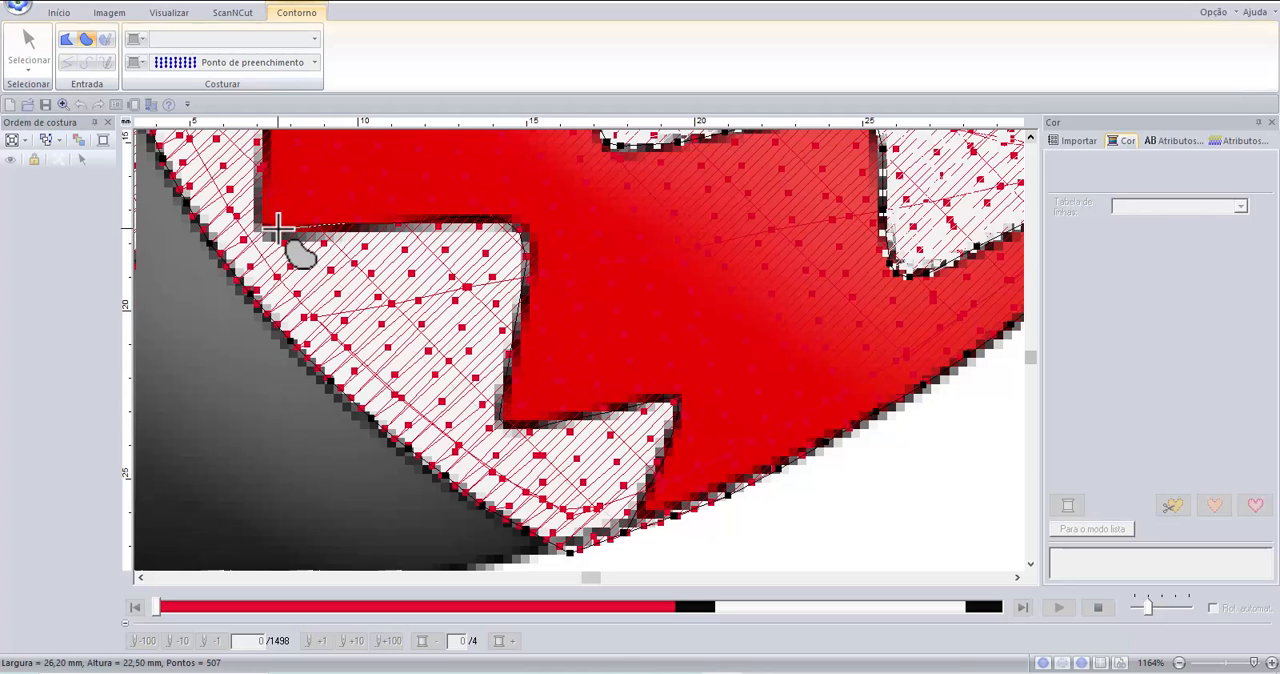
click(261, 217)
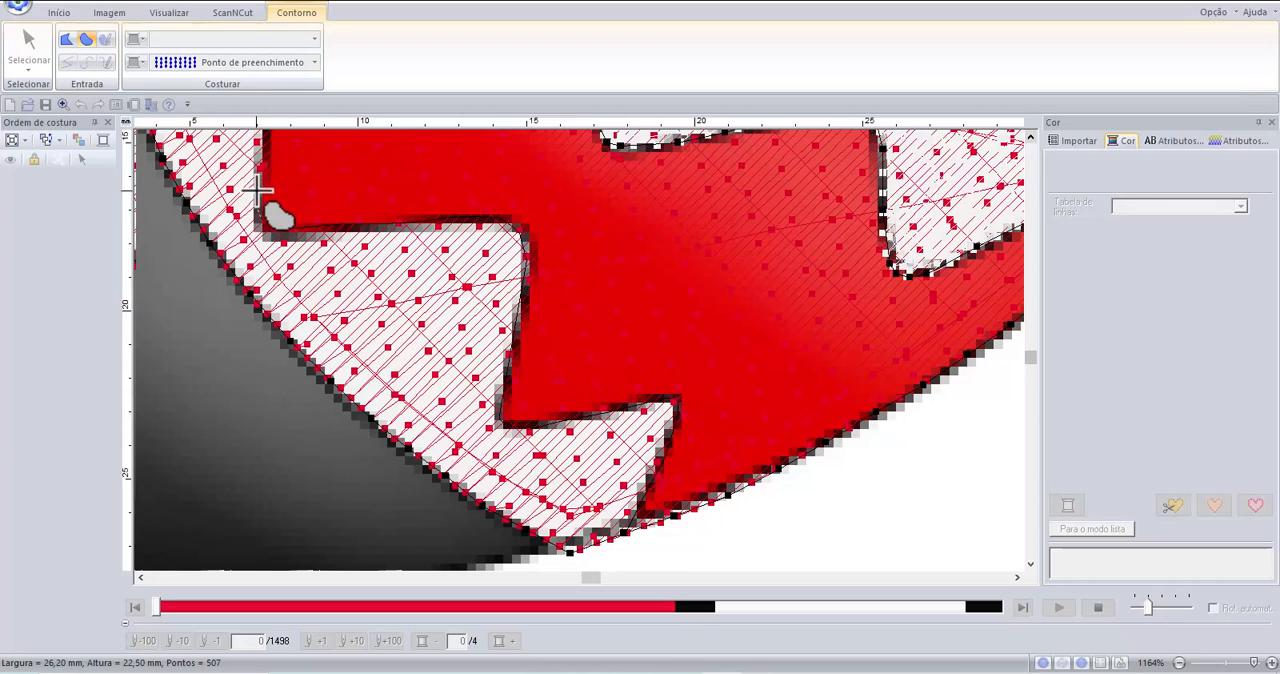
Trace the lower teeth outline up the rear tooth's side and along its top edge toward the mouth's back edge.
scroll(269, 261, up, 1)
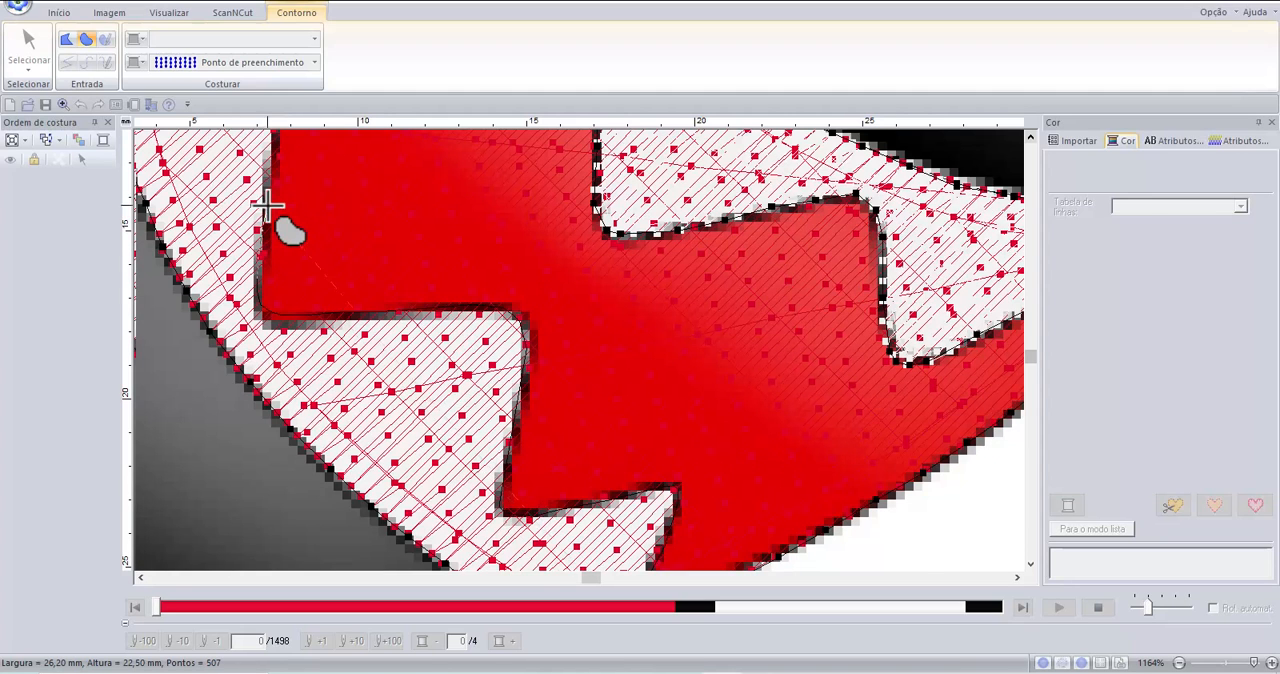
scroll(283, 208, up, 1)
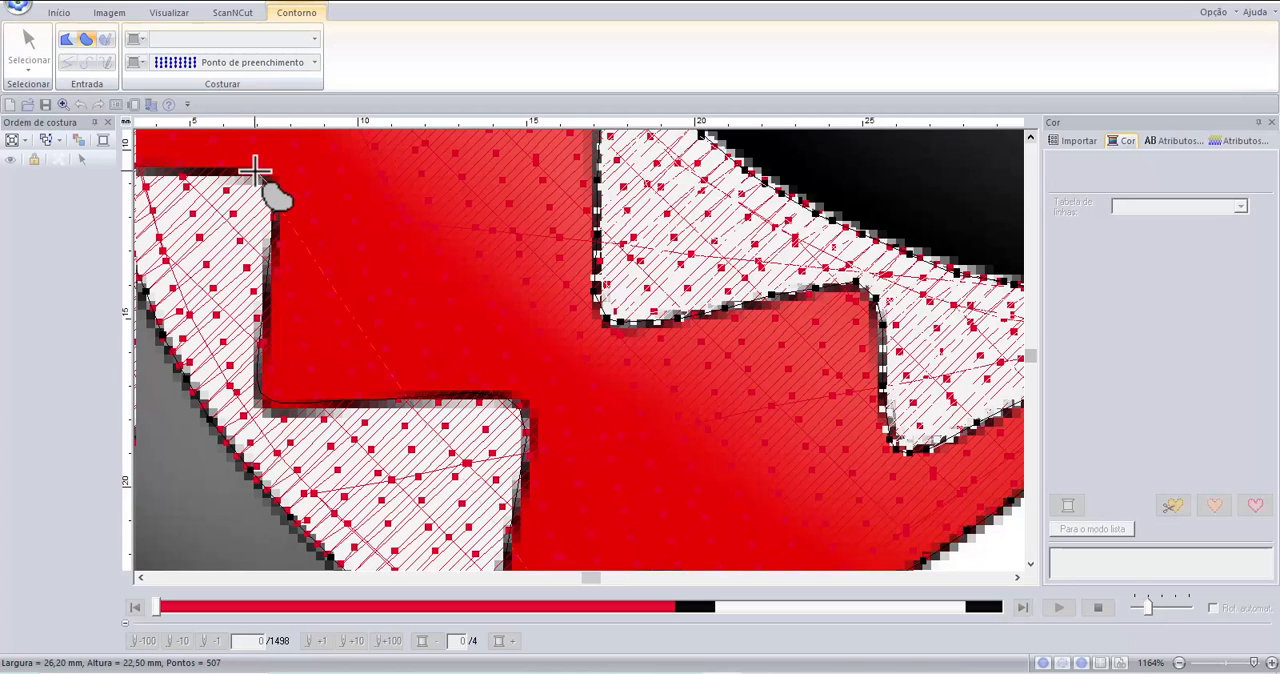
click(213, 169)
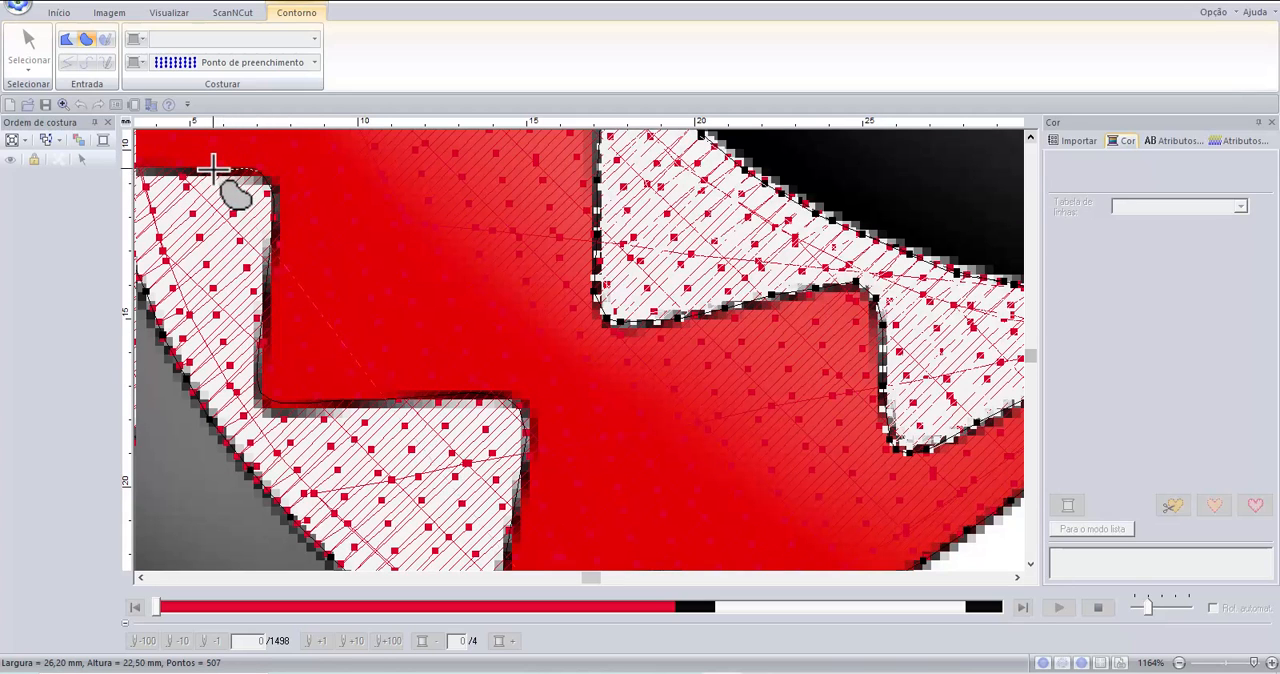
click(140, 577)
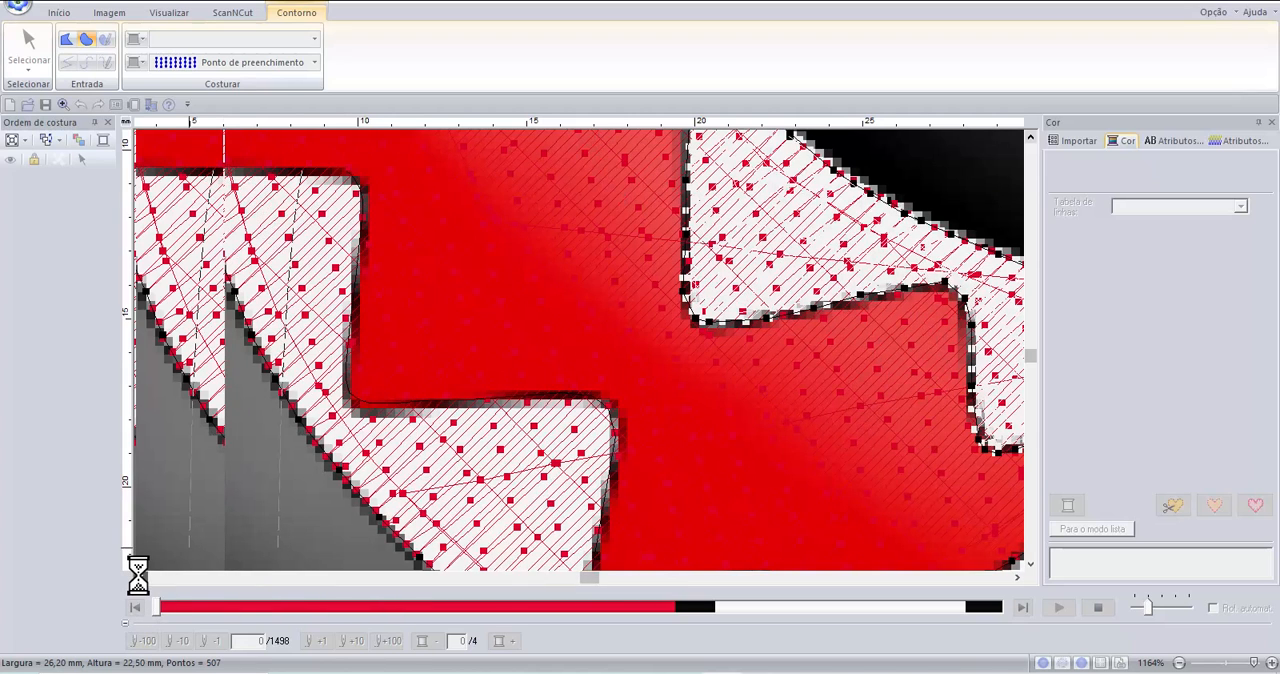
click(140, 577)
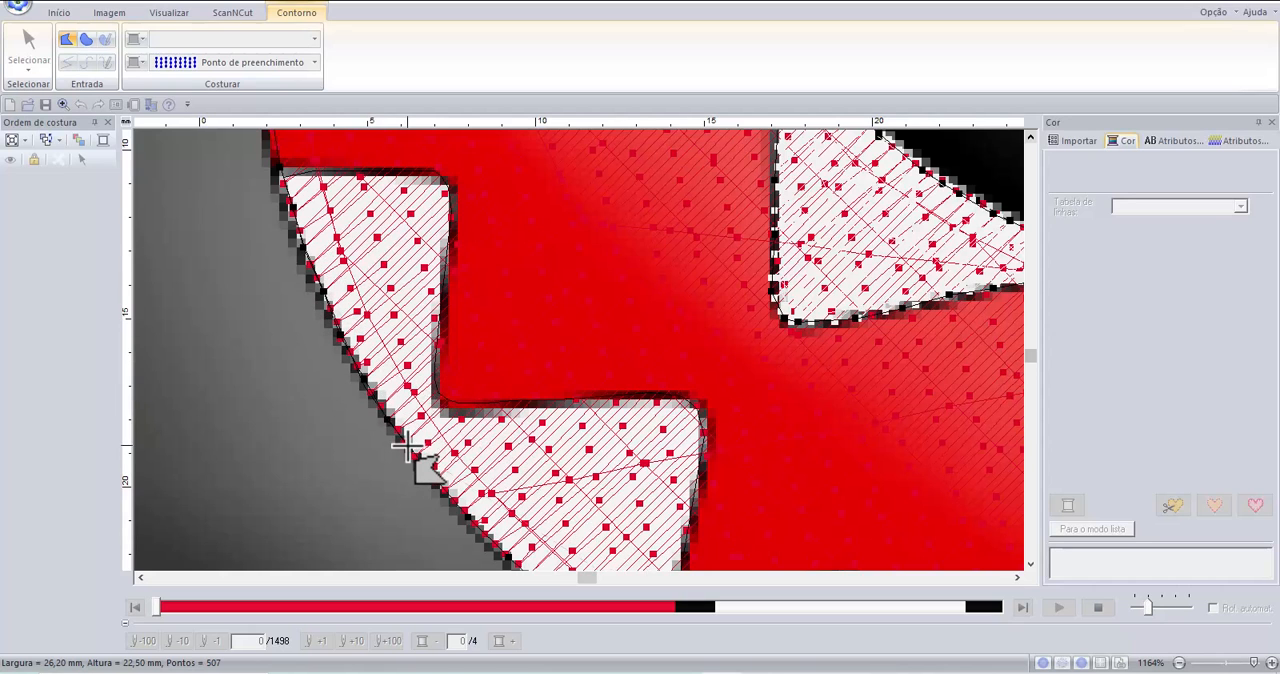
Trace the lower teeth outline with straight segments down the mouth's lower edge to the front corner and complete the closed shape.
click(334, 387)
scroll(465, 443, down, 1)
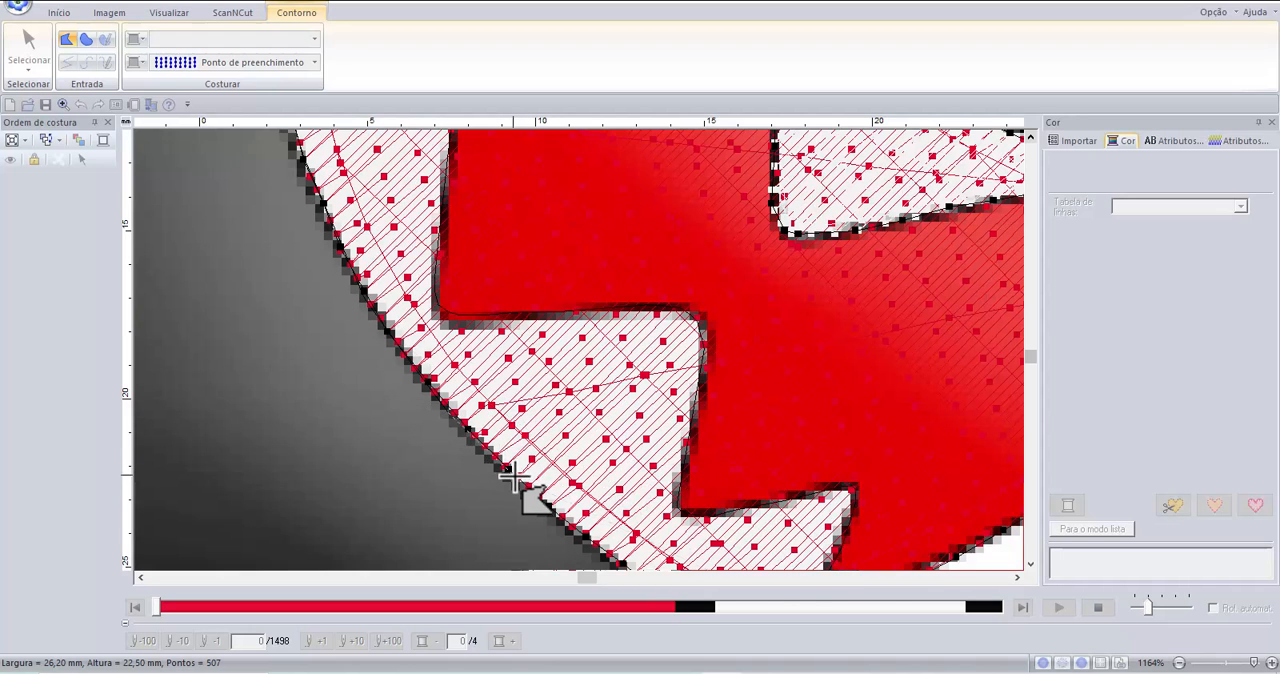
click(588, 538)
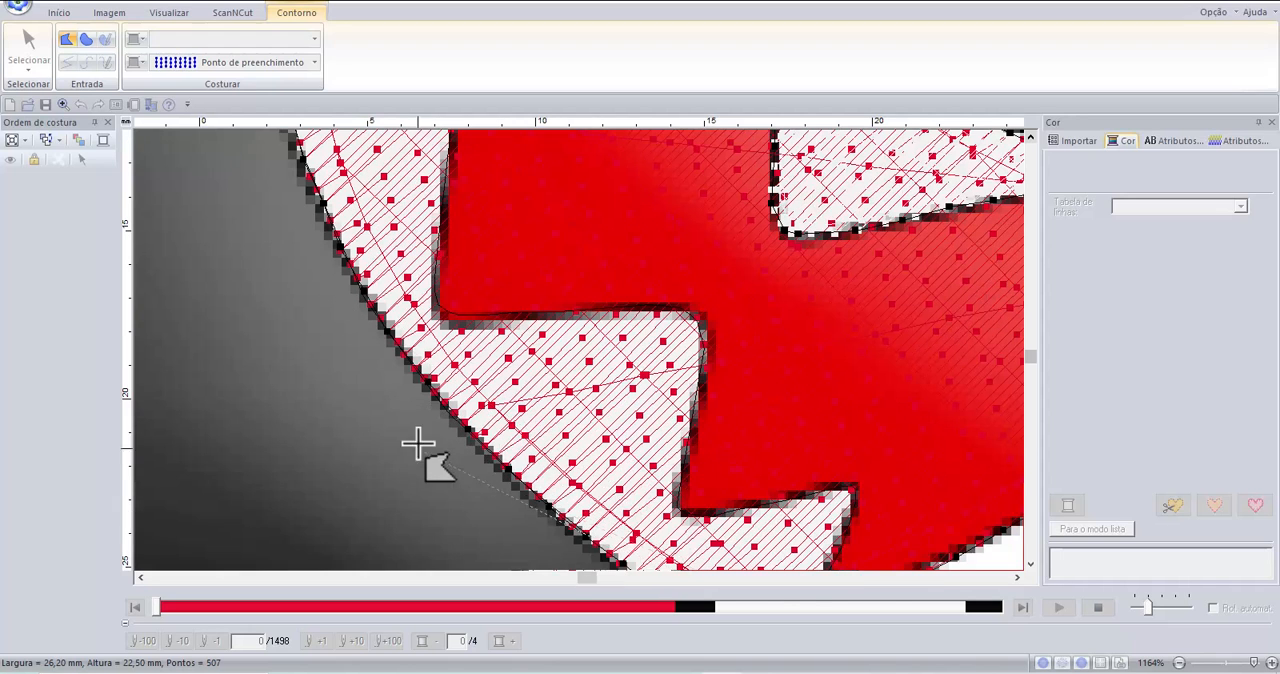
scroll(403, 411, down, 1)
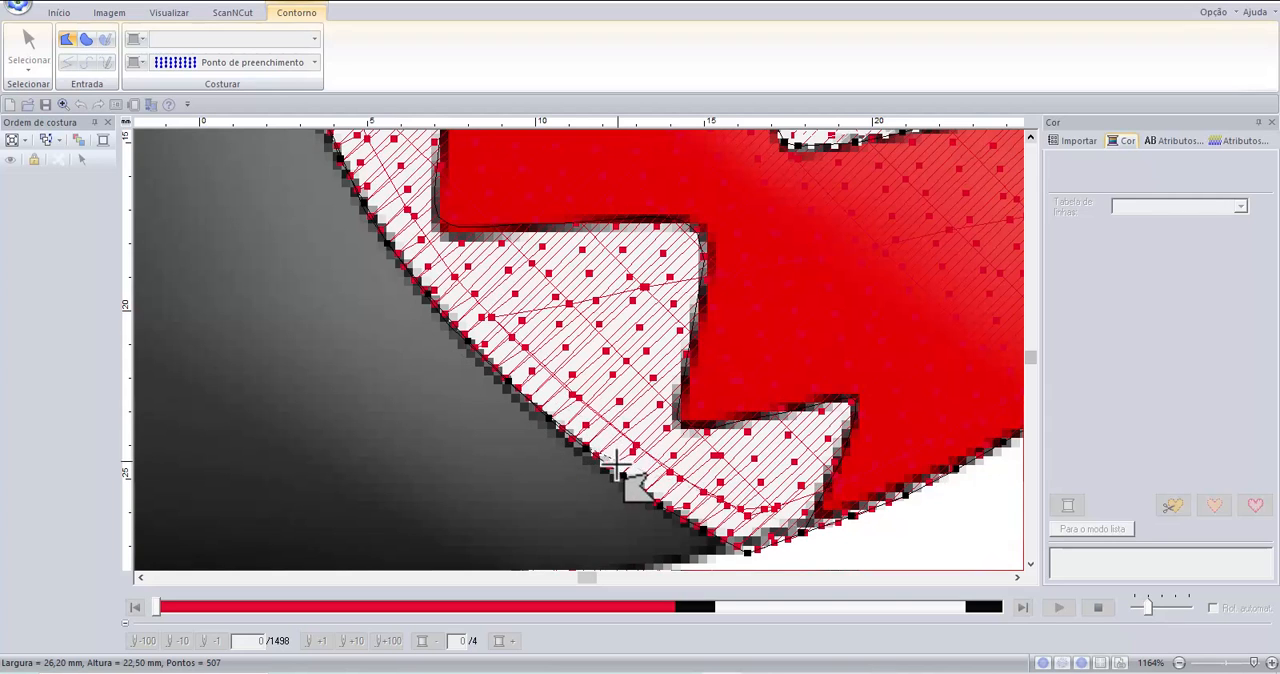
click(659, 510)
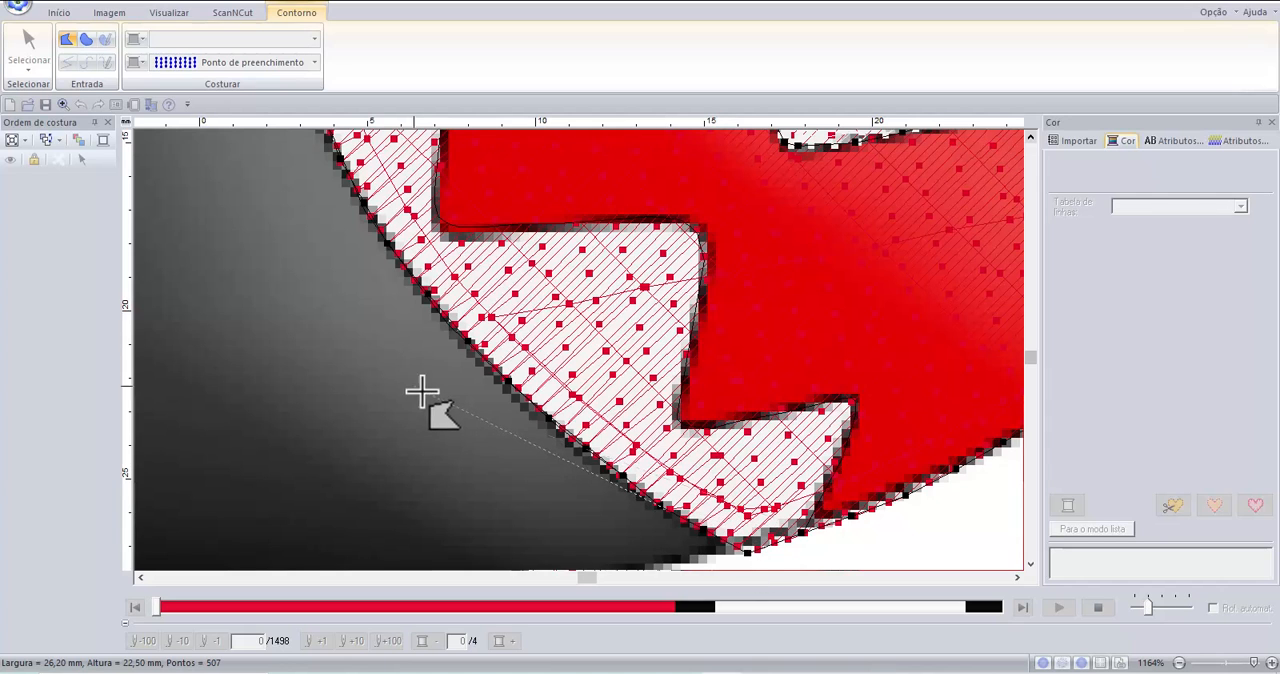
double_click(741, 549)
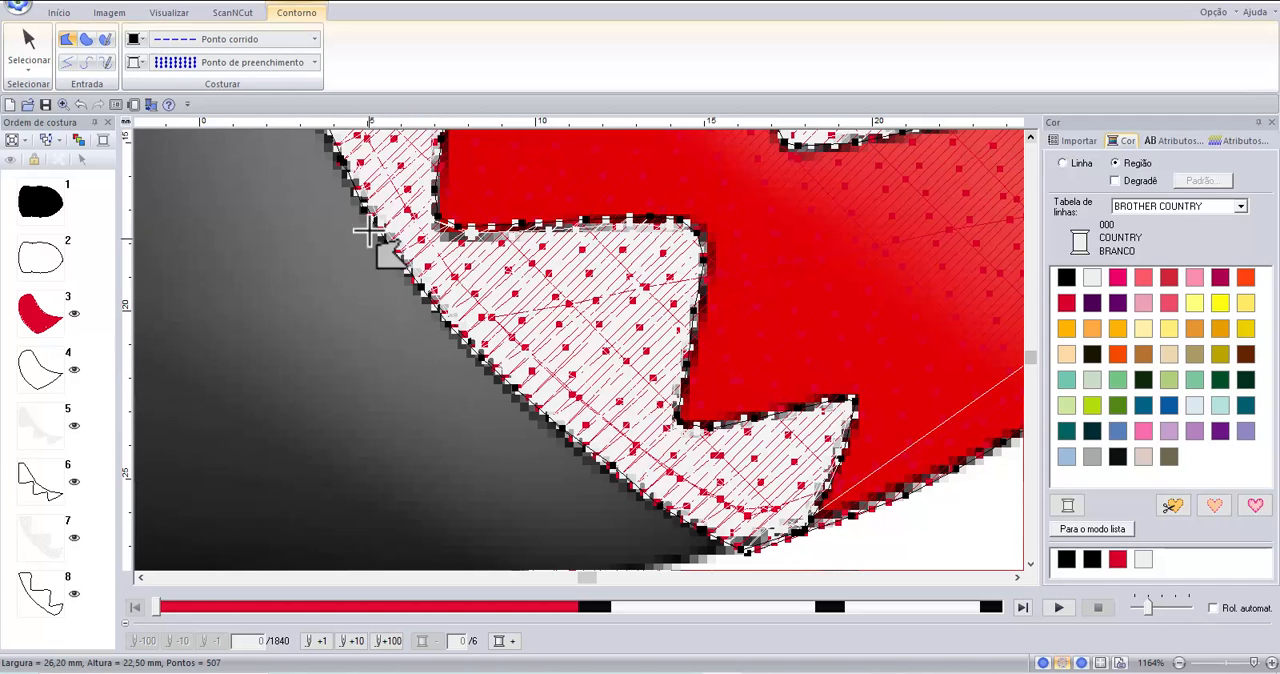
Fit the whole design in view and make the hidden black body shape visible again.
click(59, 13)
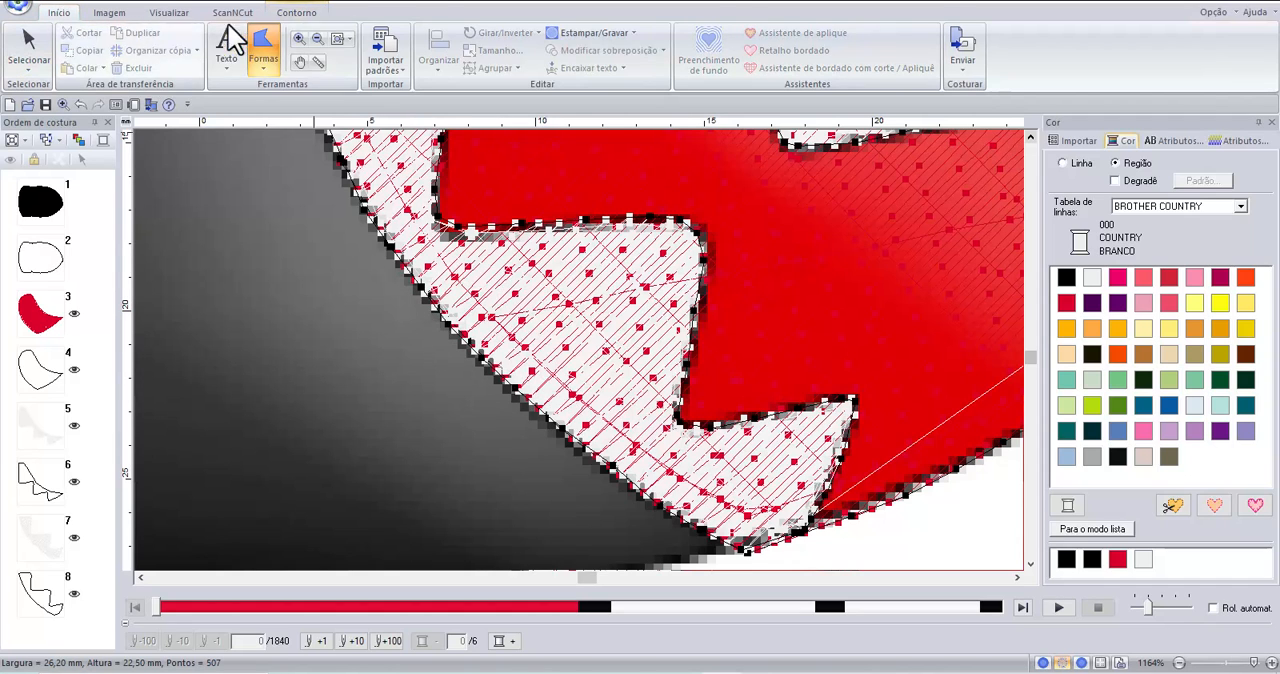
click(337, 42)
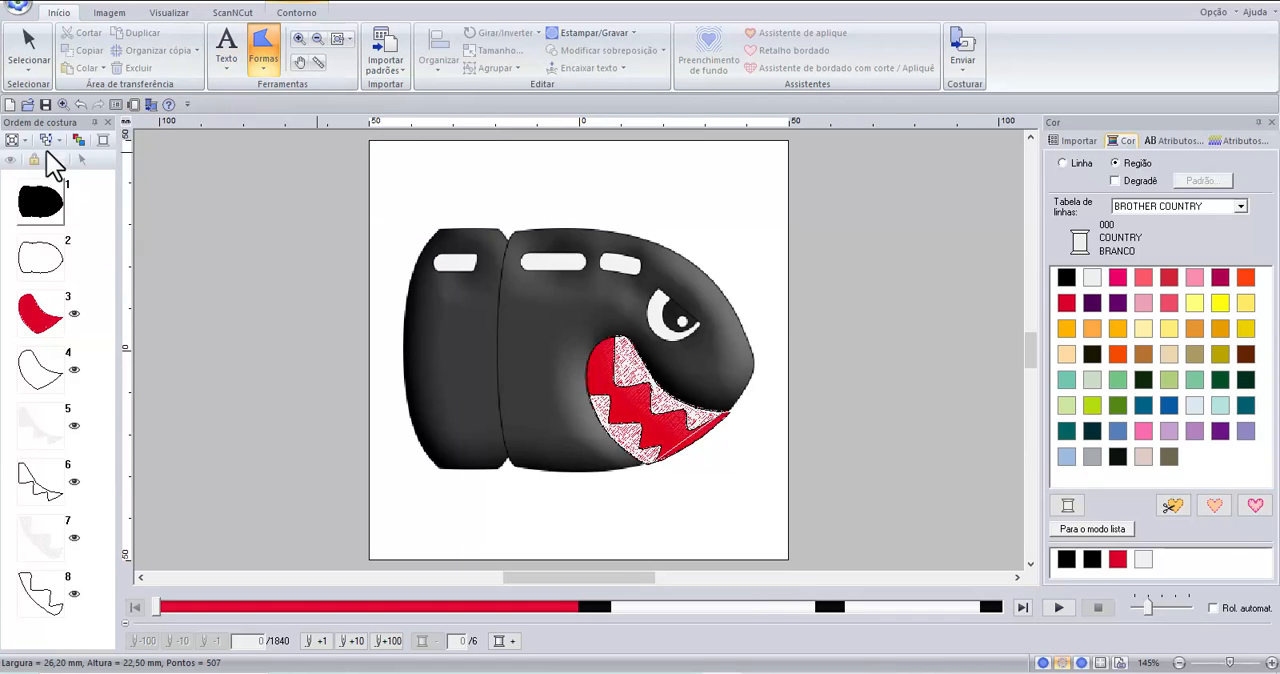
click(42, 200)
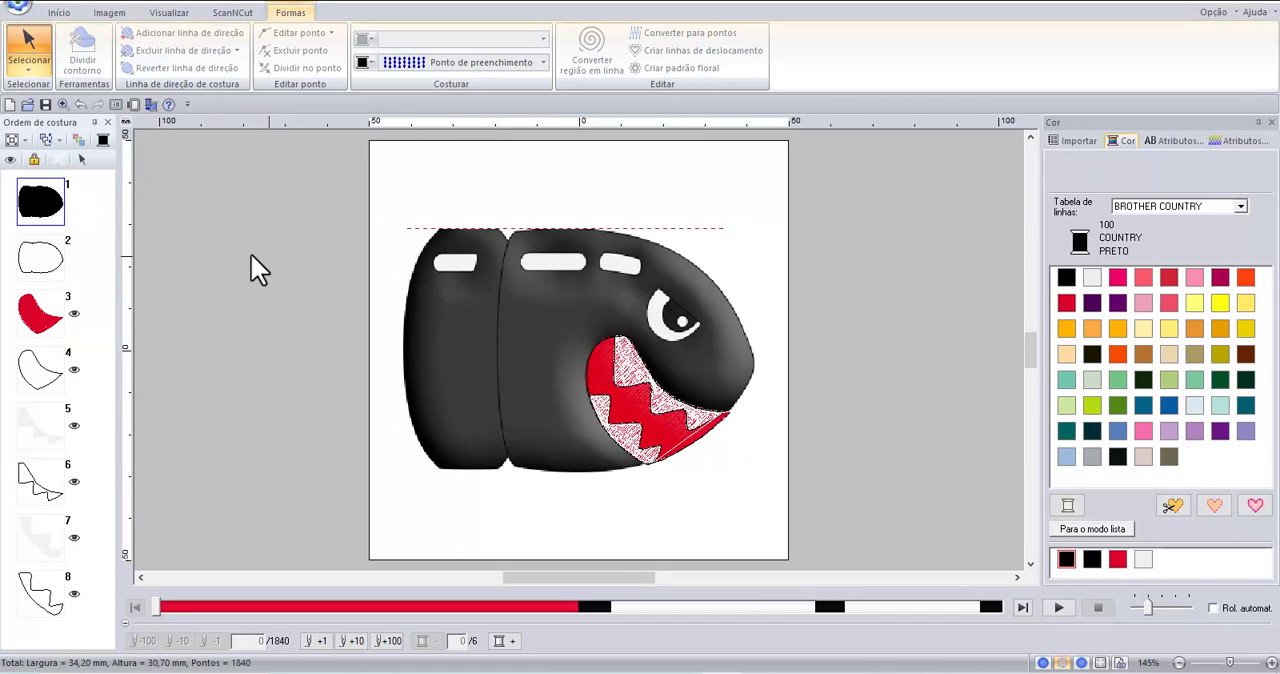
click(10, 159)
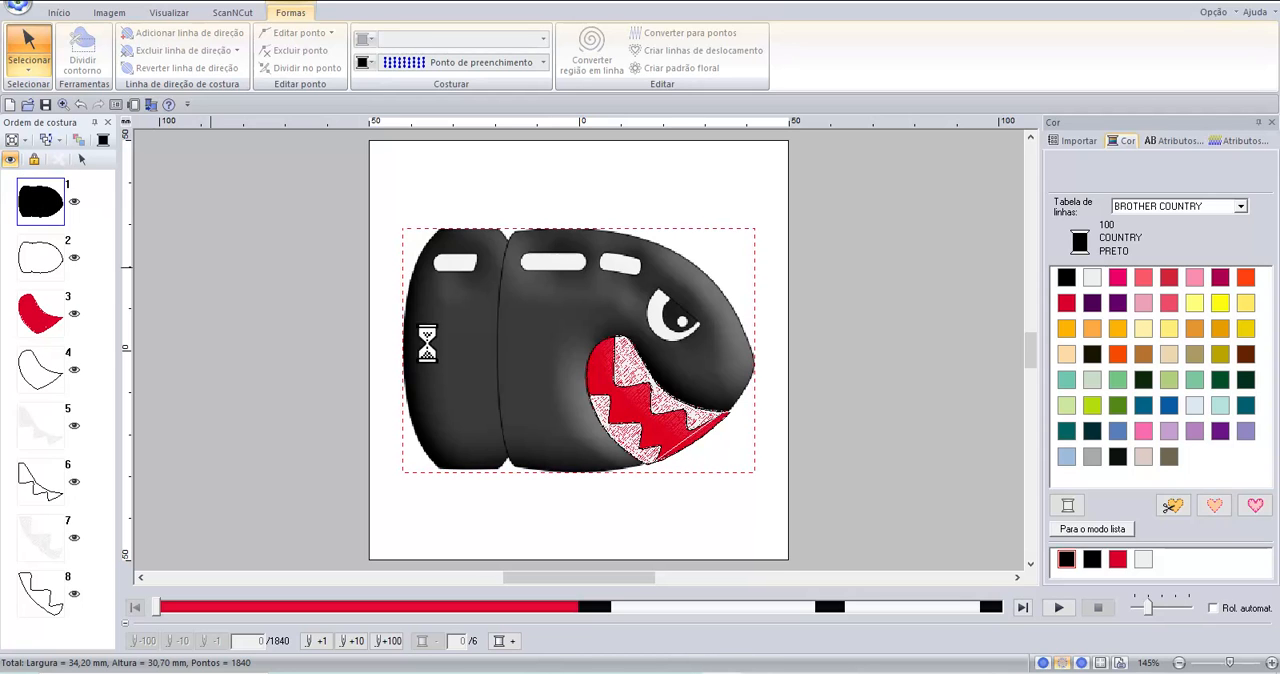
Preview the full design in realistic view and return to the stitch view.
click(164, 14)
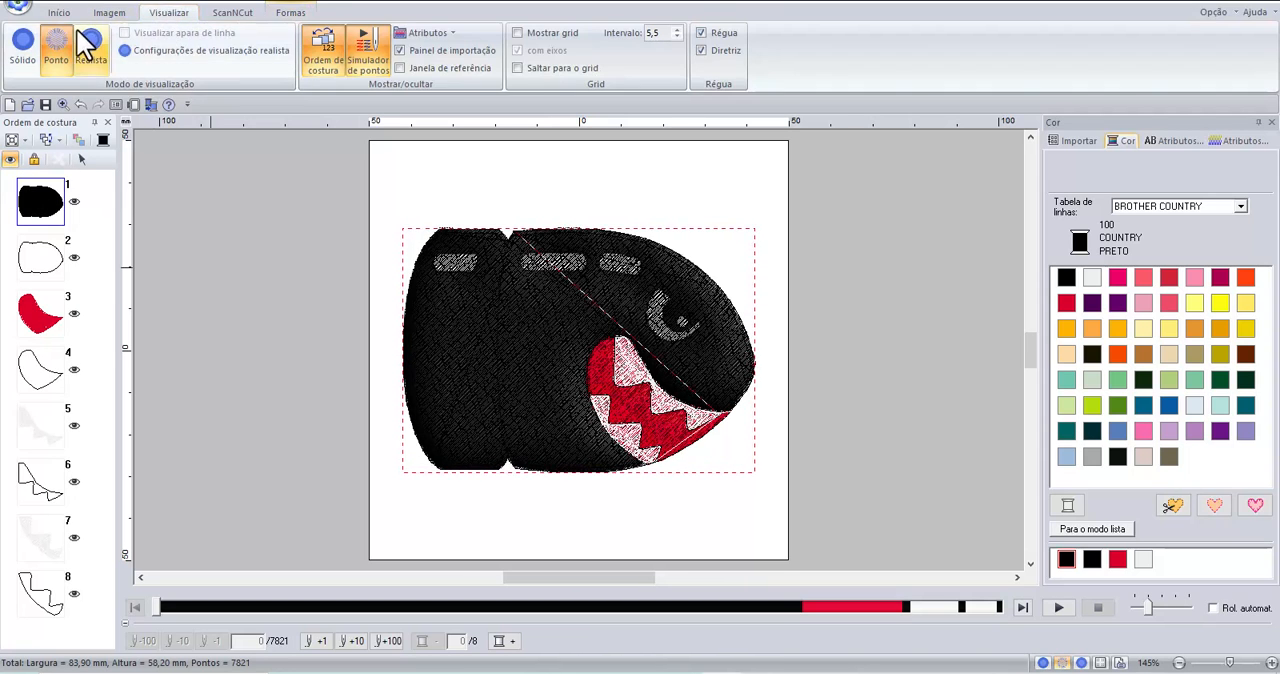
click(90, 47)
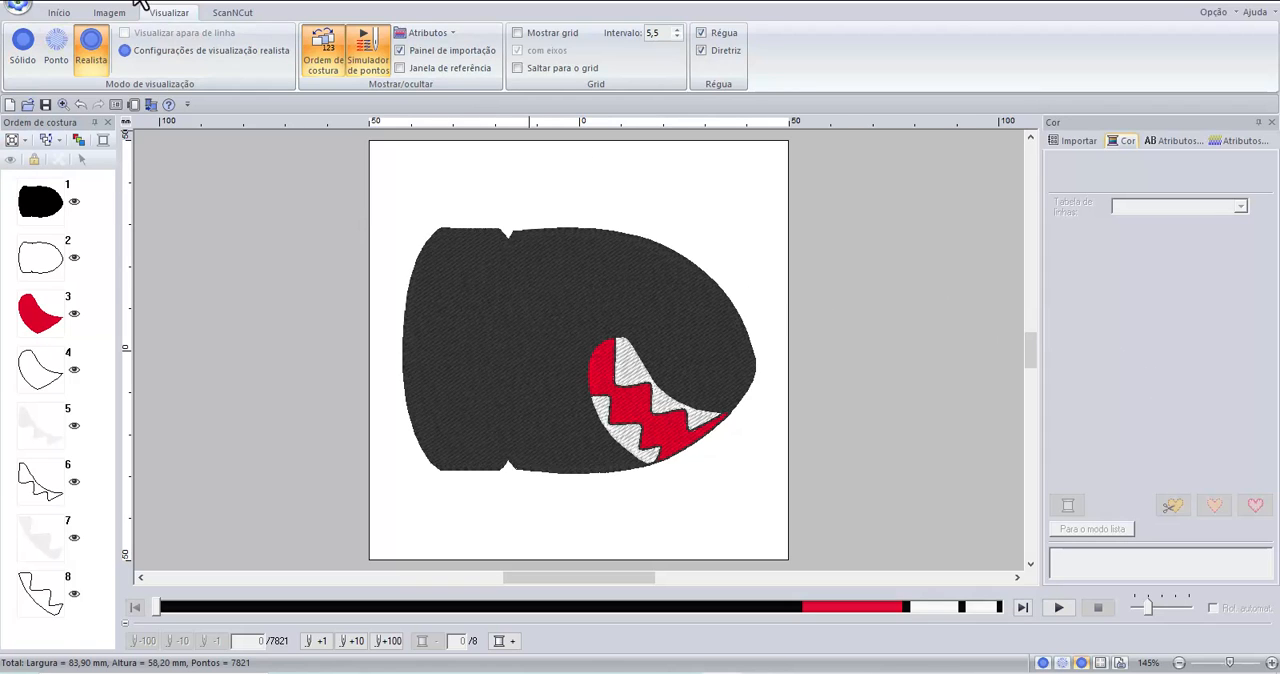
click(59, 40)
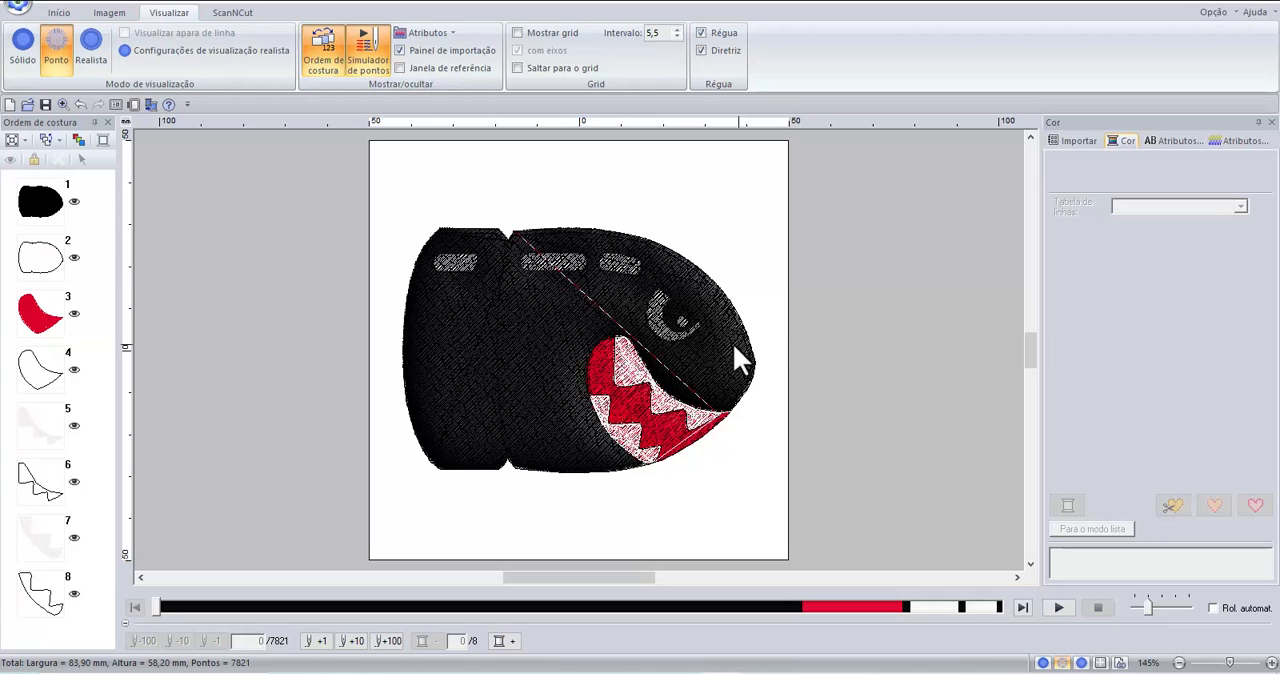
Enlarge the view around the bullet's eye and mouth.
scroll(683, 322, up, 1)
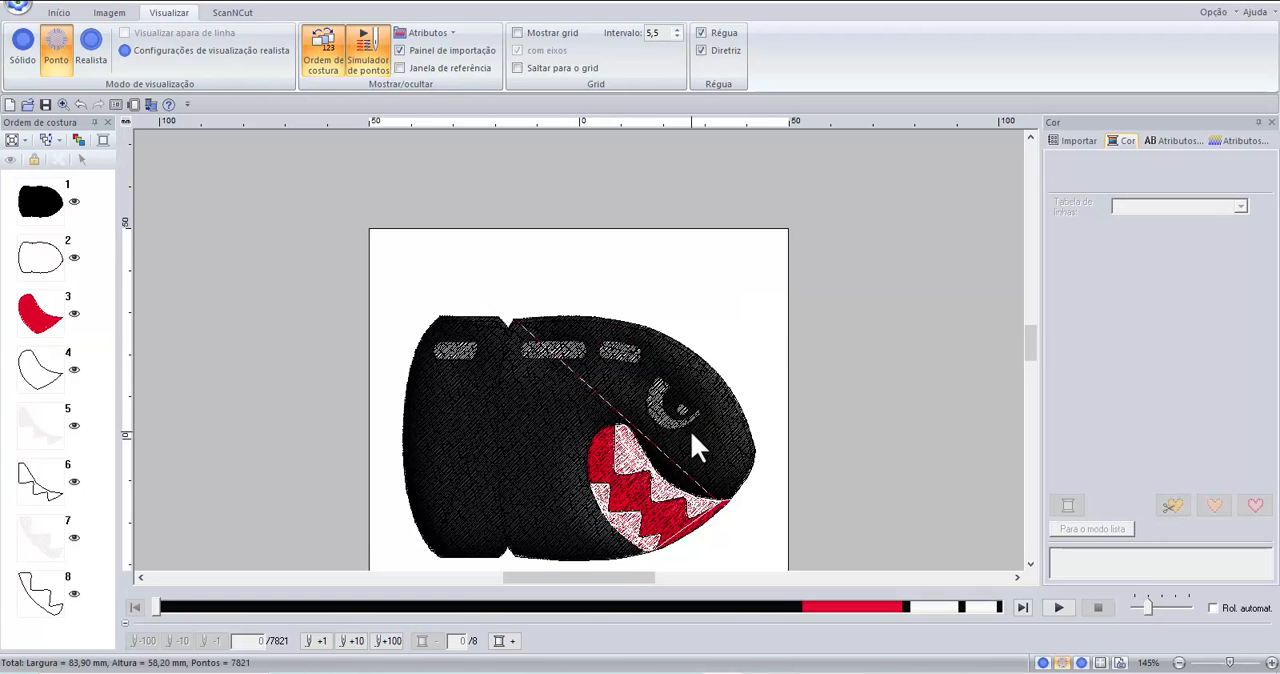
scroll(689, 432, up, 1)
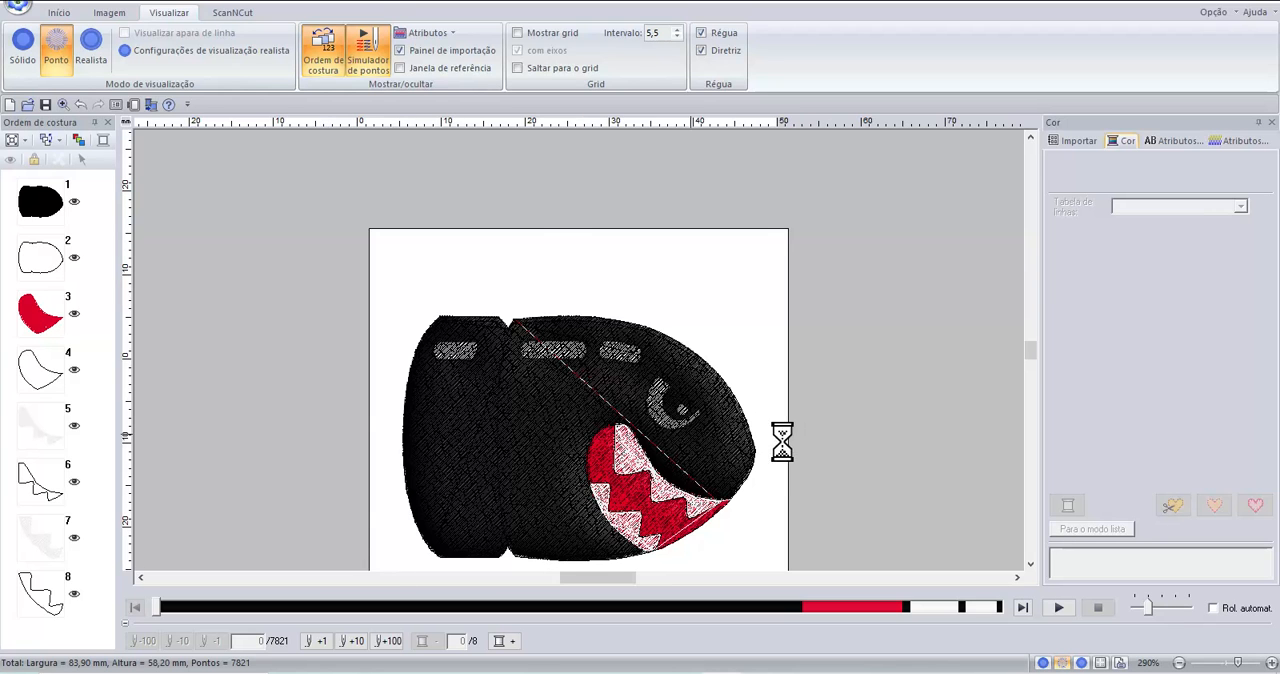
scroll(537, 282, up, 1)
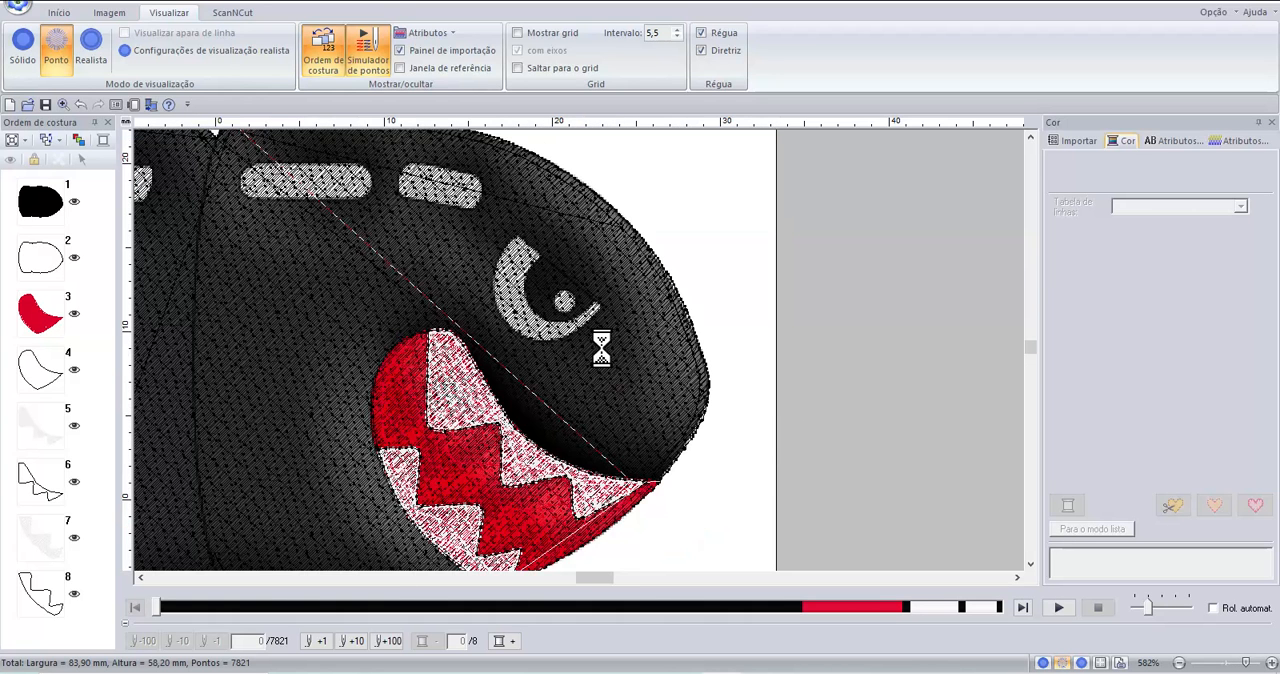
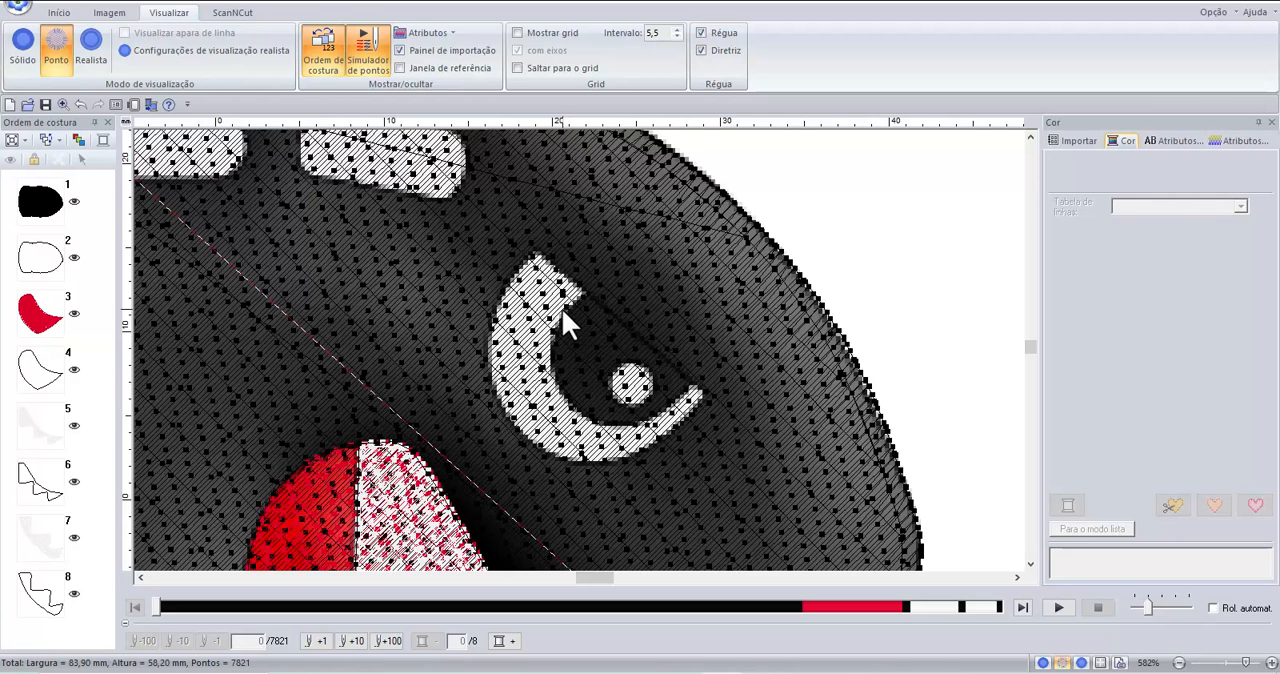
Draw a white-filled preset shape with a flat top and rounded bottom over the bullet's eye, about 12.4 mm wide and 9.2 mm high.
click(57, 13)
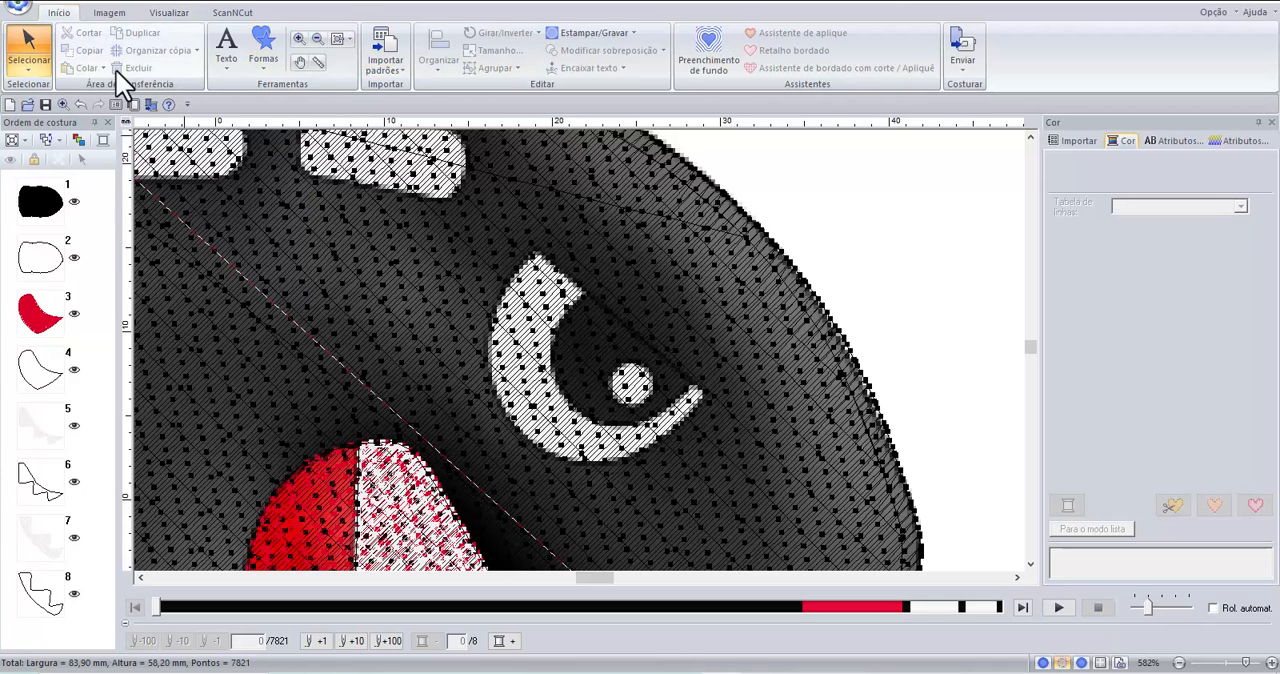
click(262, 50)
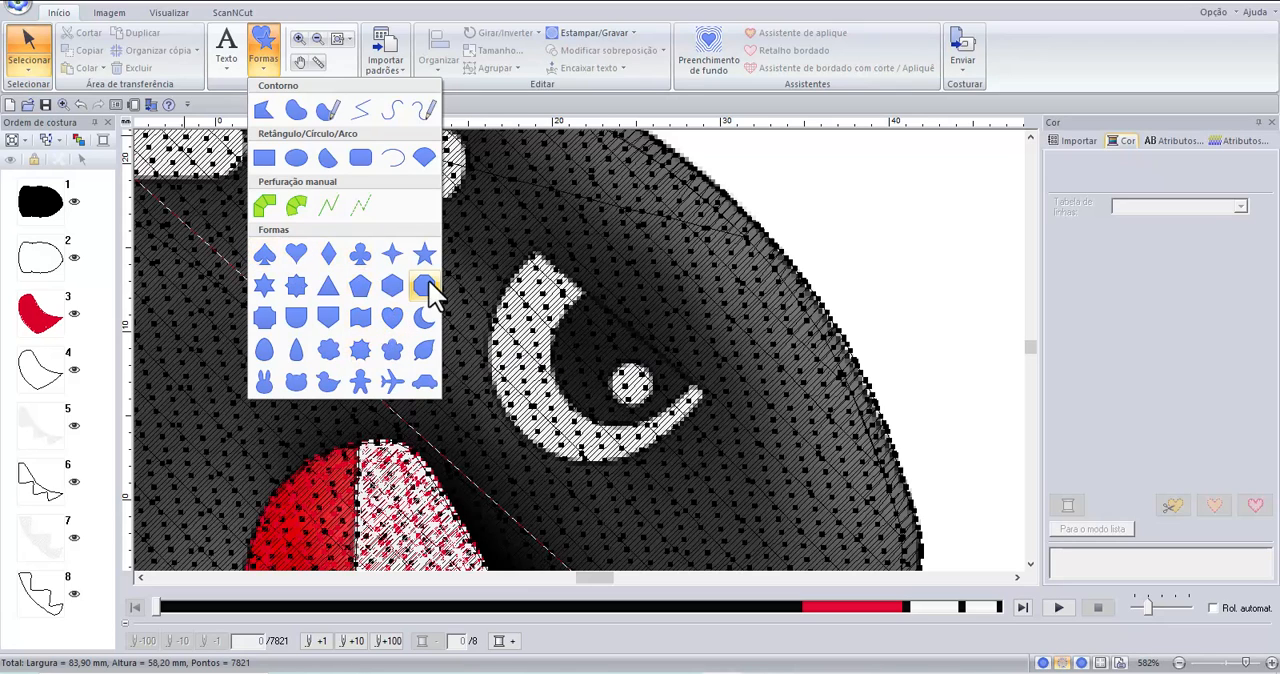
click(298, 313)
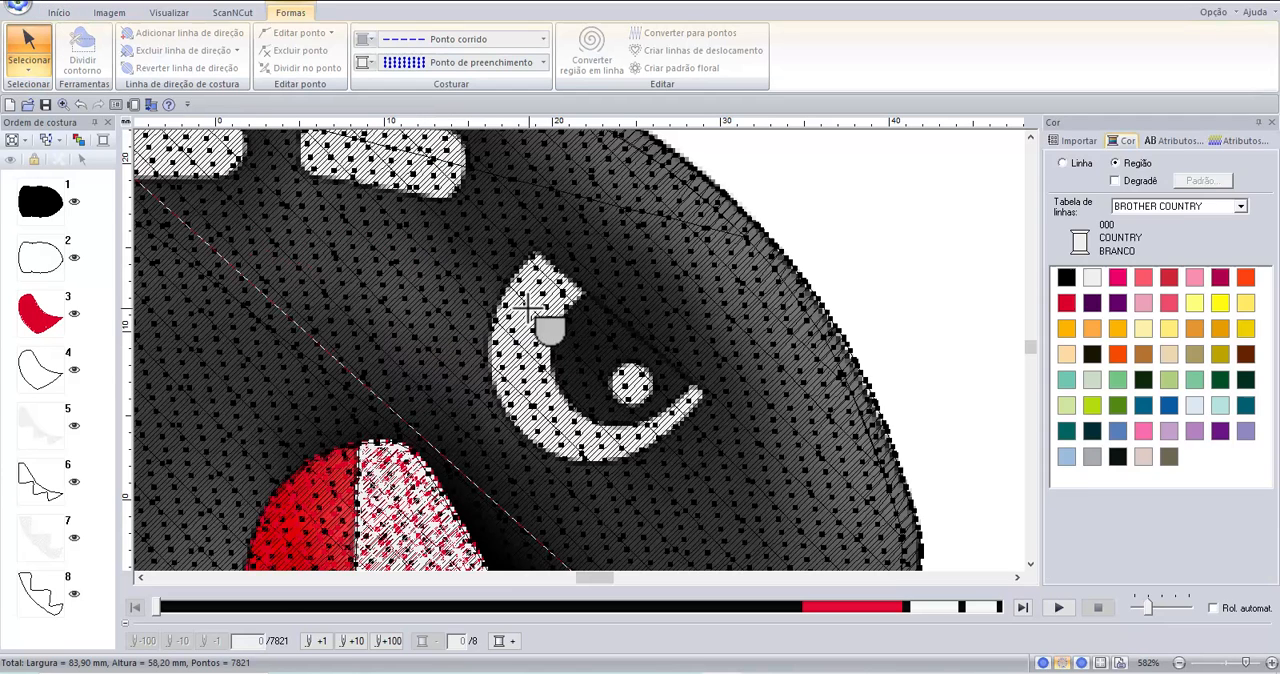
drag(497, 291, 698, 446)
drag(699, 447, 702, 442)
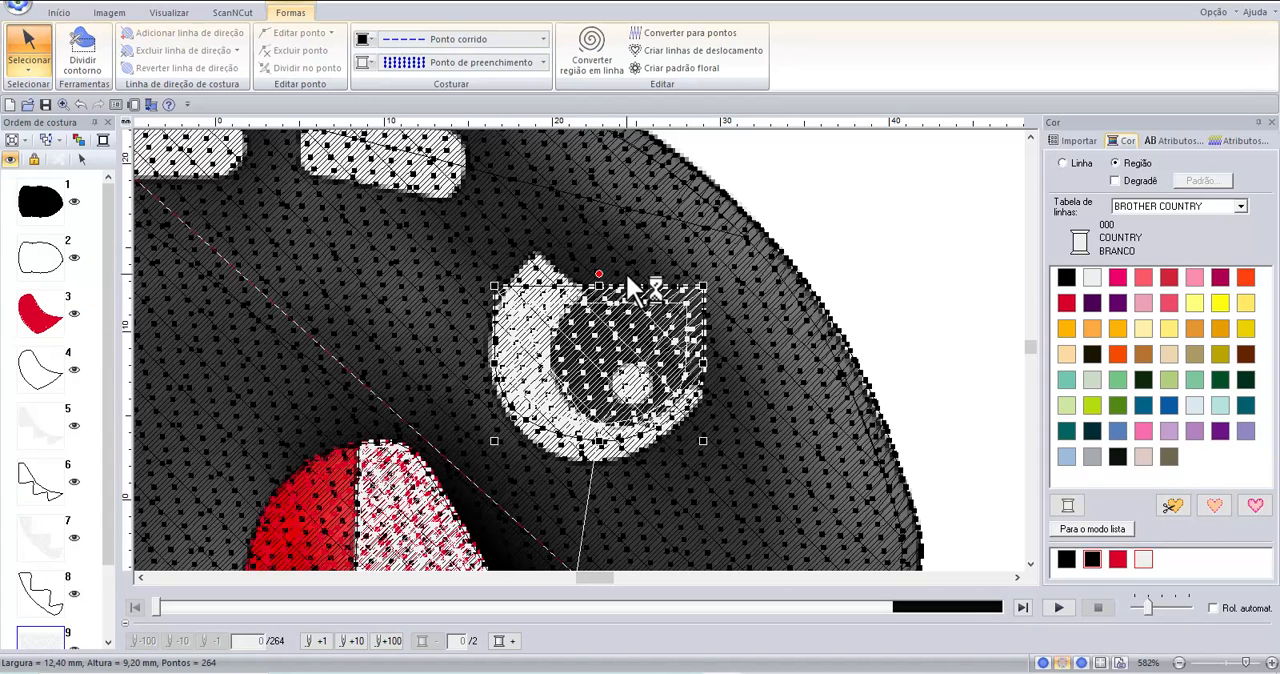
Rotate the eye shape to 324 degrees, align it over the traced image's eye, narrow it to about 13 mm wide, and deselect it.
drag(598, 273, 643, 298)
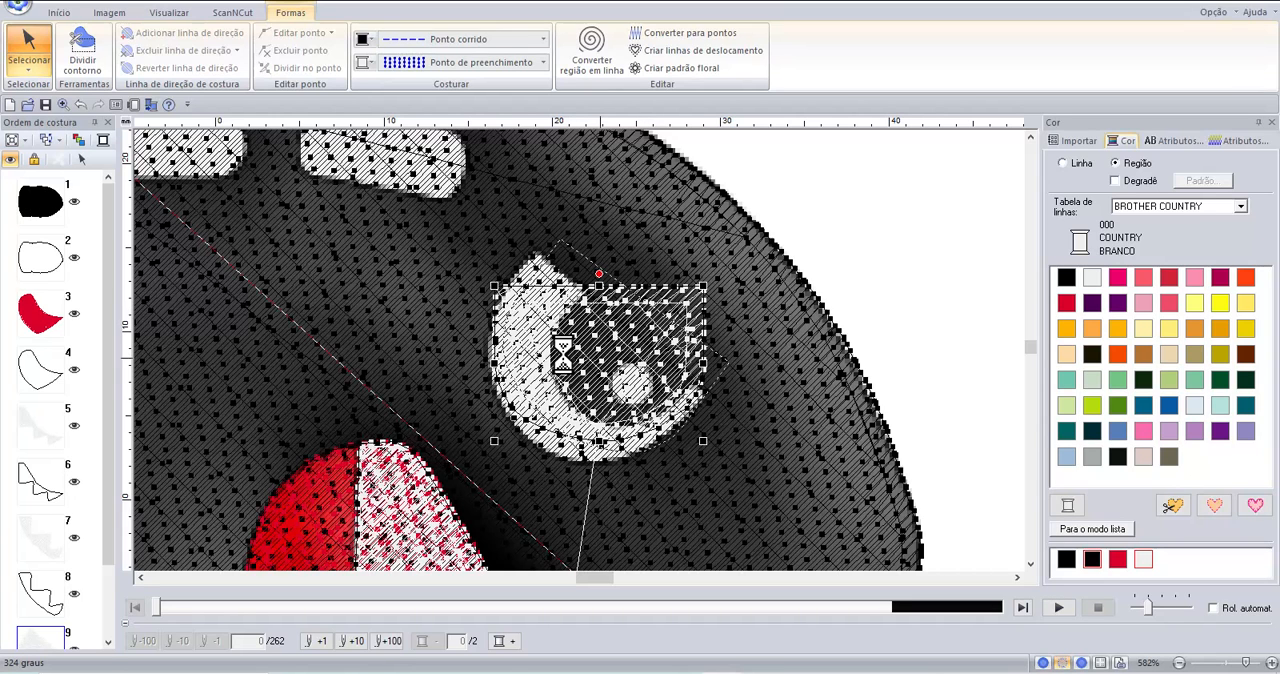
drag(597, 342, 574, 360)
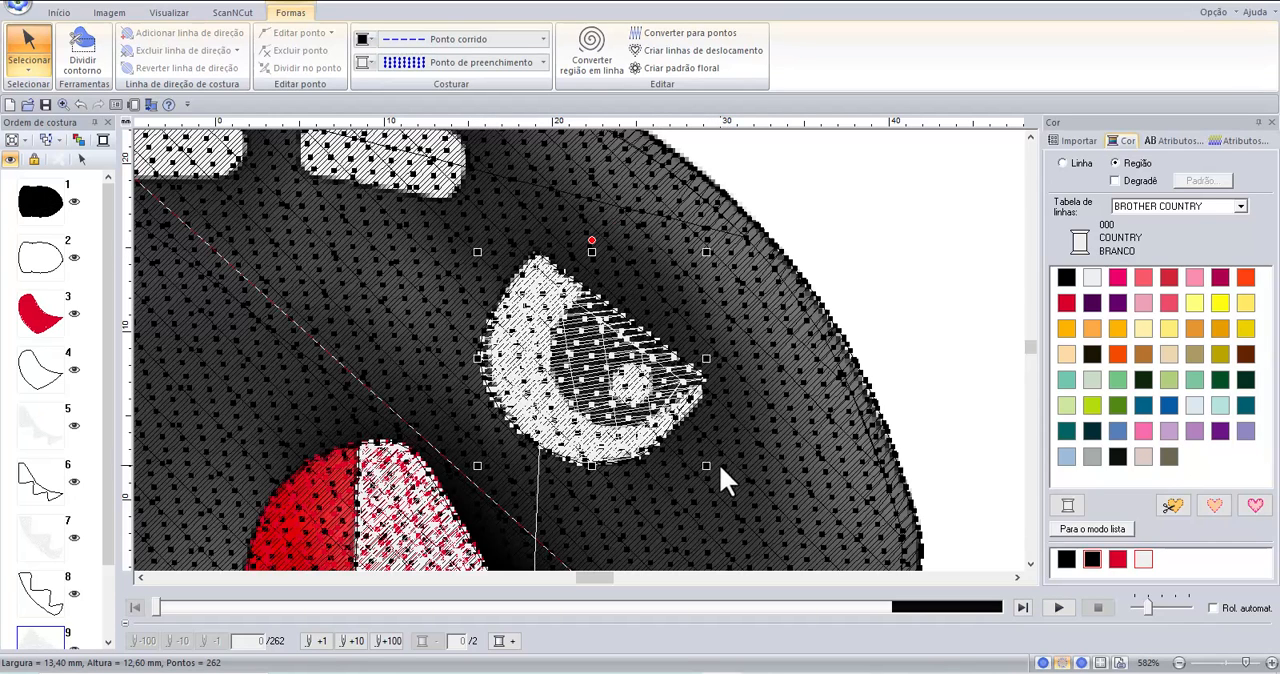
drag(479, 359, 485, 360)
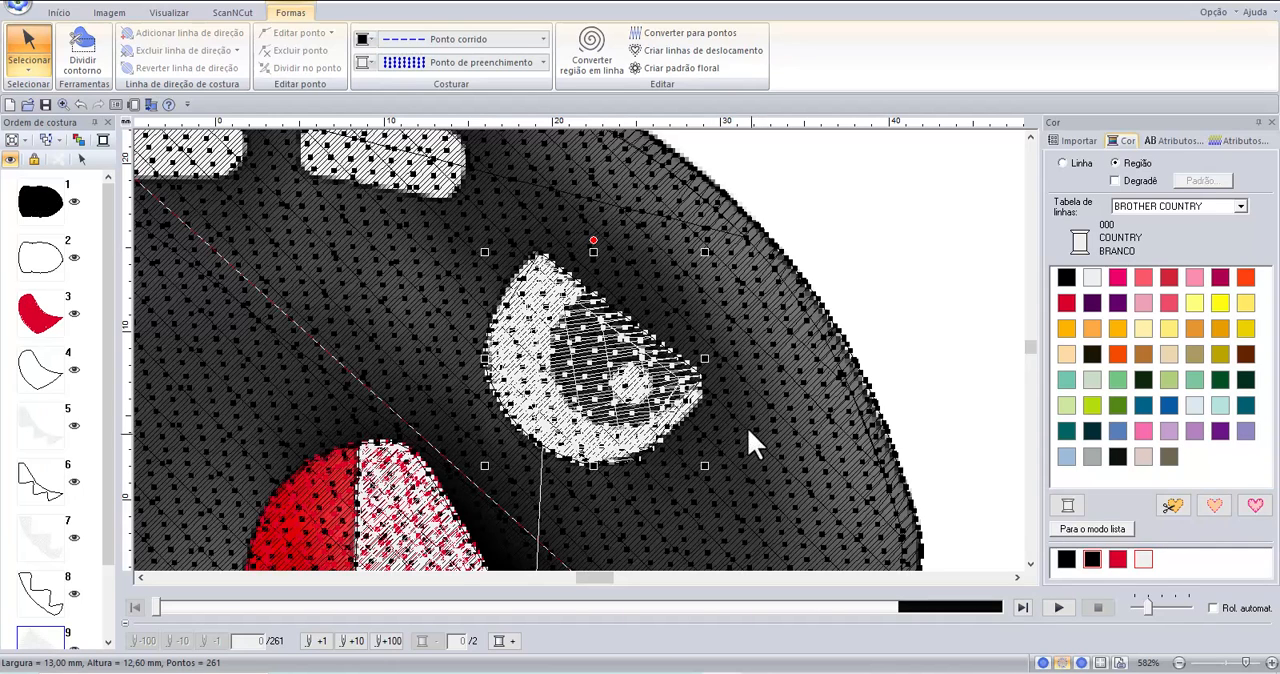
click(755, 424)
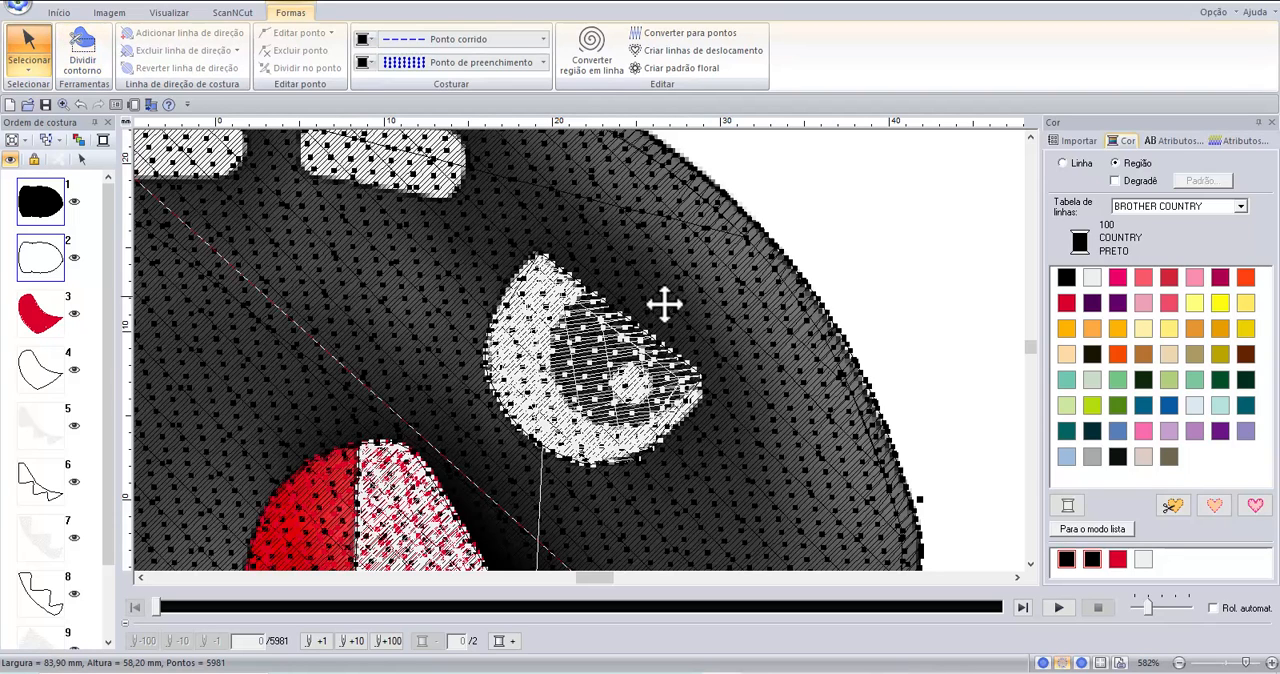
Preview the eye area in realistic and solid views and return to the stitch view.
click(167, 14)
click(91, 53)
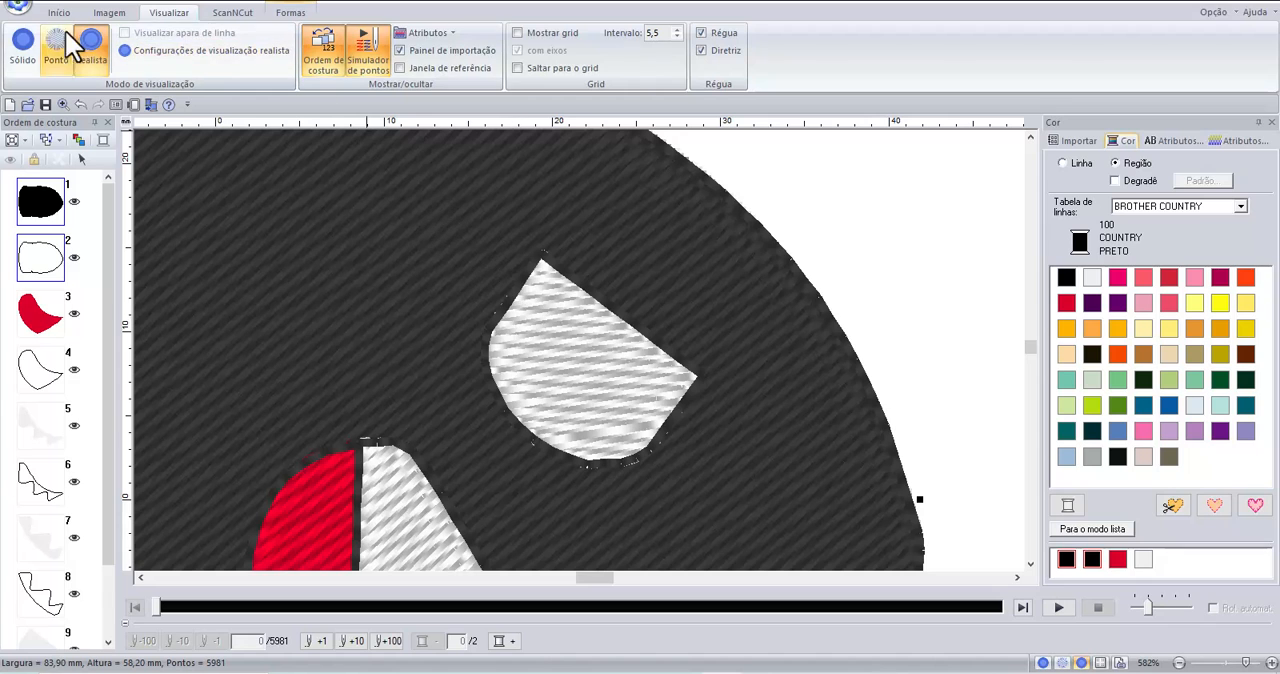
click(29, 40)
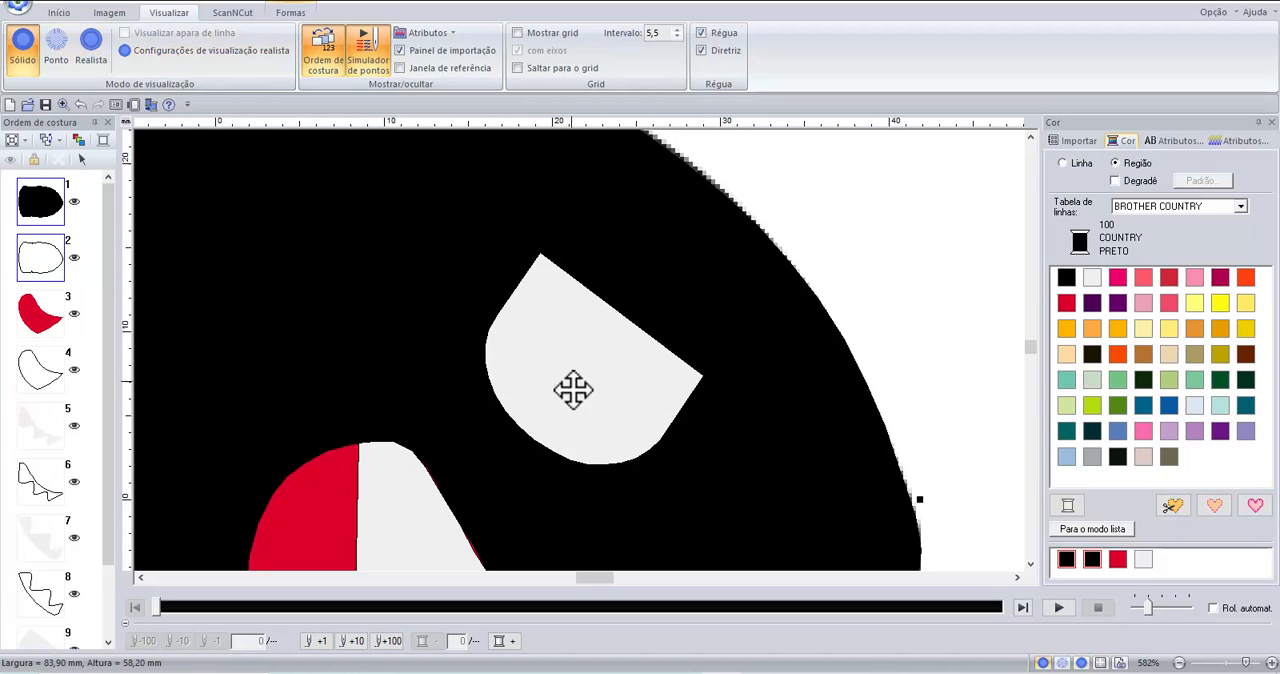
scroll(517, 297, down, 1)
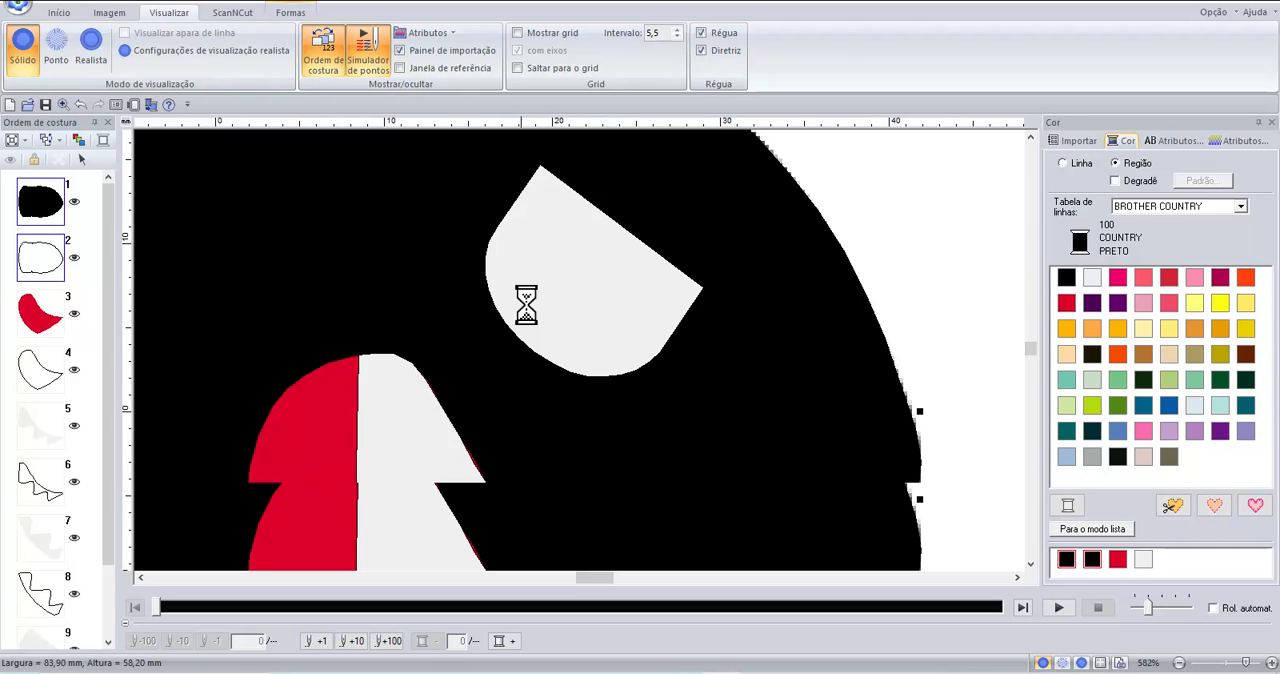
scroll(626, 371, up, 1)
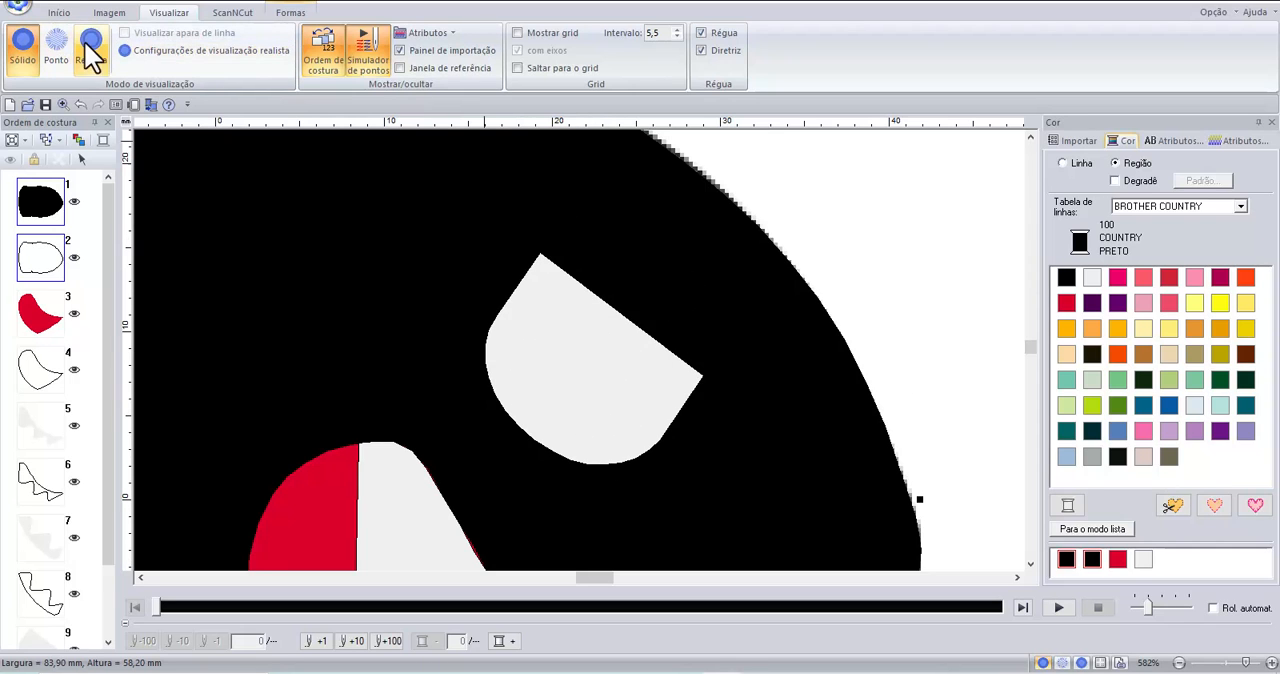
click(58, 52)
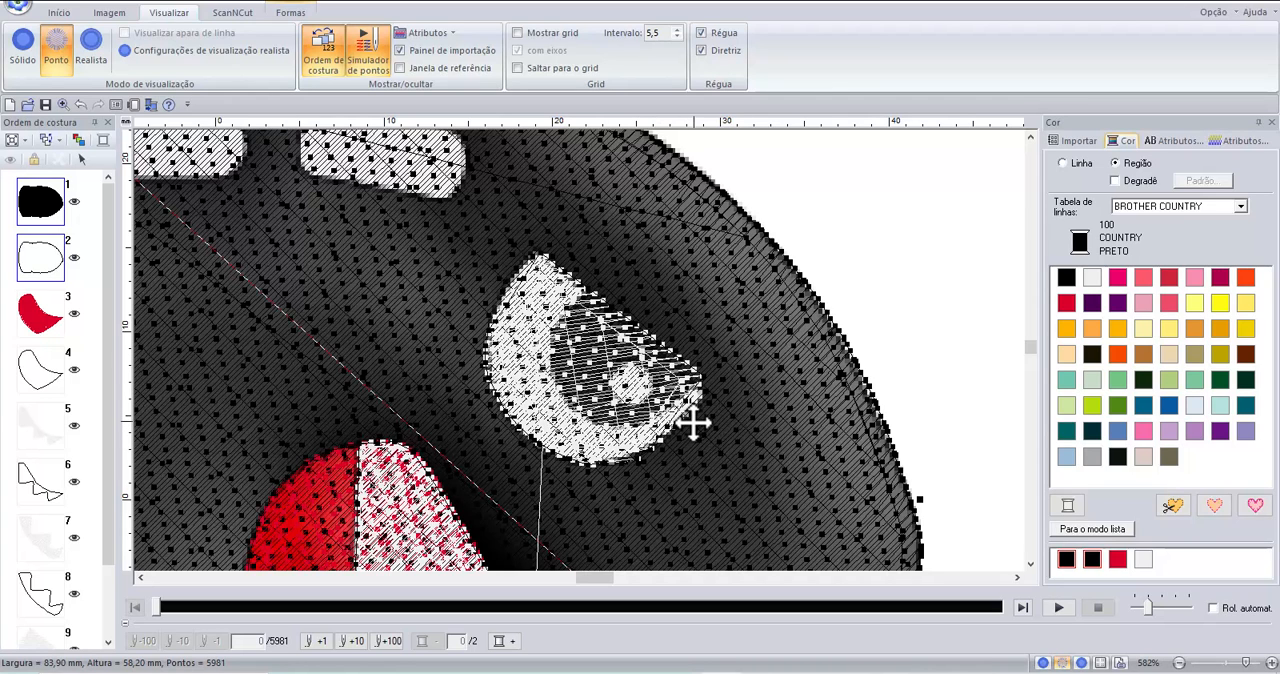
click(57, 12)
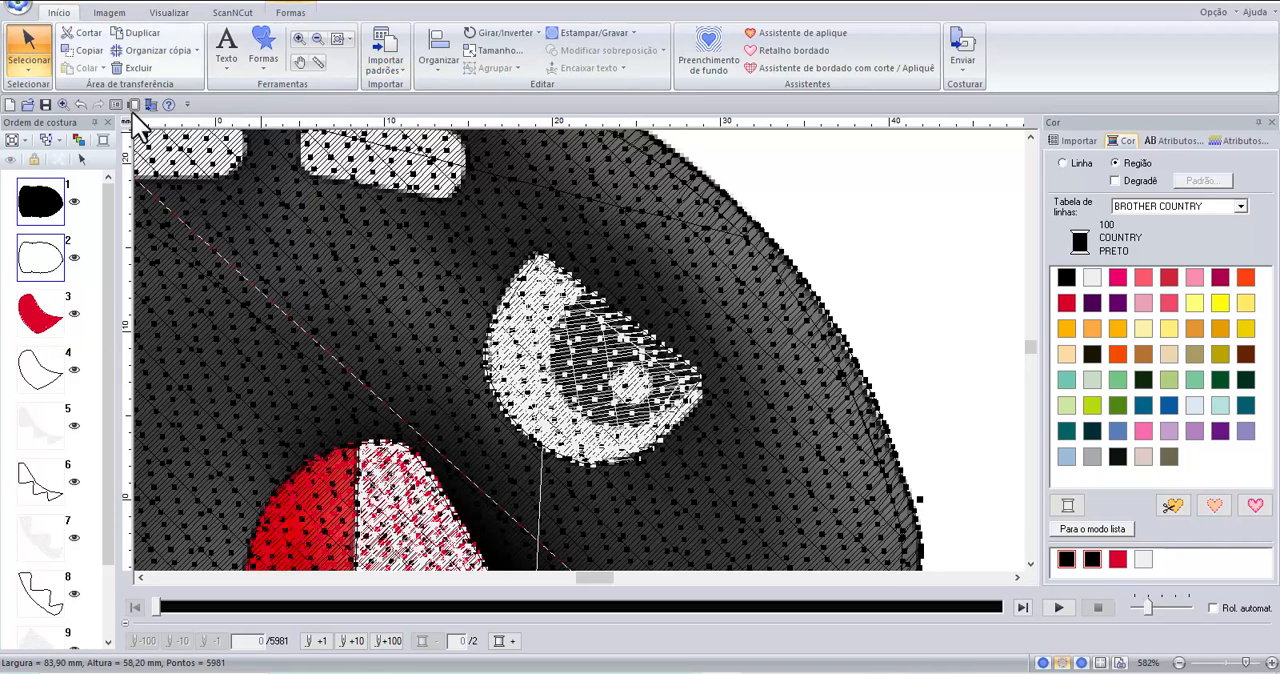
click(81, 69)
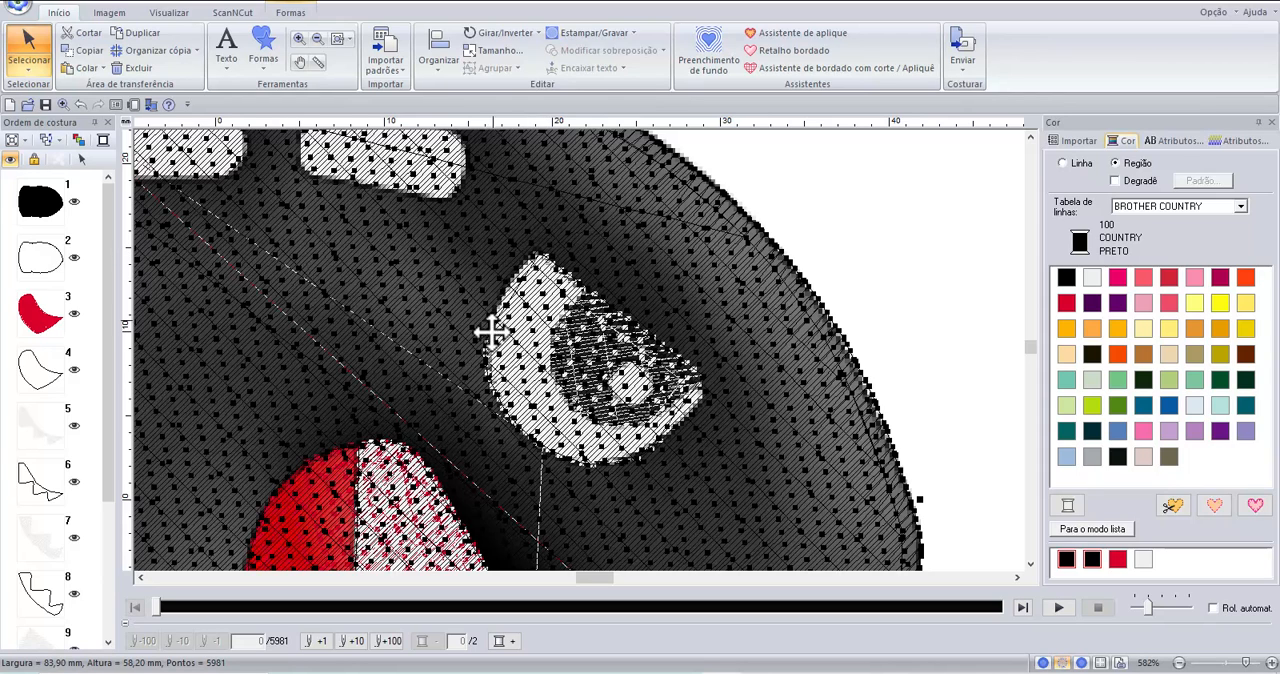
click(35, 38)
click(768, 222)
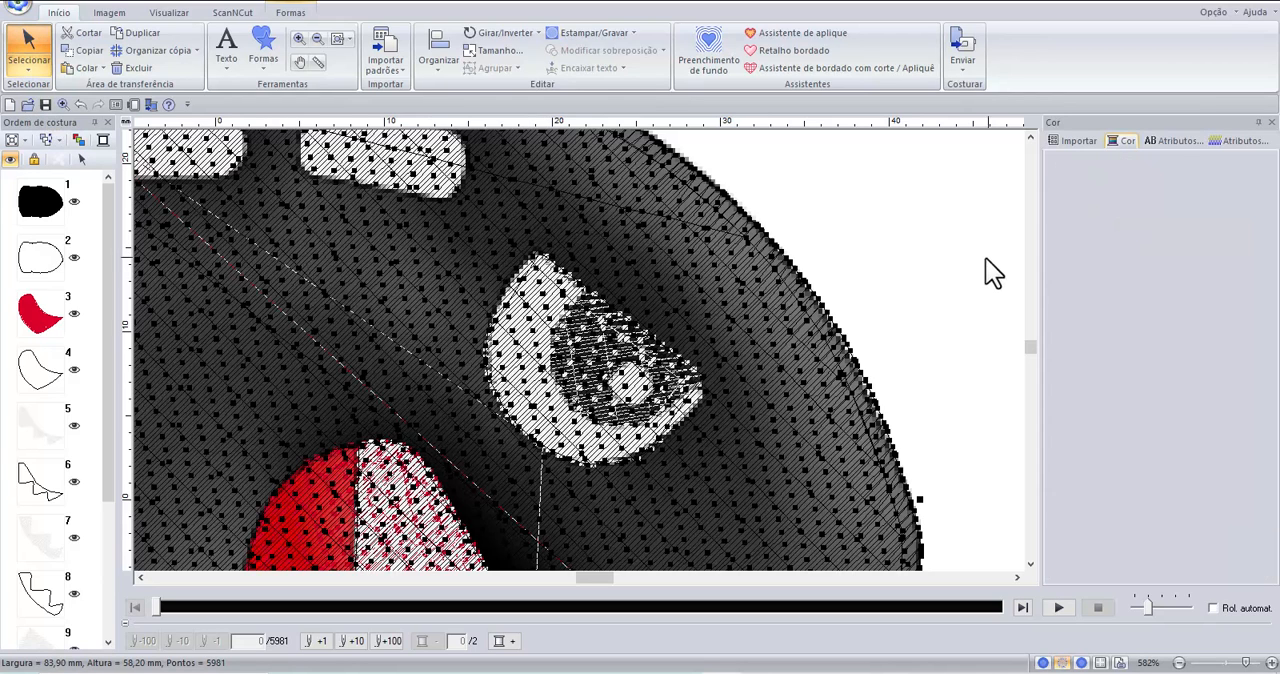
click(620, 384)
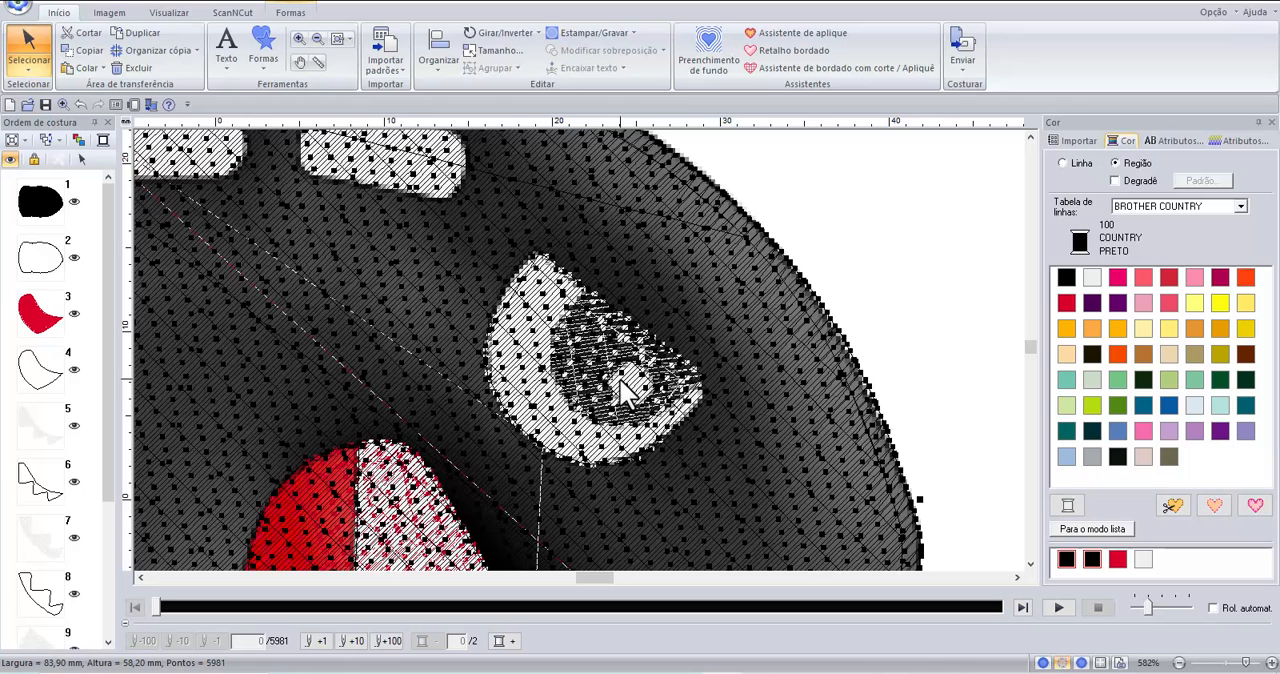
scroll(49, 523, down, 4)
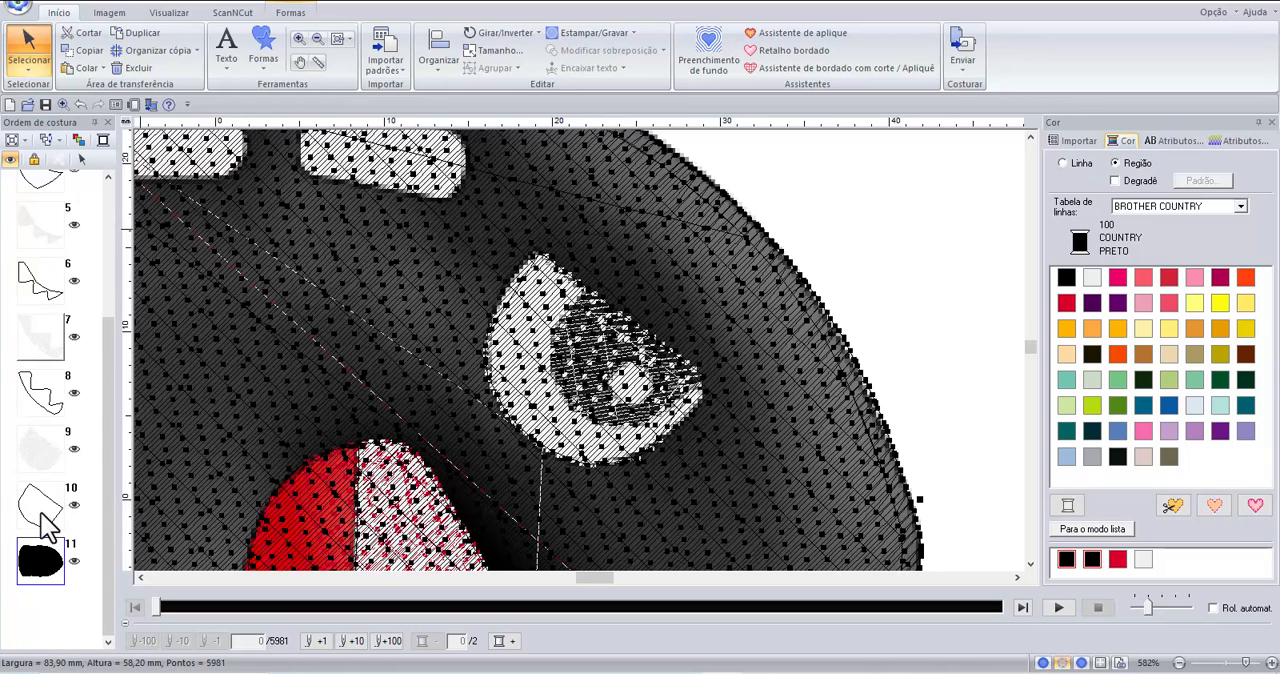
scroll(71, 568, up, 3)
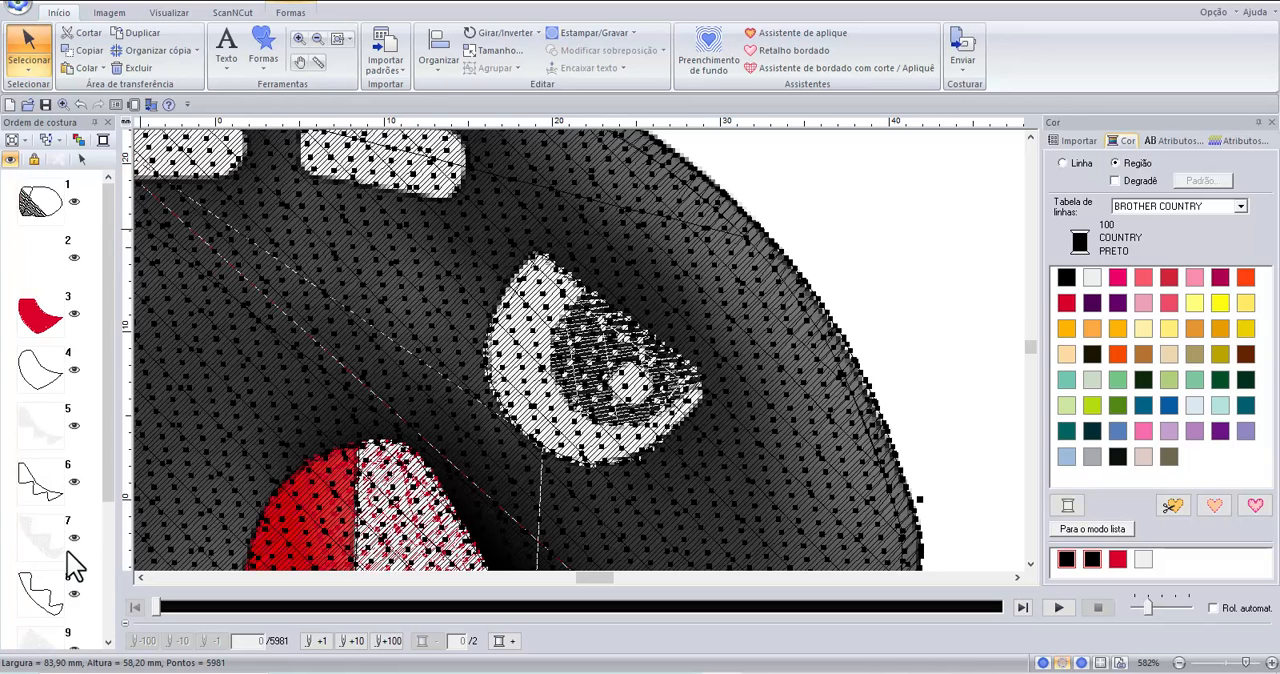
scroll(71, 556, down, 3)
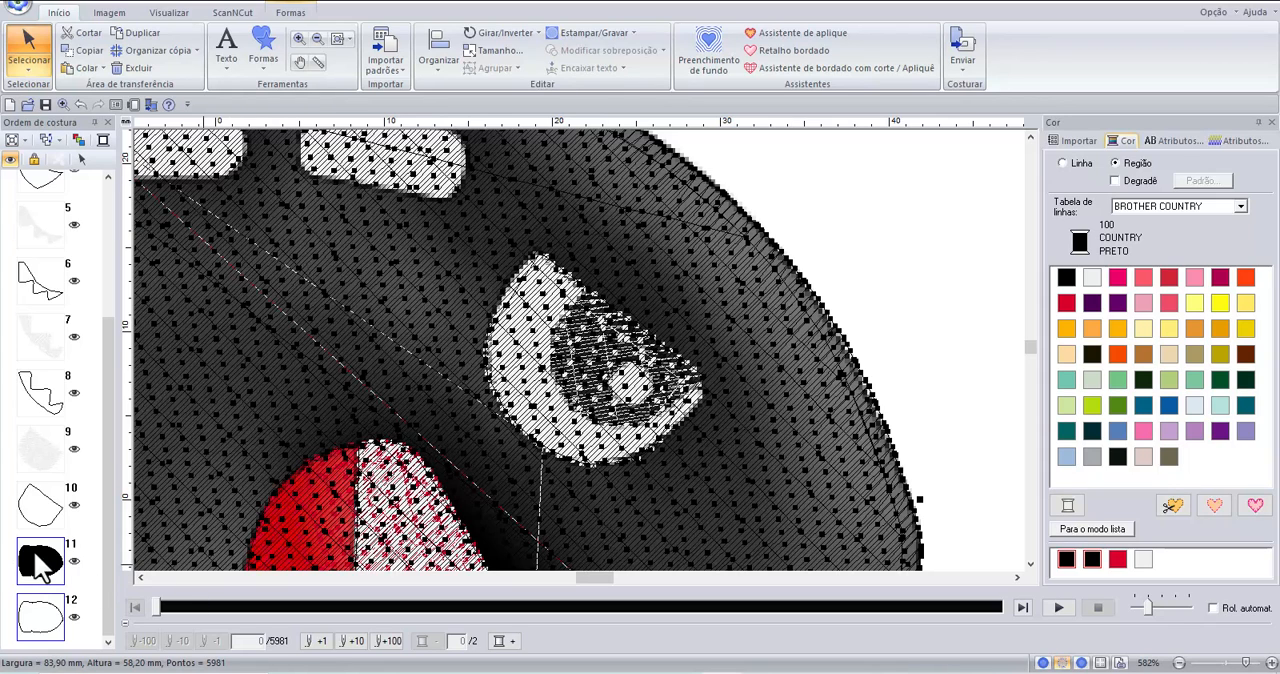
click(88, 563)
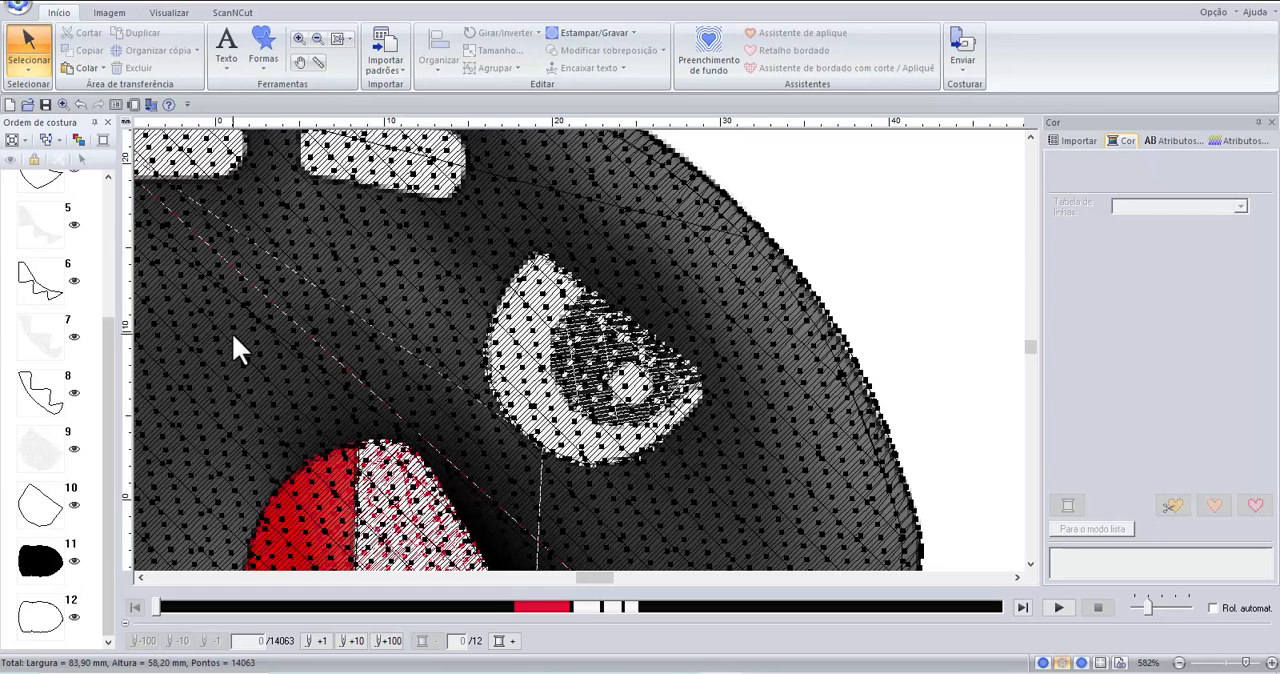
click(81, 106)
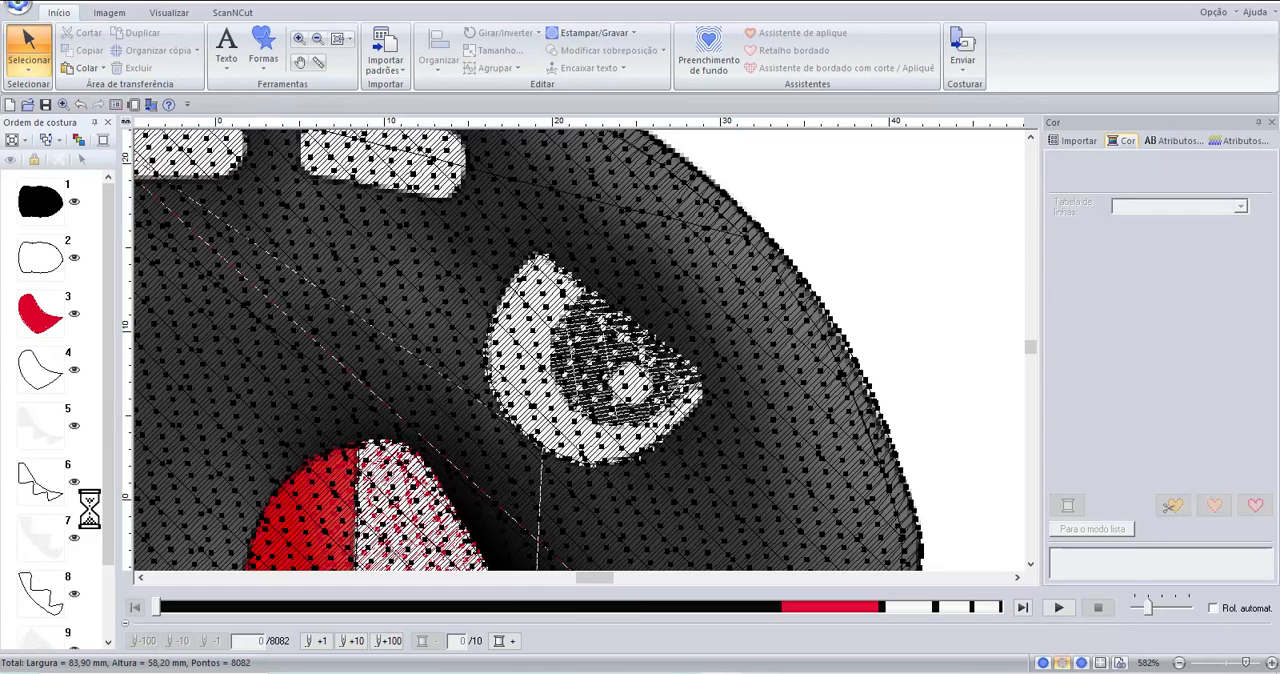
drag(106, 535, 113, 630)
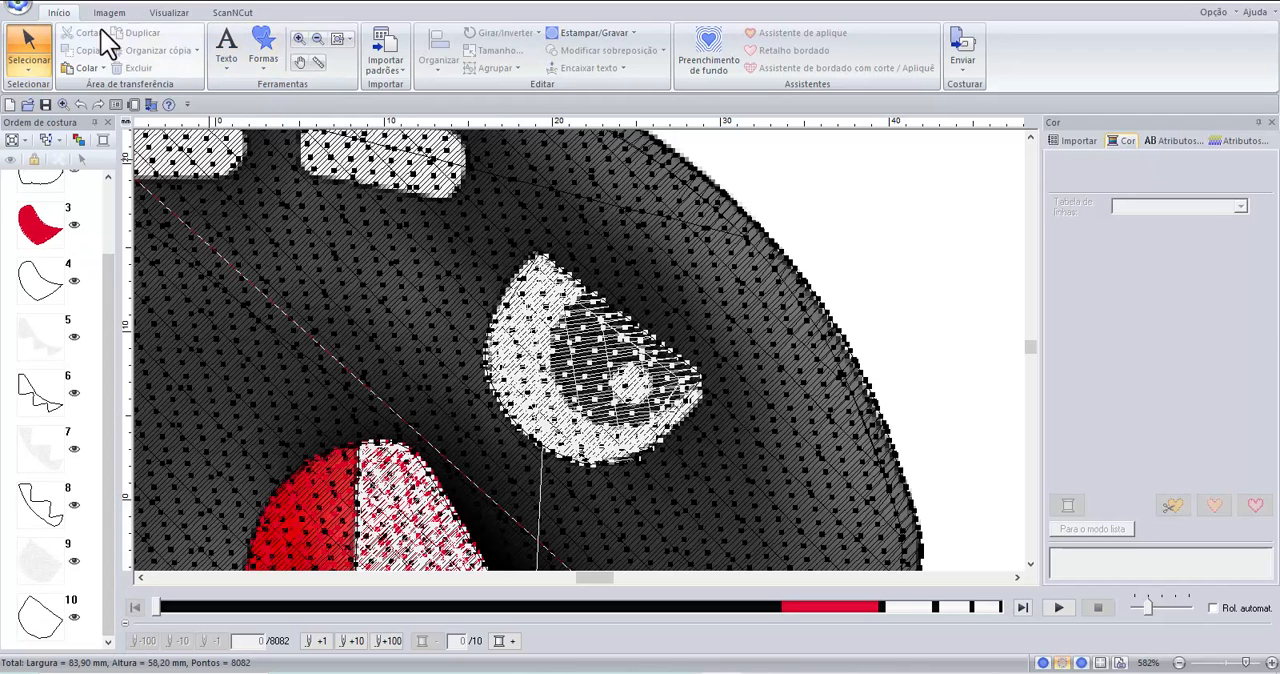
Duplicate the white eye shape in place and set the copy's fill colour to black (100 COUNTRY PRETO).
click(339, 38)
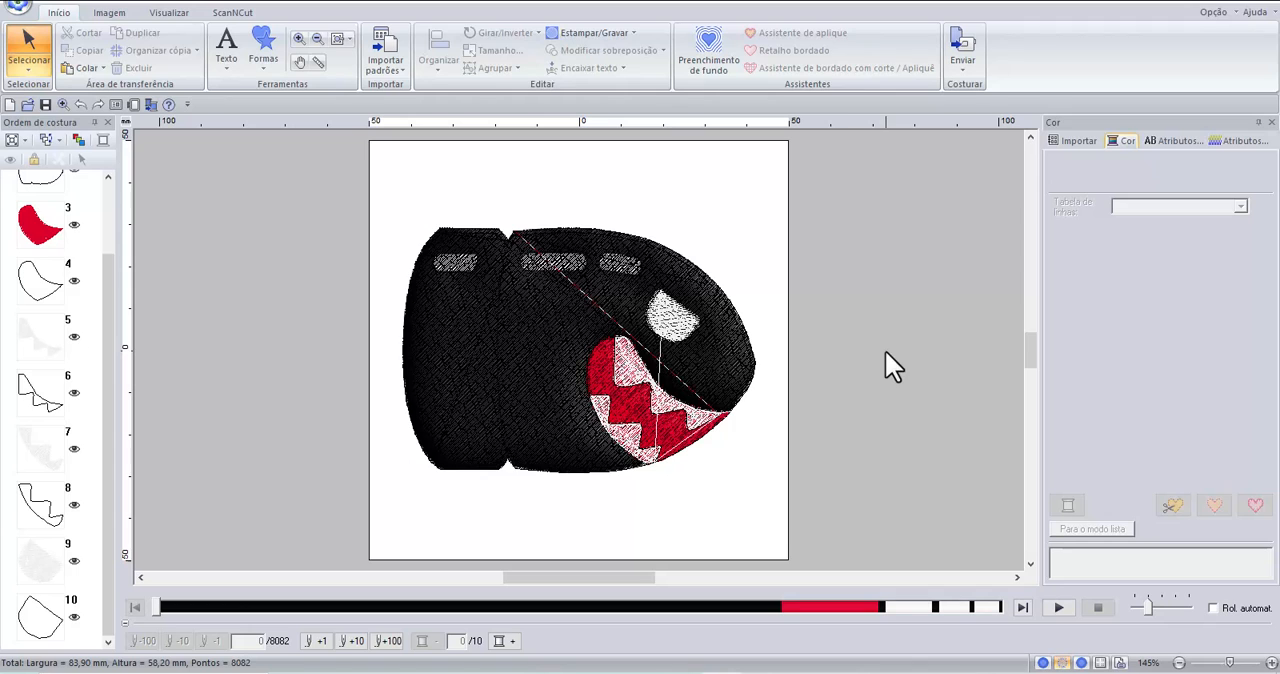
click(677, 318)
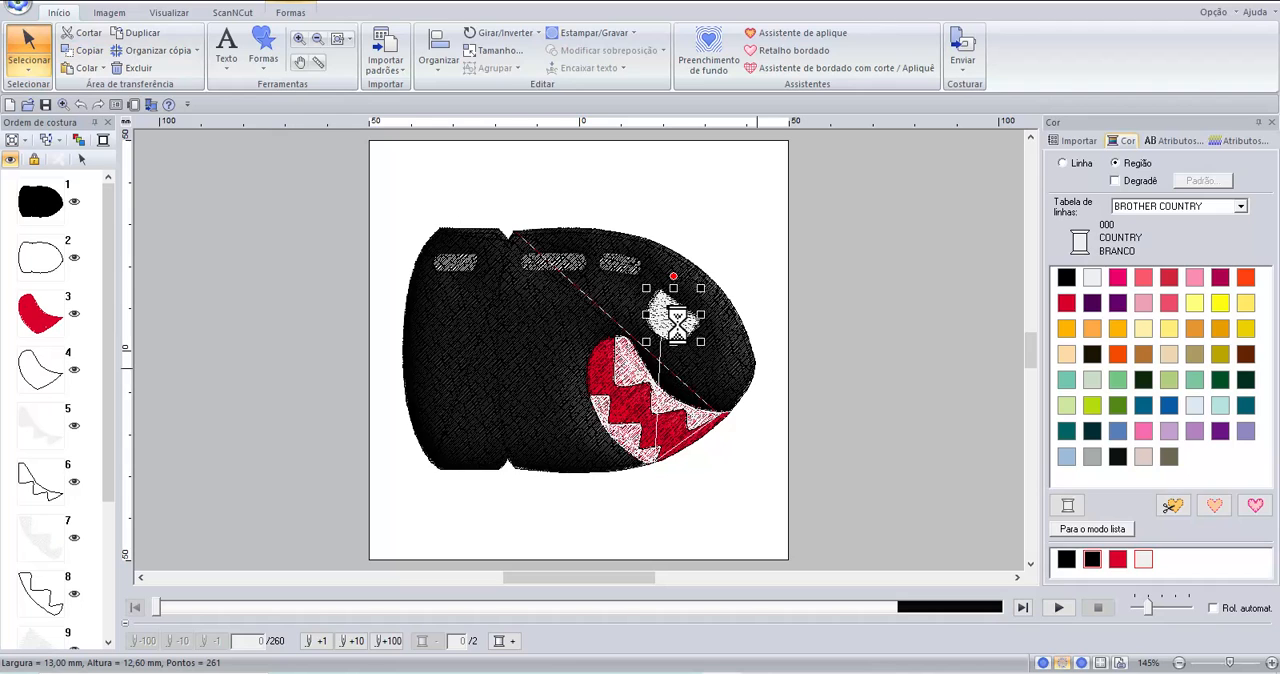
scroll(20, 568, down, 3)
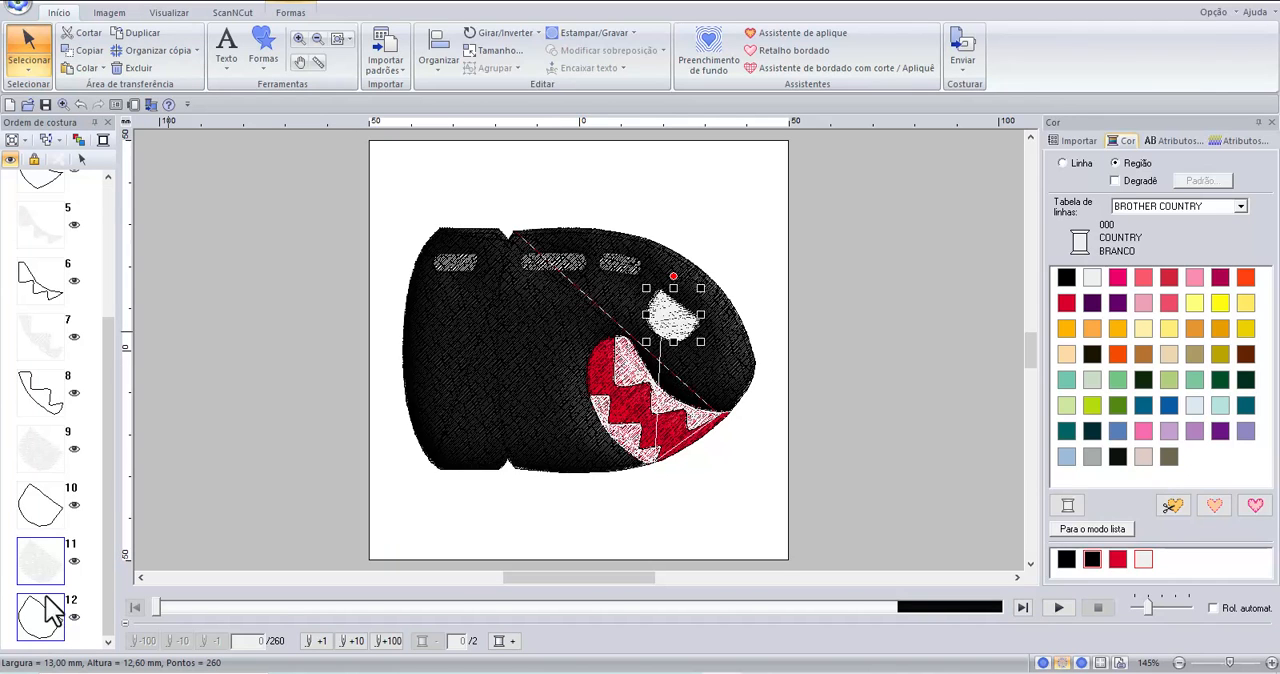
click(46, 580)
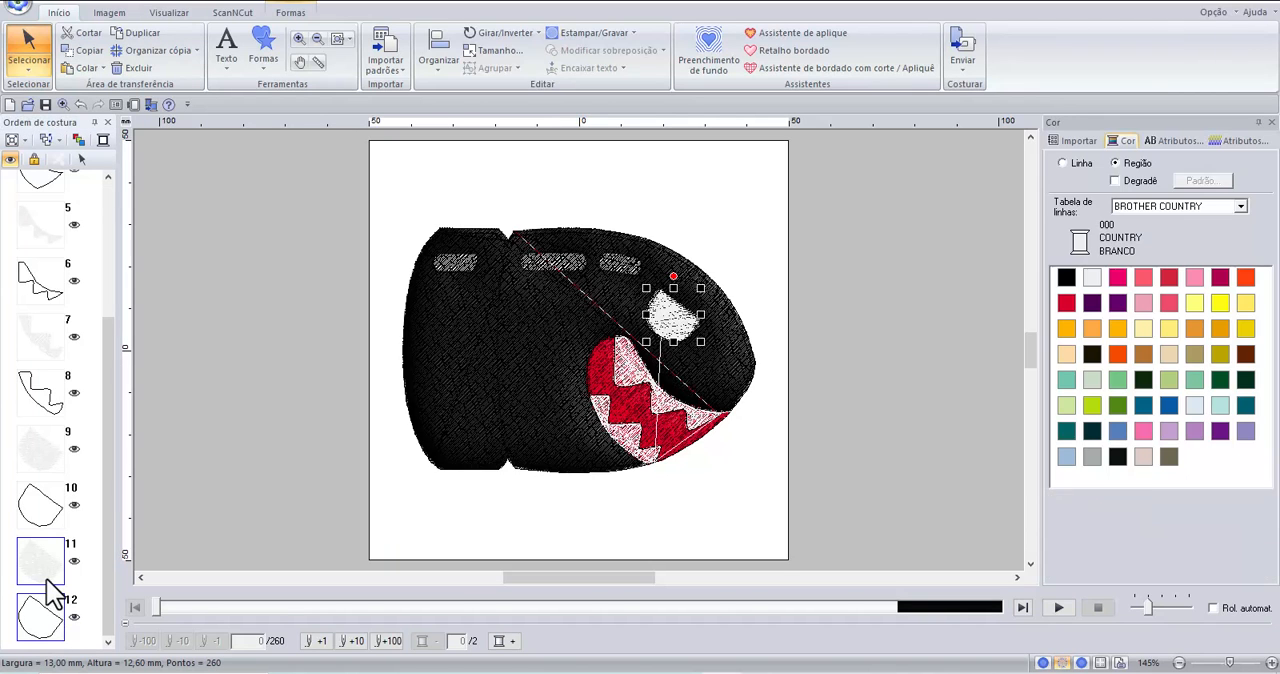
click(292, 15)
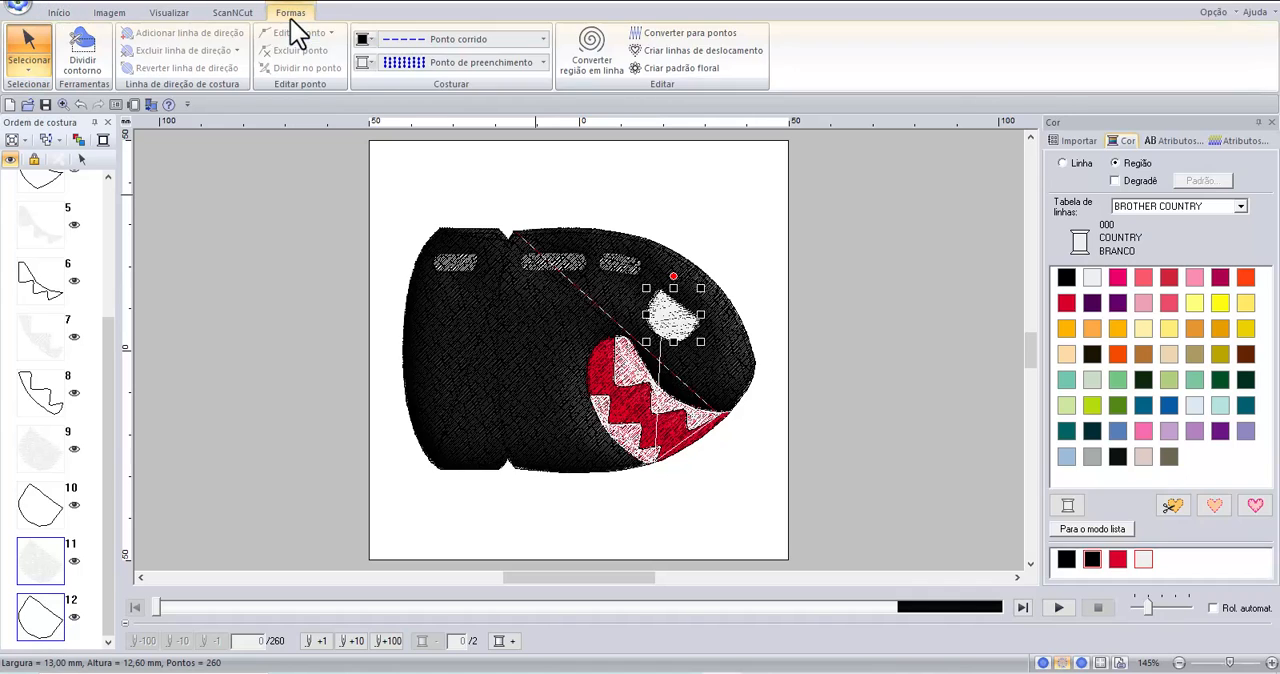
click(365, 62)
click(366, 101)
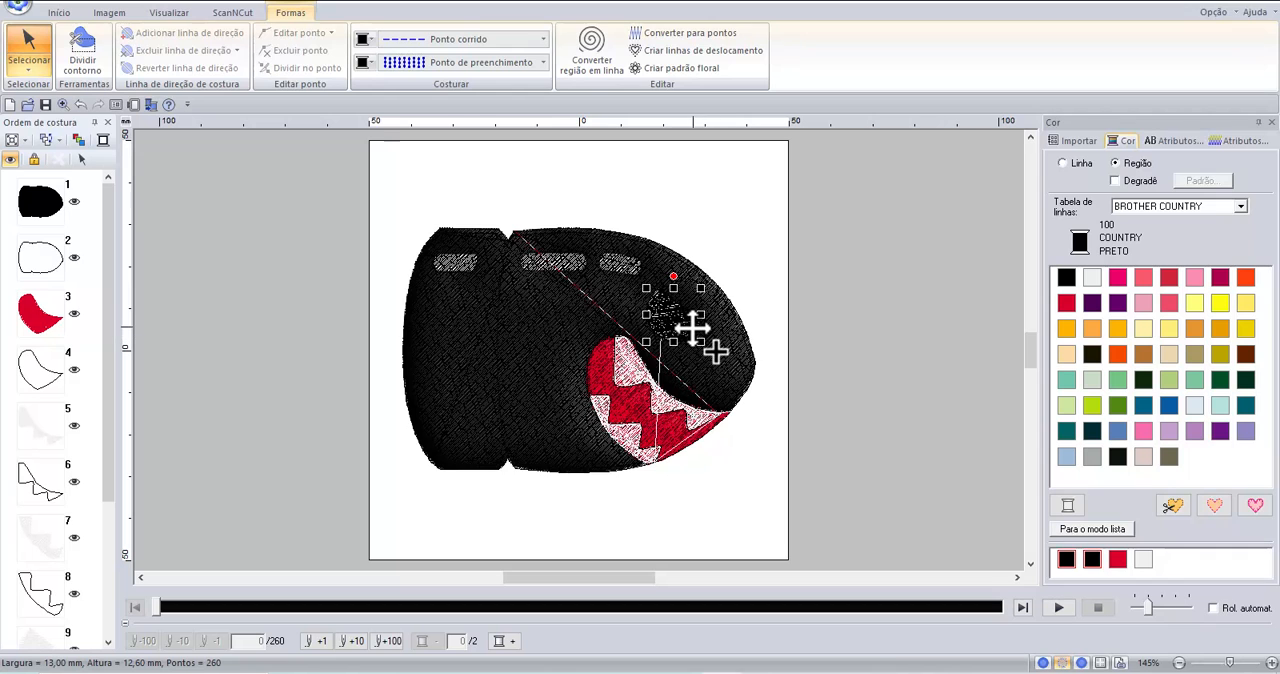
Shrink the black eye copy to about 7.7 by 7.5 mm and position it over the image's dark pupil inside the white eye.
scroll(692, 328, up, 1)
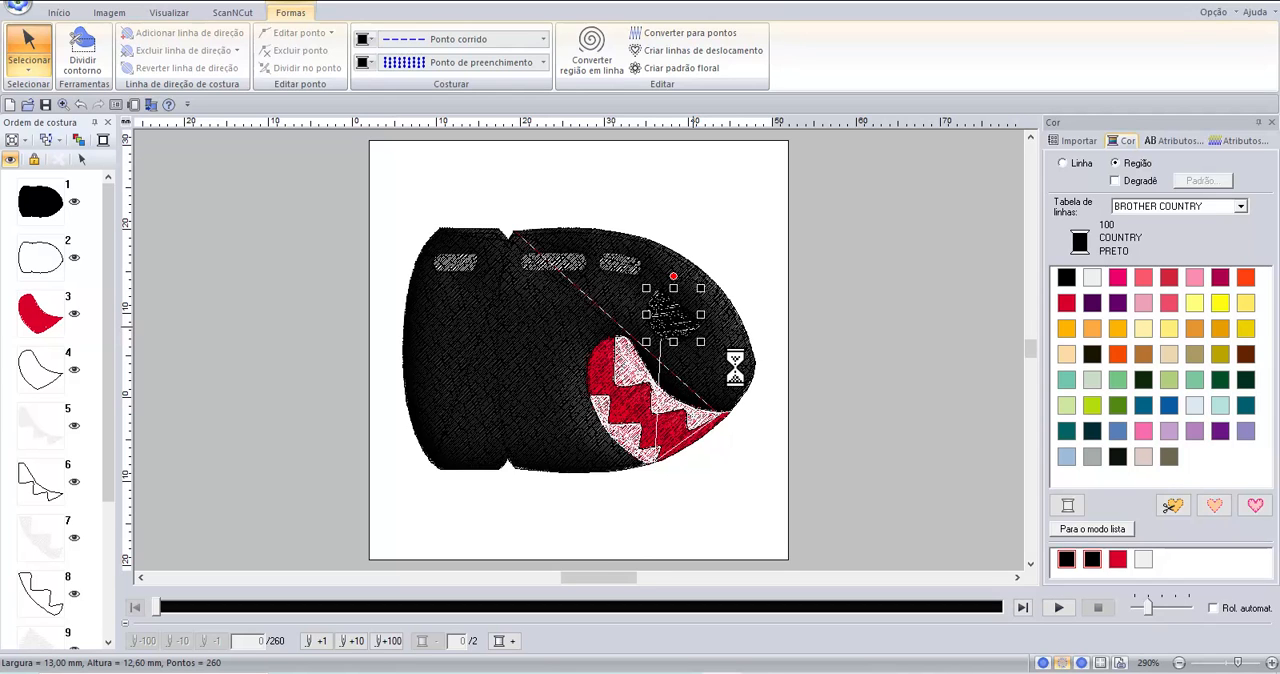
scroll(741, 355, up, 1)
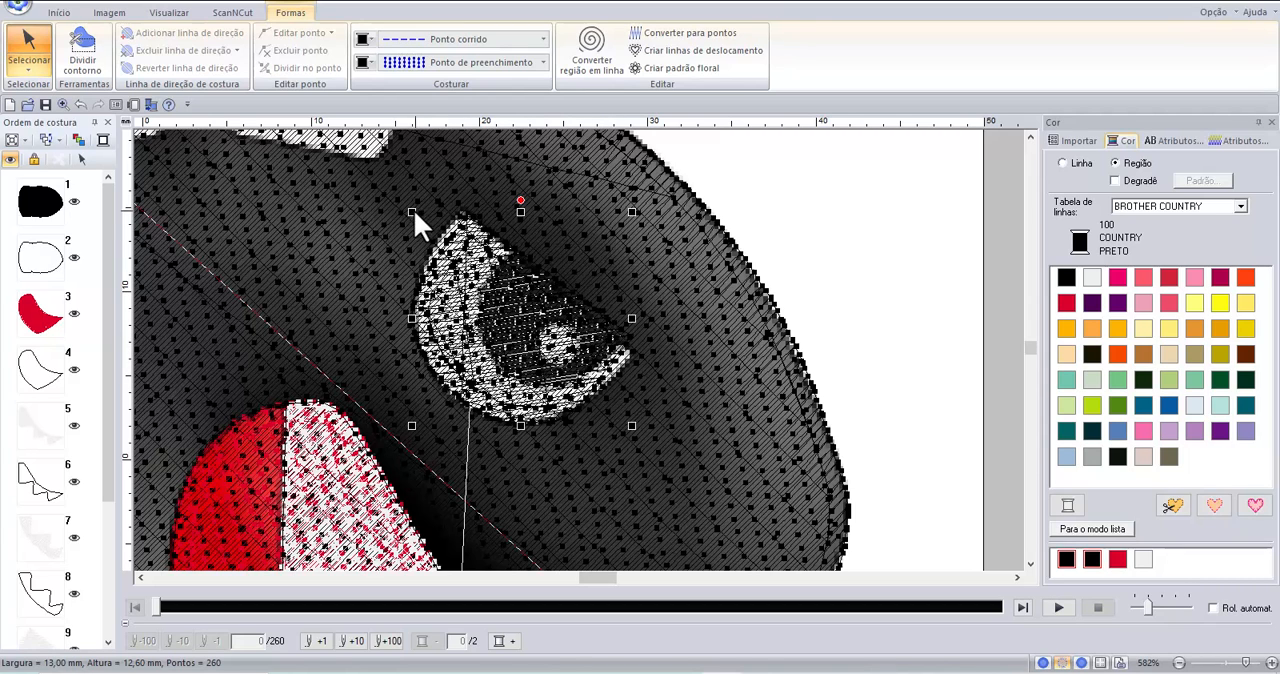
drag(410, 210, 600, 385)
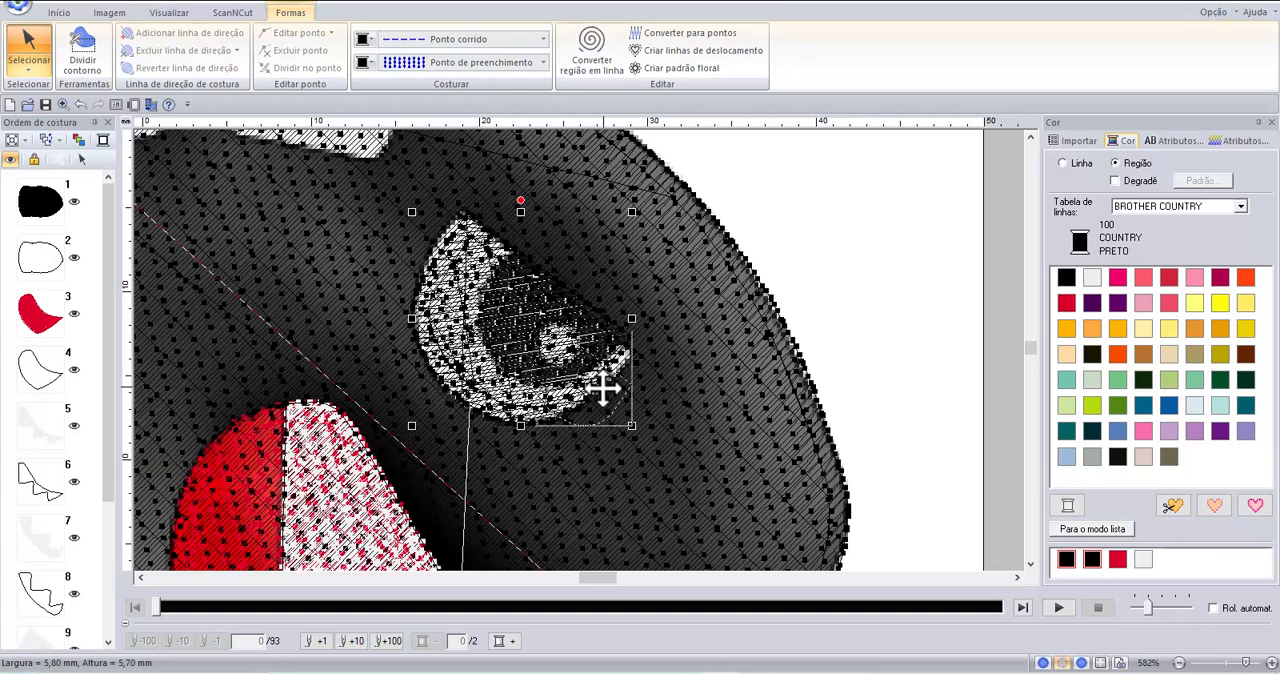
drag(603, 382, 557, 304)
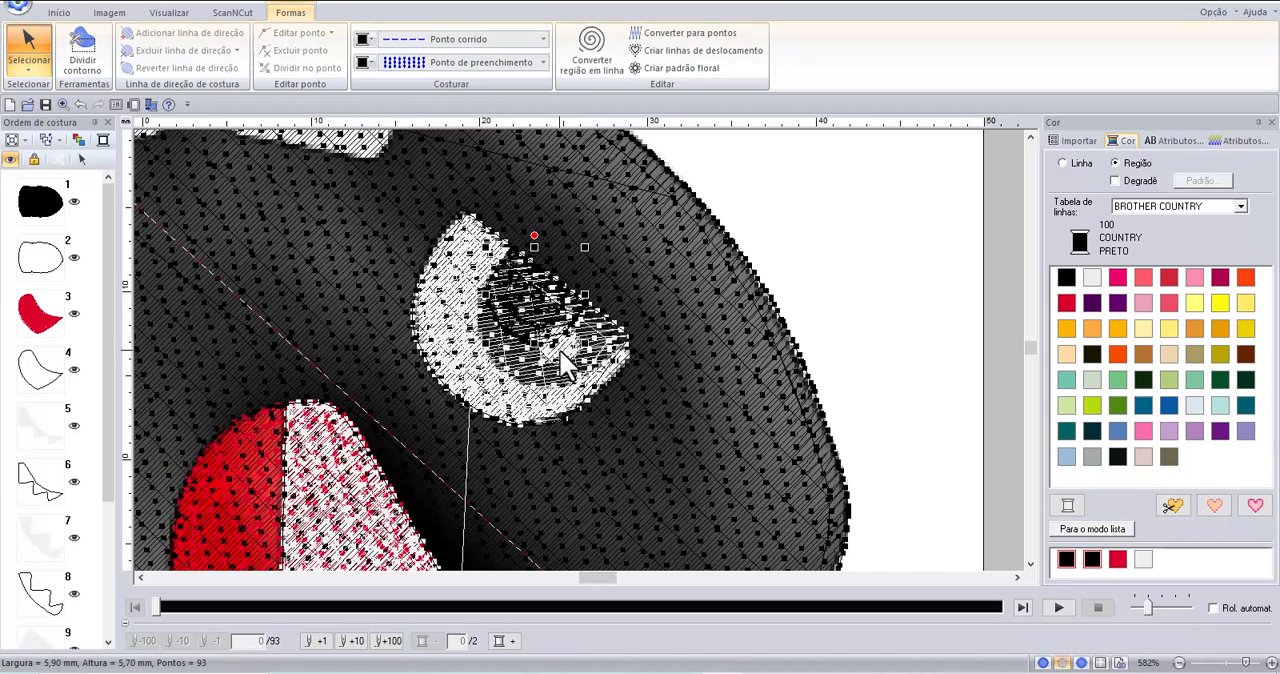
drag(587, 346, 610, 417)
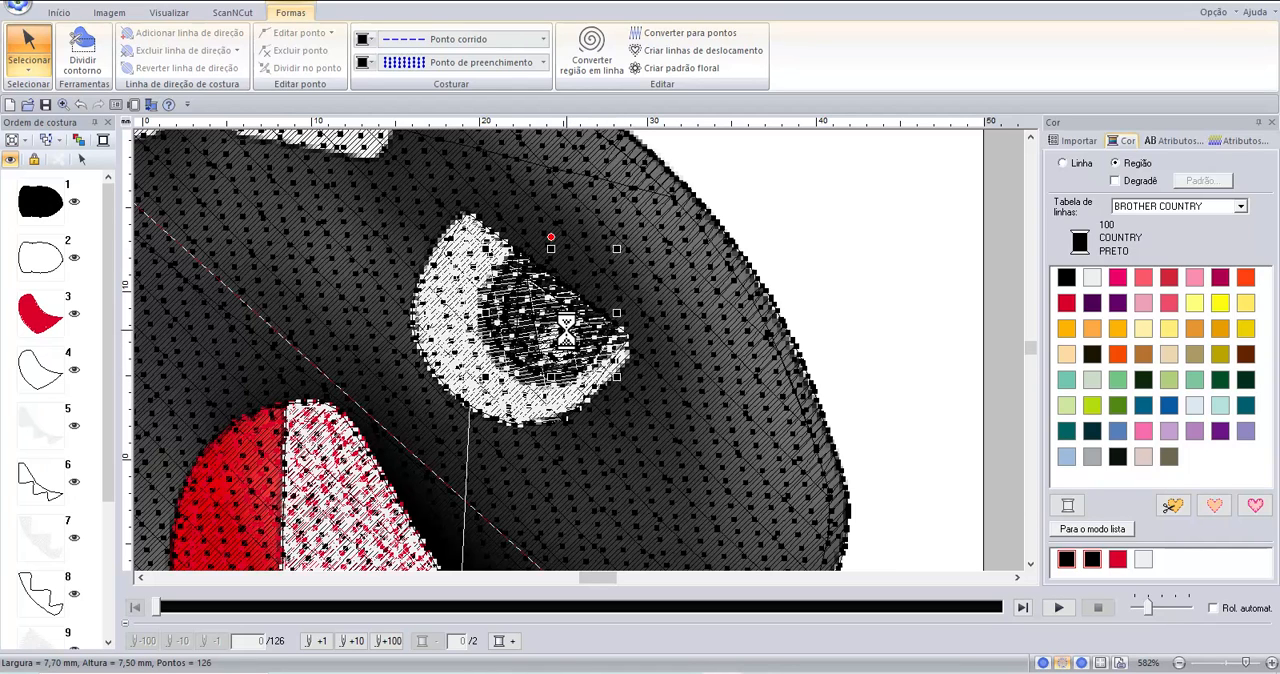
drag(566, 336, 559, 338)
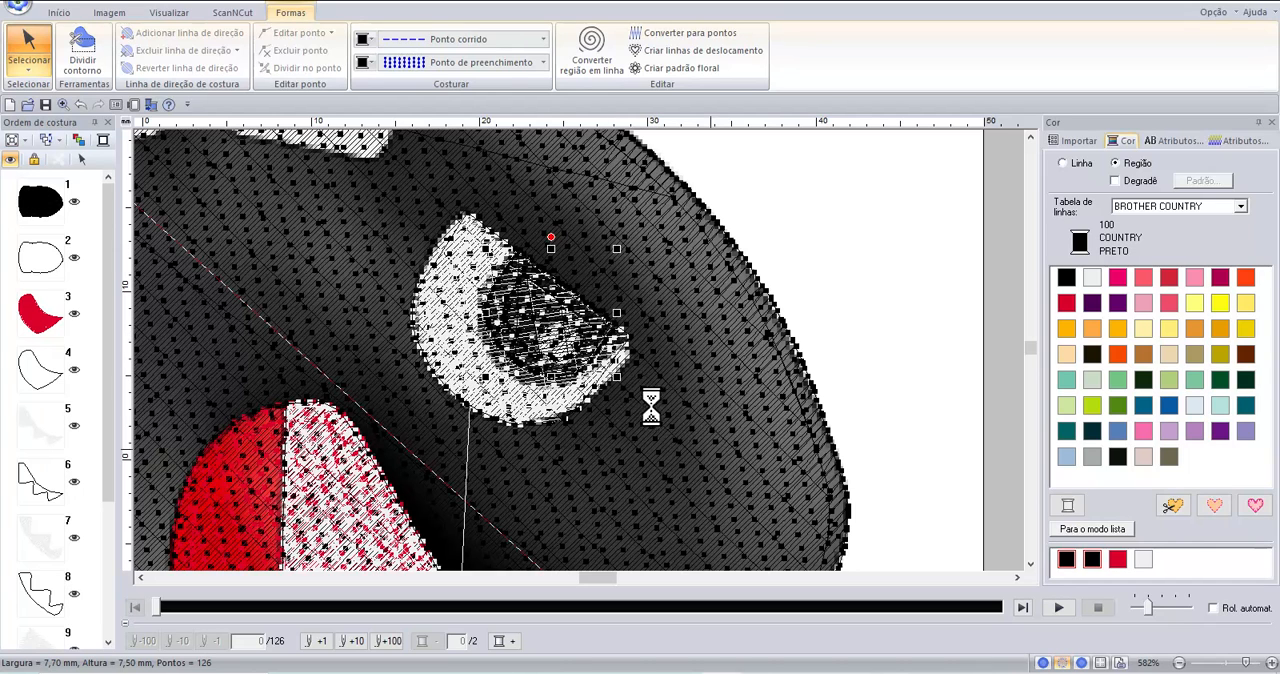
Stretch the black pupil shape to about 8 mm tall, nudge it into place inside the white eye, and deselect it.
drag(545, 380, 545, 391)
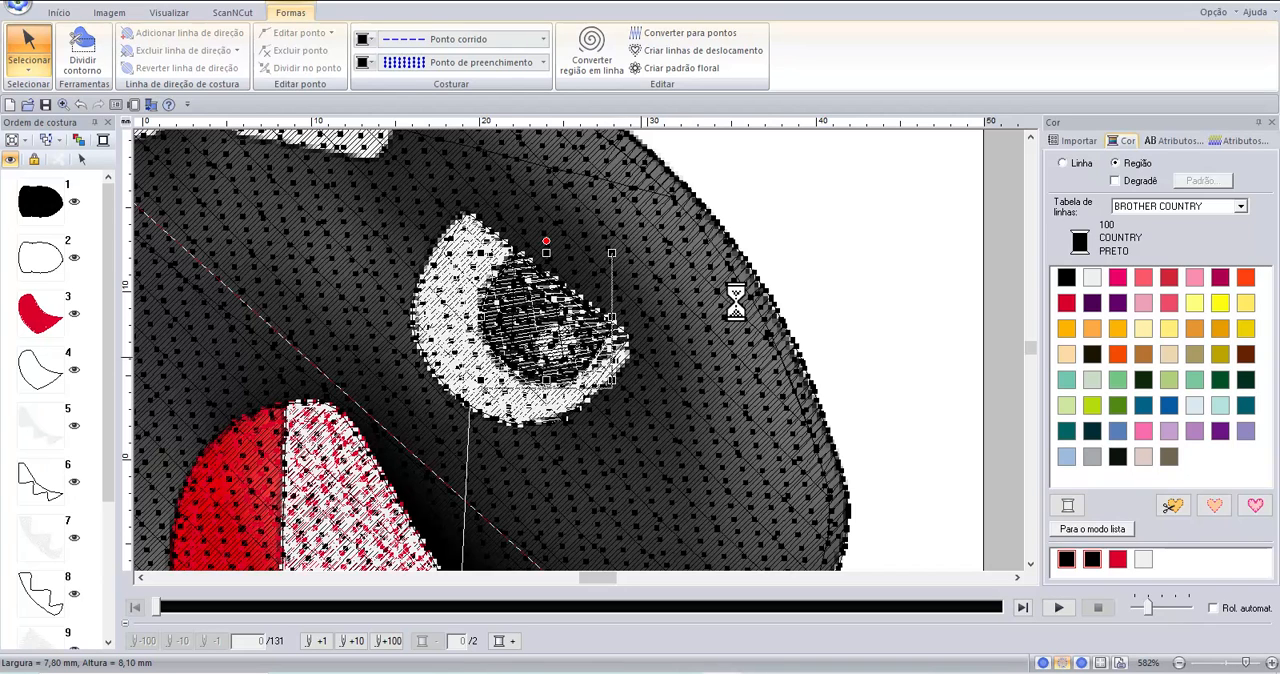
click(566, 310)
drag(566, 310, 571, 300)
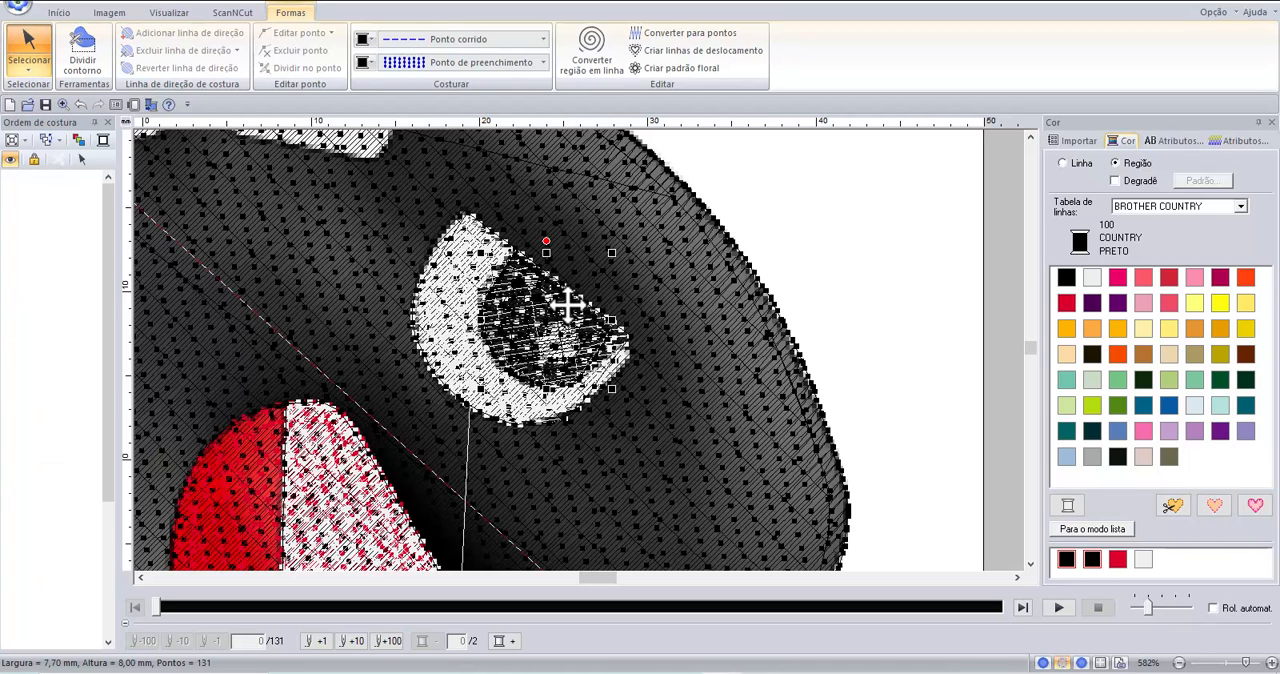
click(815, 232)
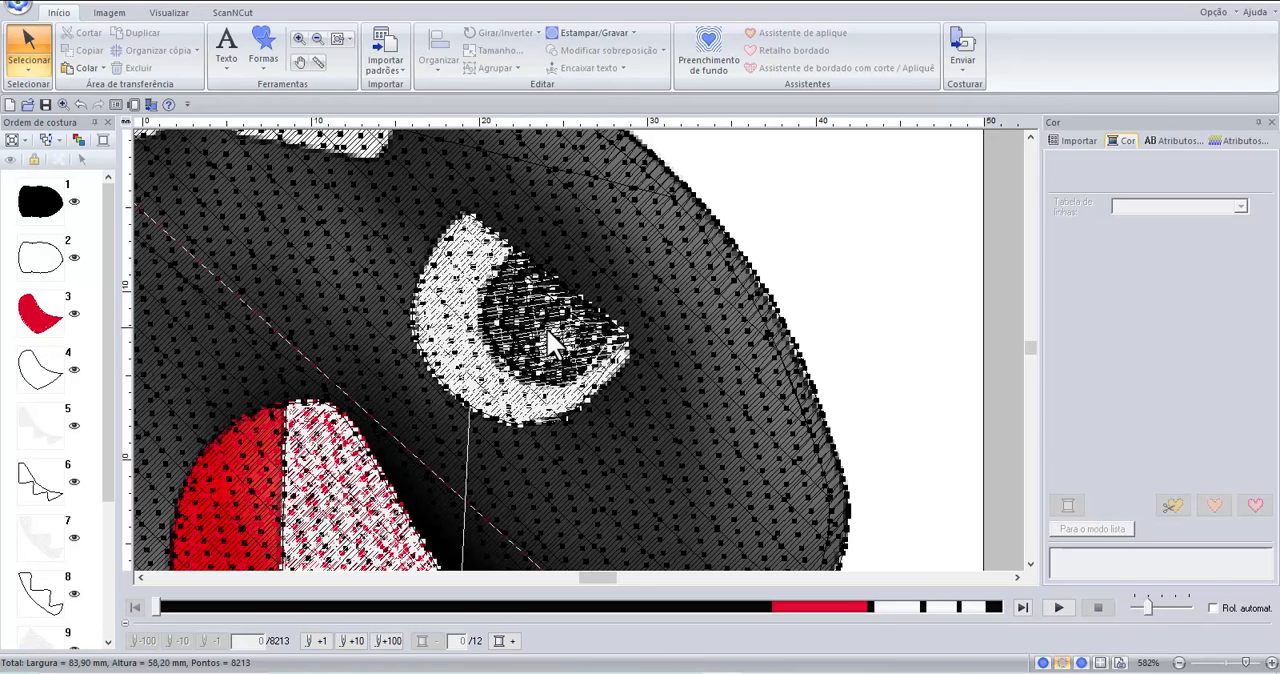
Draw a rounded rectangle about 12.4 by 4.7 mm over the body highlight nearest the eye.
scroll(579, 349, down, 1)
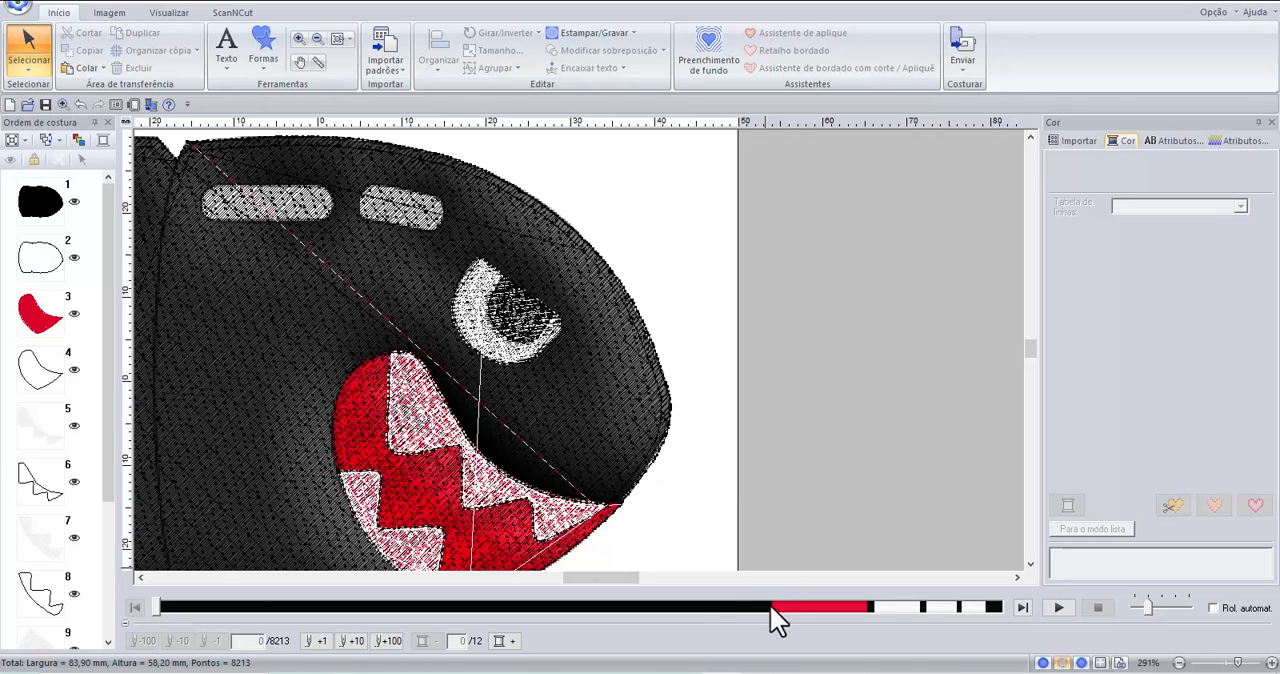
click(140, 578)
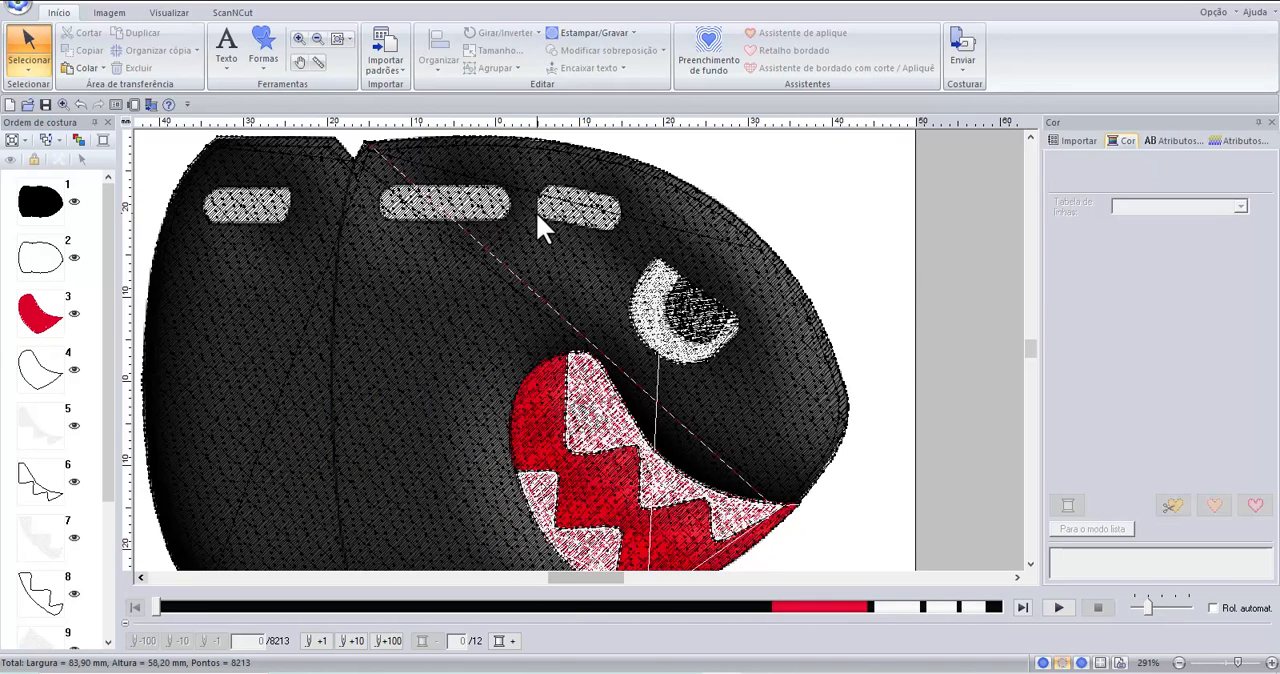
click(259, 46)
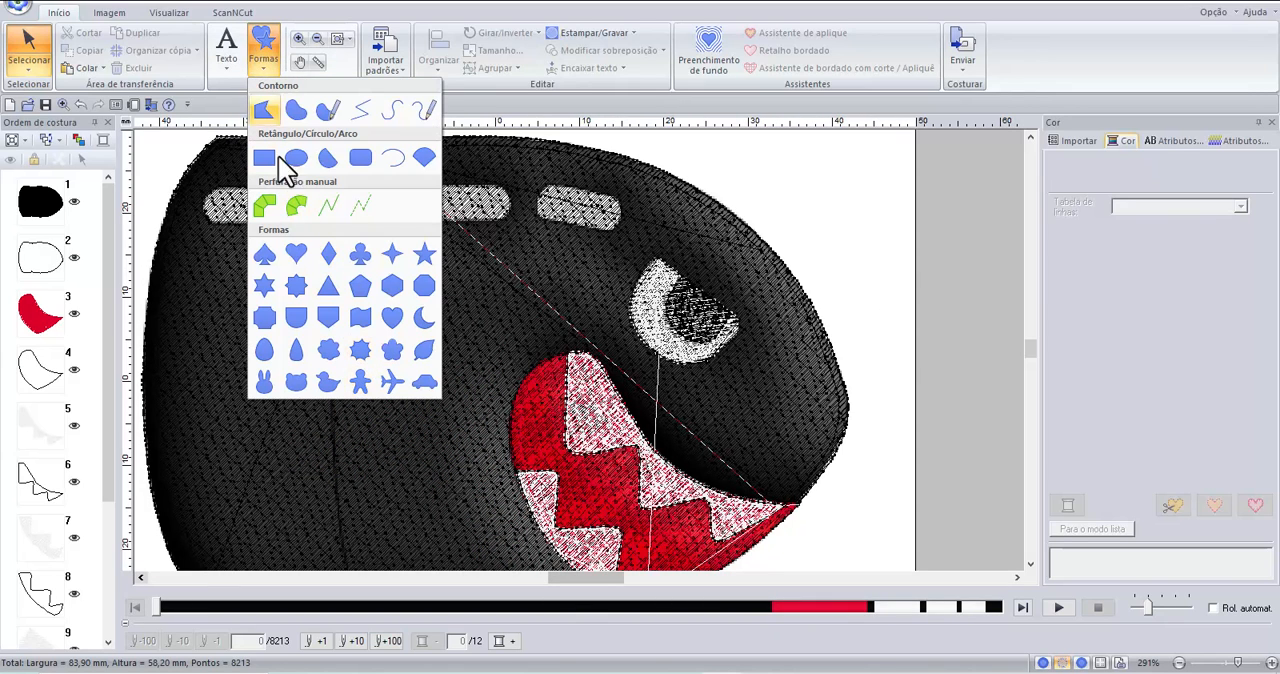
click(361, 160)
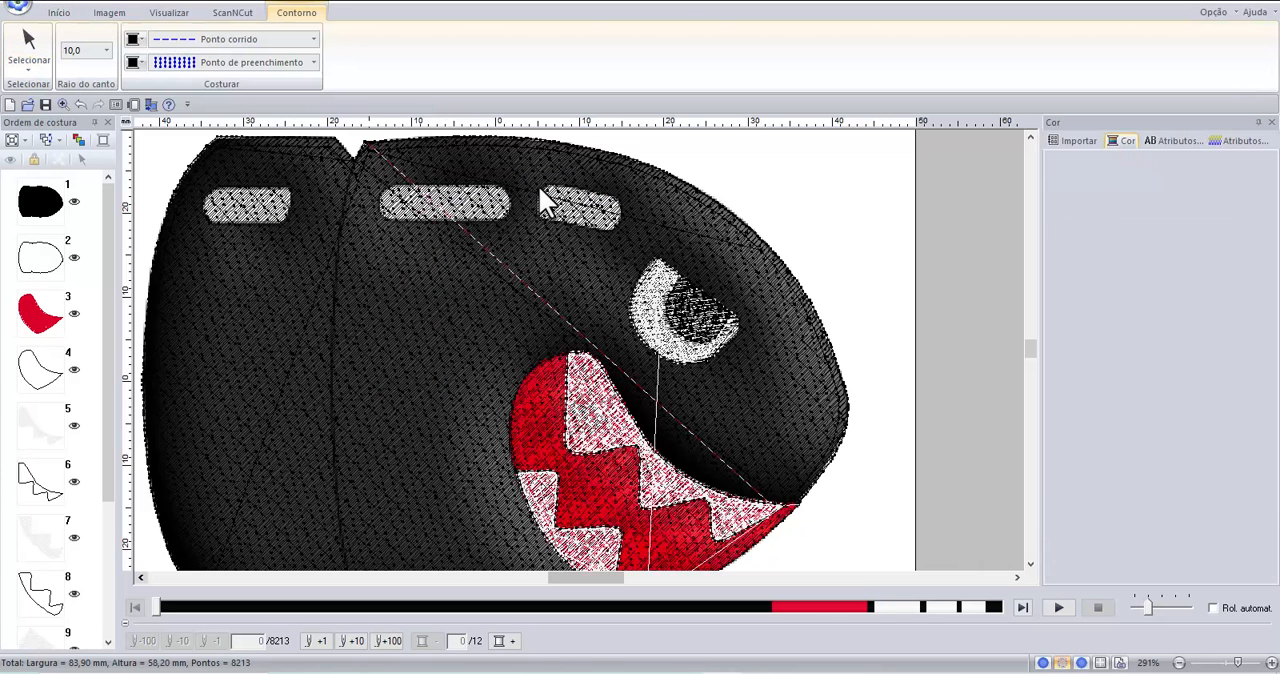
drag(539, 186, 643, 228)
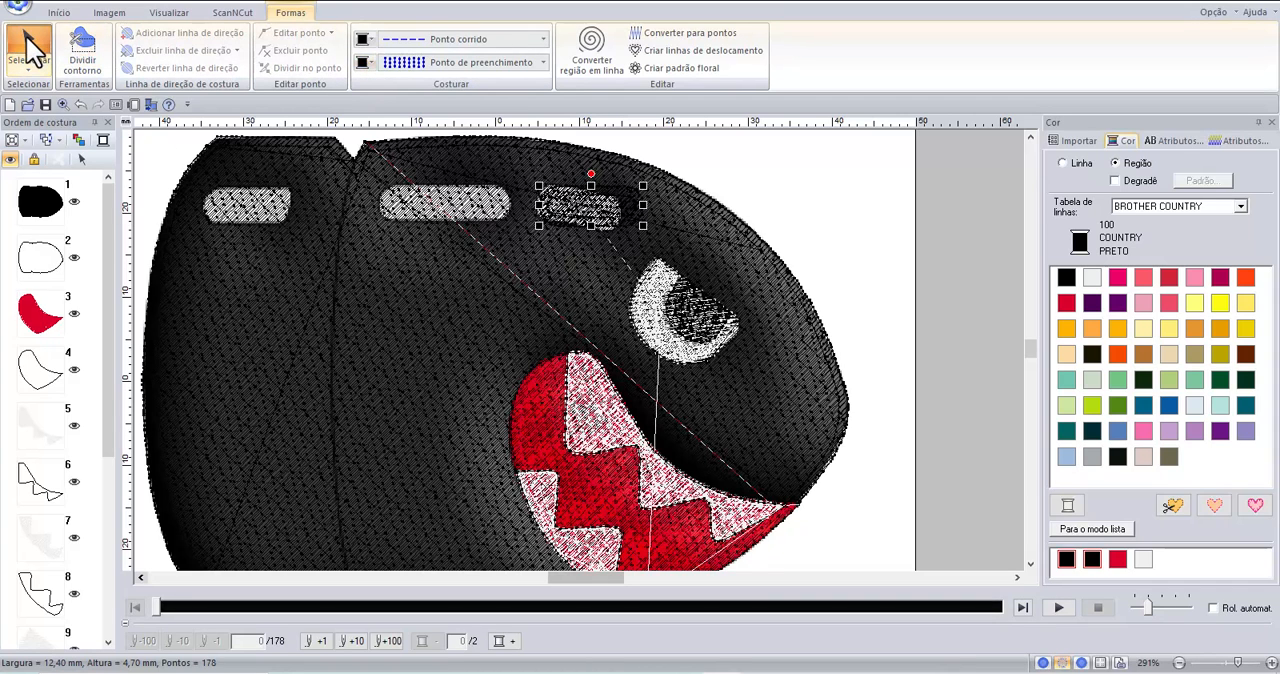
Fill the rounded rectangle with white (000 COUNTRY BRANCO), tilt it to match the highlight, and narrow it to about 10.8 mm wide.
click(365, 63)
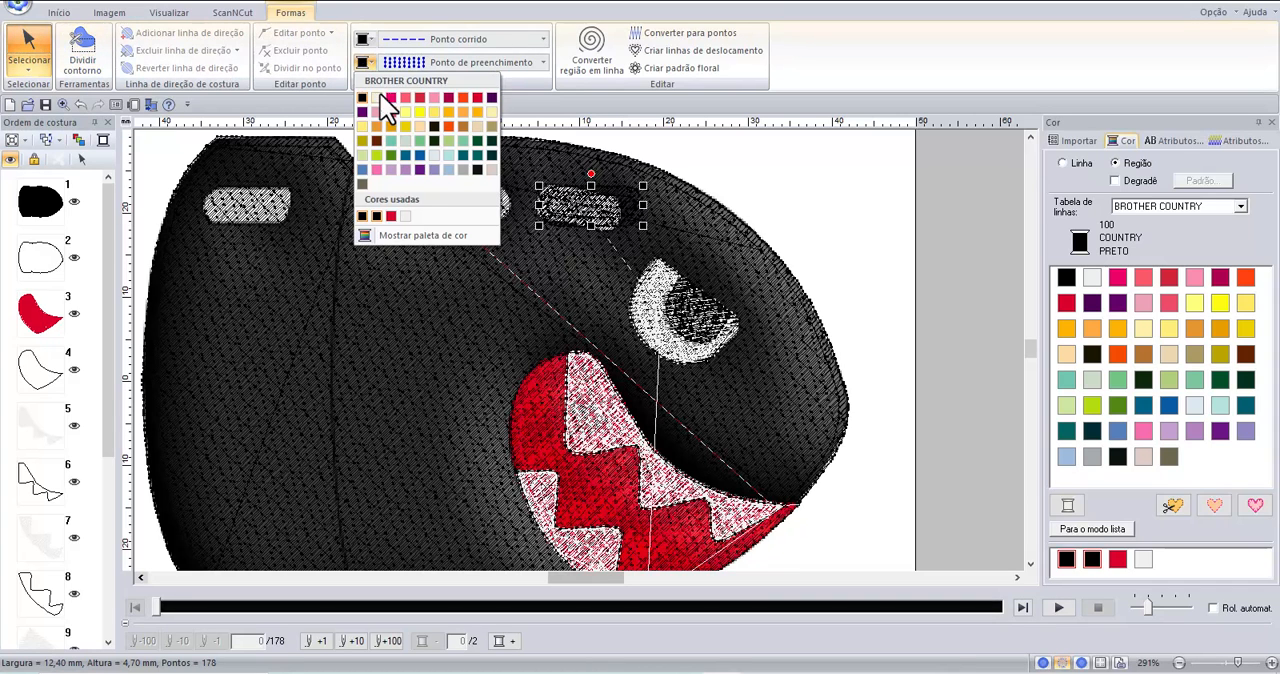
click(378, 97)
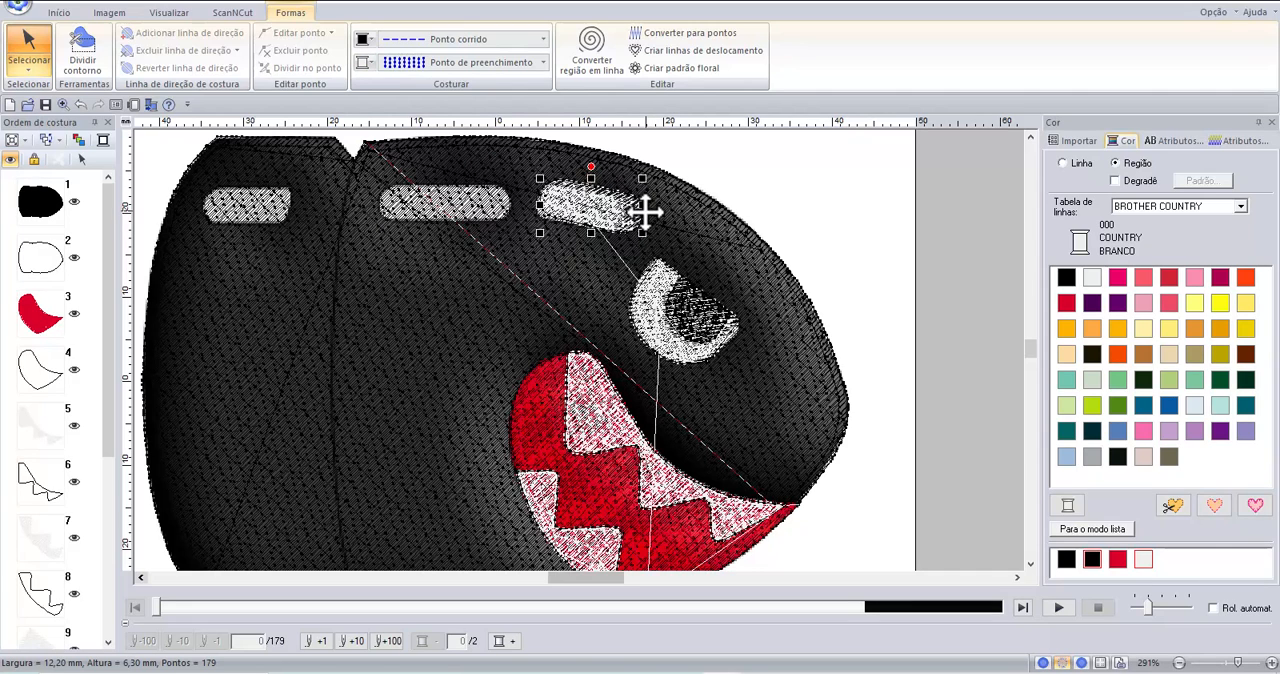
drag(642, 205, 630, 206)
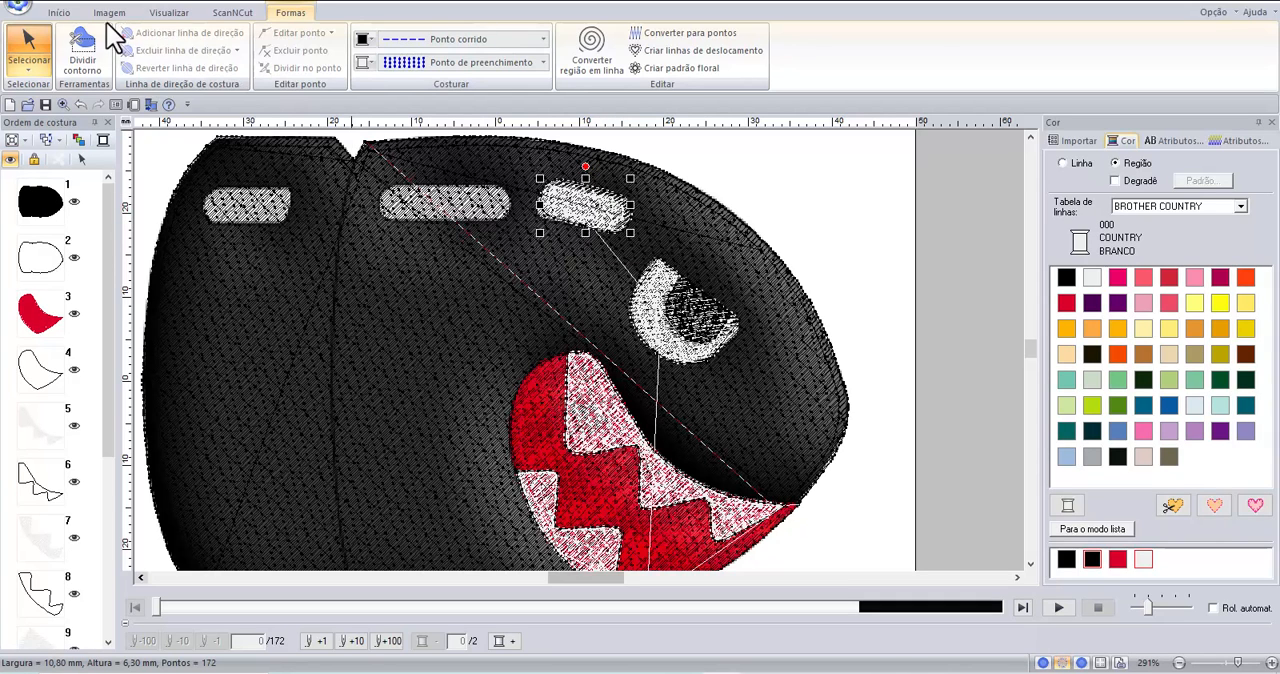
Draw a white rounded rectangle about 15.2 by 4.6 mm over the middle body highlight.
click(57, 13)
click(262, 60)
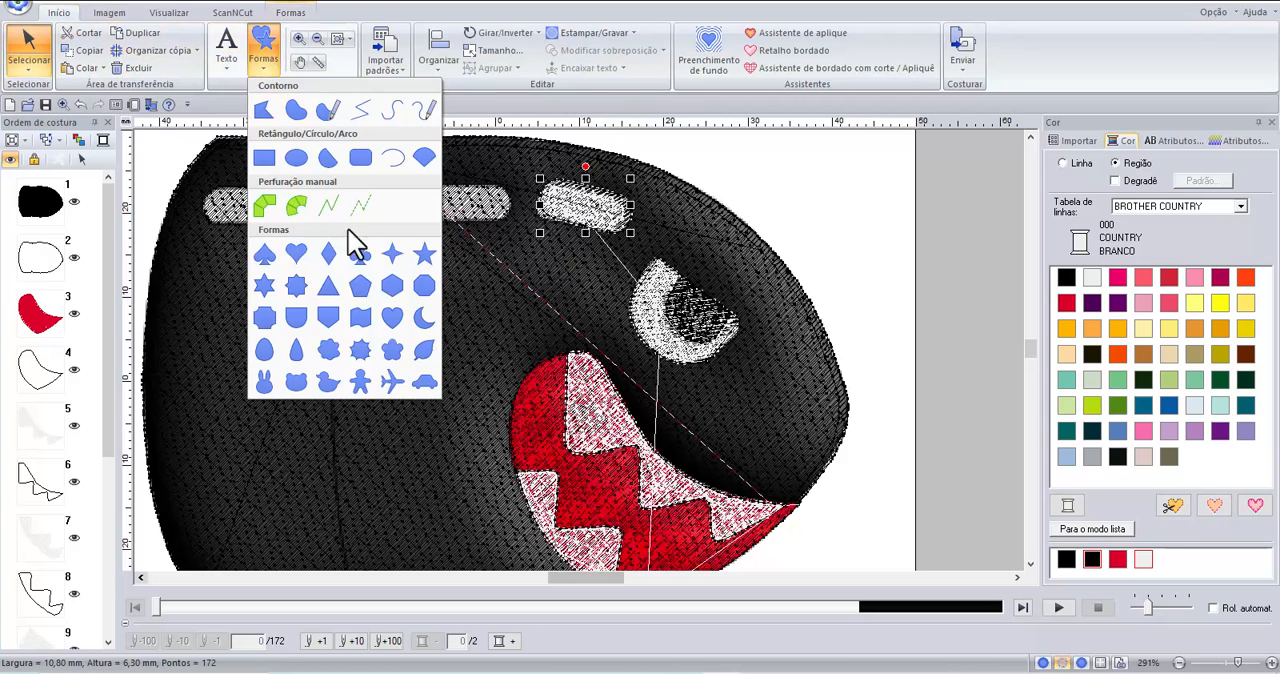
click(358, 155)
drag(380, 181, 507, 219)
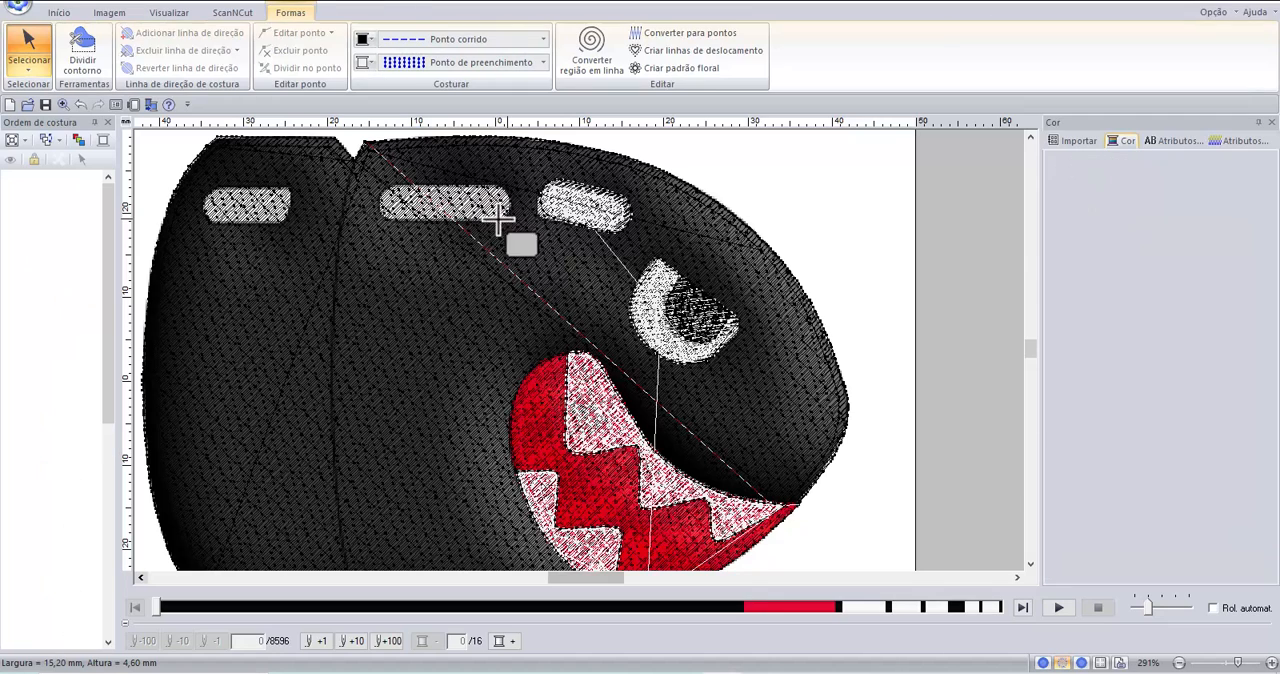
Draw a white rounded rectangle about 10.2 by 4.1 mm over the rear body highlight and deselect it.
click(58, 12)
click(263, 50)
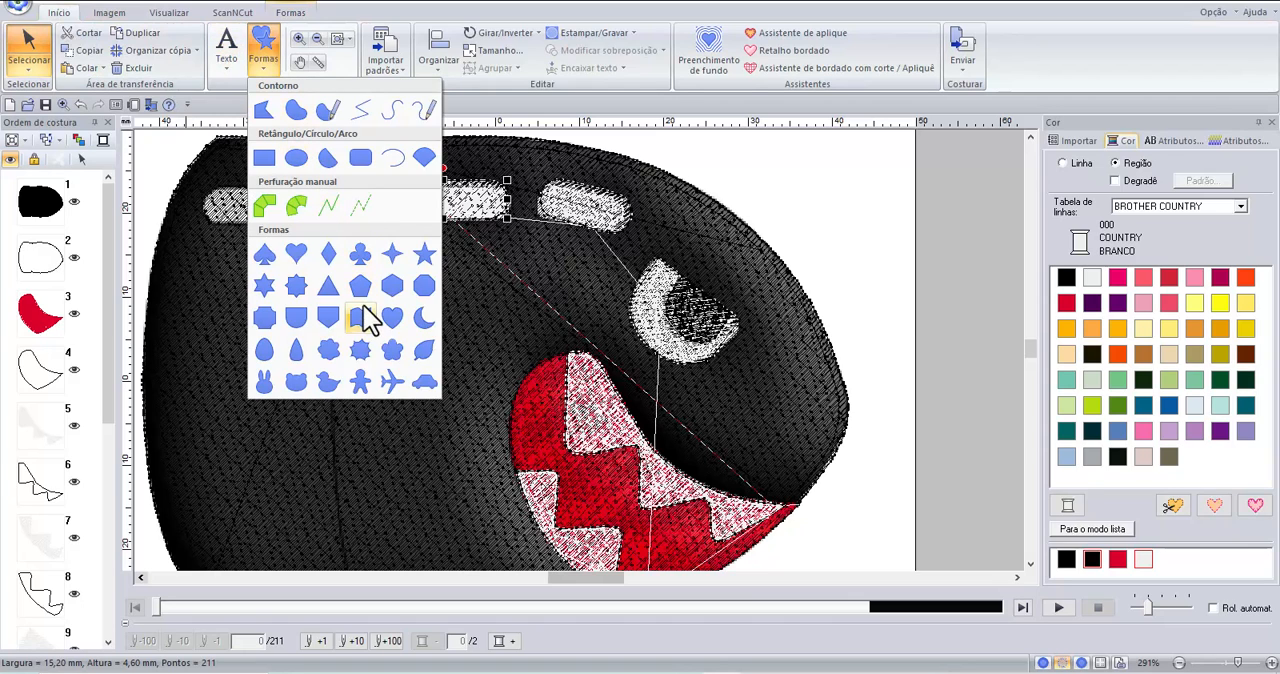
click(360, 157)
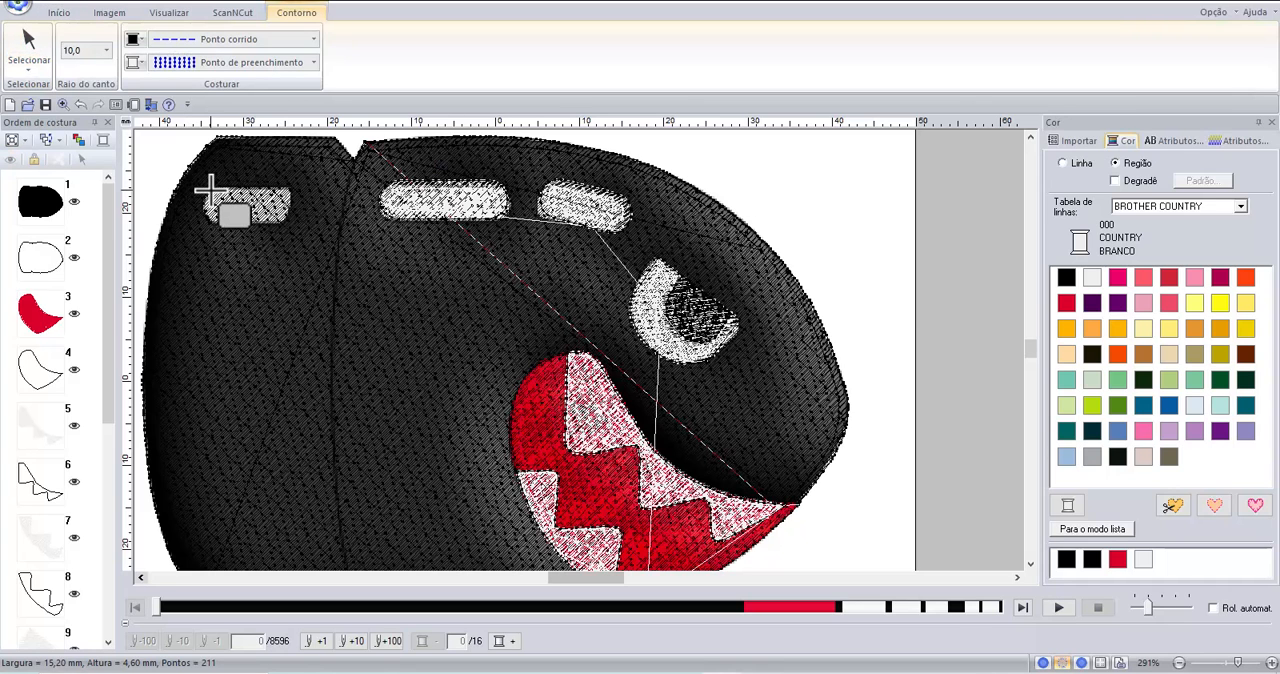
drag(209, 187, 295, 224)
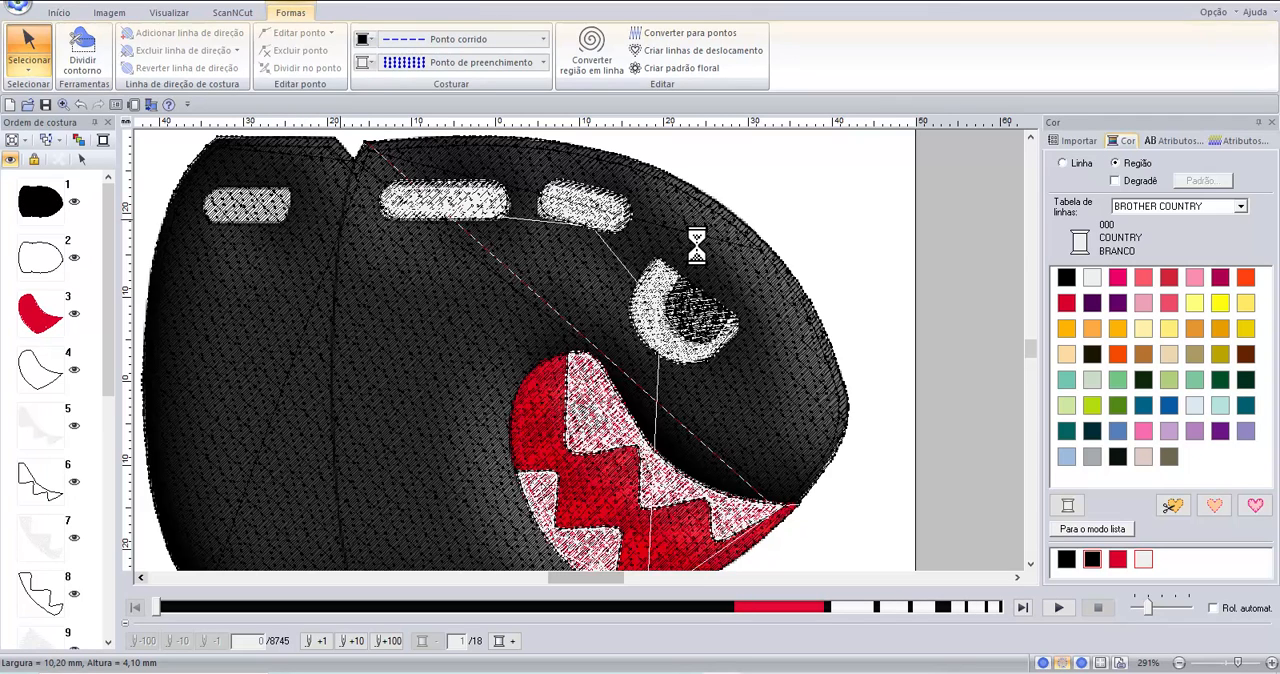
click(824, 234)
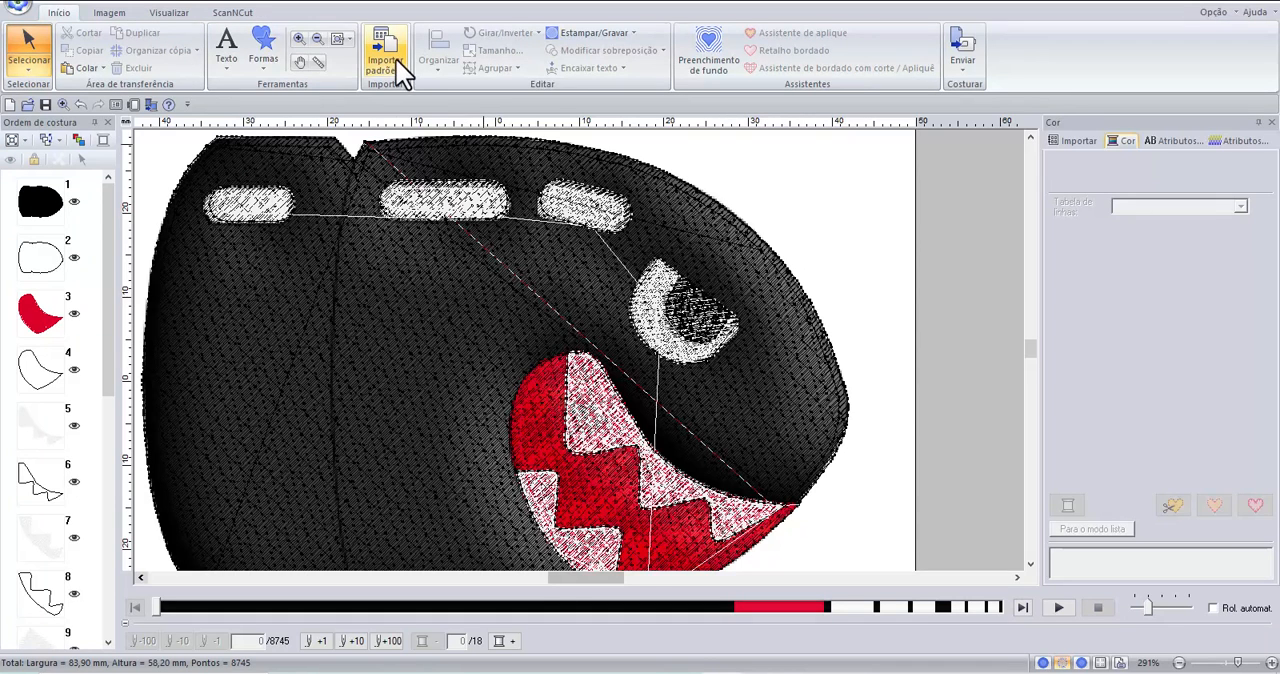
Preview the entire design in the hoop using the realistic view.
click(337, 38)
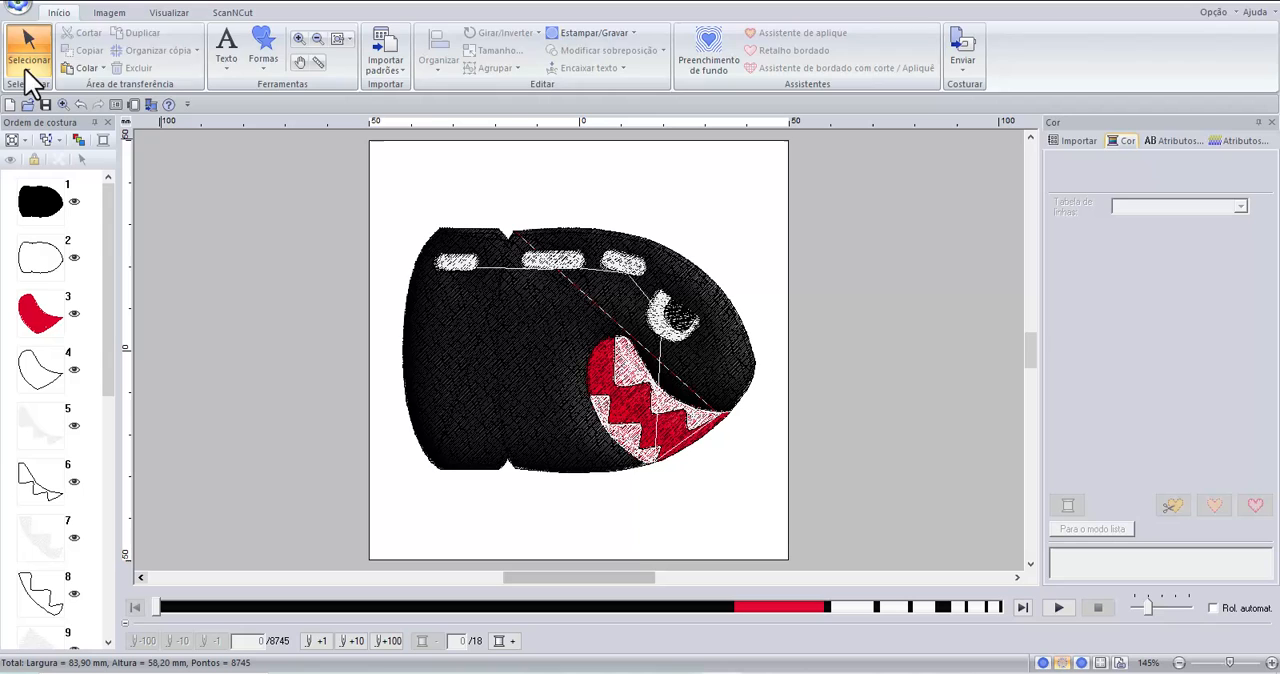
click(106, 12)
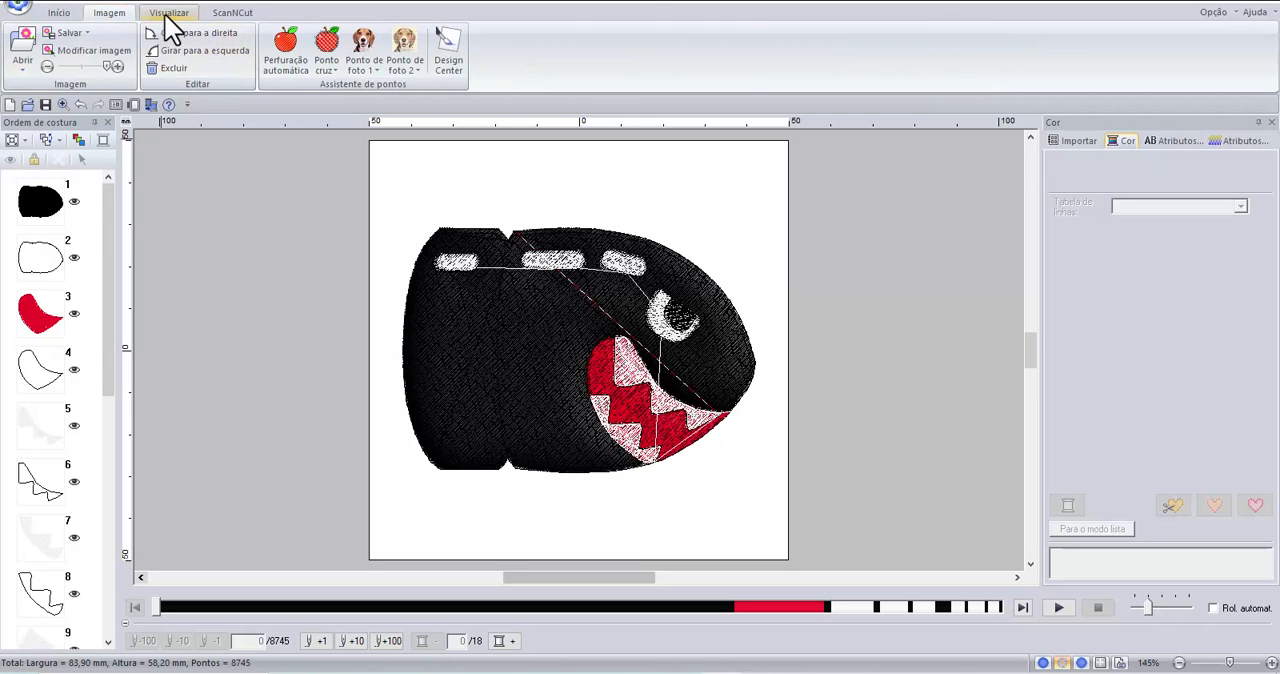
click(164, 13)
click(92, 45)
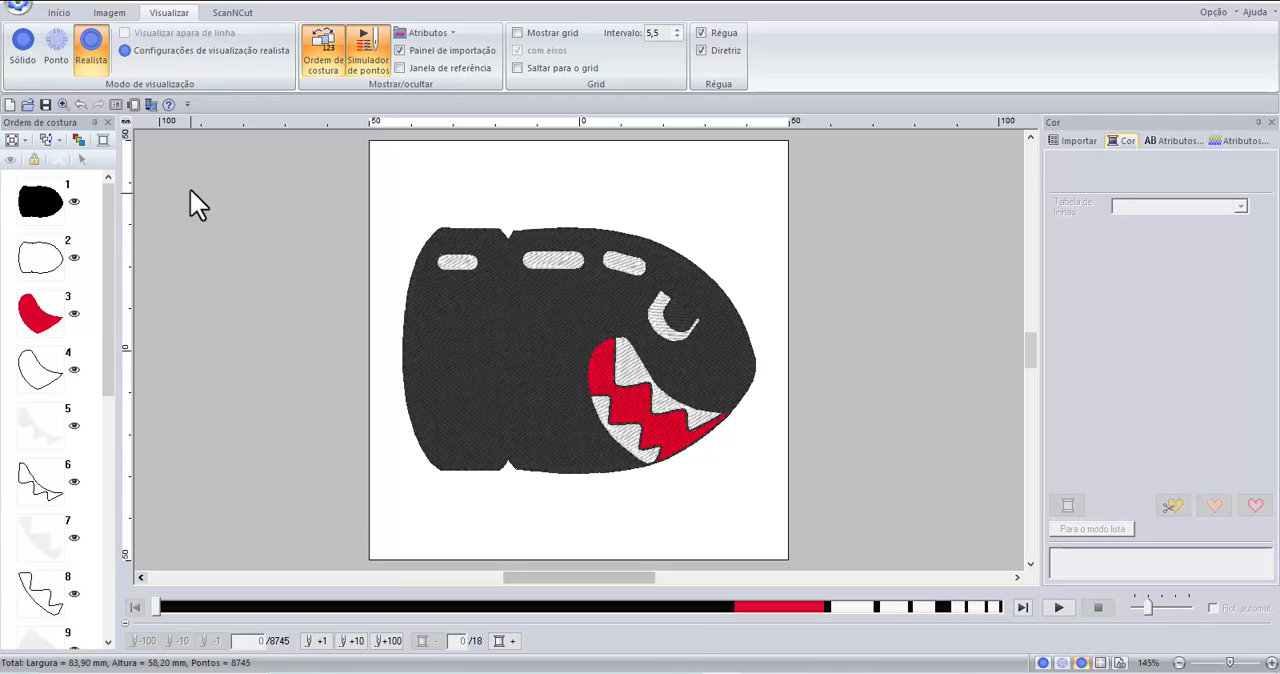
Draw an open curve in black running stitch (Ponto corrido), about 52 mm tall, along the body seam from the upper notch to the lower notch.
click(58, 14)
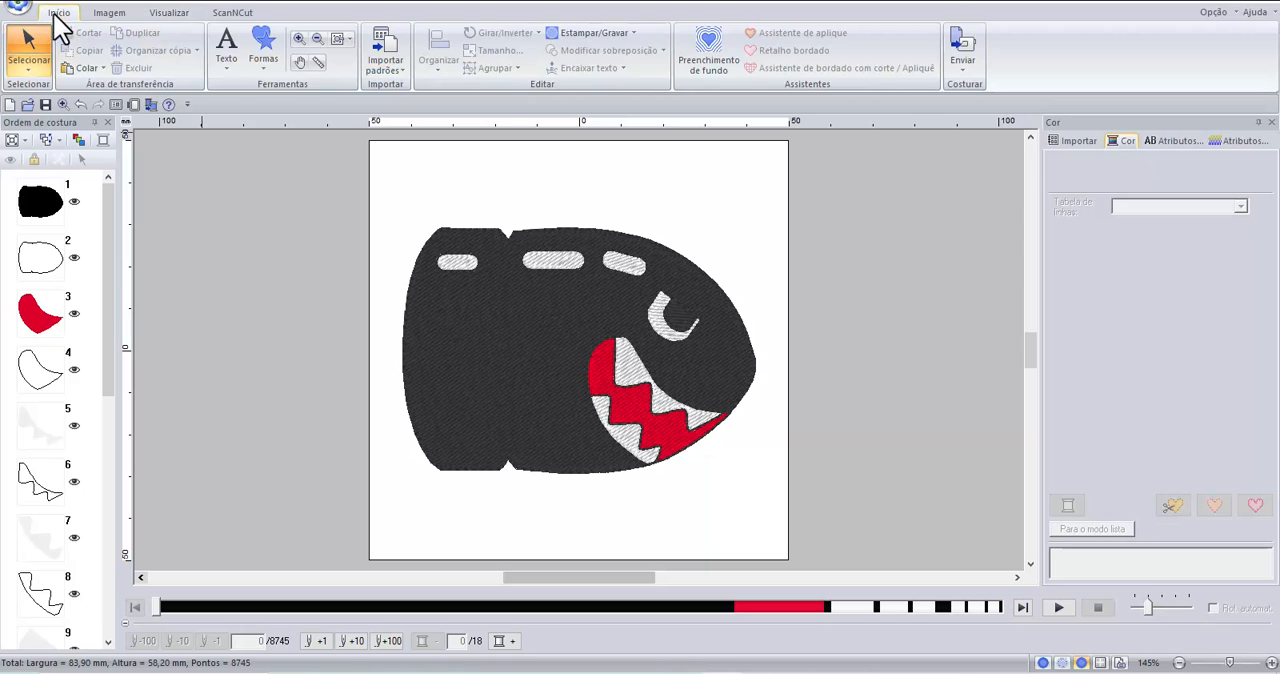
click(267, 61)
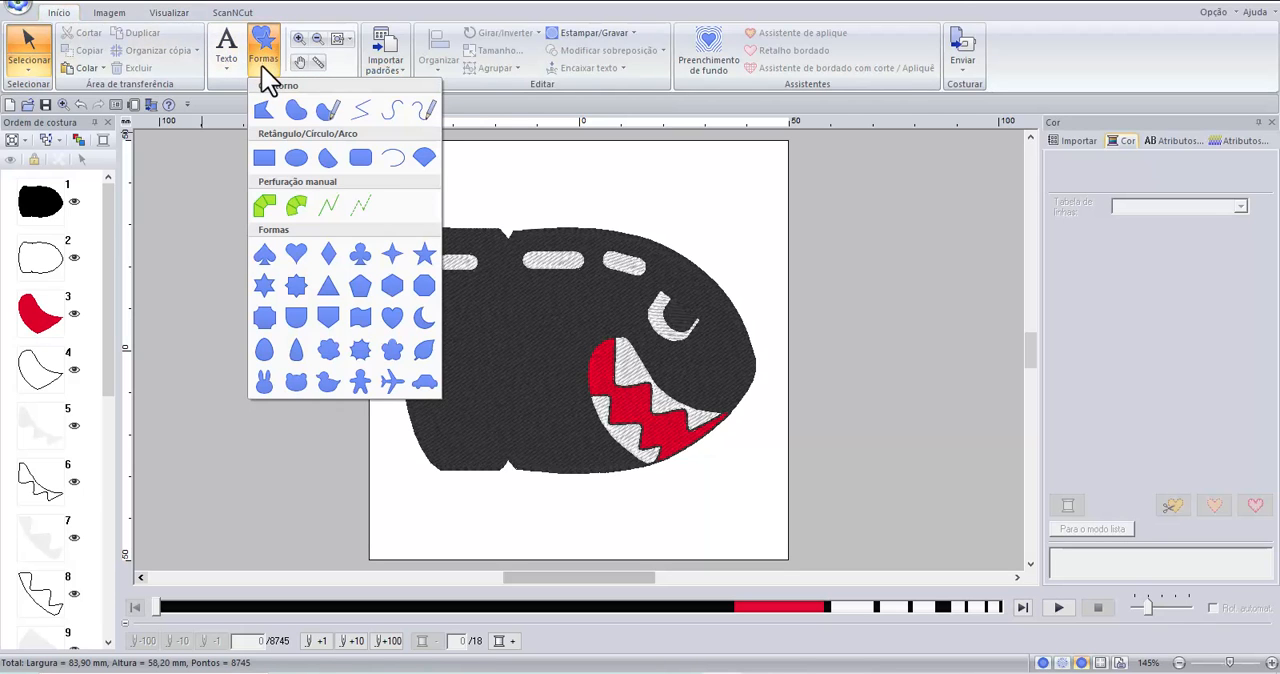
click(392, 111)
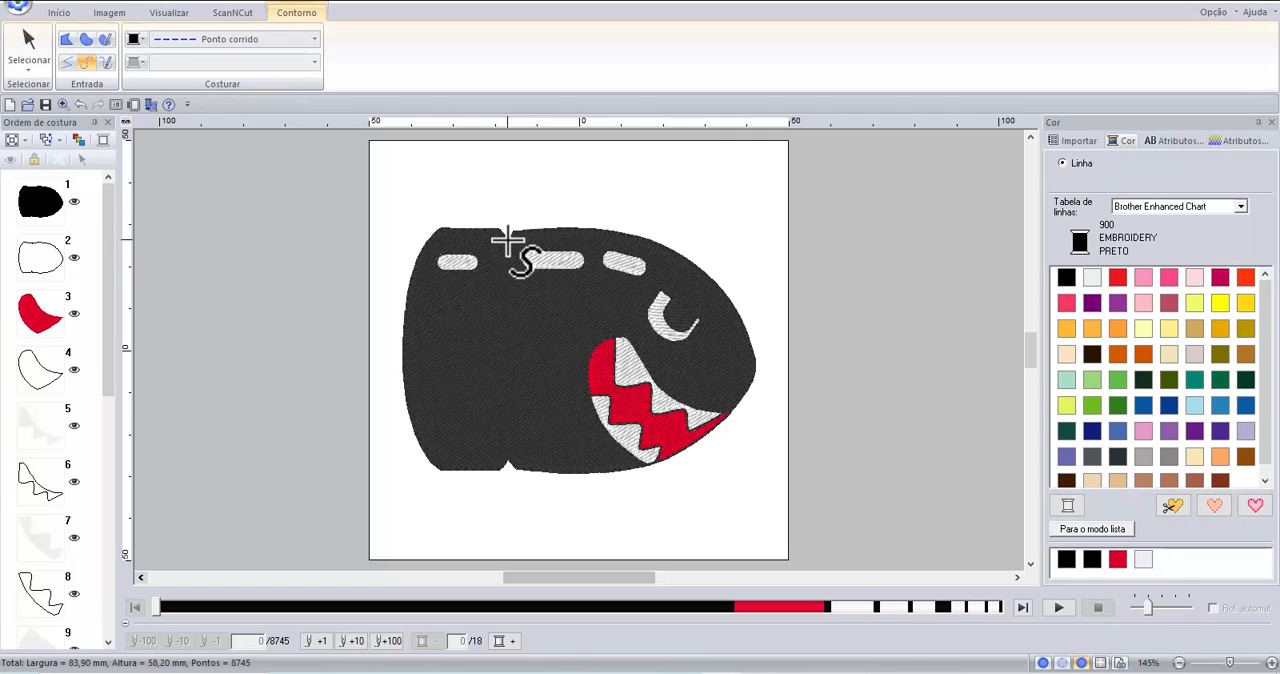
click(507, 240)
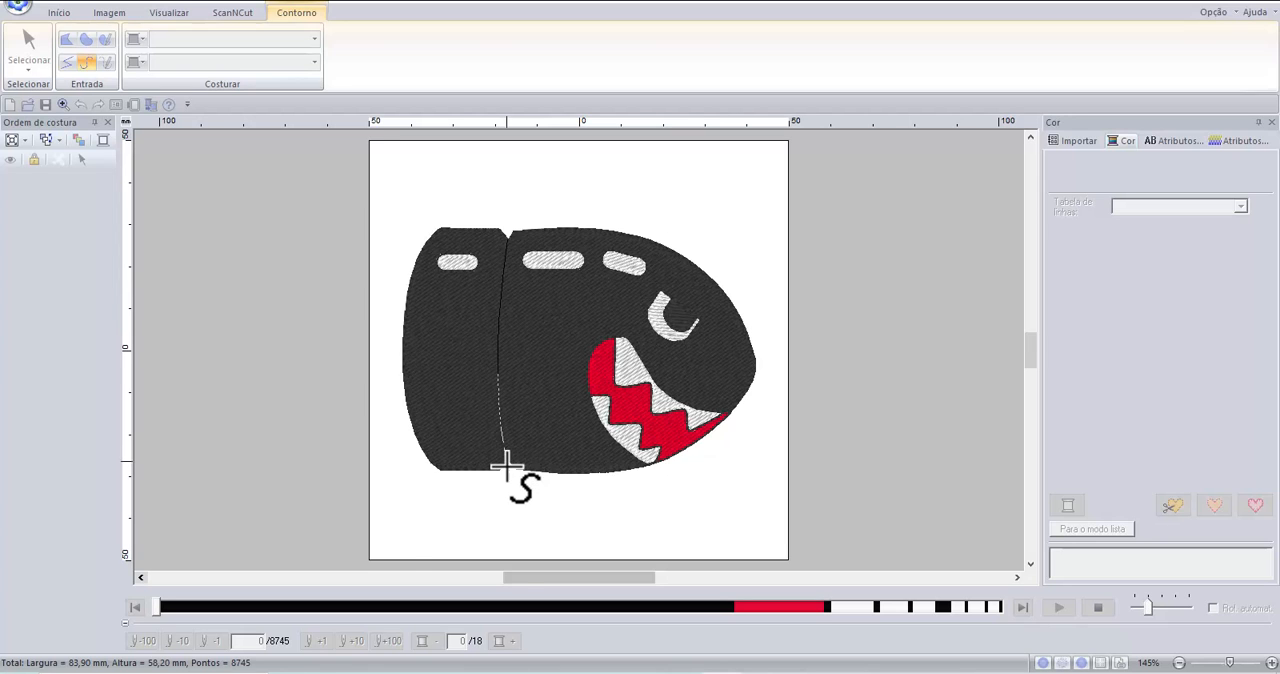
scroll(505, 460, up, 2)
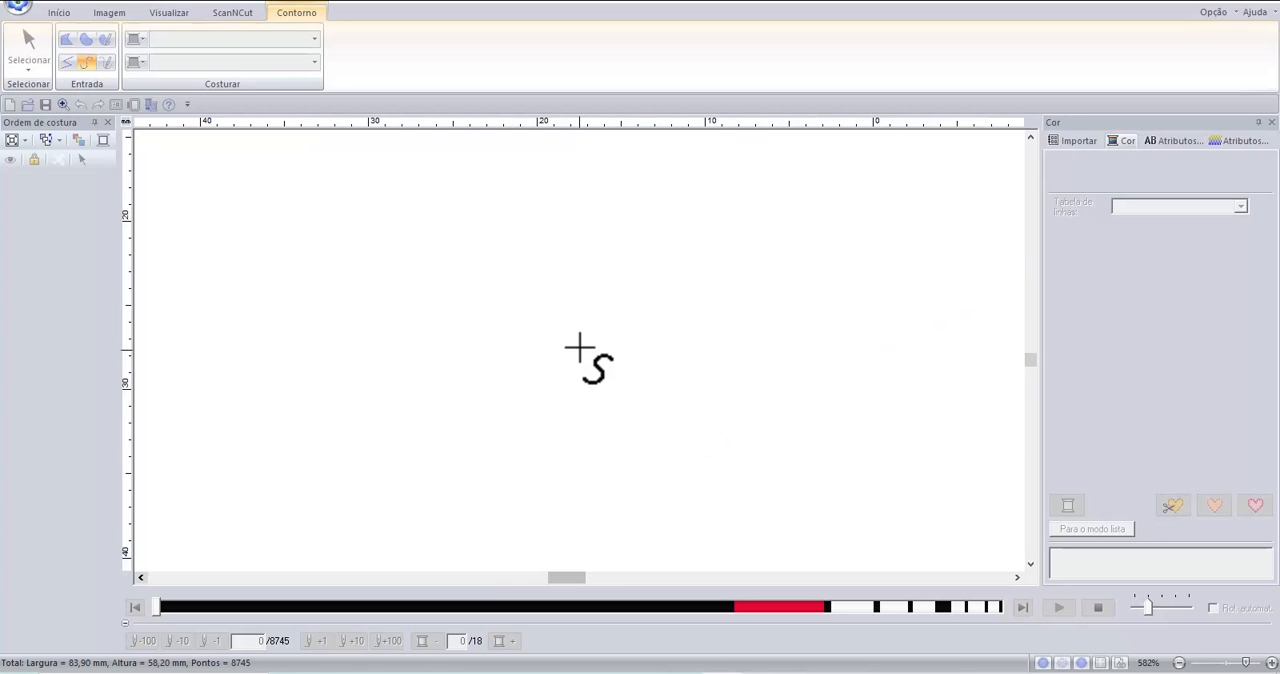
scroll(579, 366, up, 1)
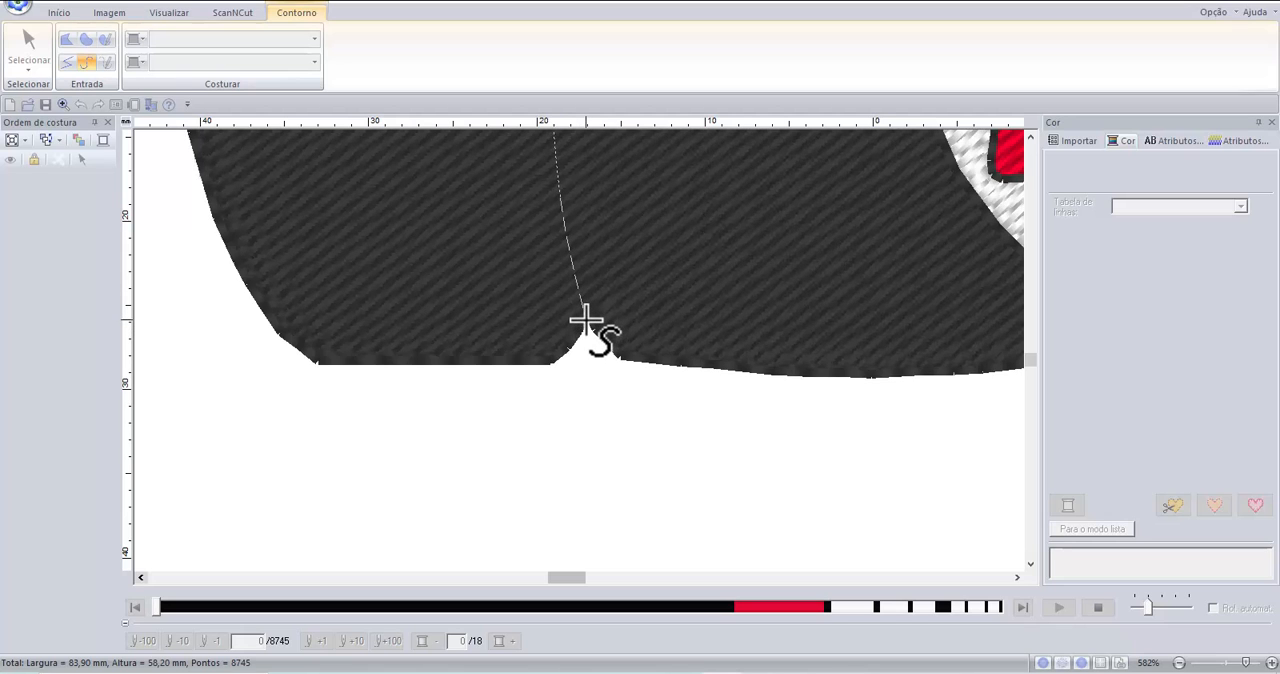
double_click(587, 320)
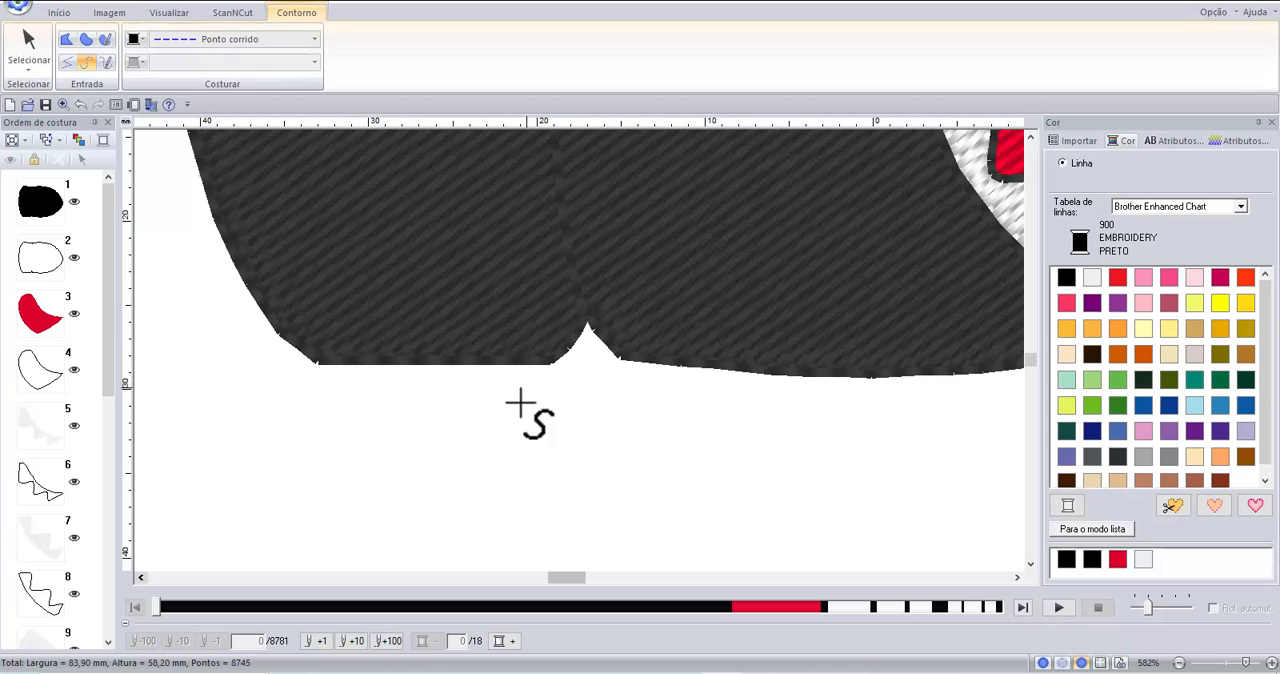
Leave the curve tool for the Select tool and deselect the new seam line on the body.
scroll(386, 493, down, 1)
scroll(400, 296, down, 1)
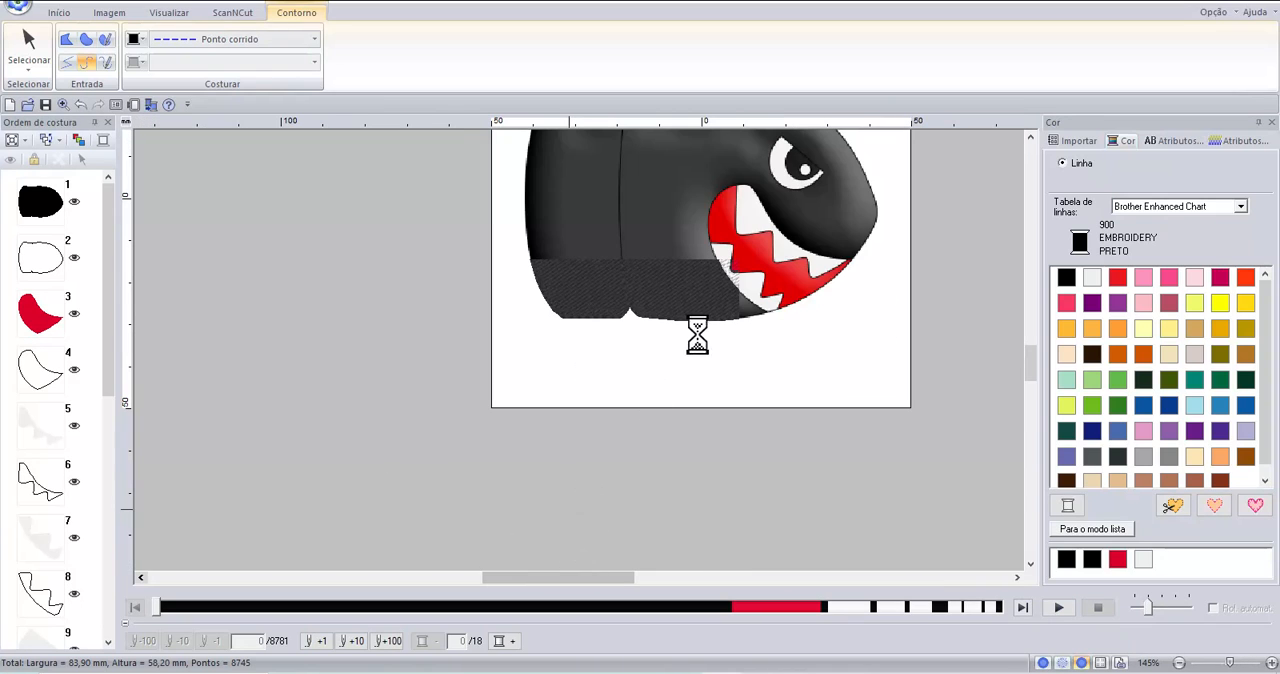
click(1016, 578)
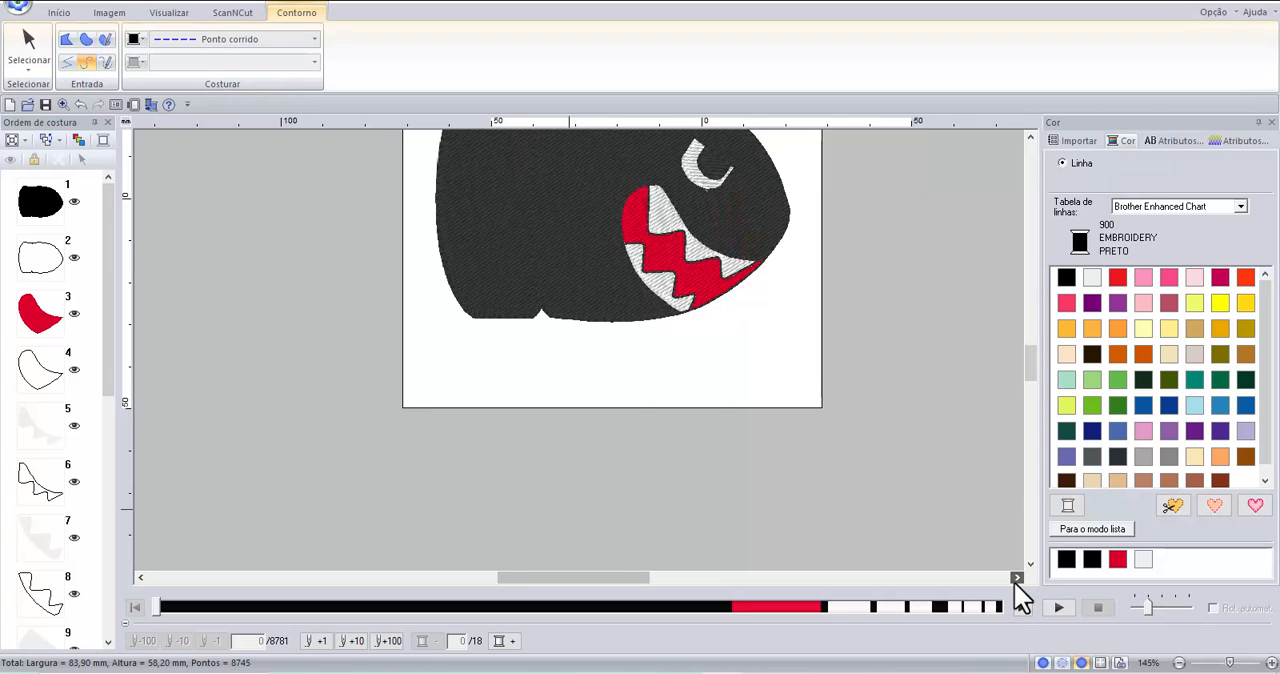
click(1016, 579)
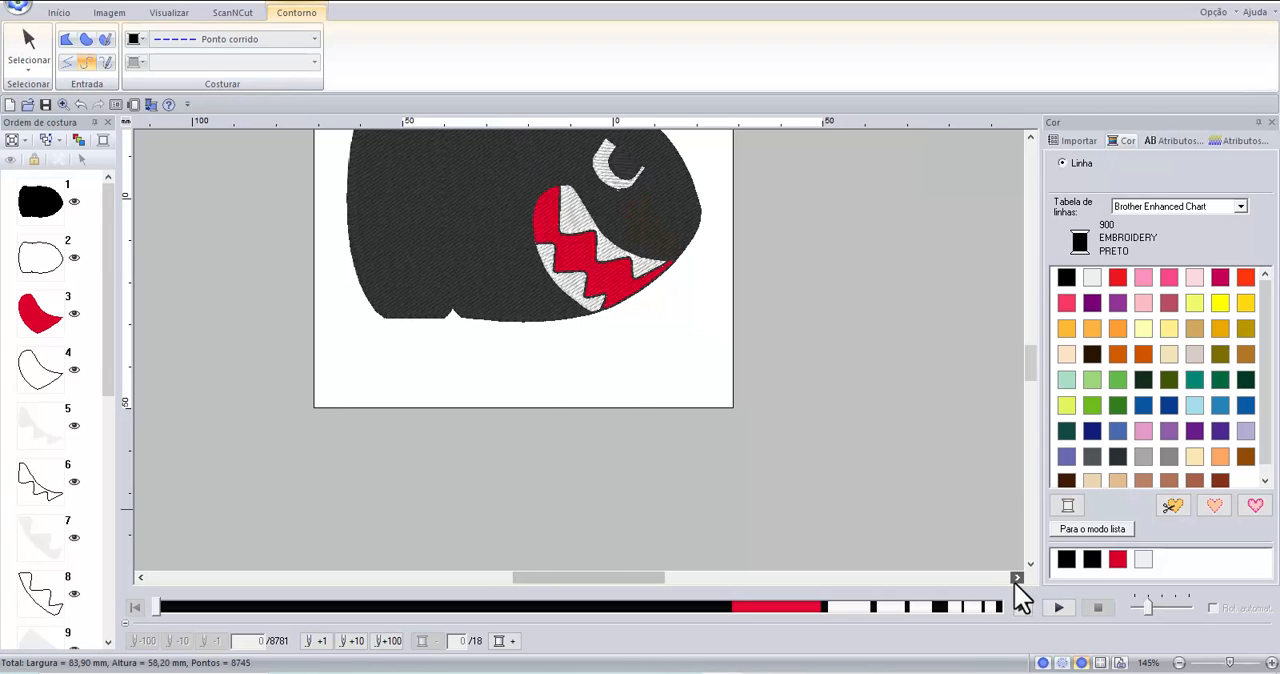
click(1029, 133)
click(1029, 135)
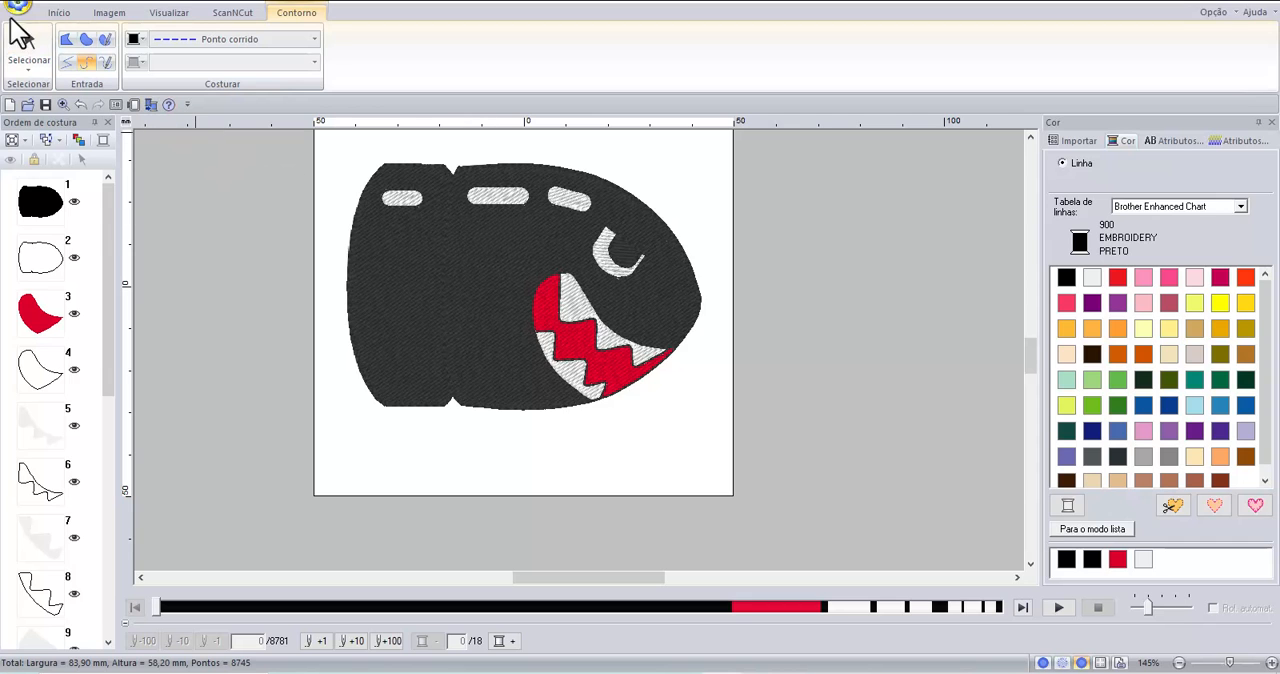
click(30, 50)
click(650, 255)
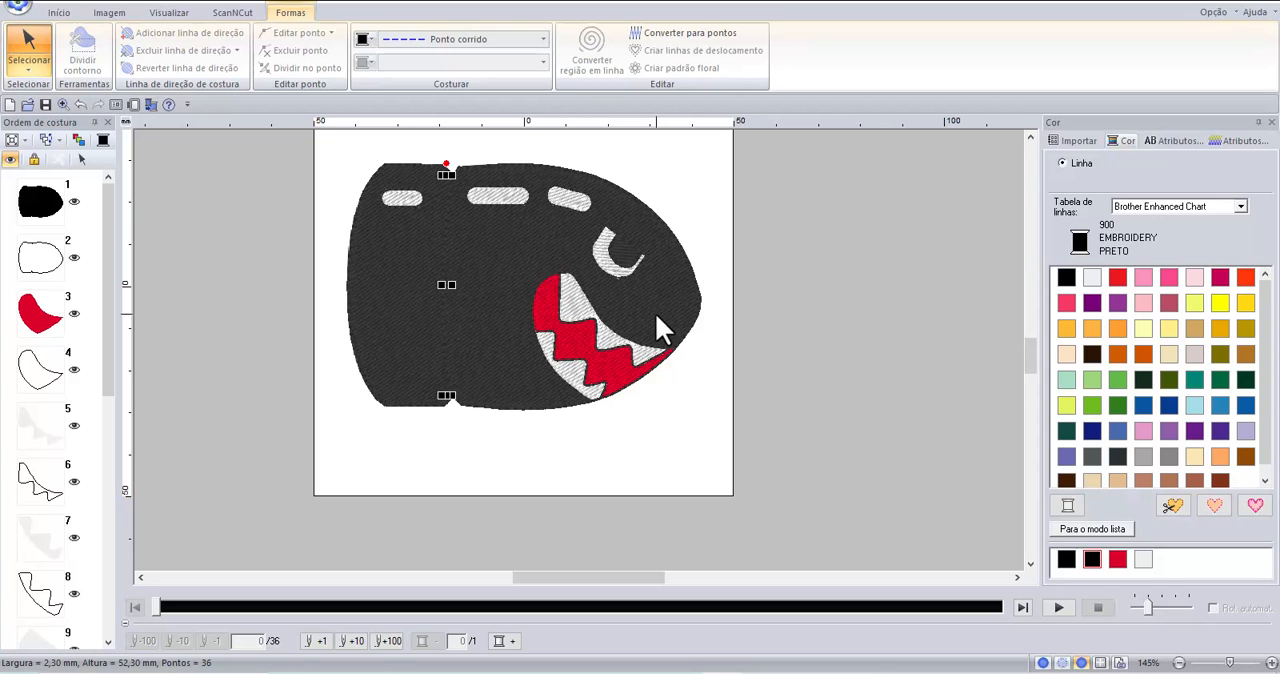
click(703, 234)
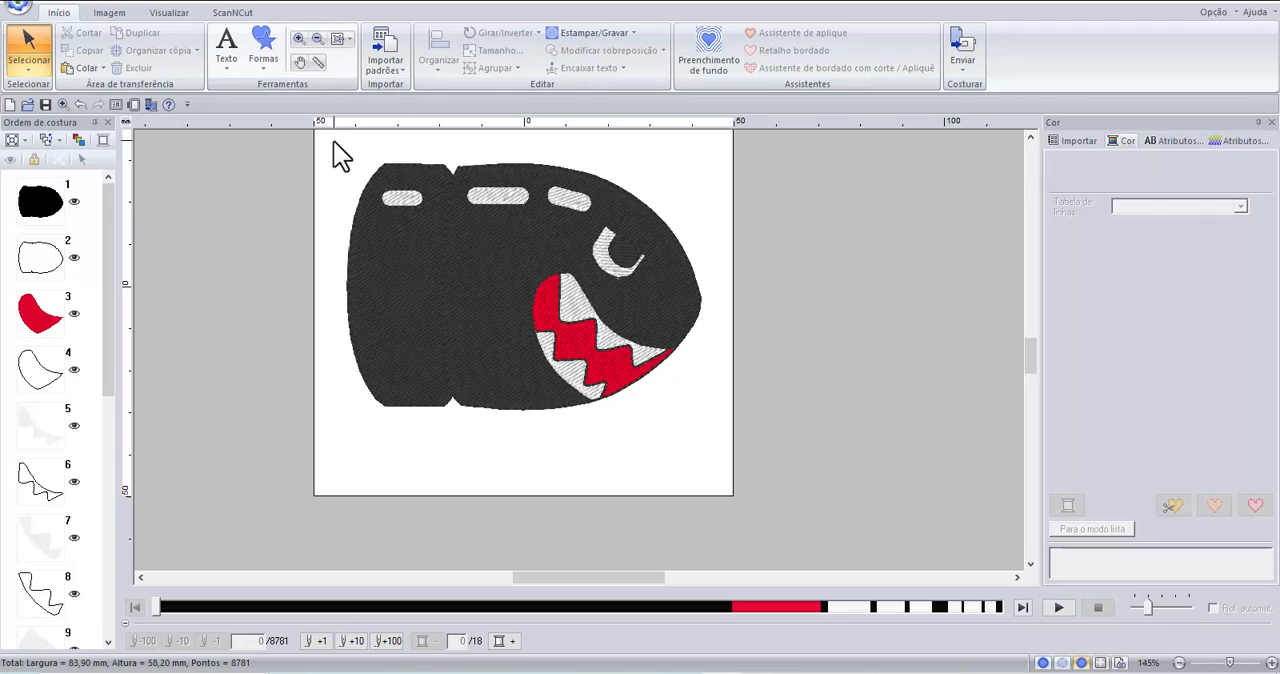
Remove the overlap between the black bullet body and the red mouth with Remover sobreposição and deselect them.
click(472, 291)
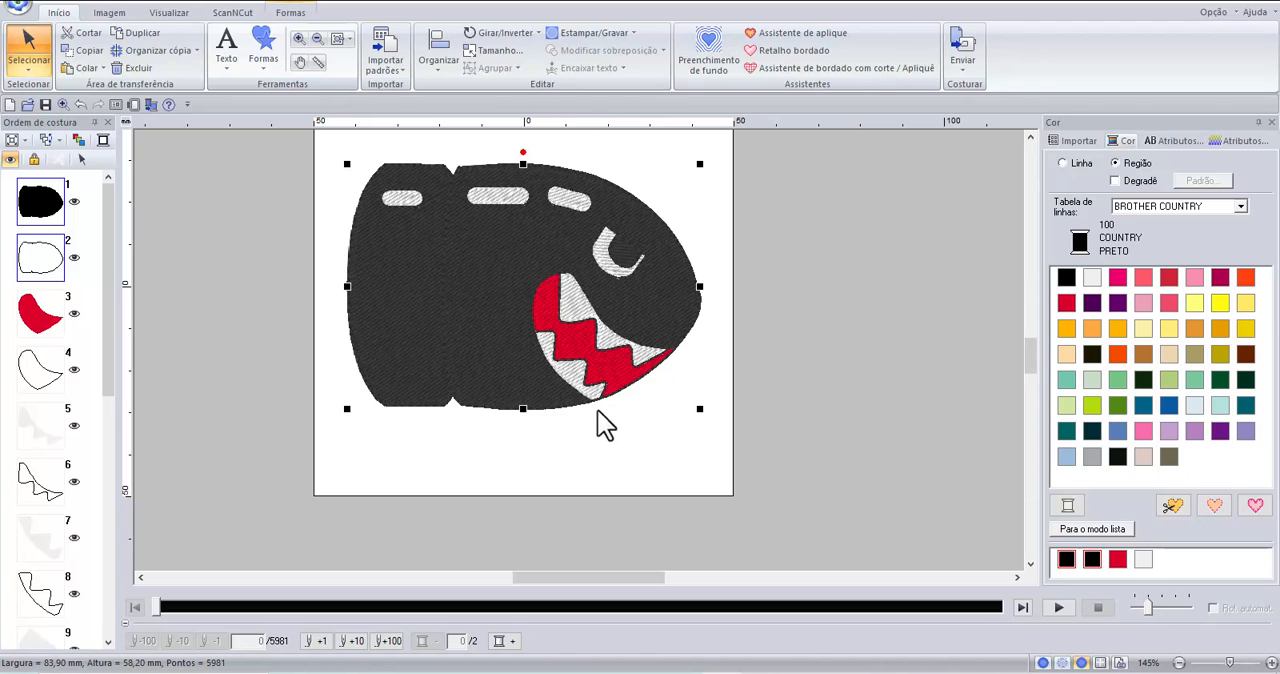
click(699, 482)
click(614, 374)
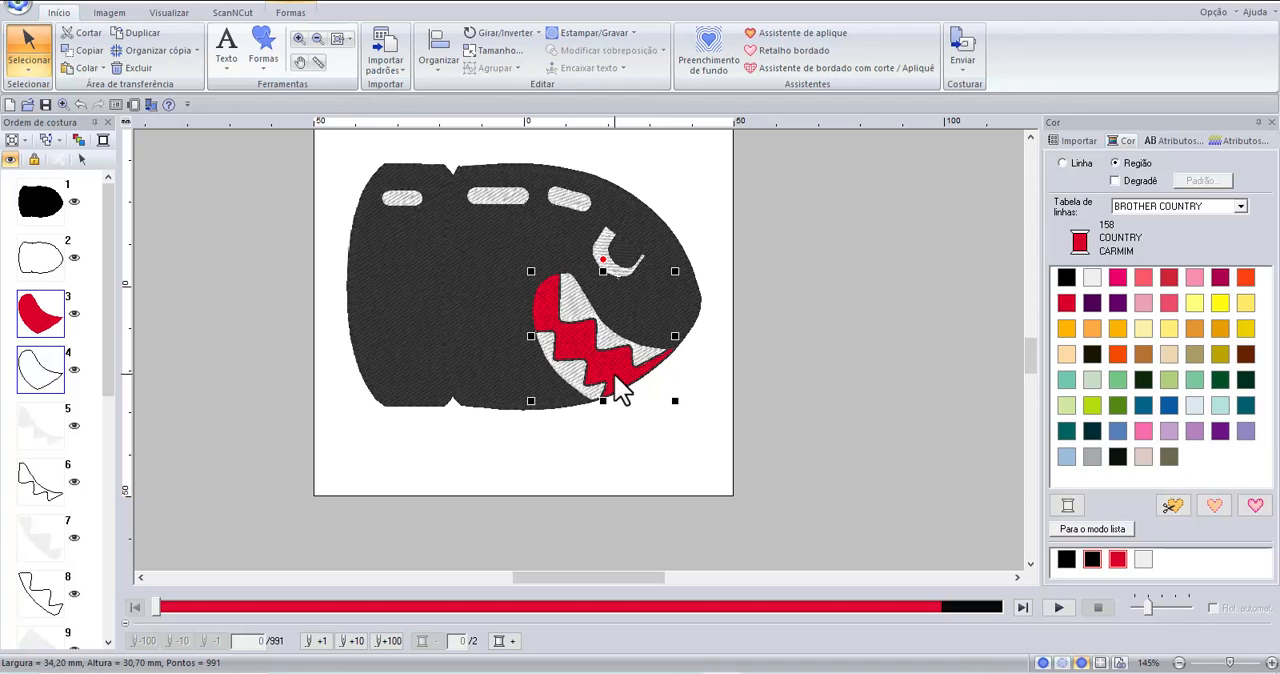
click(409, 340)
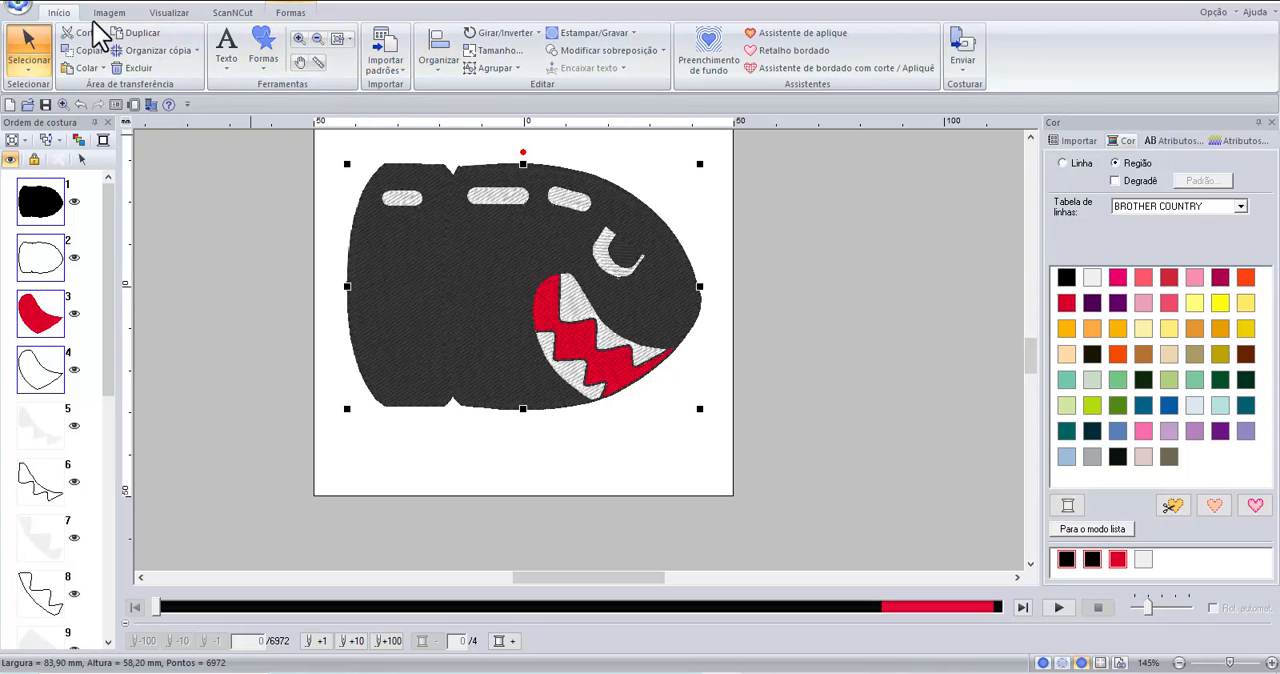
click(662, 48)
click(600, 102)
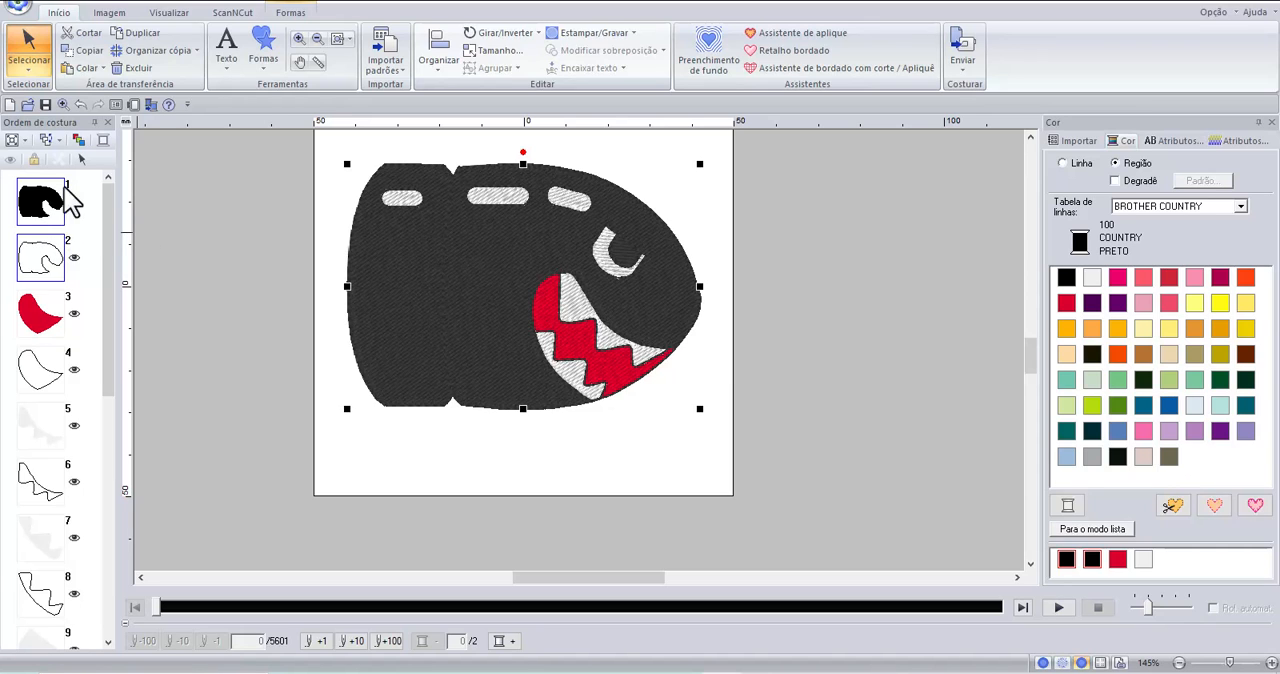
click(437, 451)
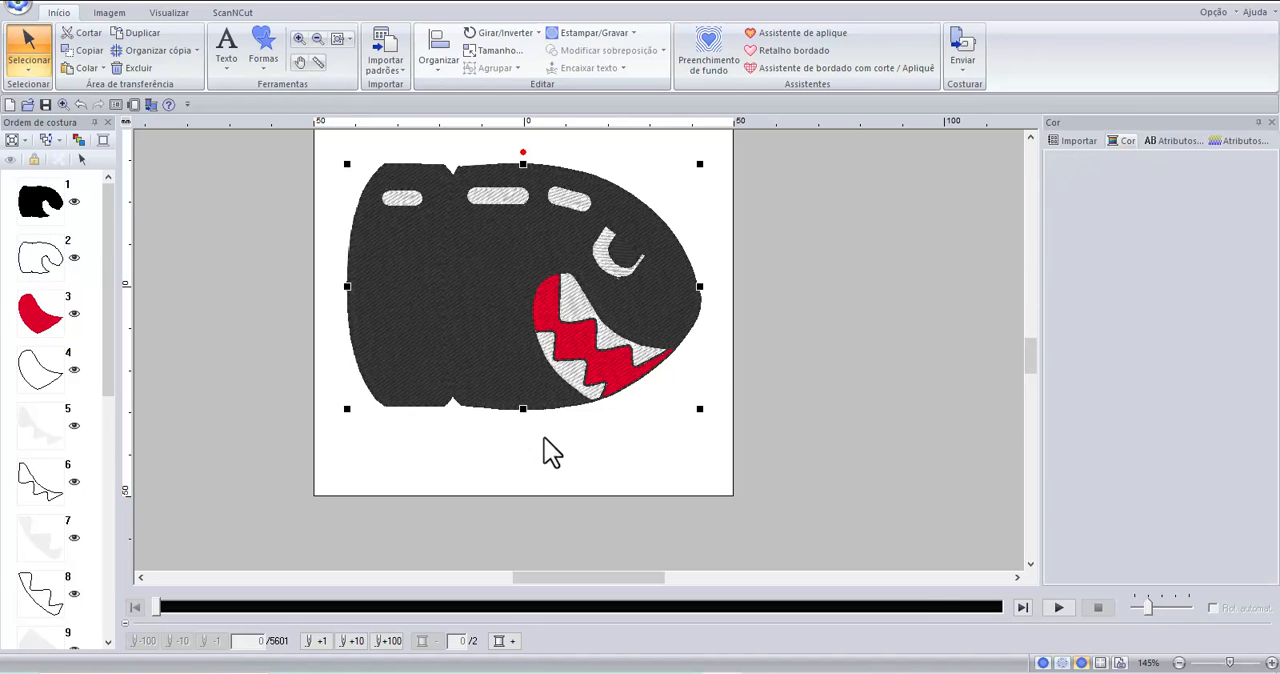
Try to remove the overlap between the white upper teeth and the red mouth with Remover sobreposição.
click(603, 334)
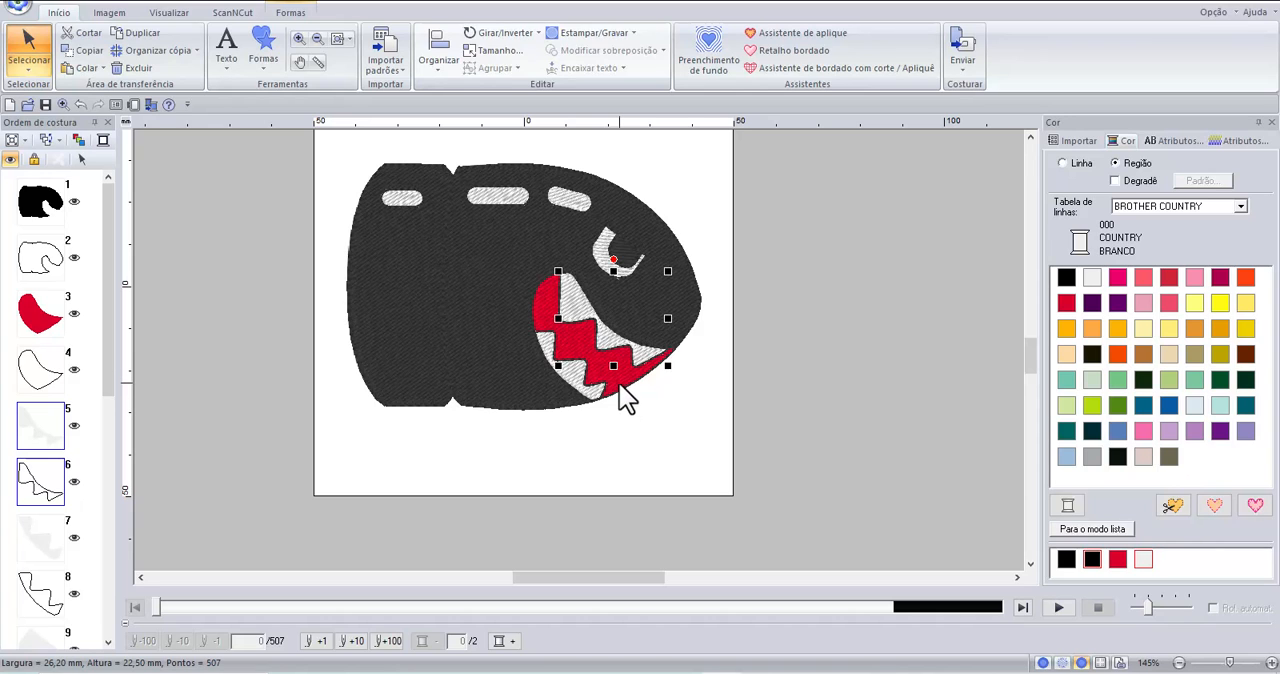
click(621, 378)
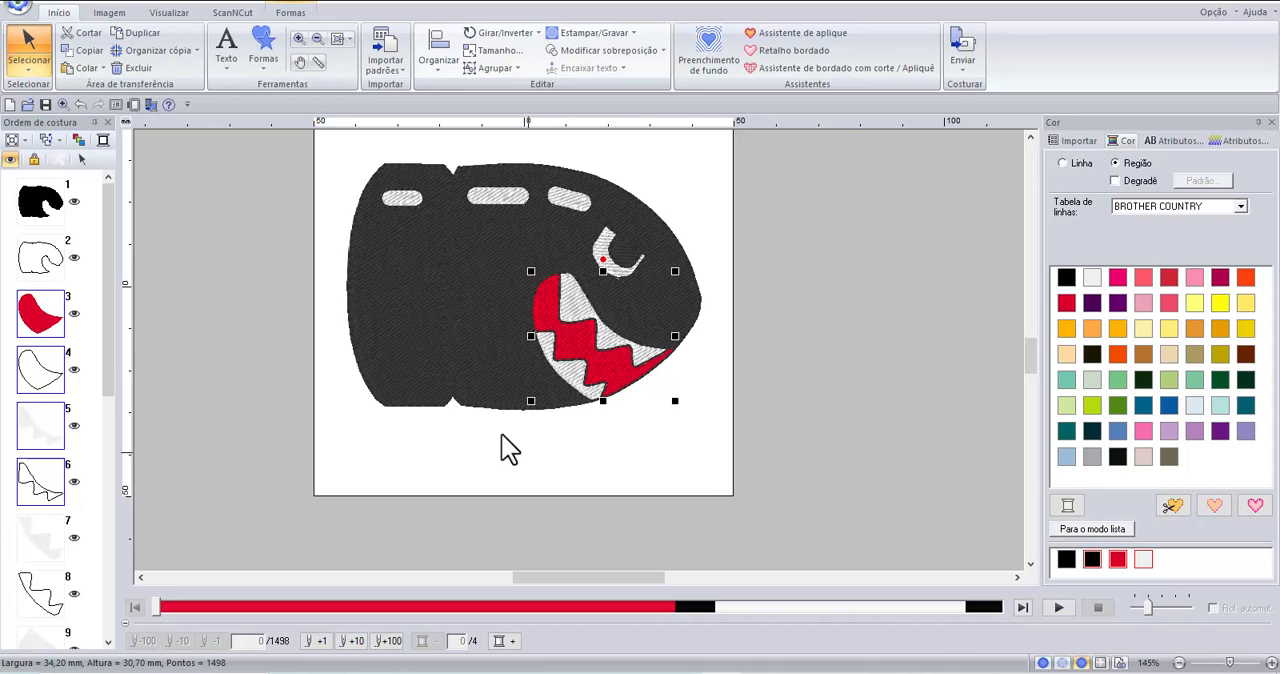
click(607, 50)
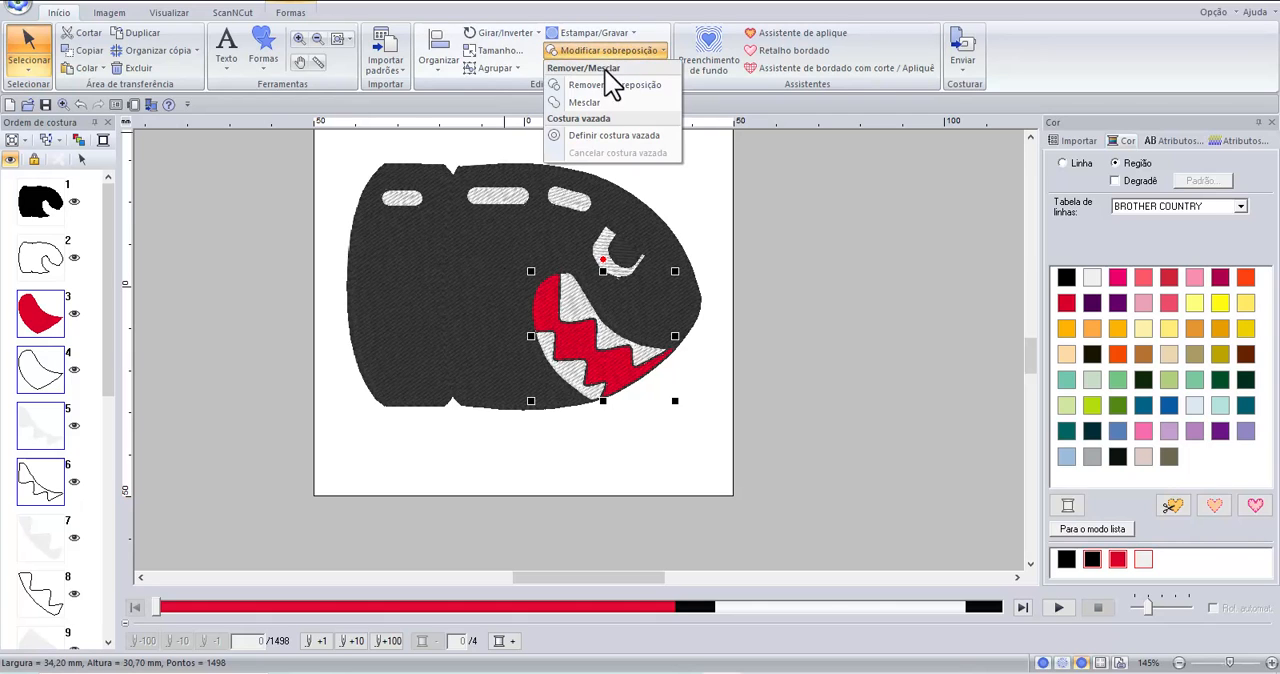
click(611, 85)
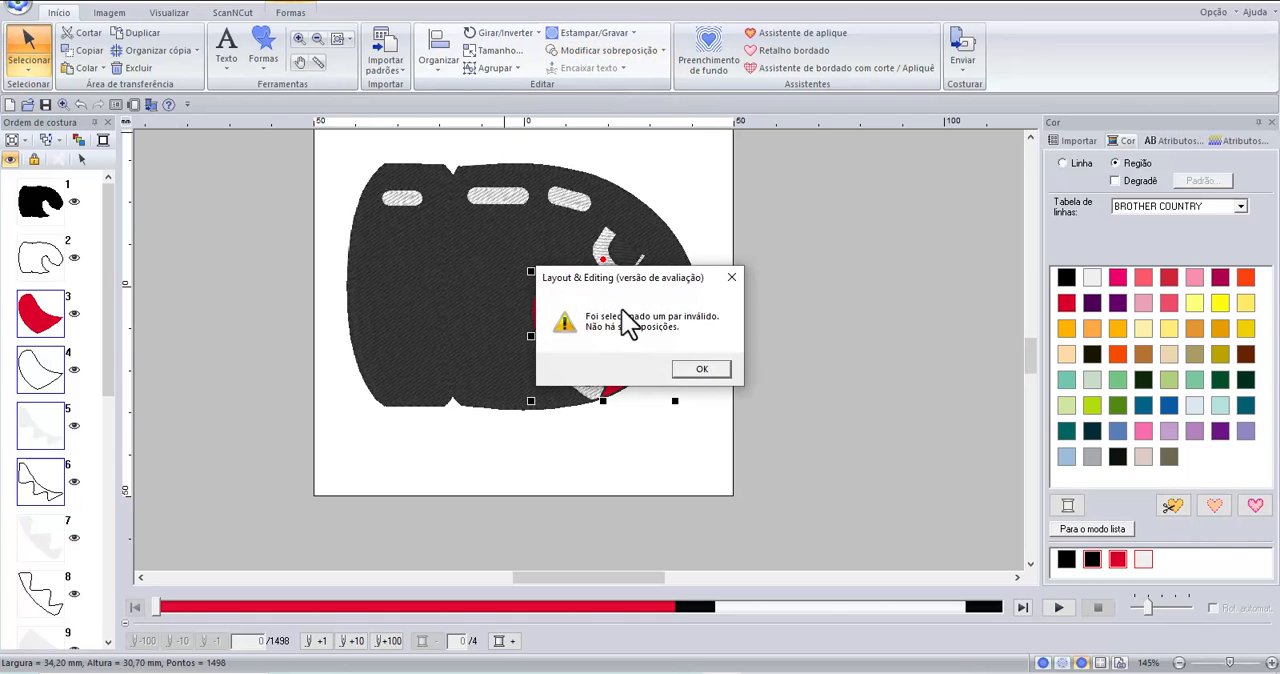
click(703, 370)
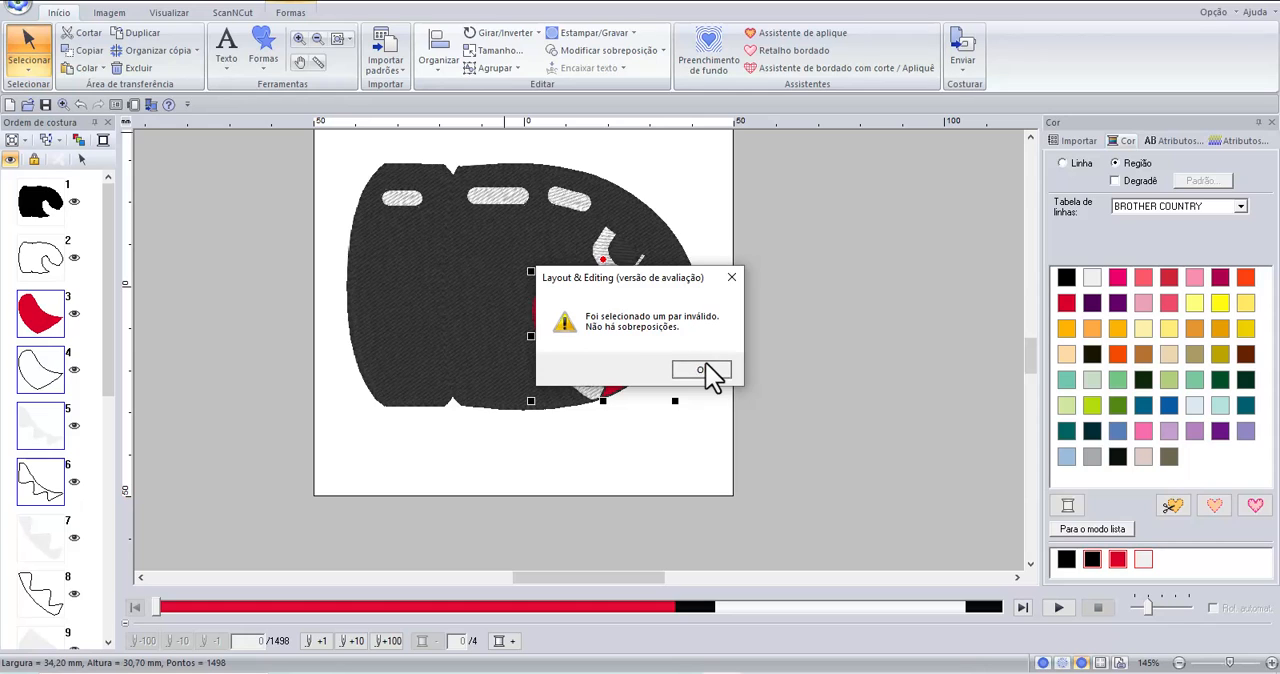
click(618, 463)
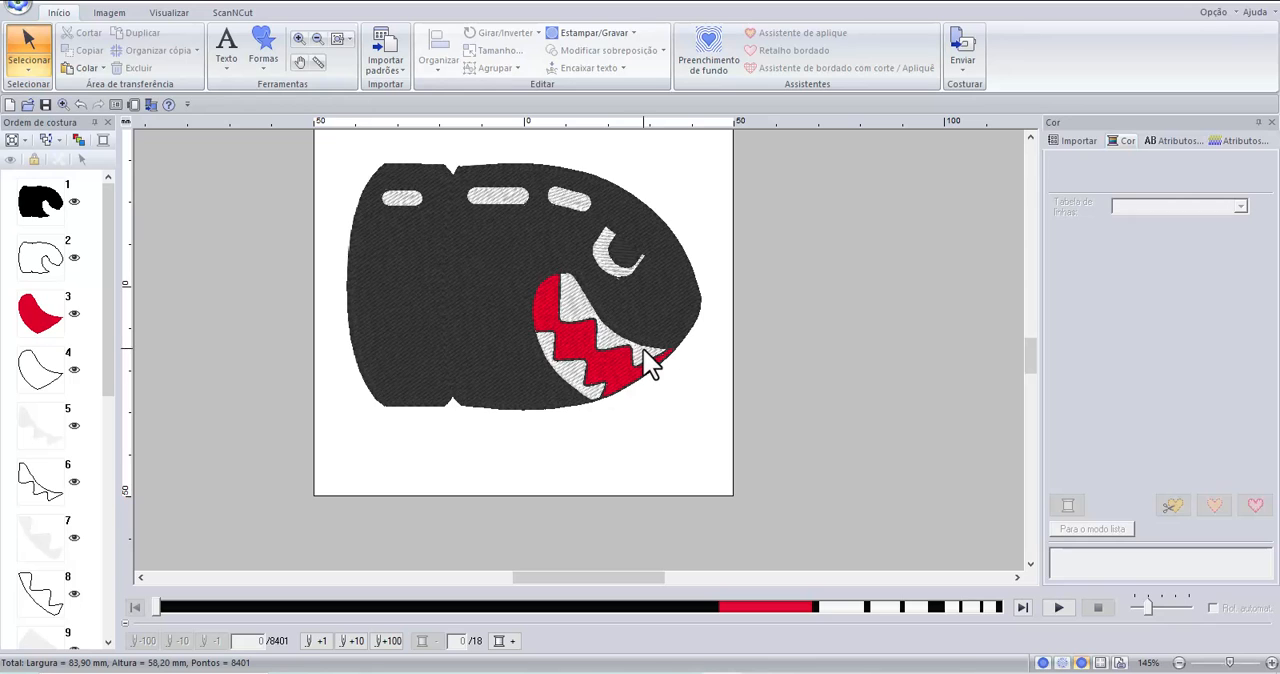
Move the white upper teeth slightly downward so their outline lies inside the red mouth shape, and deselect them.
scroll(643, 352, up, 2)
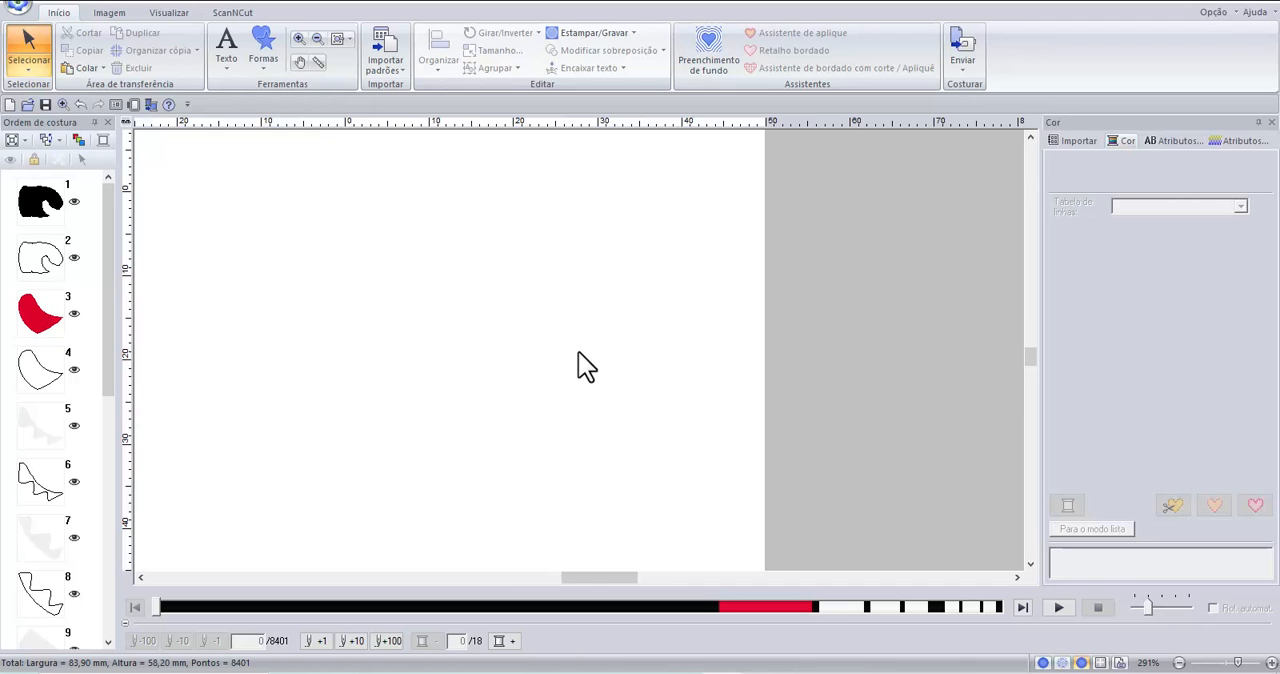
scroll(578, 351, up, 2)
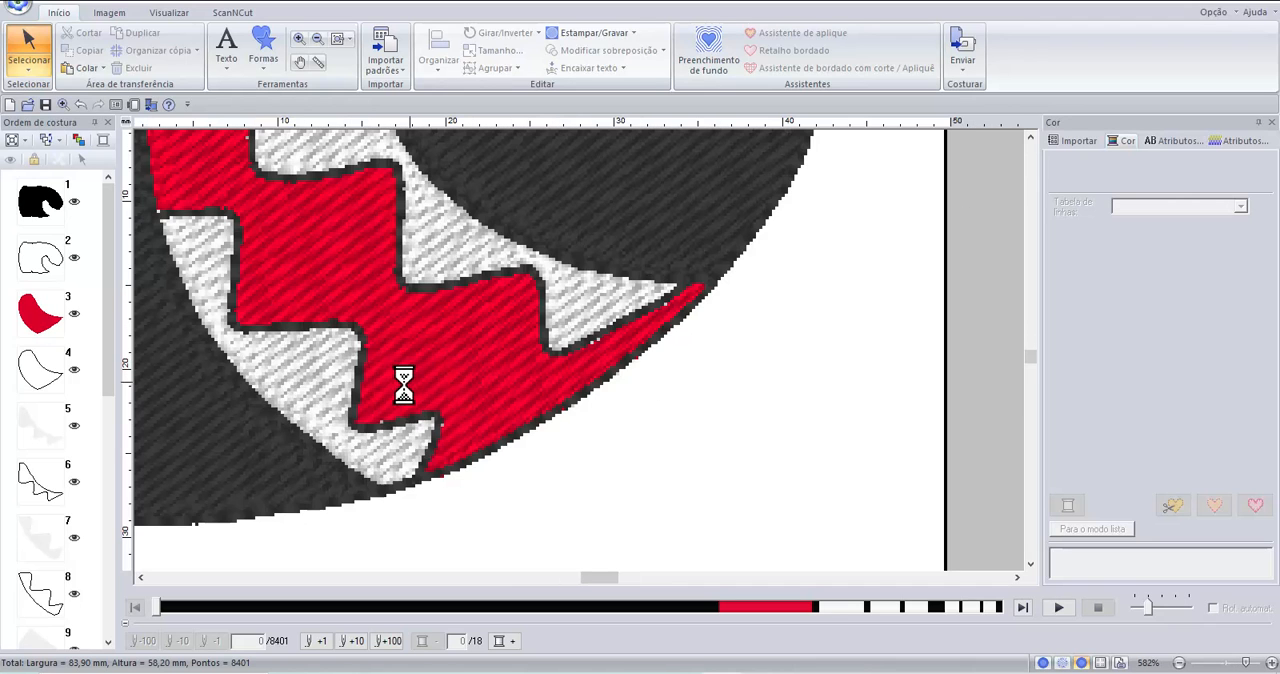
click(1029, 136)
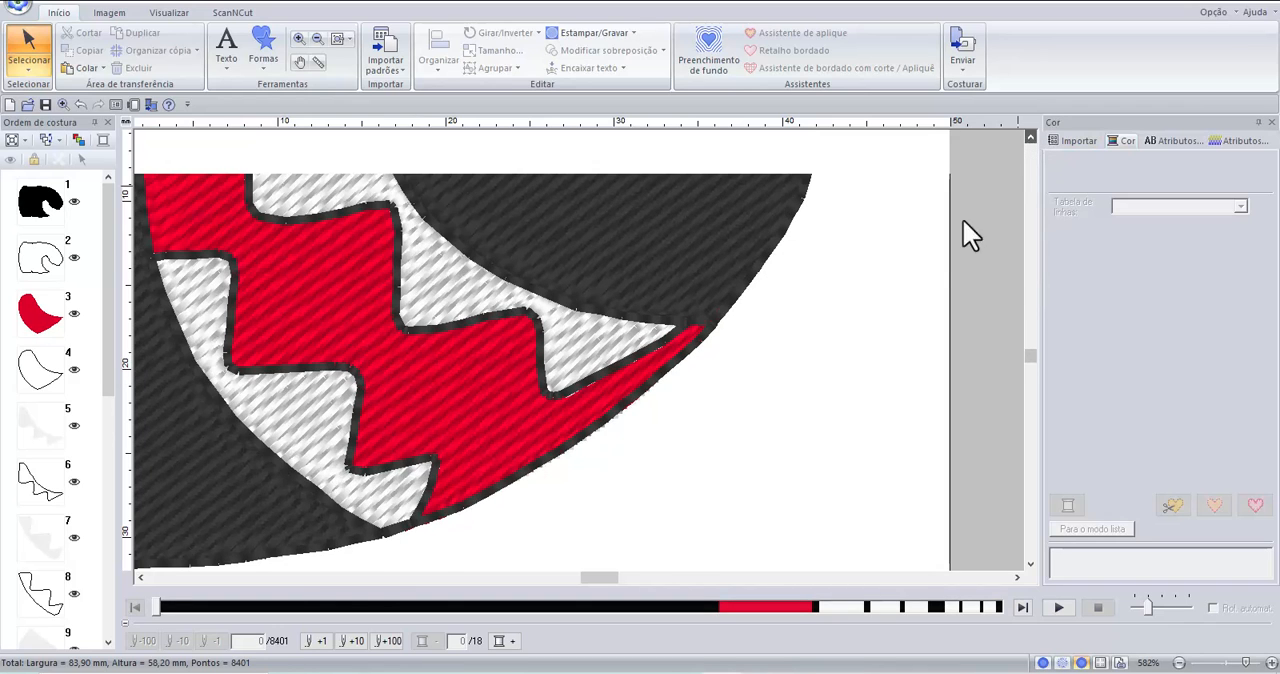
scroll(699, 380, up, 1)
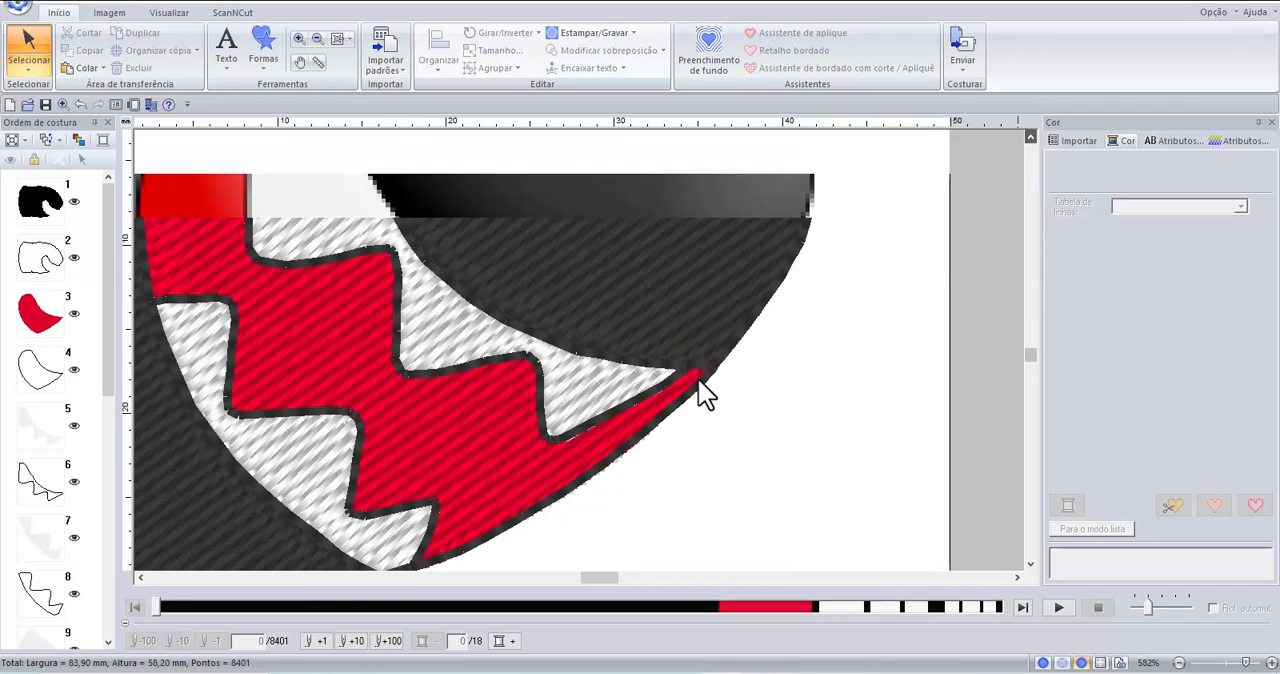
click(561, 391)
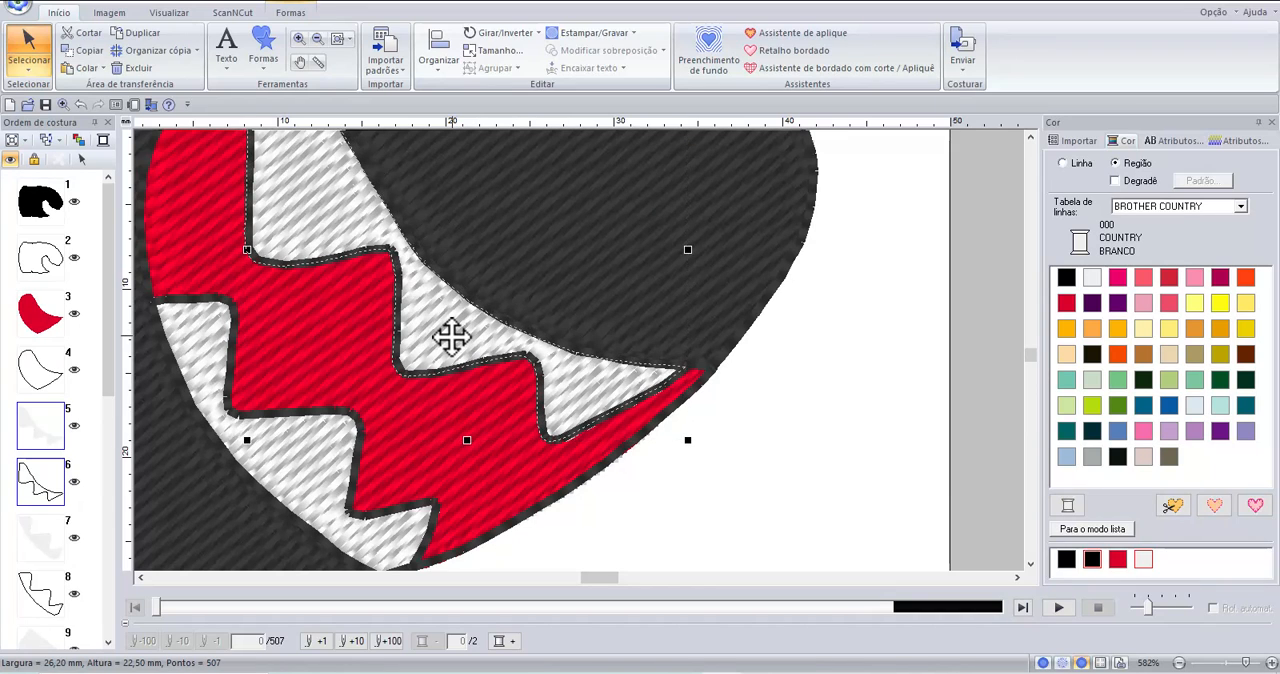
key(Left)
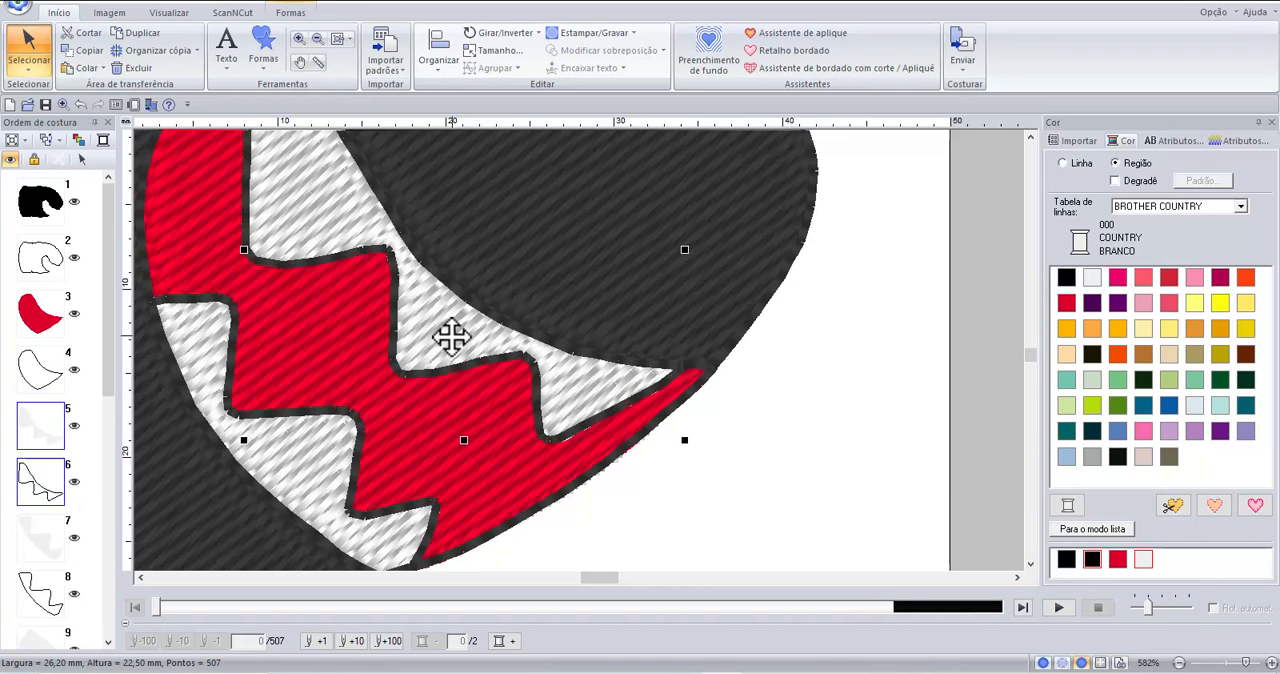
click(583, 400)
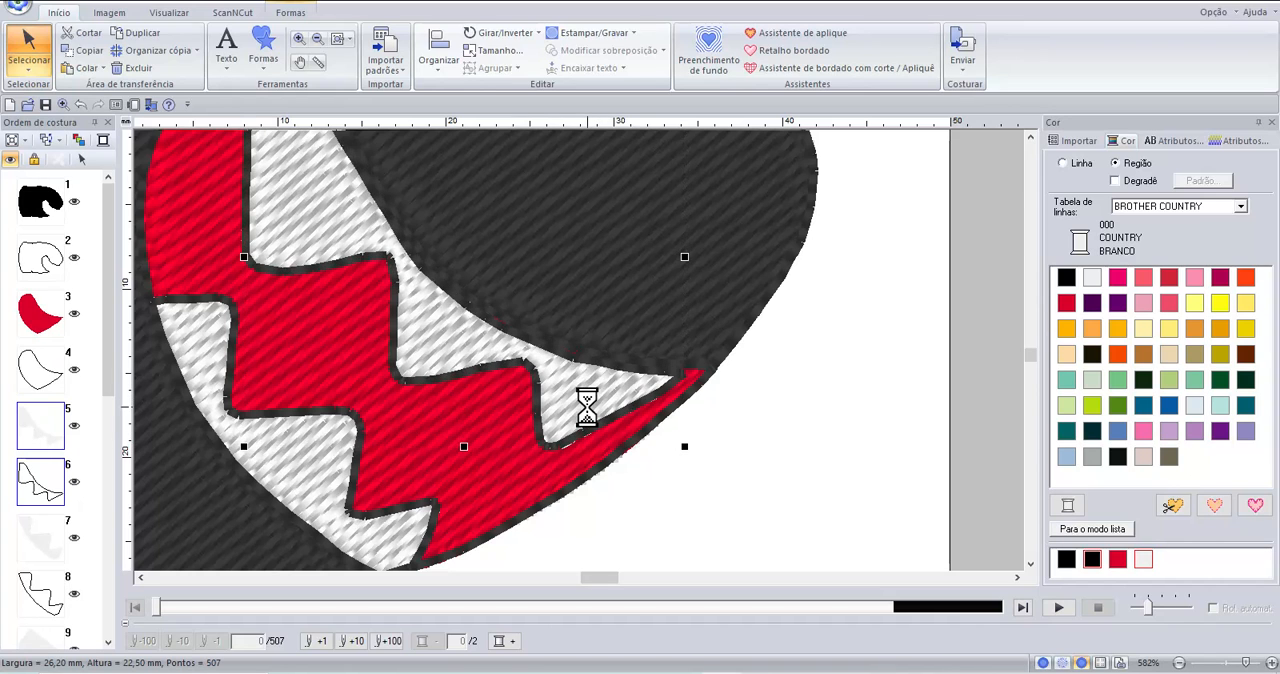
drag(587, 407, 590, 405)
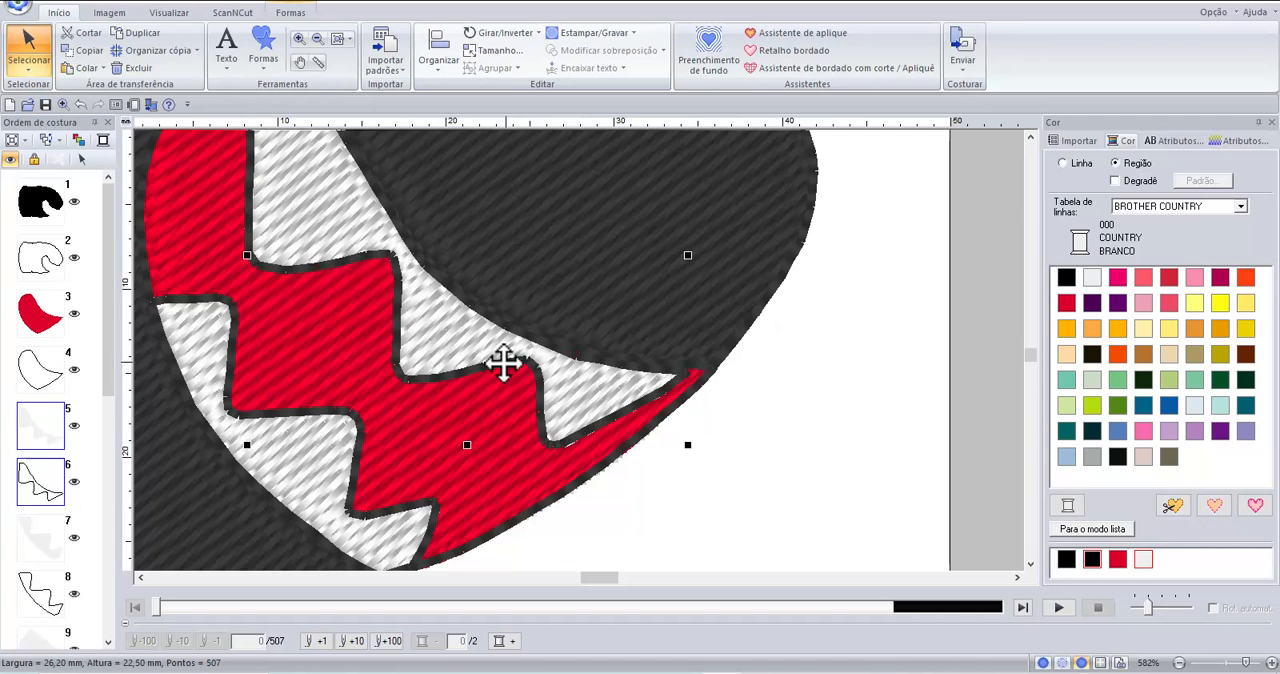
click(866, 438)
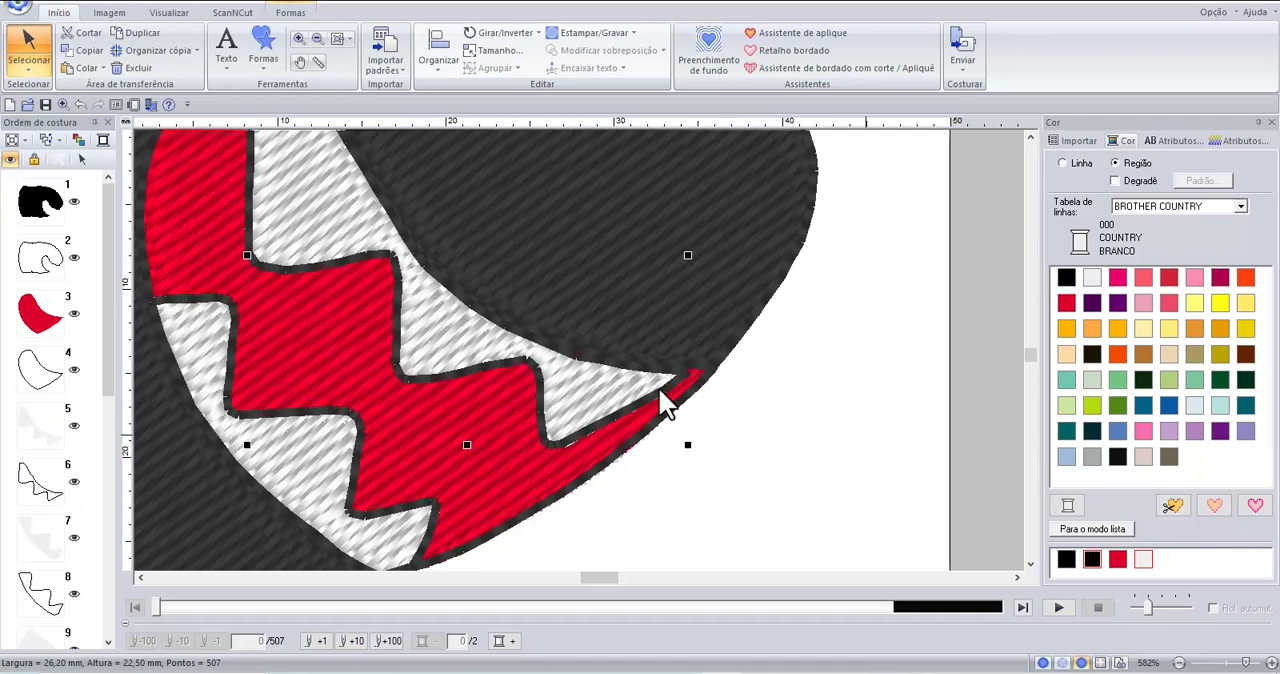
Remove the overlap between the repositioned upper teeth and the red mouth with Remover sobreposição and check the mouth shape.
click(610, 400)
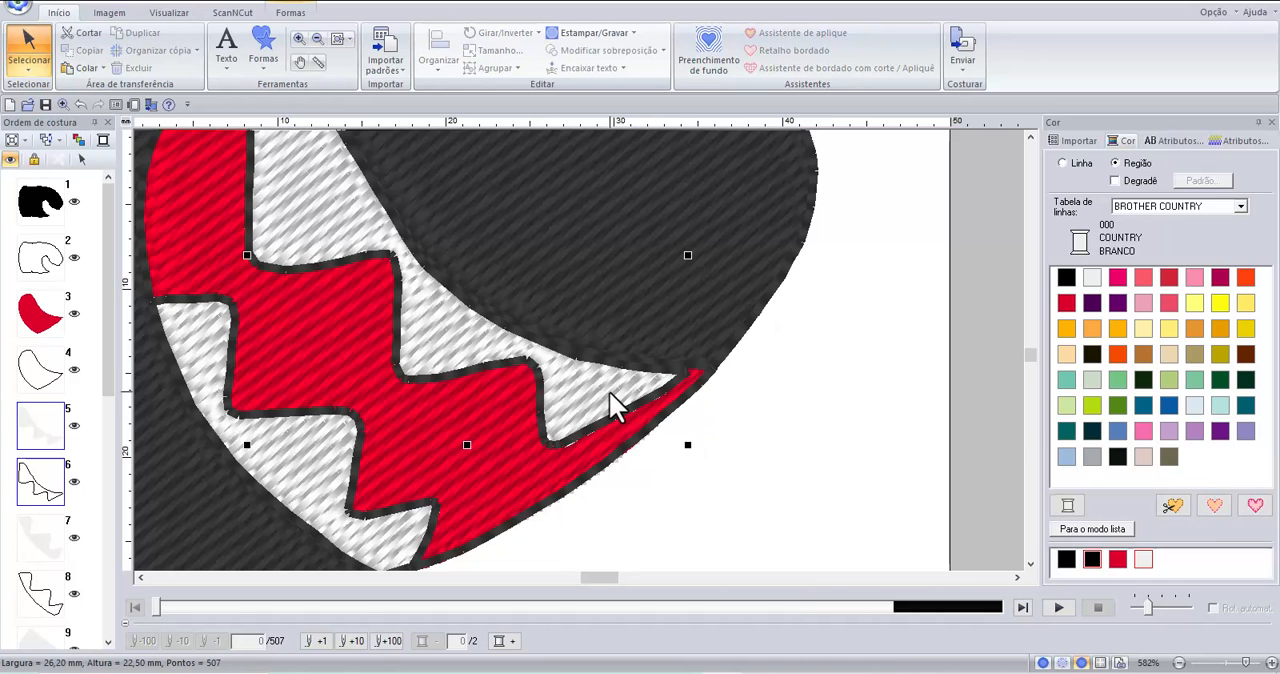
click(473, 514)
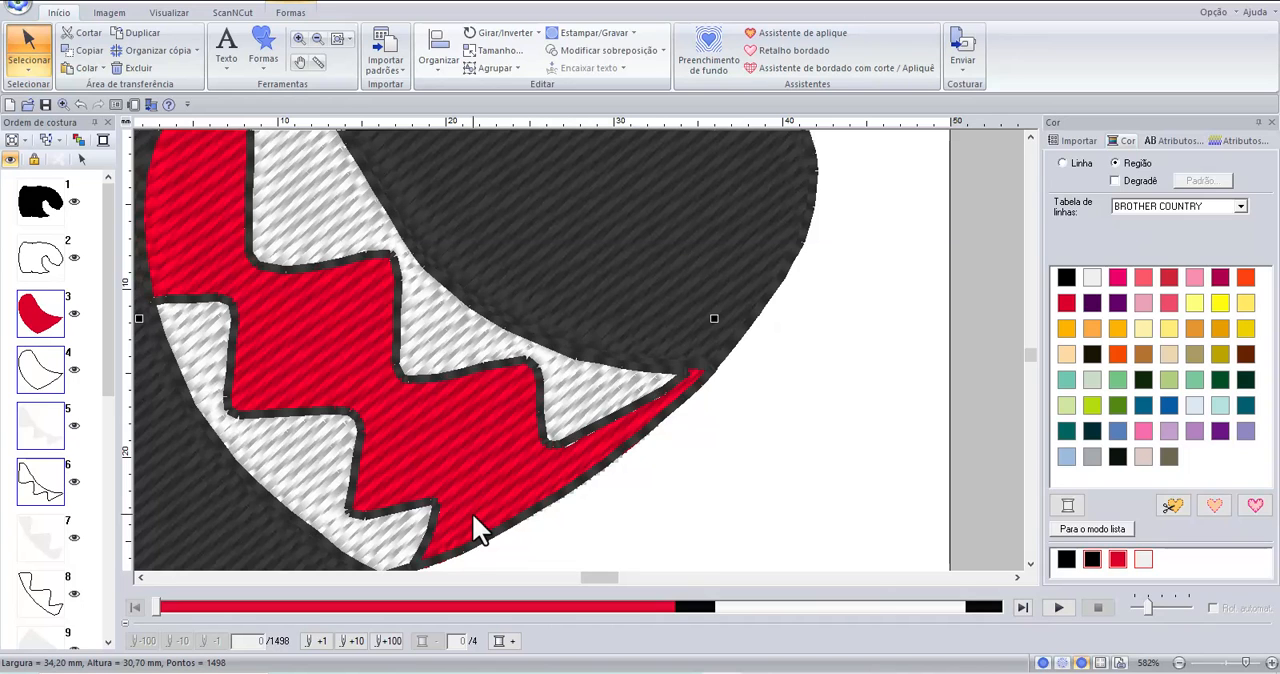
scroll(48, 370, down, 5)
scroll(40, 357, up, 3)
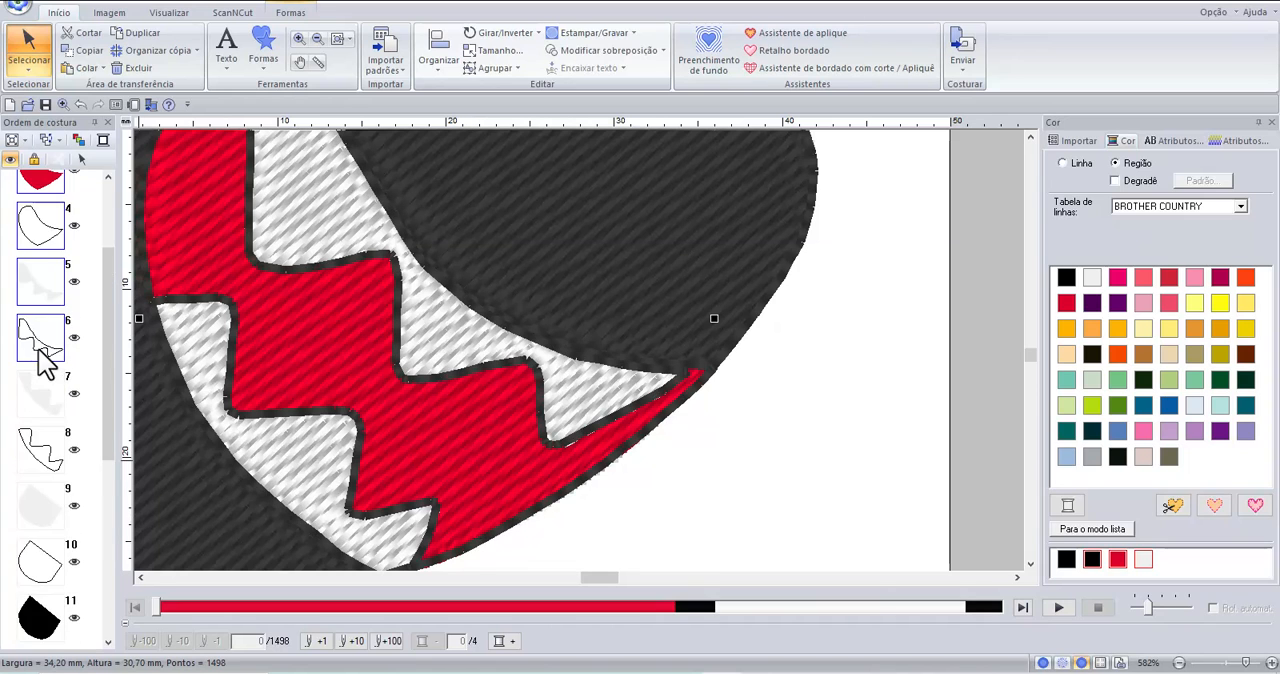
click(637, 48)
click(637, 86)
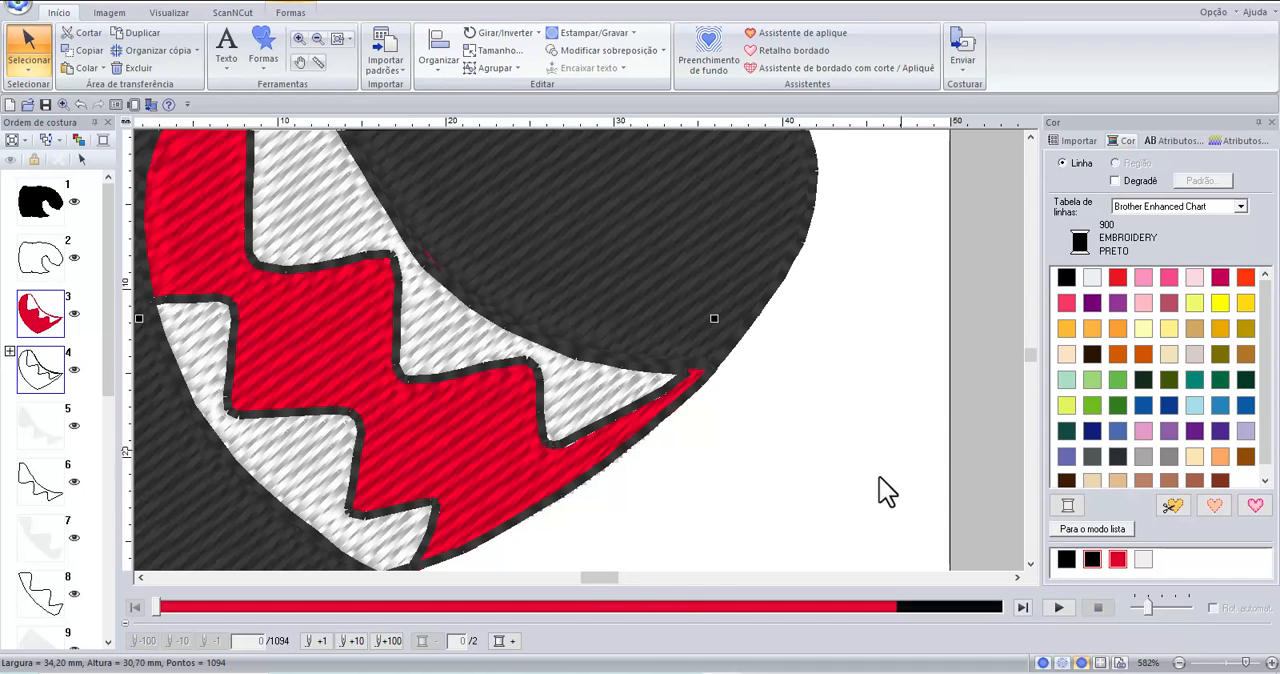
scroll(798, 463, down, 1)
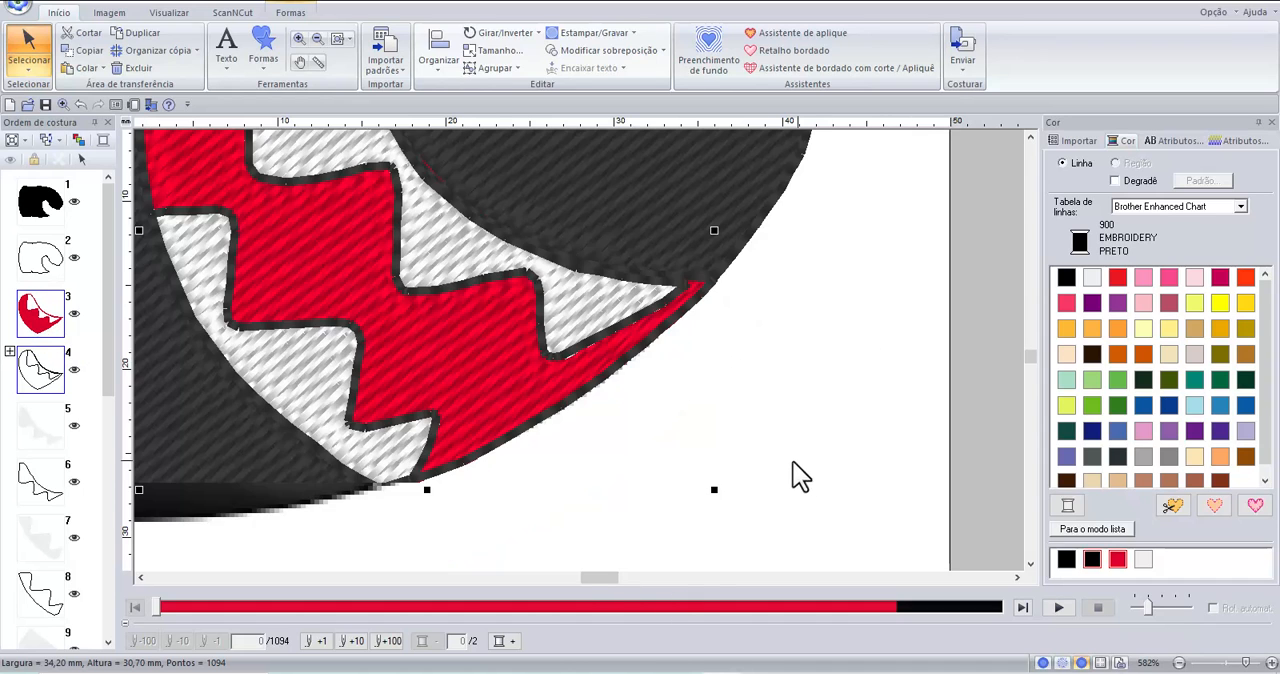
click(864, 436)
click(469, 389)
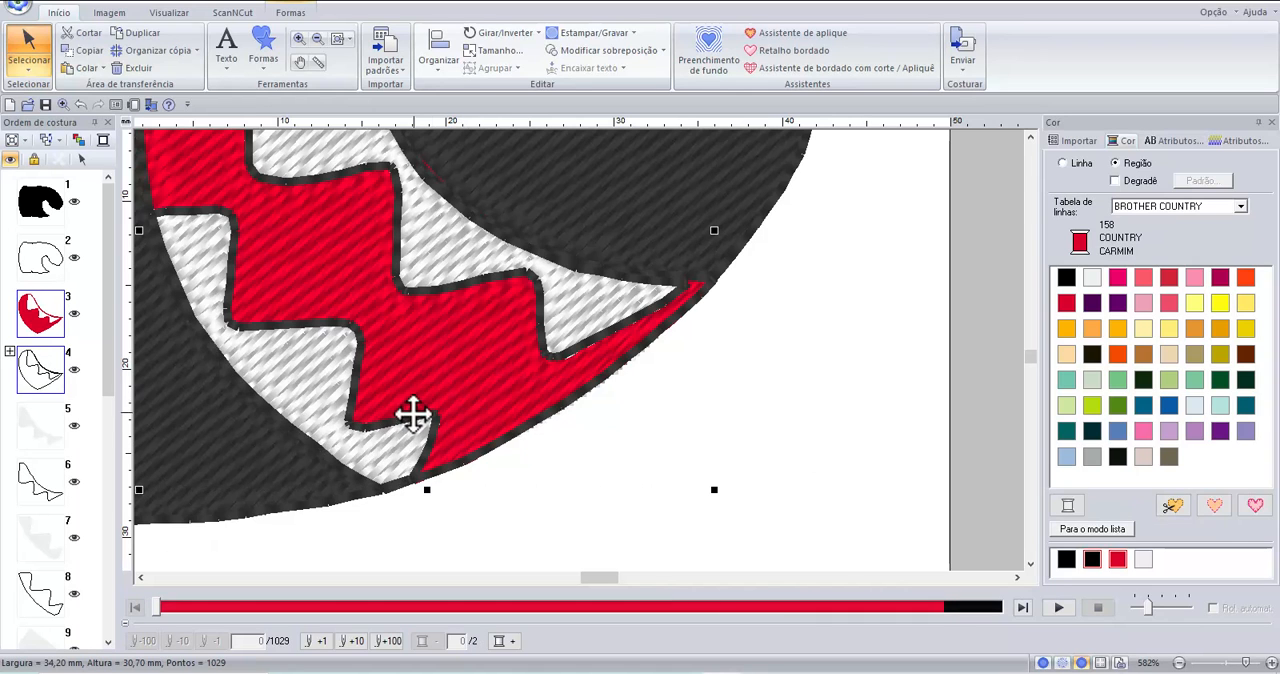
click(867, 464)
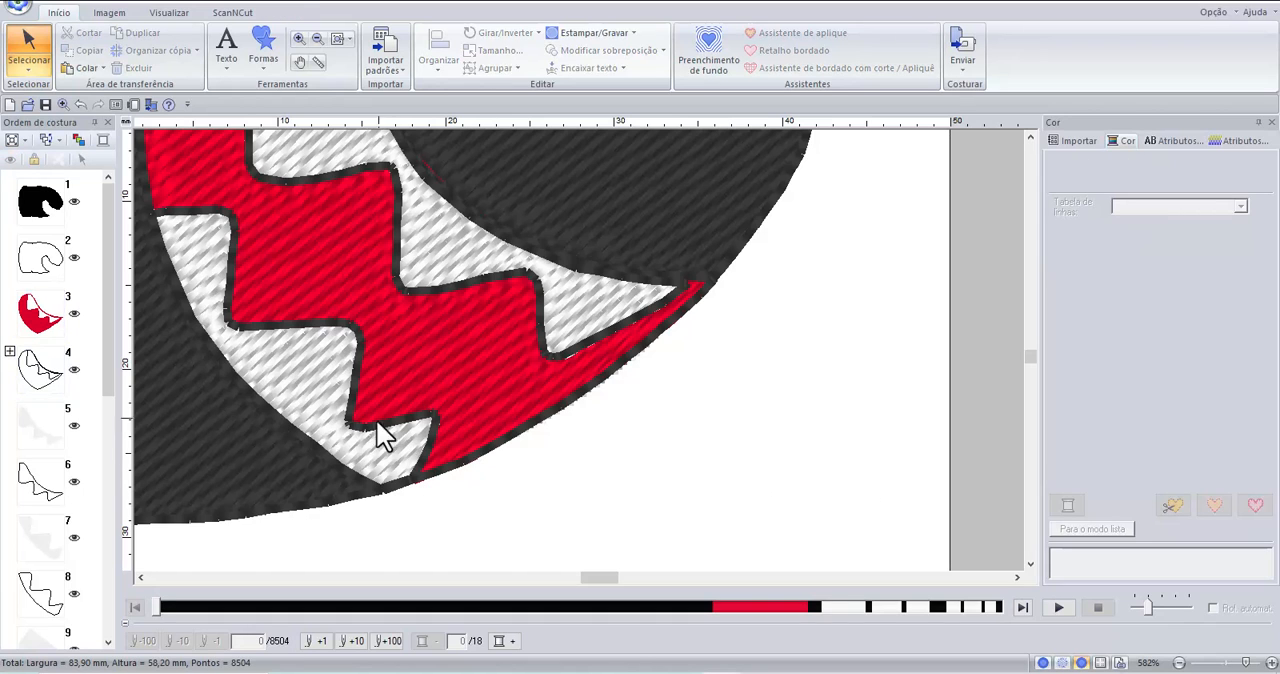
Try to remove the overlap between the white lower teeth and the red mouth with Remover sobreposição.
click(358, 440)
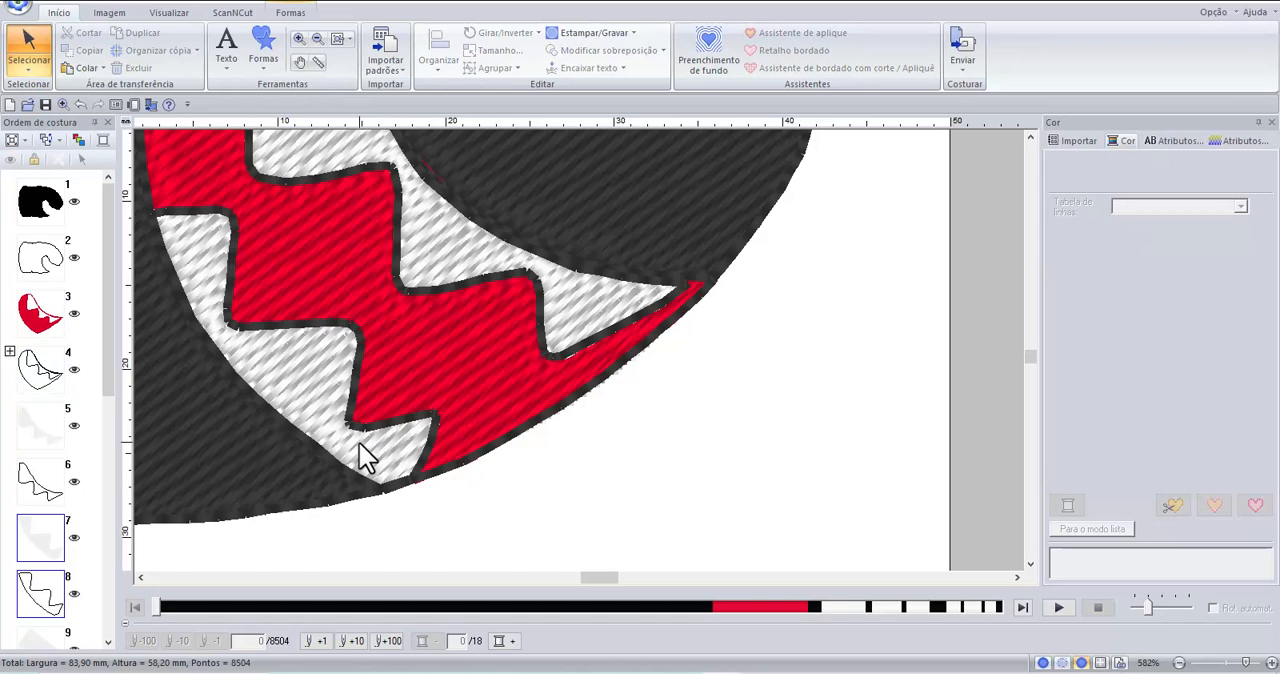
click(517, 387)
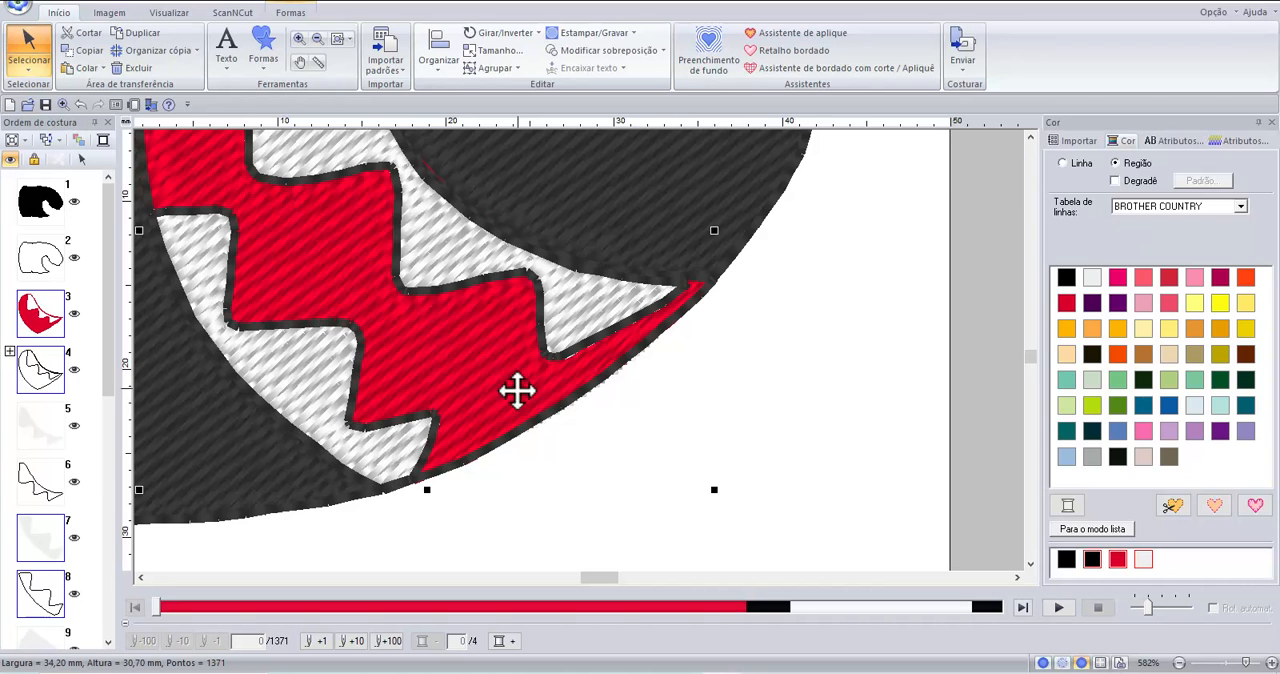
click(575, 52)
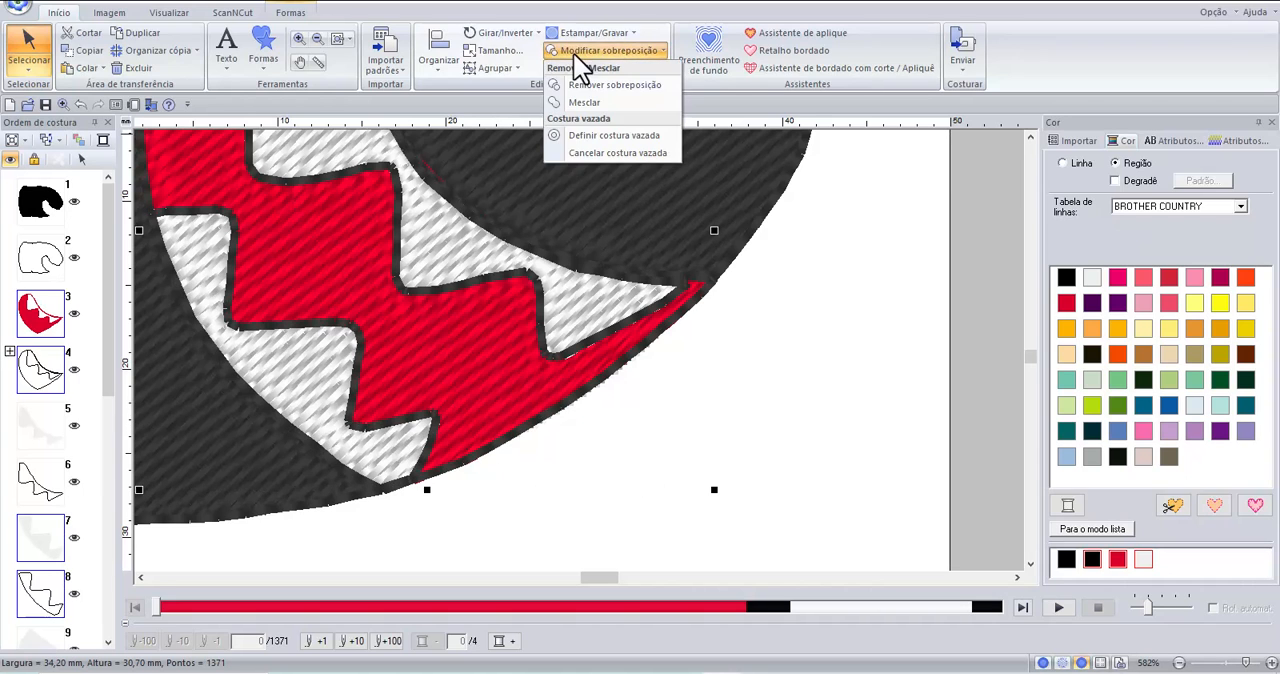
click(595, 86)
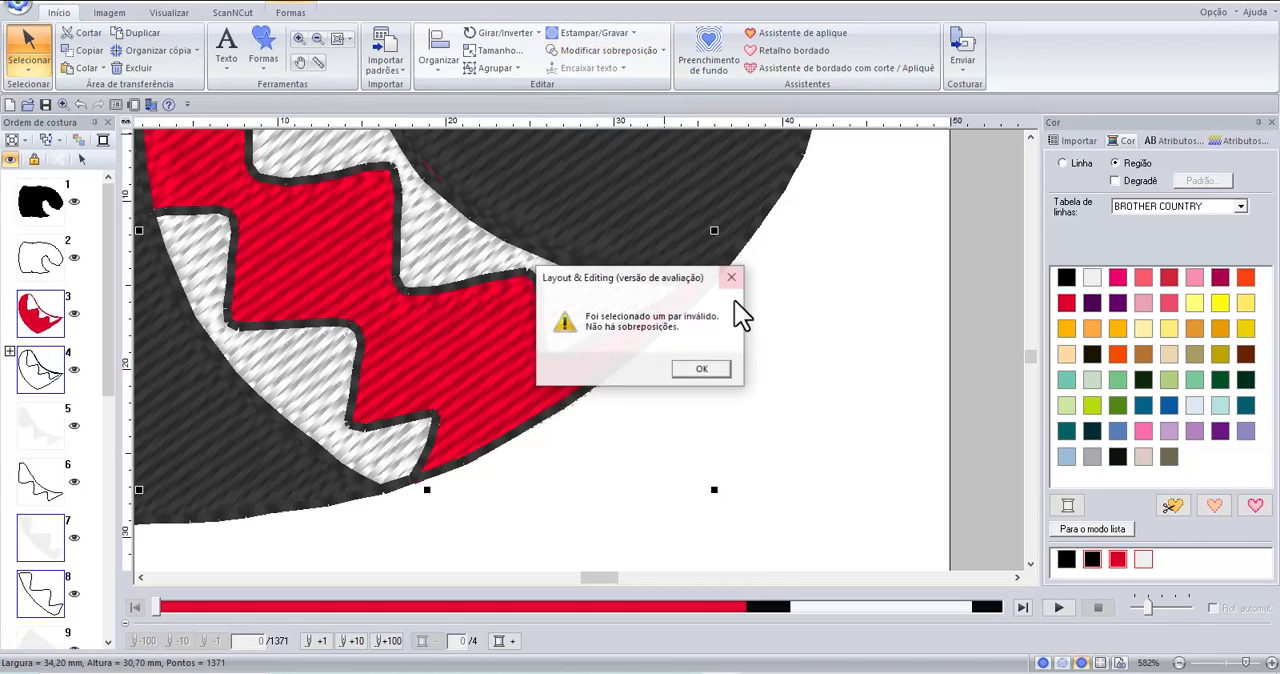
click(704, 370)
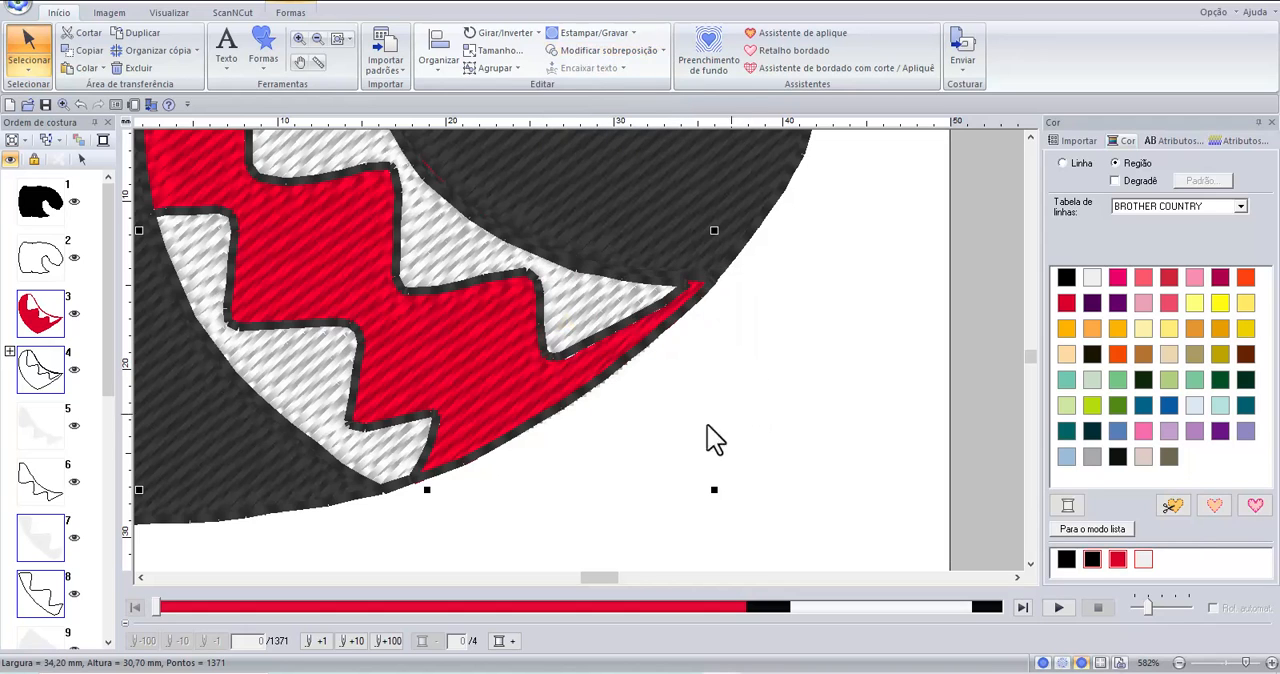
click(868, 456)
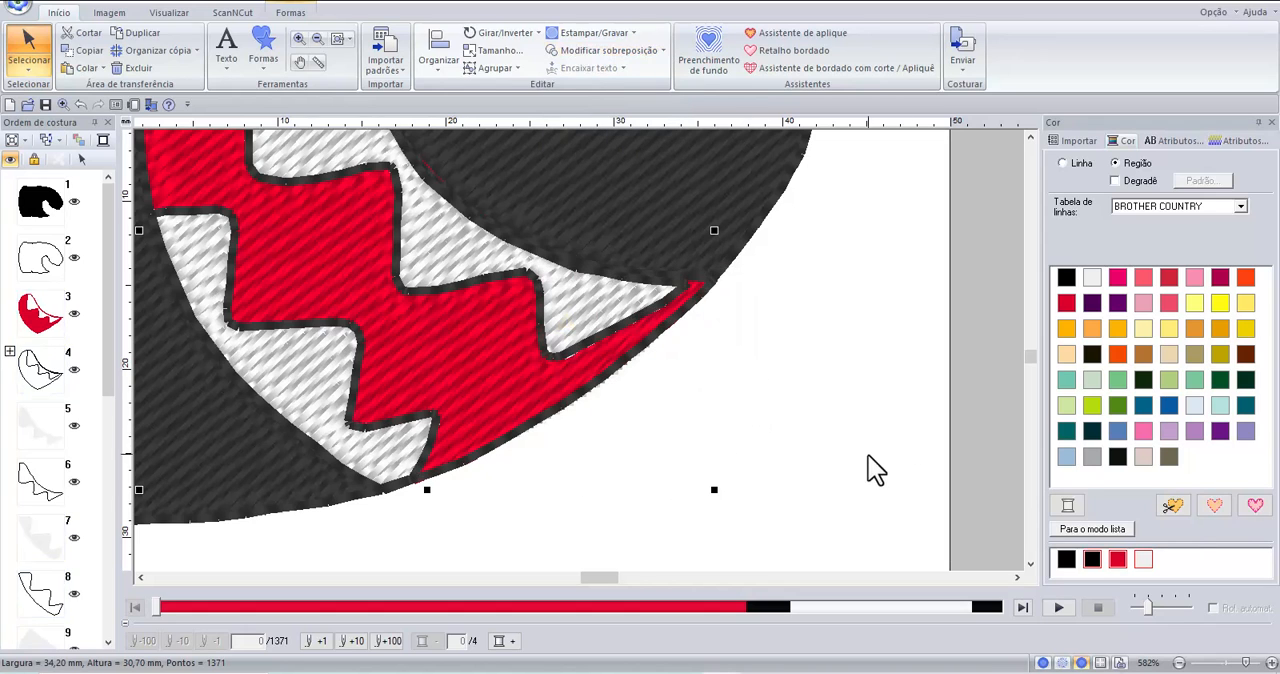
Move the white lower teeth slightly right and up, further inside the red mouth shape.
click(333, 366)
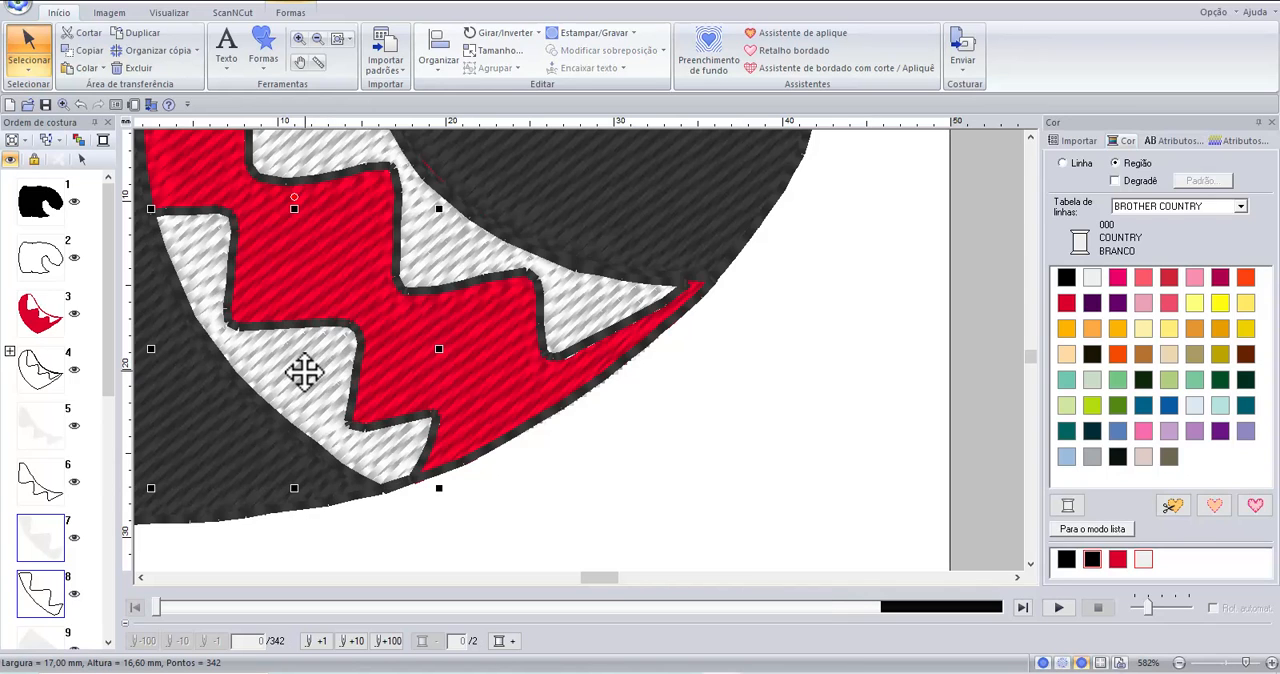
drag(304, 372, 309, 370)
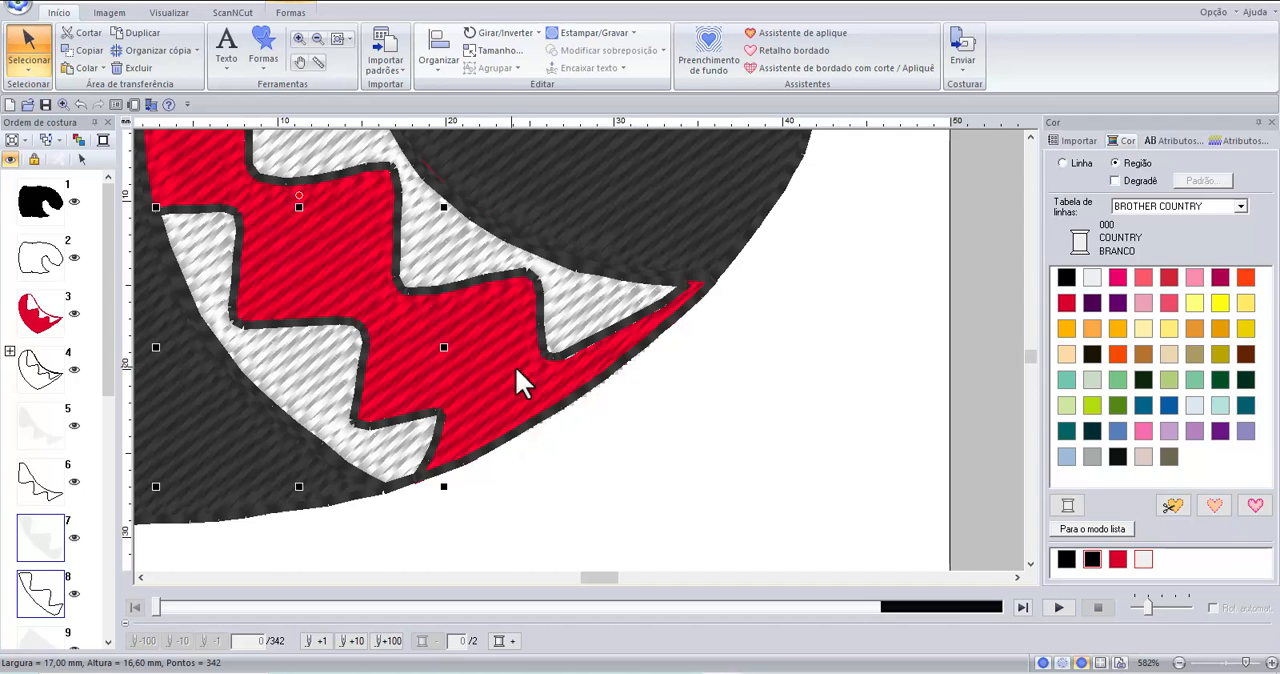
Remove the overlap between the repositioned white lower teeth and the red mouth with Remover sobreposição, and check the mouth's sewing-order entry.
click(311, 382)
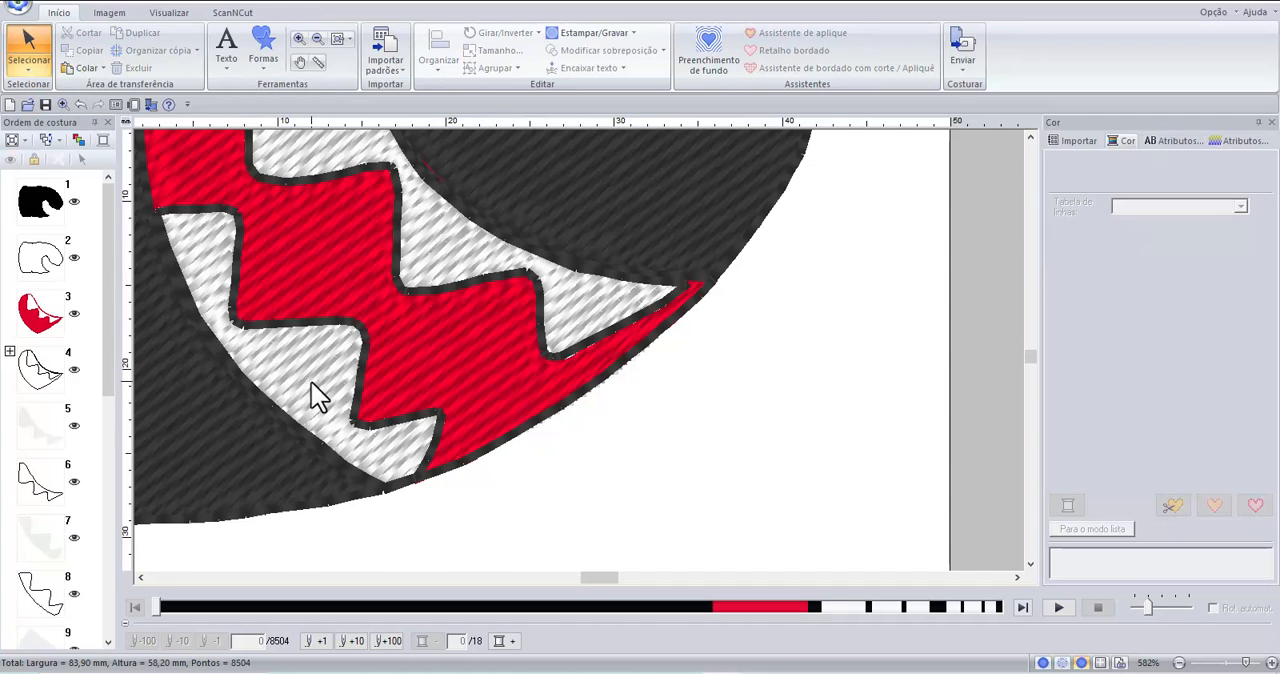
click(424, 380)
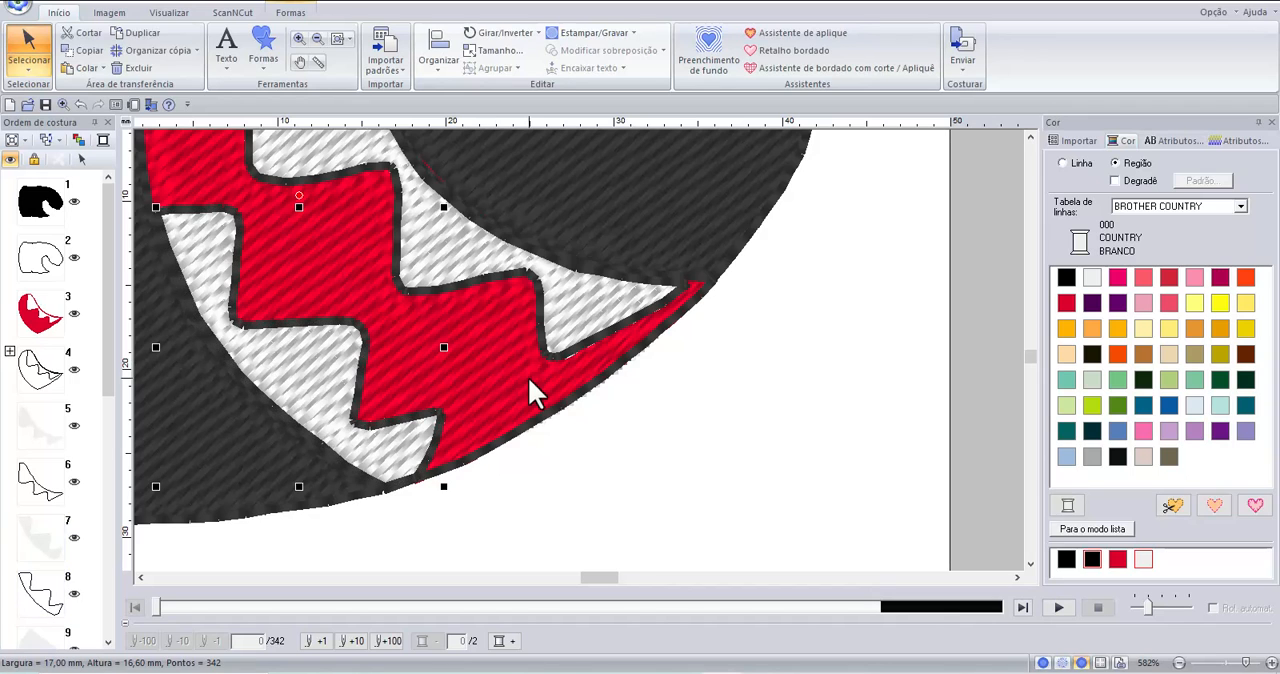
click(558, 246)
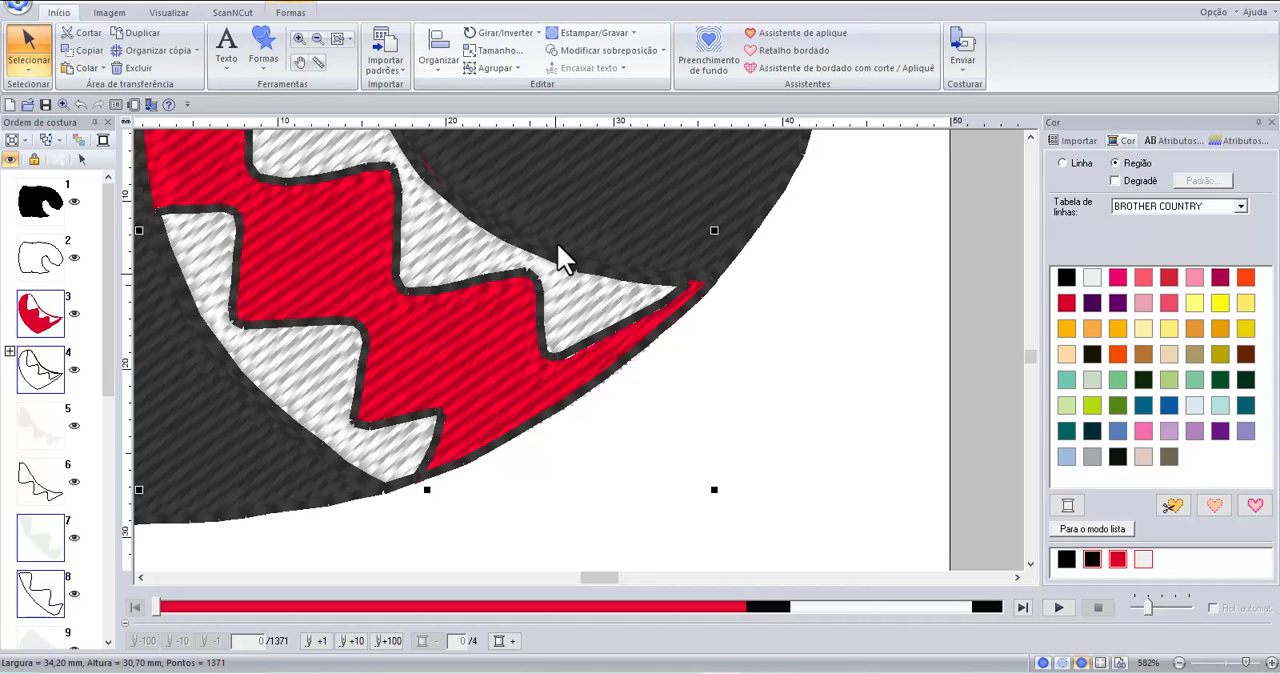
click(612, 49)
click(610, 85)
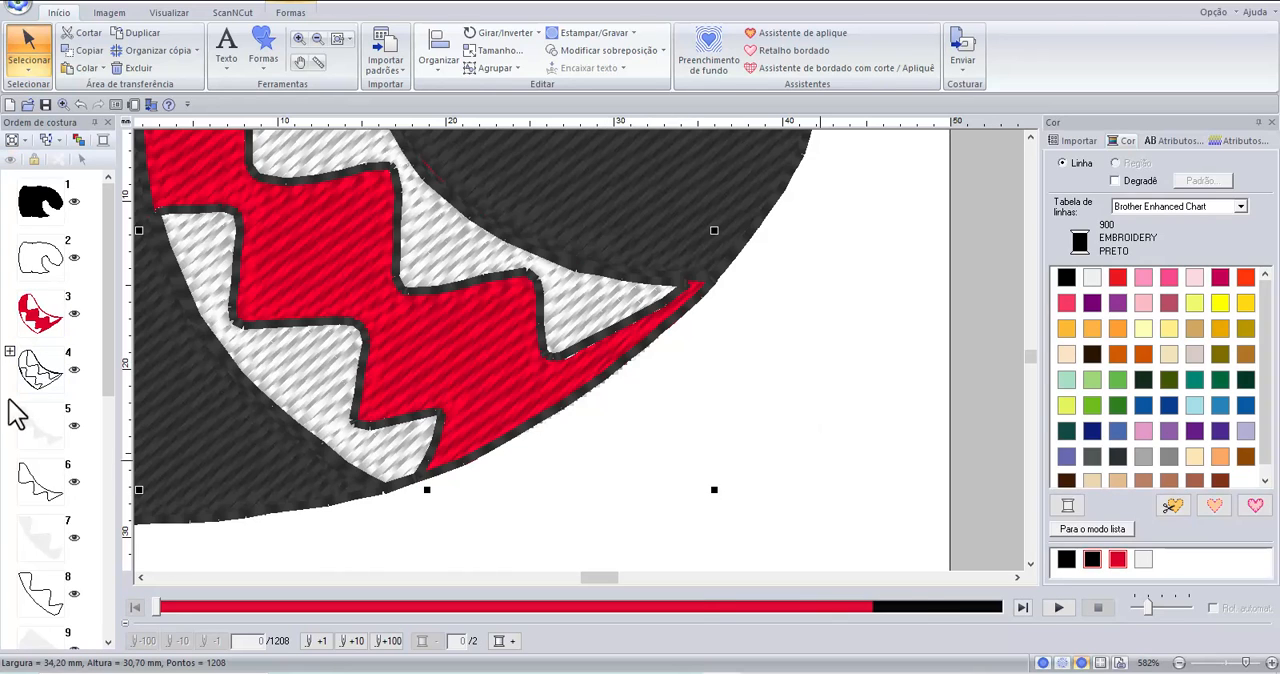
click(41, 318)
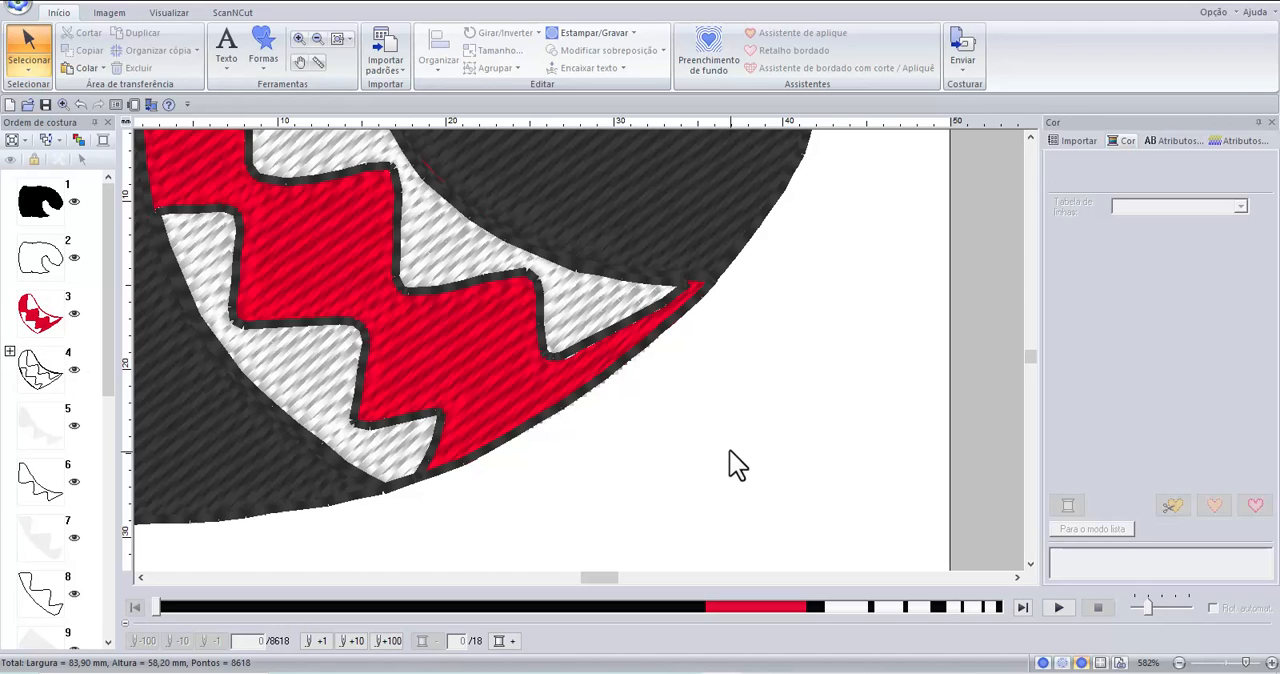
Remove the overlap between the black pupil and the white of the eye with Remover sobreposição.
scroll(714, 379, down, 1)
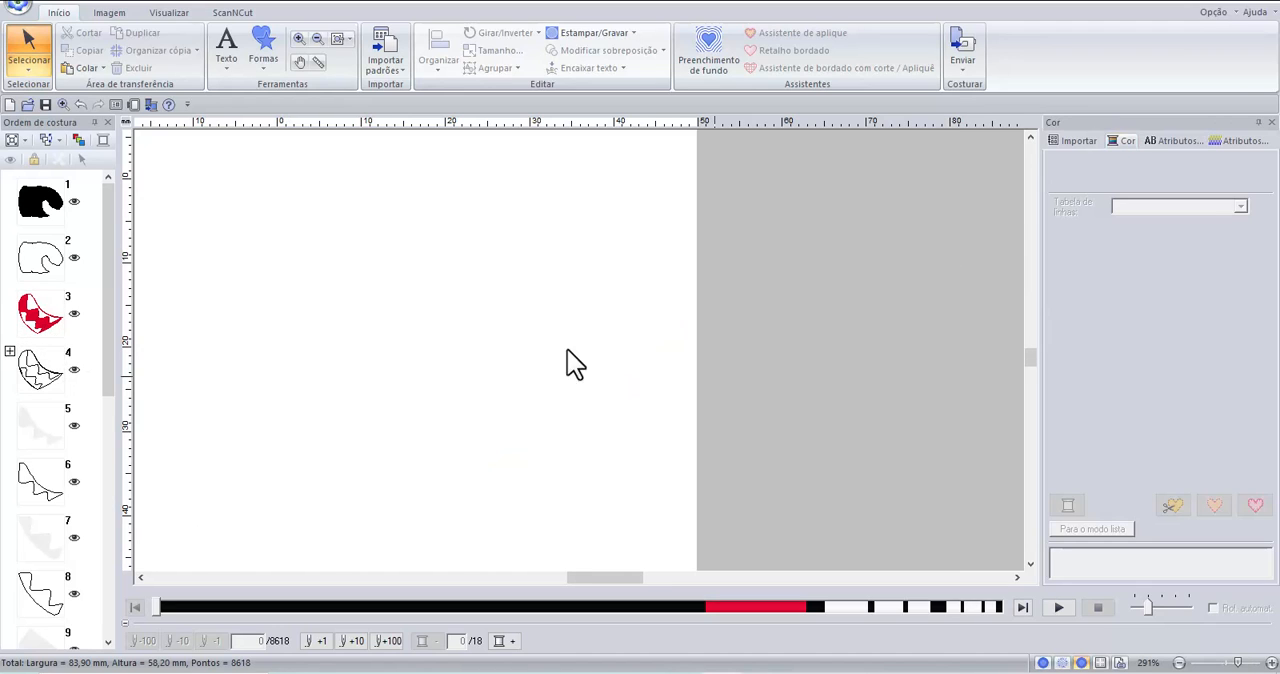
click(1030, 139)
click(1030, 139)
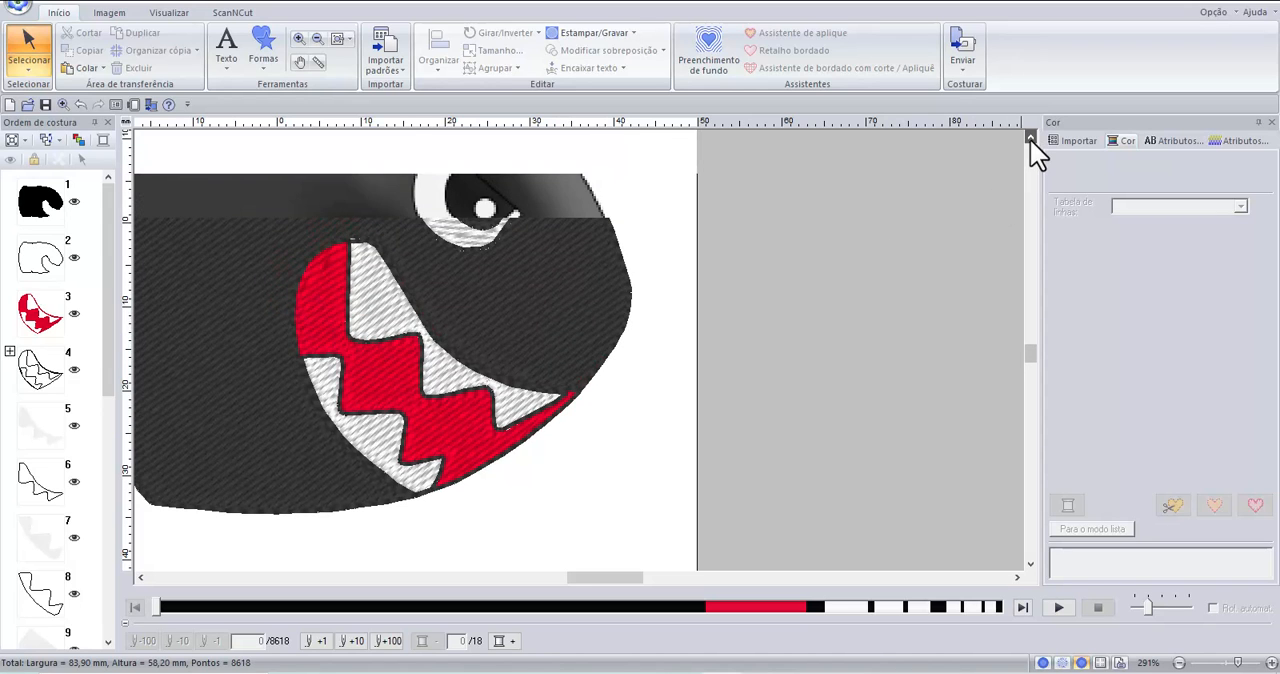
click(1030, 139)
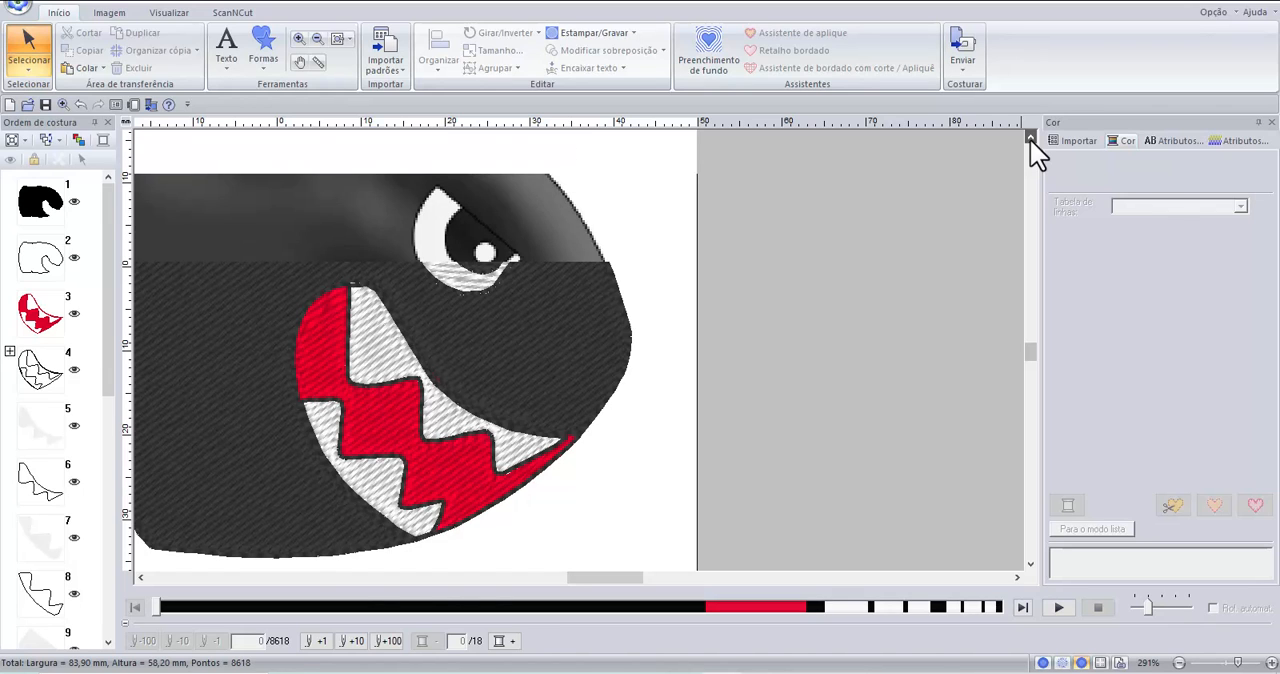
click(1030, 139)
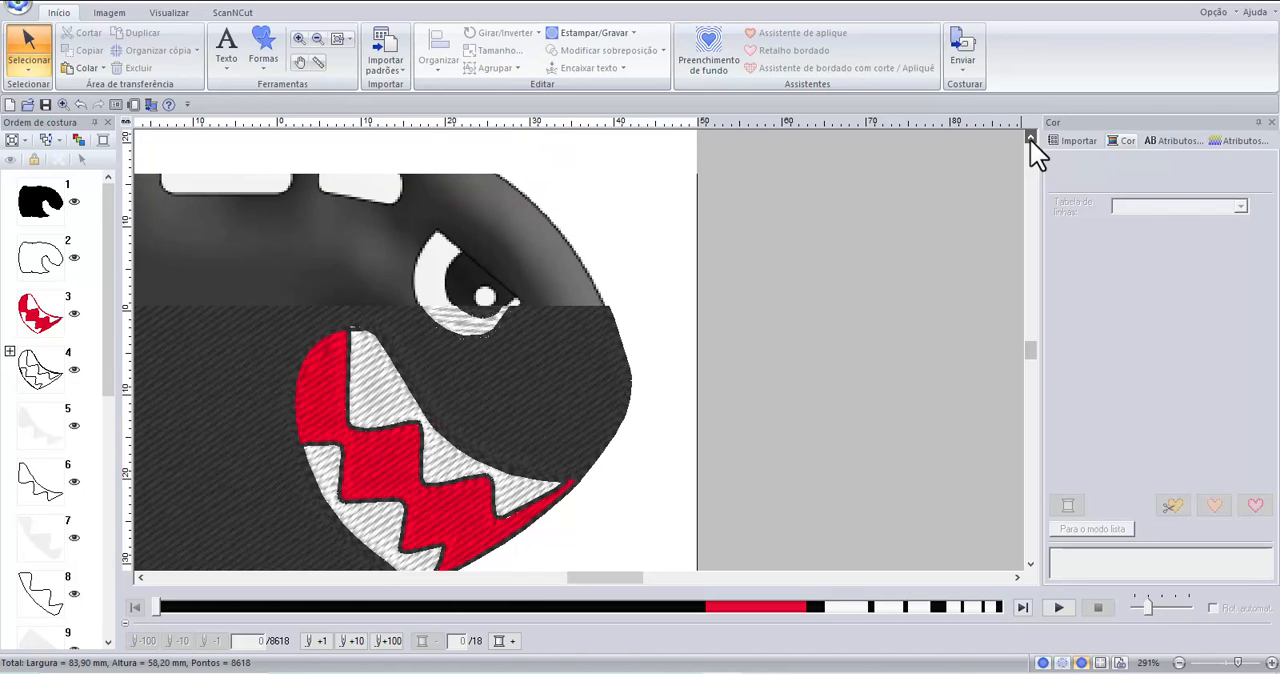
click(481, 284)
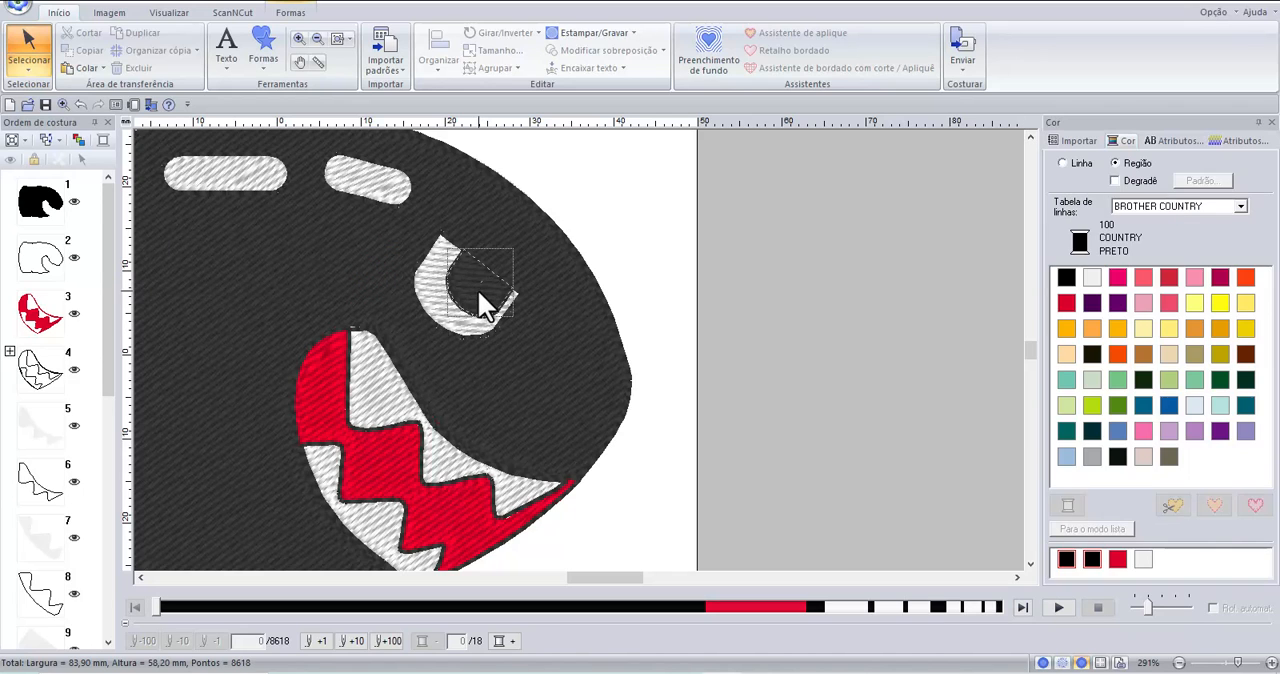
click(426, 302)
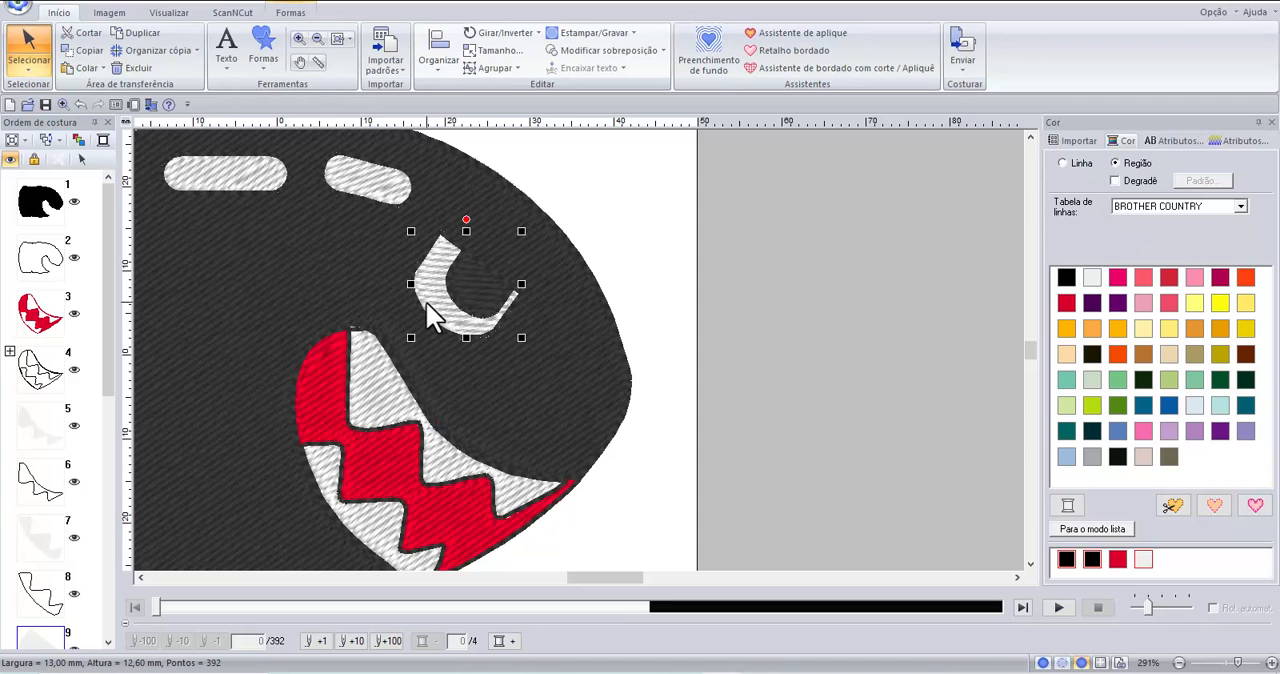
click(562, 53)
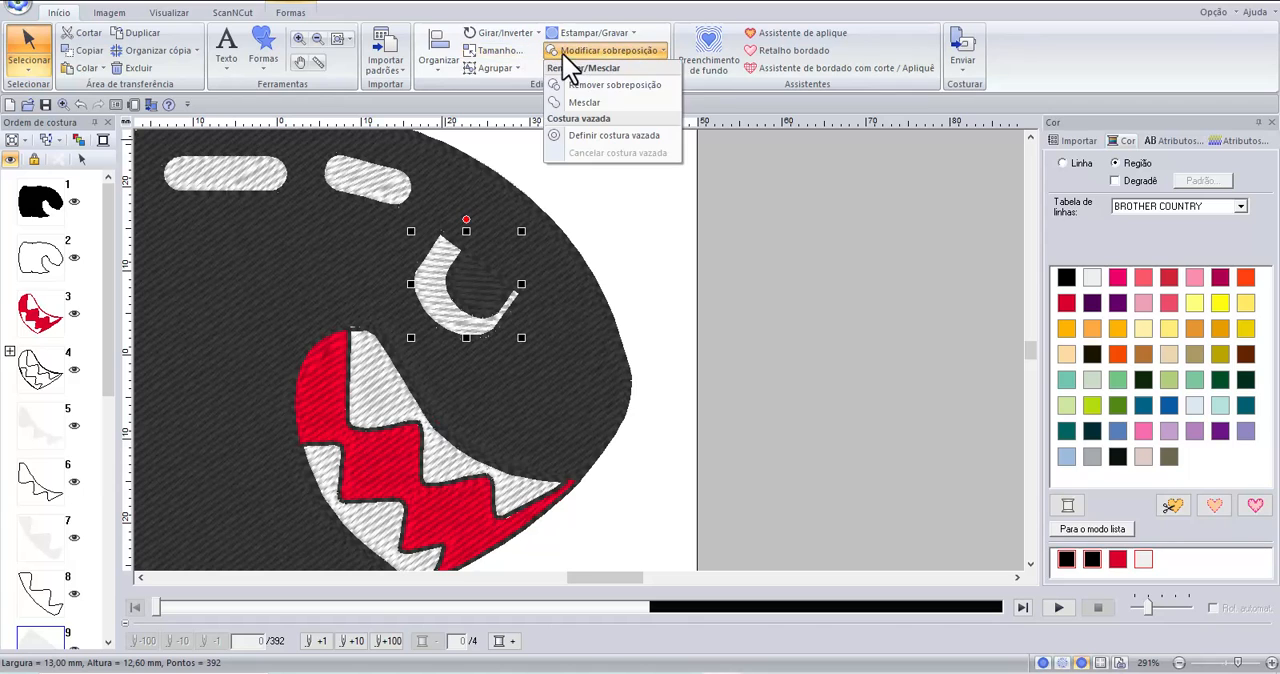
click(613, 87)
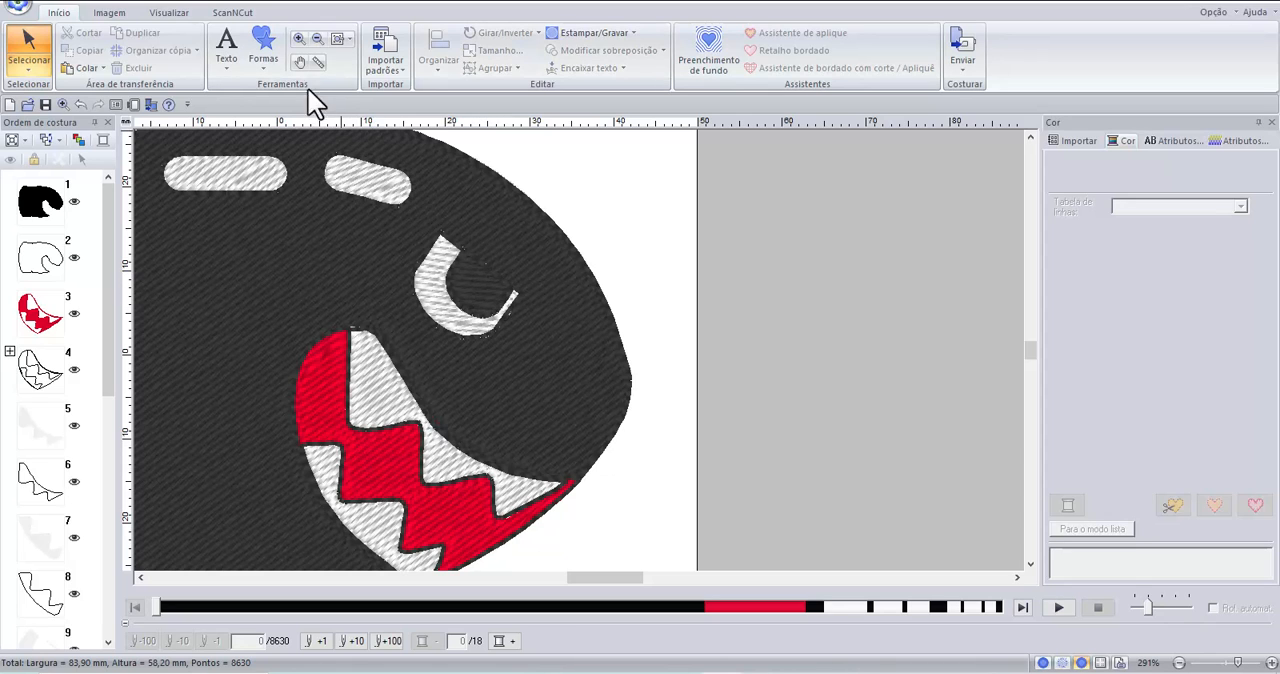
Draw a small white ellipse about 2.7 by 2.3 mm inside the black pupil as the eye highlight, and deselect it.
click(264, 53)
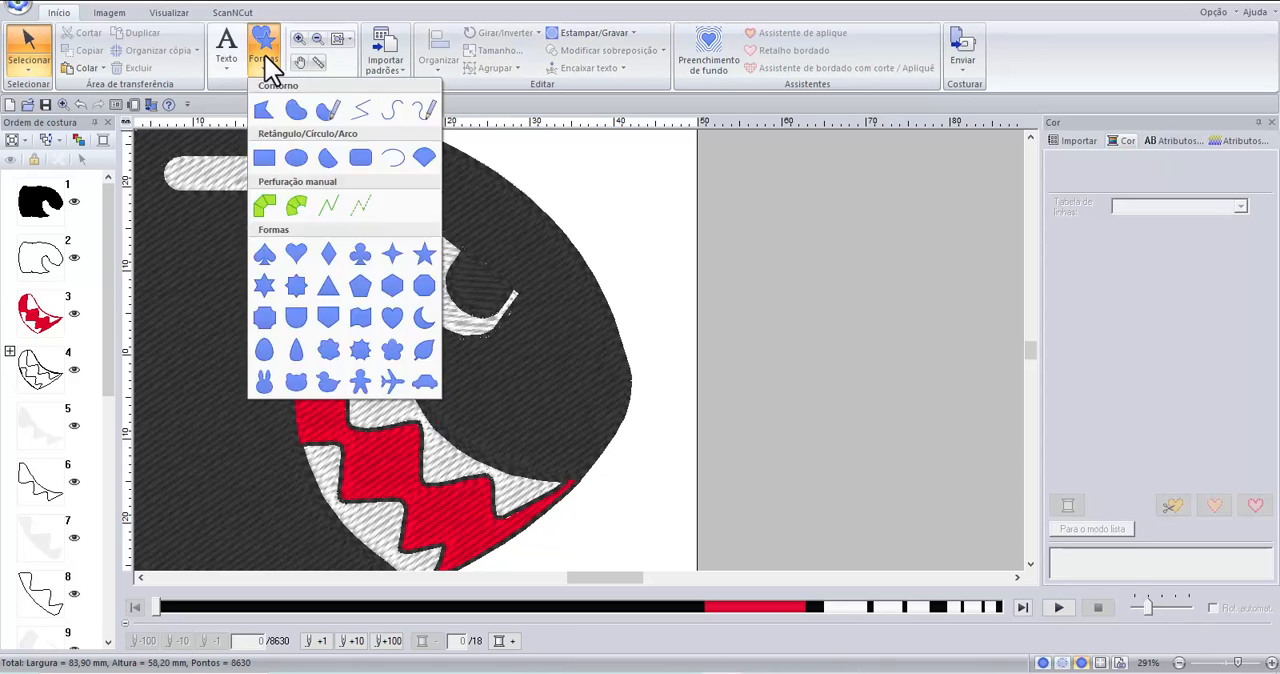
click(297, 158)
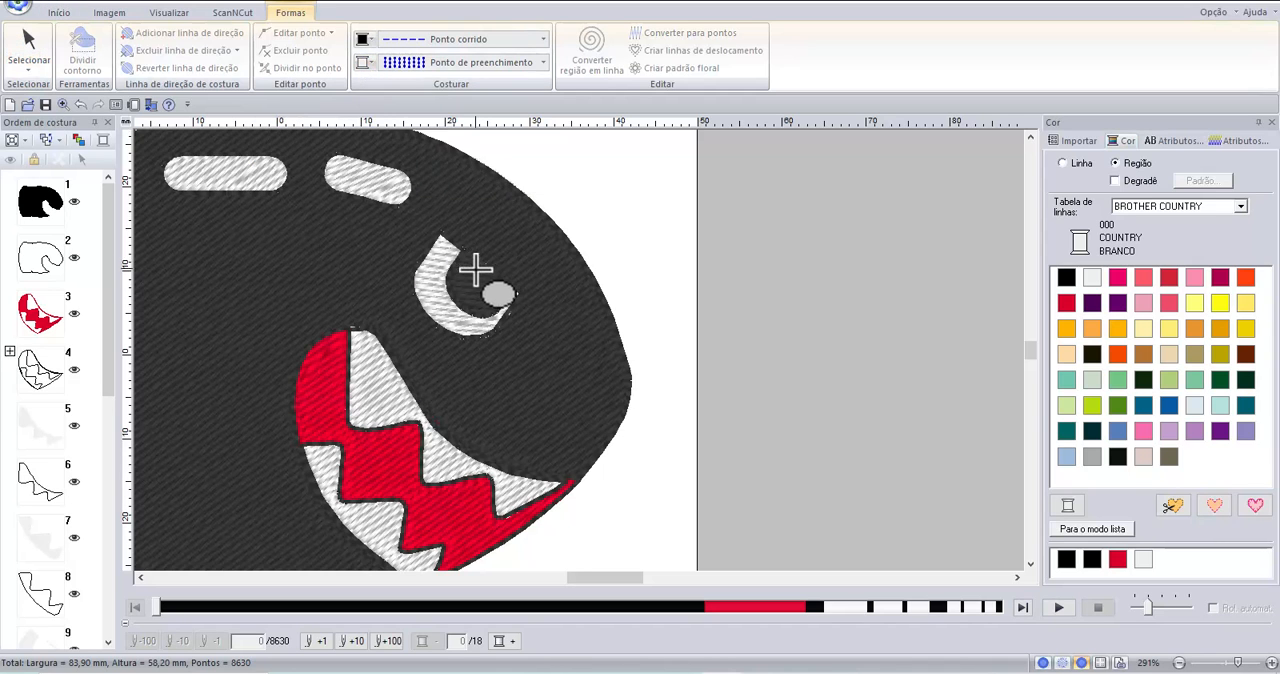
drag(474, 277, 500, 298)
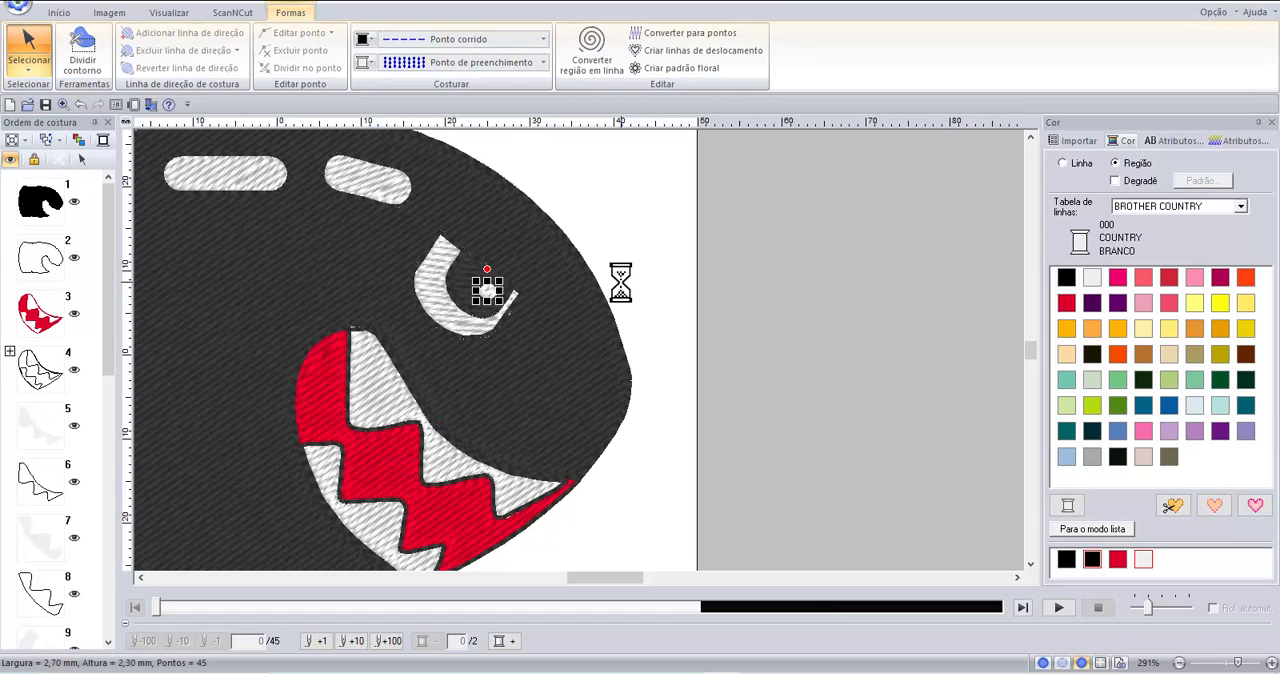
click(544, 39)
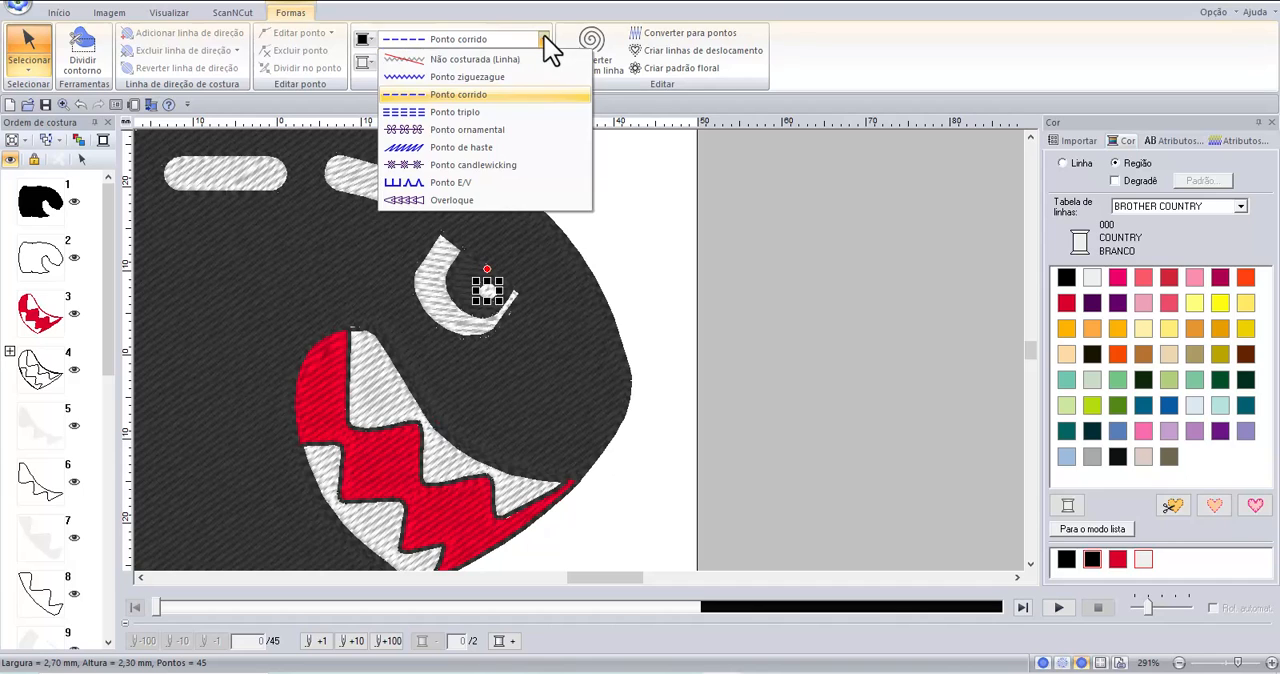
click(640, 255)
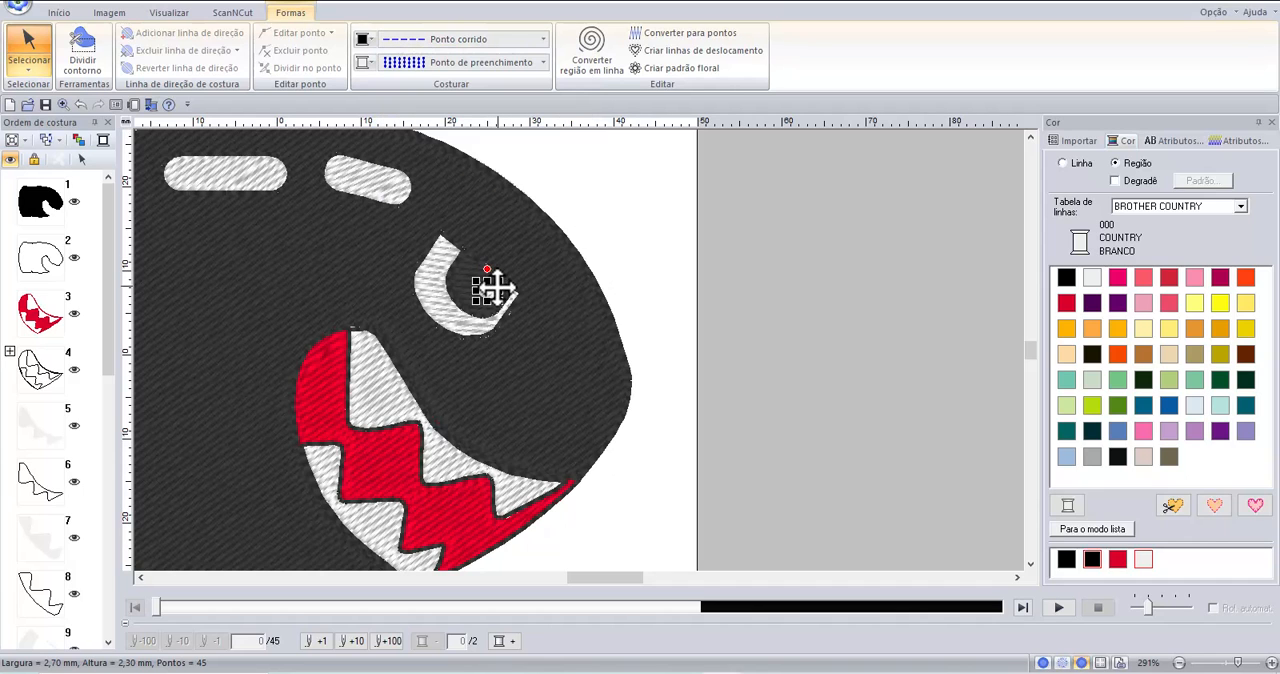
click(601, 235)
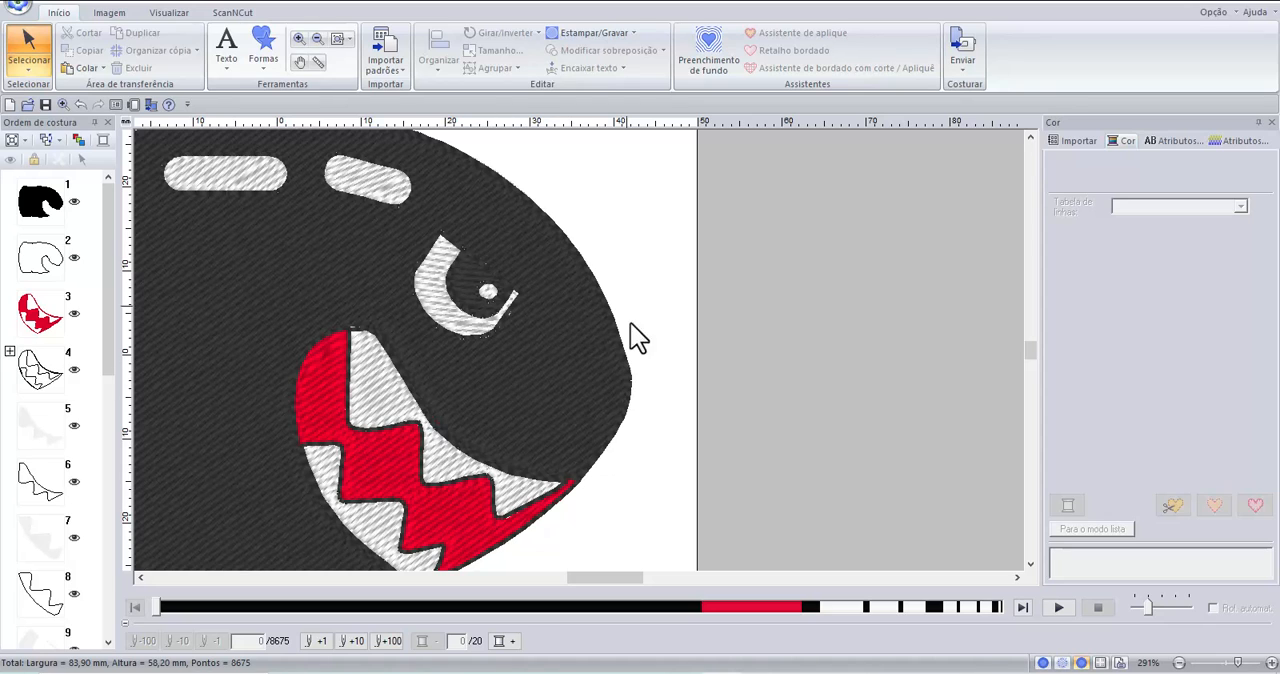
Remove the overlap between the tilted white highlight bar nearest the eye and the black body with Remover sobreposição.
scroll(634, 332, down, 1)
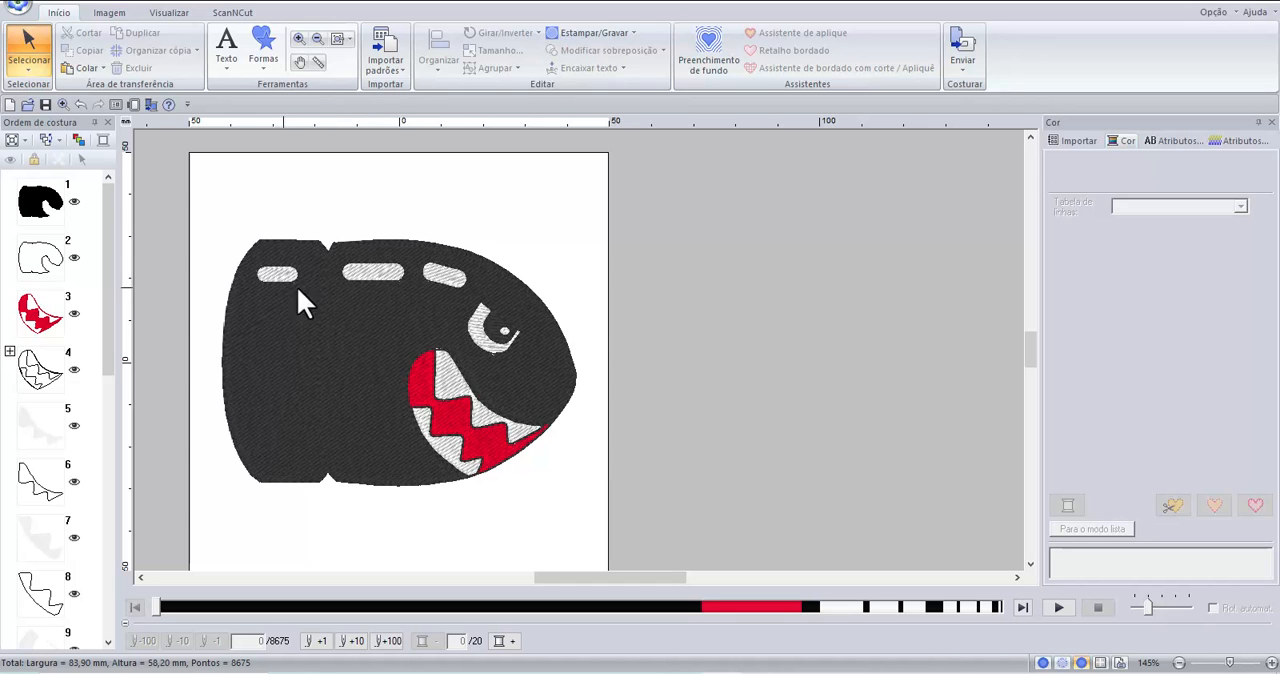
click(449, 277)
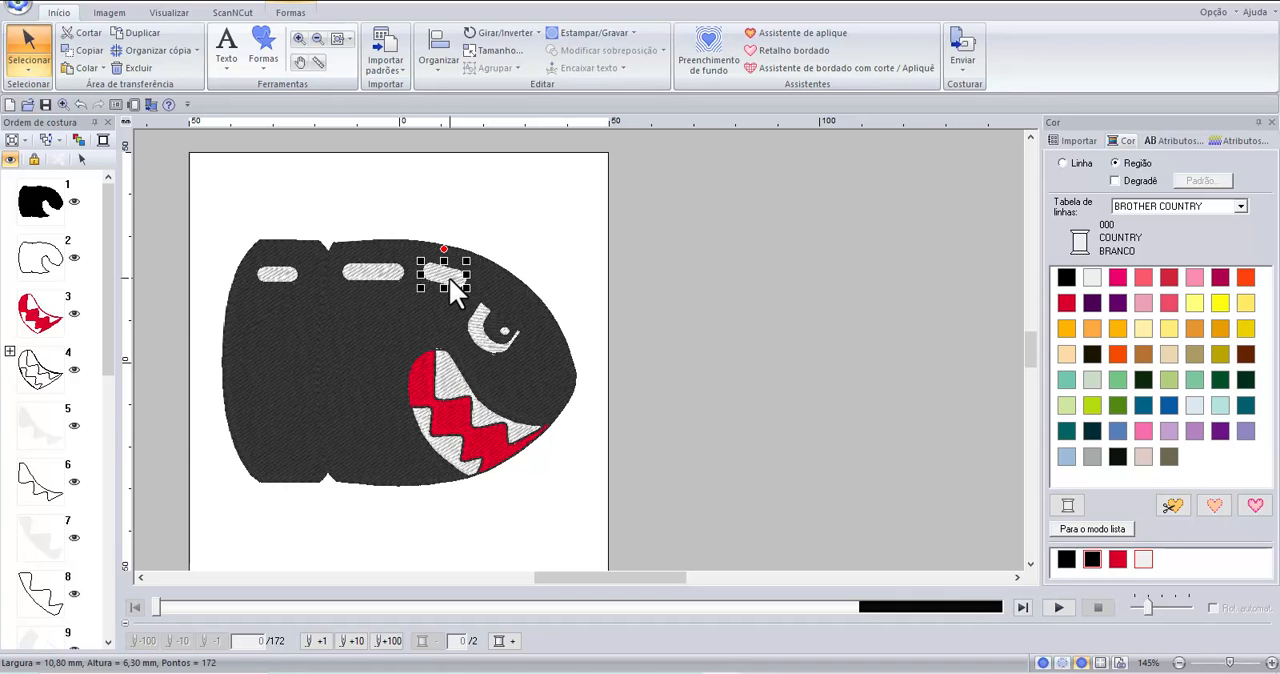
click(385, 339)
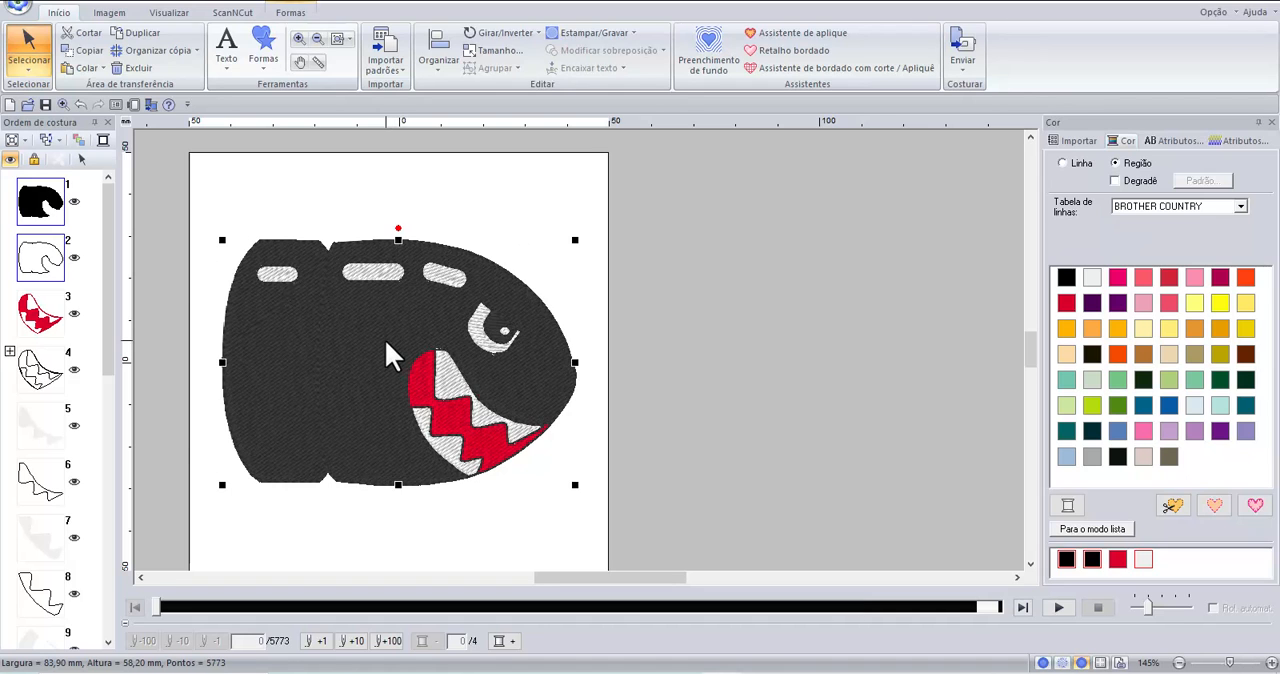
click(591, 54)
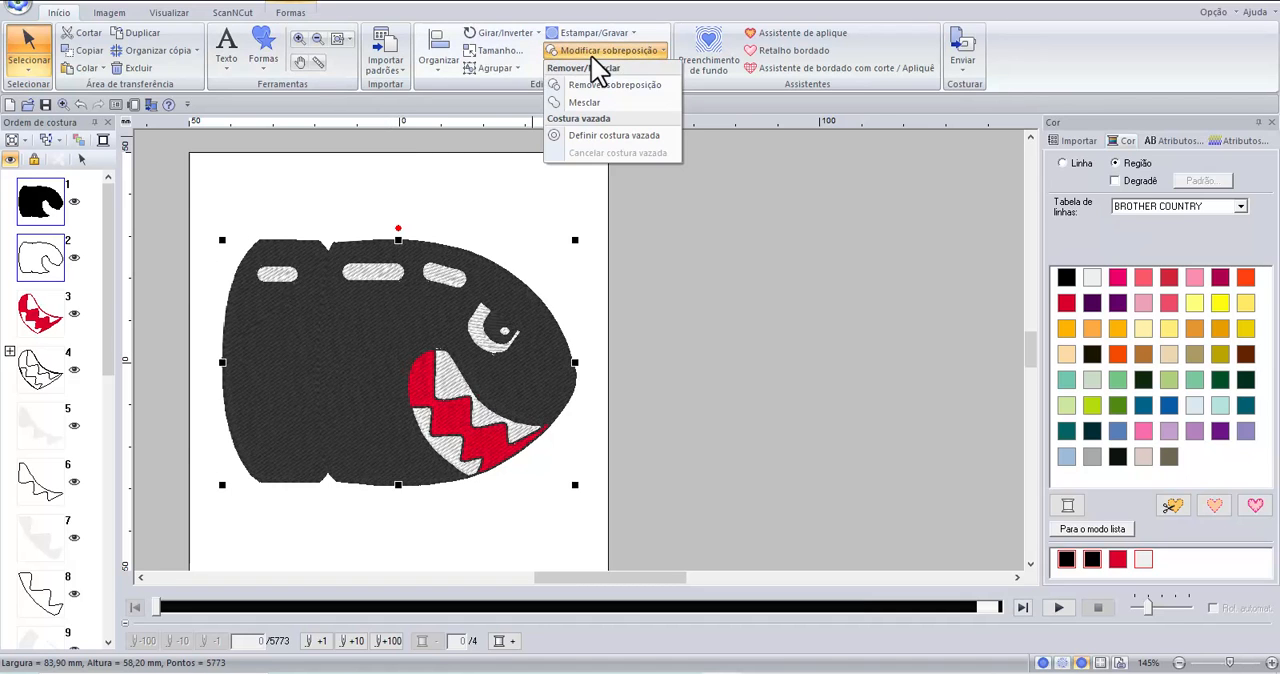
click(593, 96)
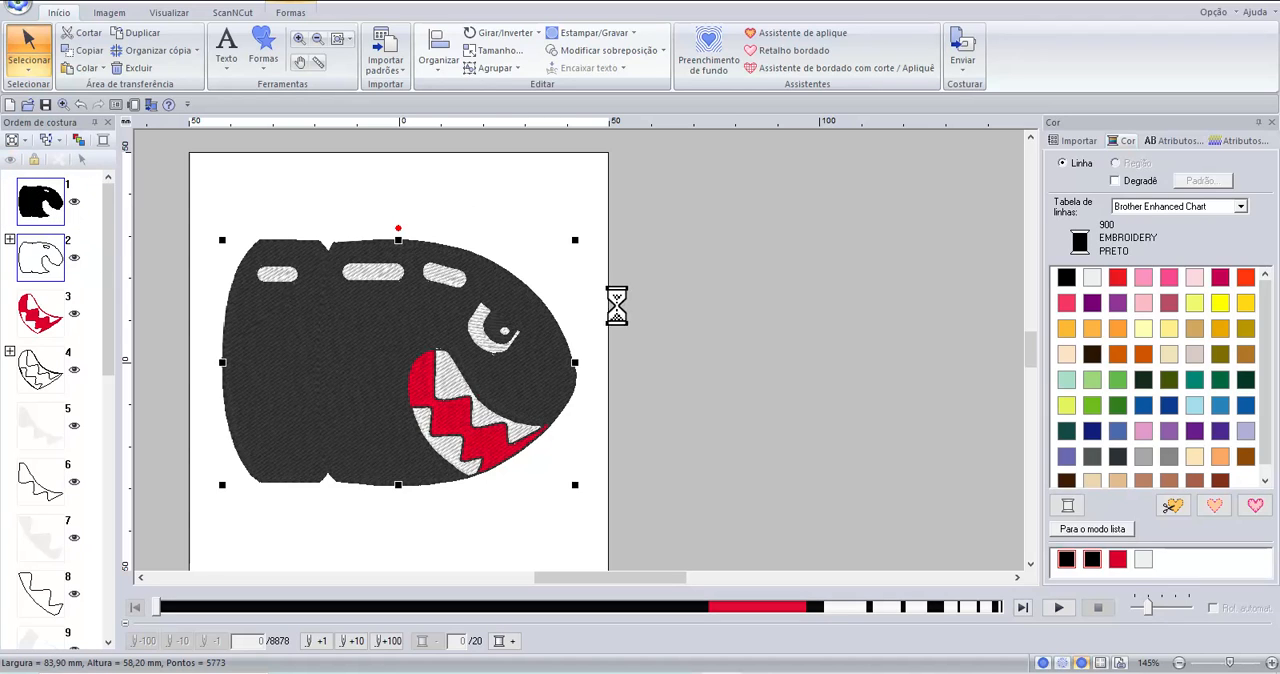
click(42, 207)
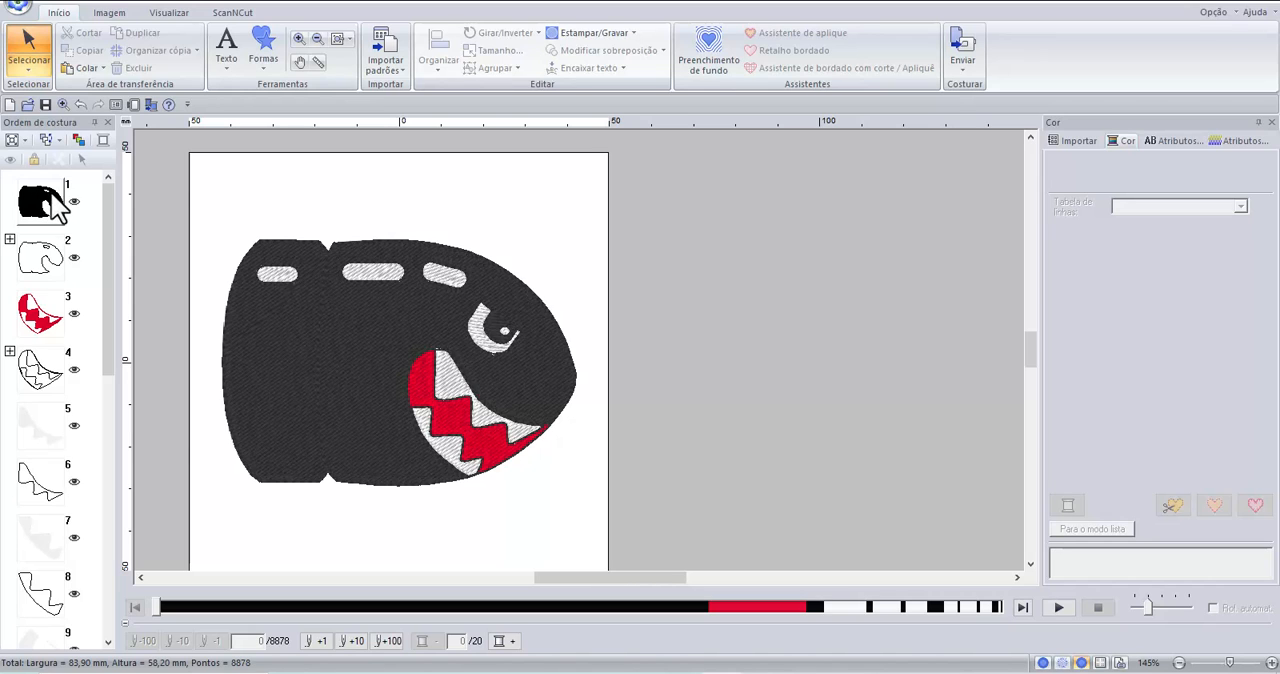
Remove the overlap between the middle white highlight bar and the black body with Remover sobreposição.
click(371, 270)
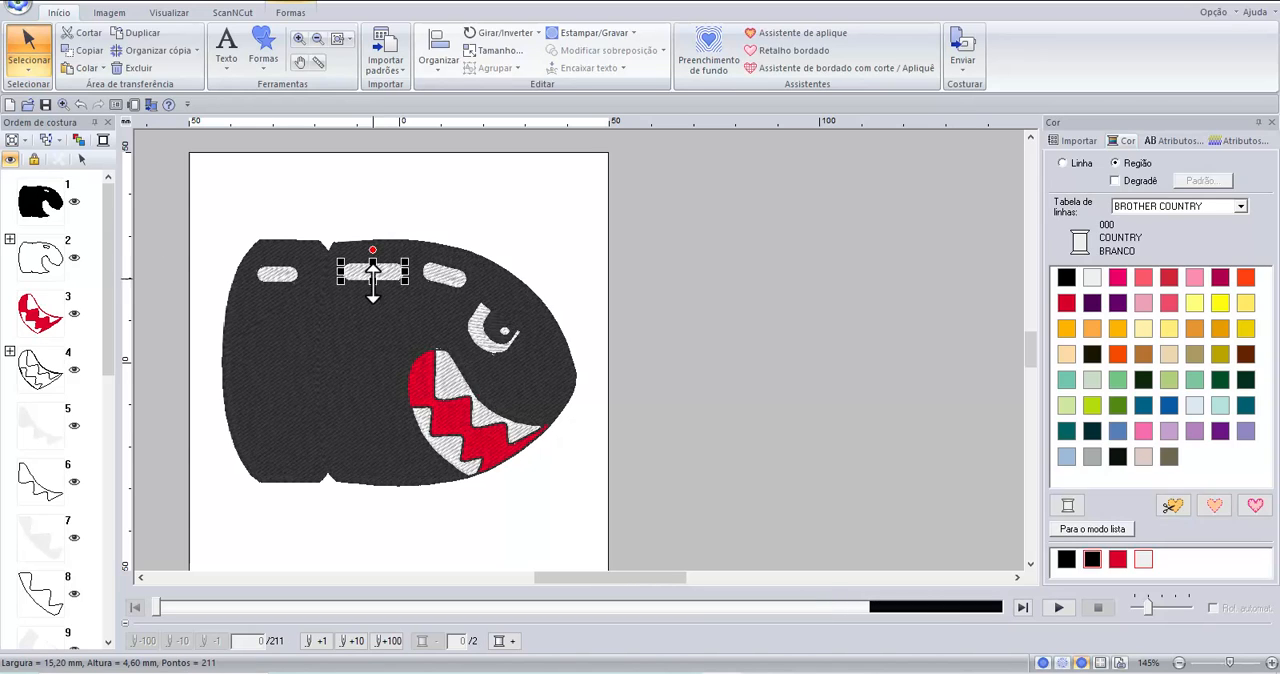
click(265, 373)
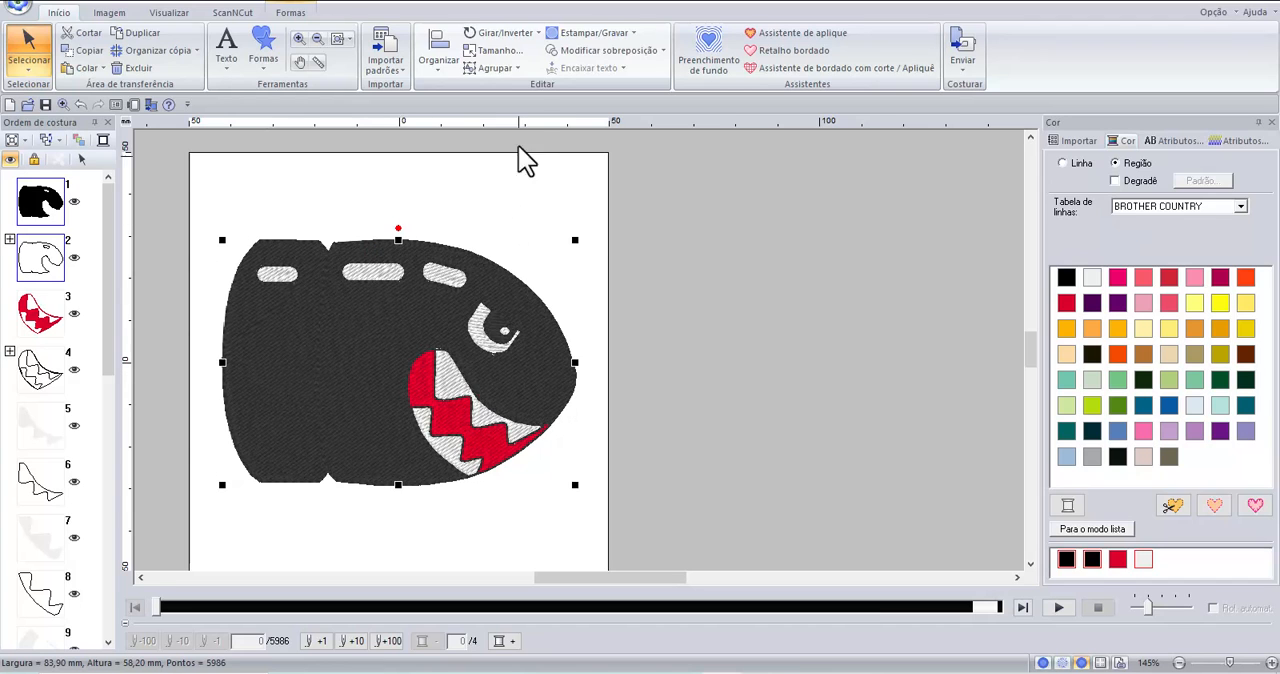
click(614, 50)
click(589, 84)
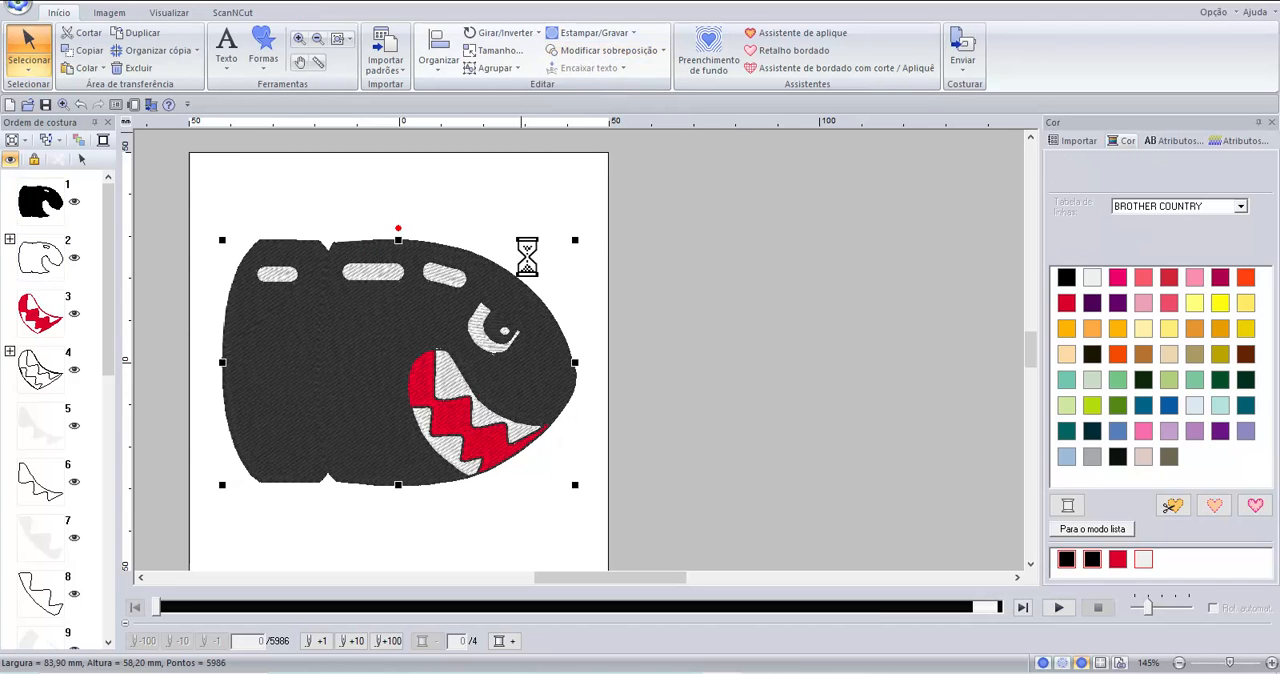
click(503, 192)
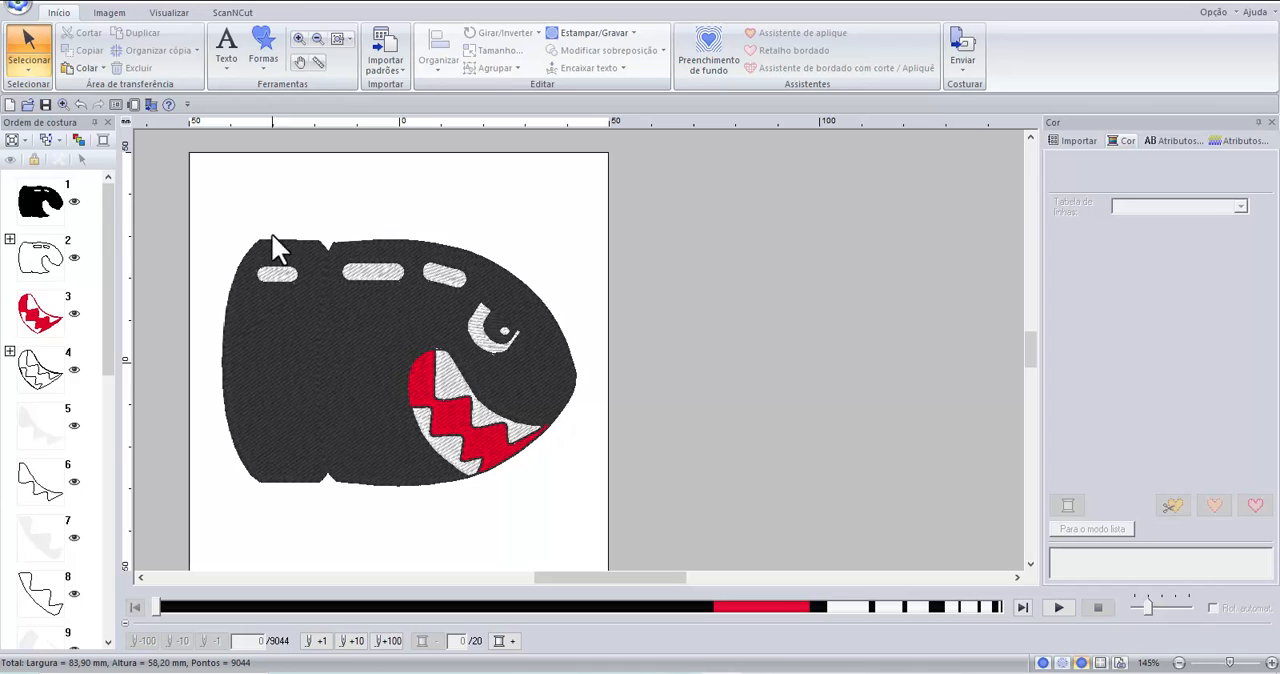
Remove the overlap between the small white highlight bar at the bullet's rear and the black body with Remover sobreposição.
click(273, 276)
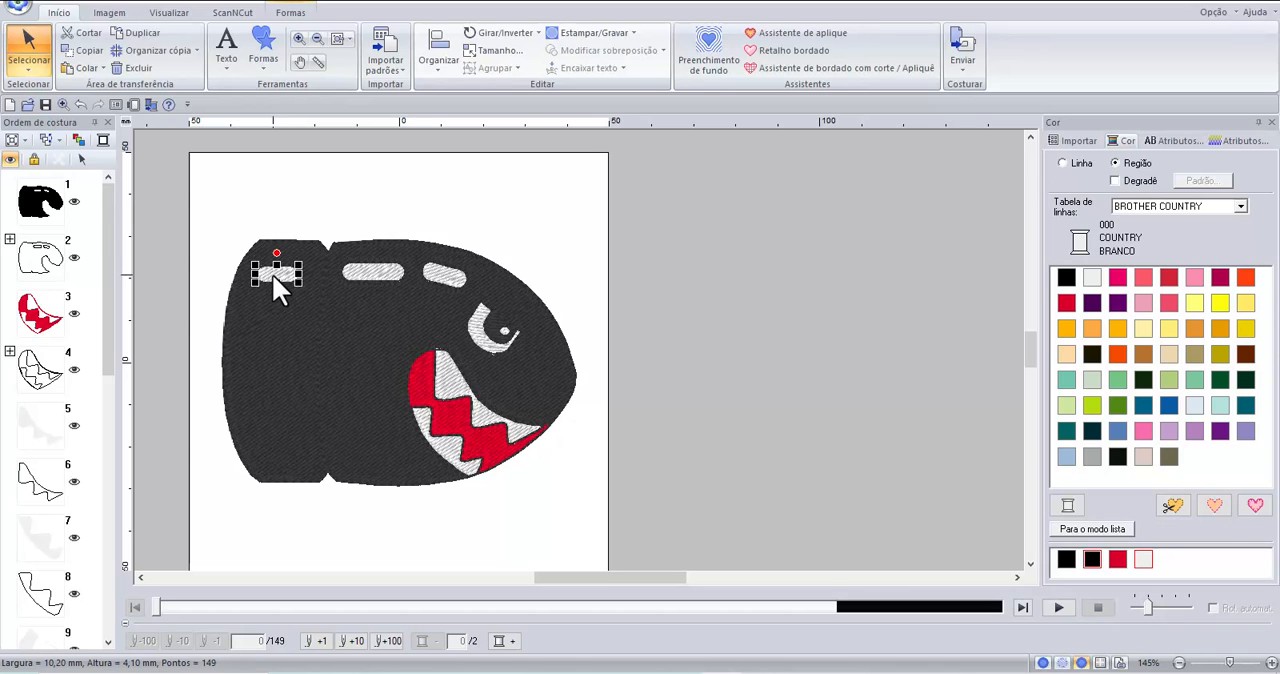
click(260, 367)
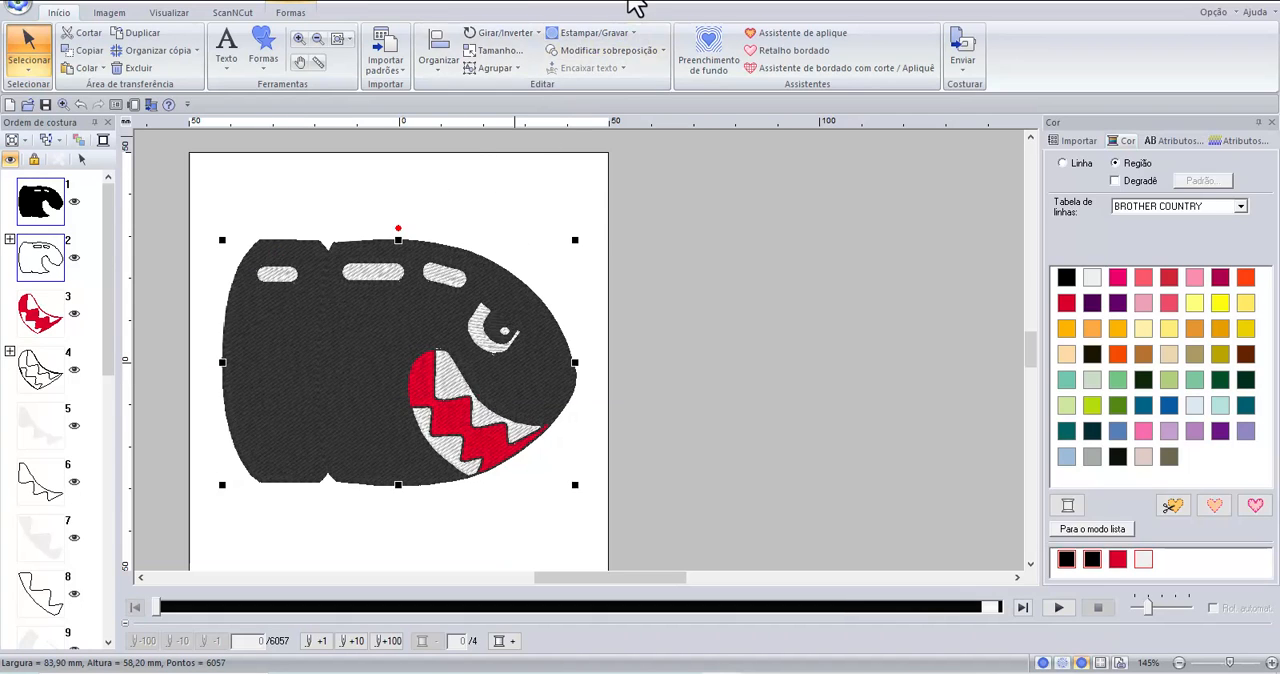
click(603, 51)
click(591, 84)
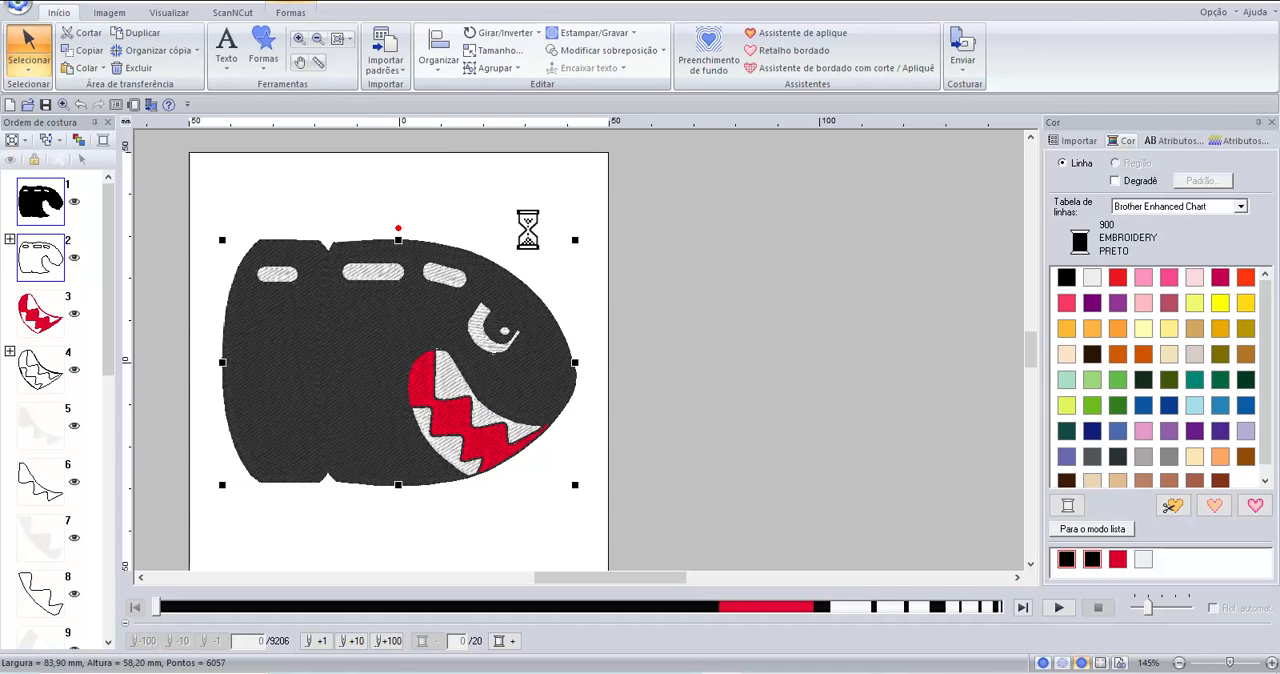
click(524, 238)
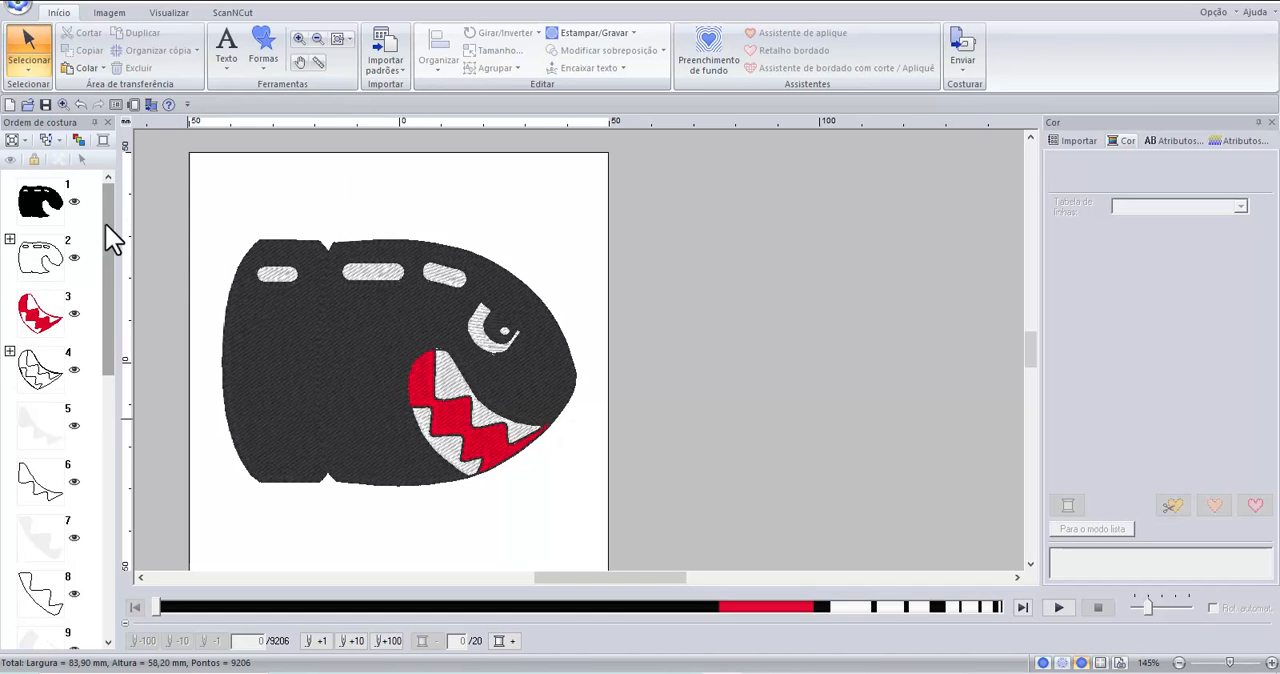
Optimize the sewing order and move the black body outline down the sequence, merging the black outlines into one group sewn last.
click(78, 141)
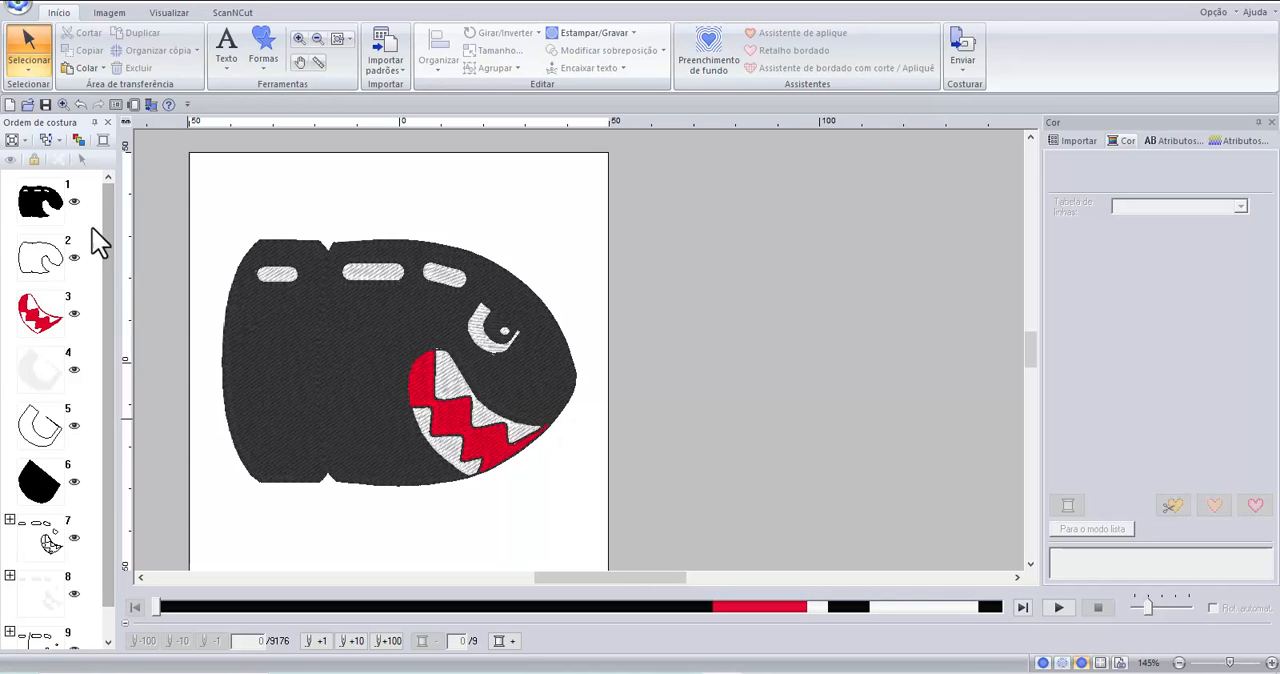
click(52, 265)
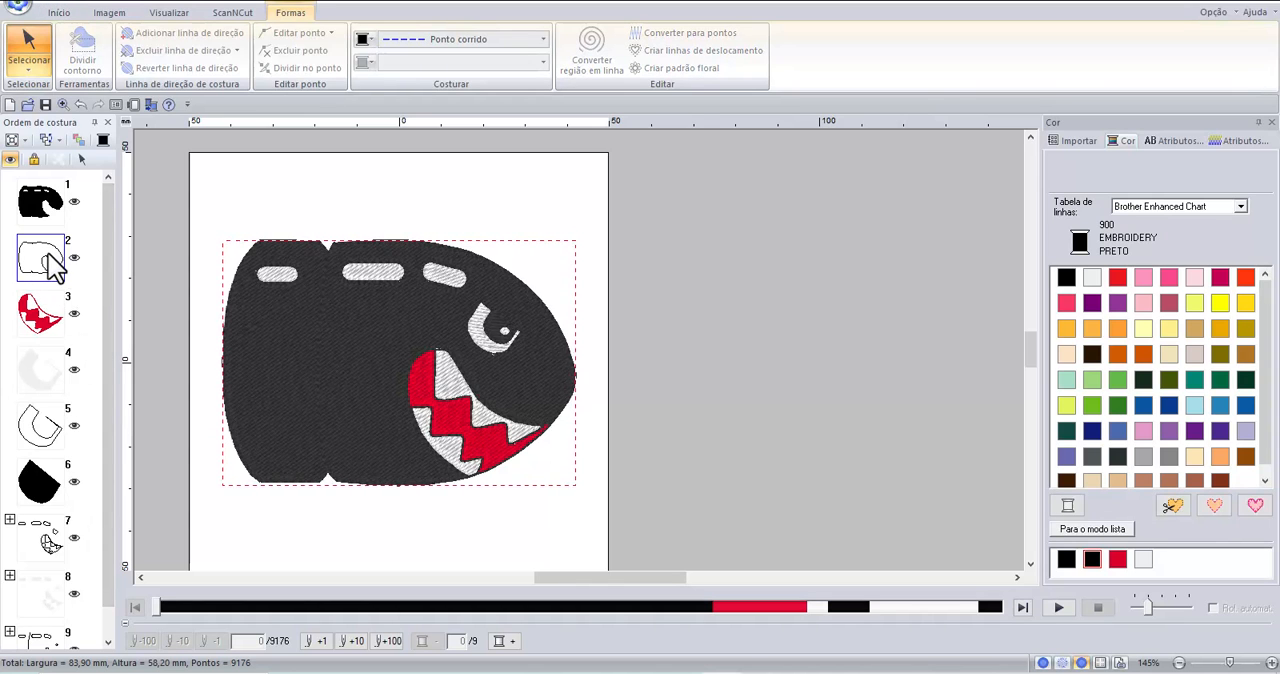
drag(52, 265, 38, 424)
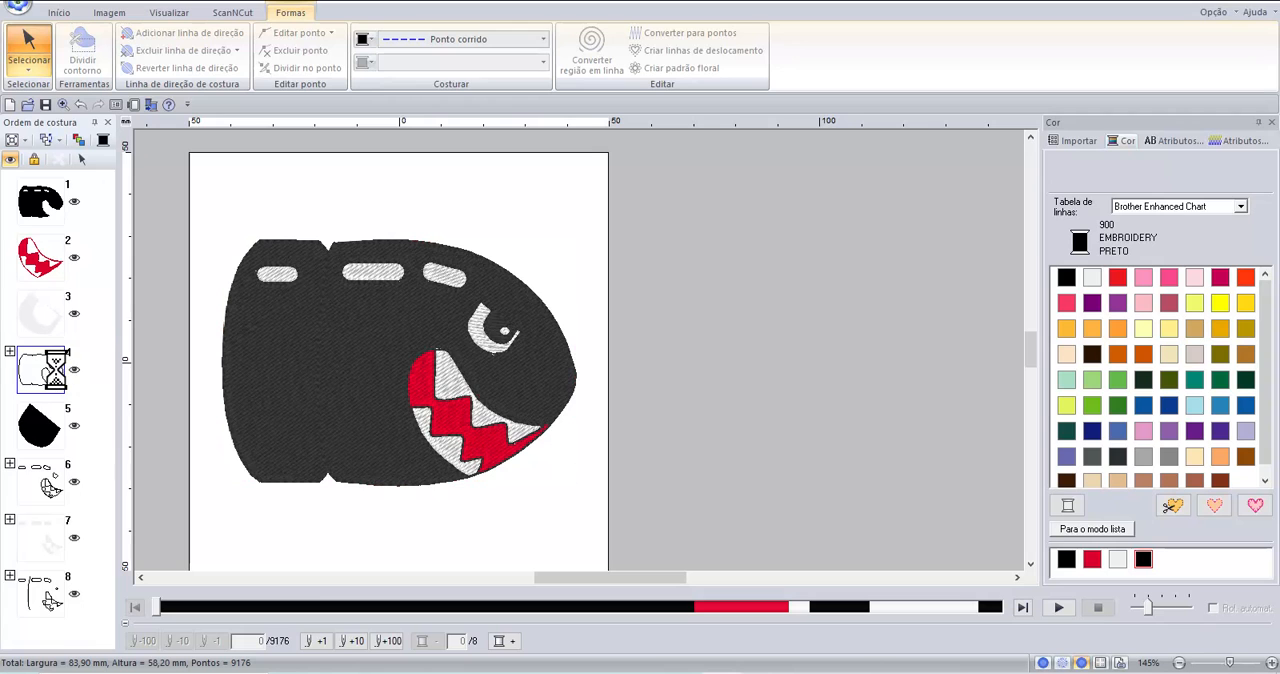
drag(56, 370, 41, 471)
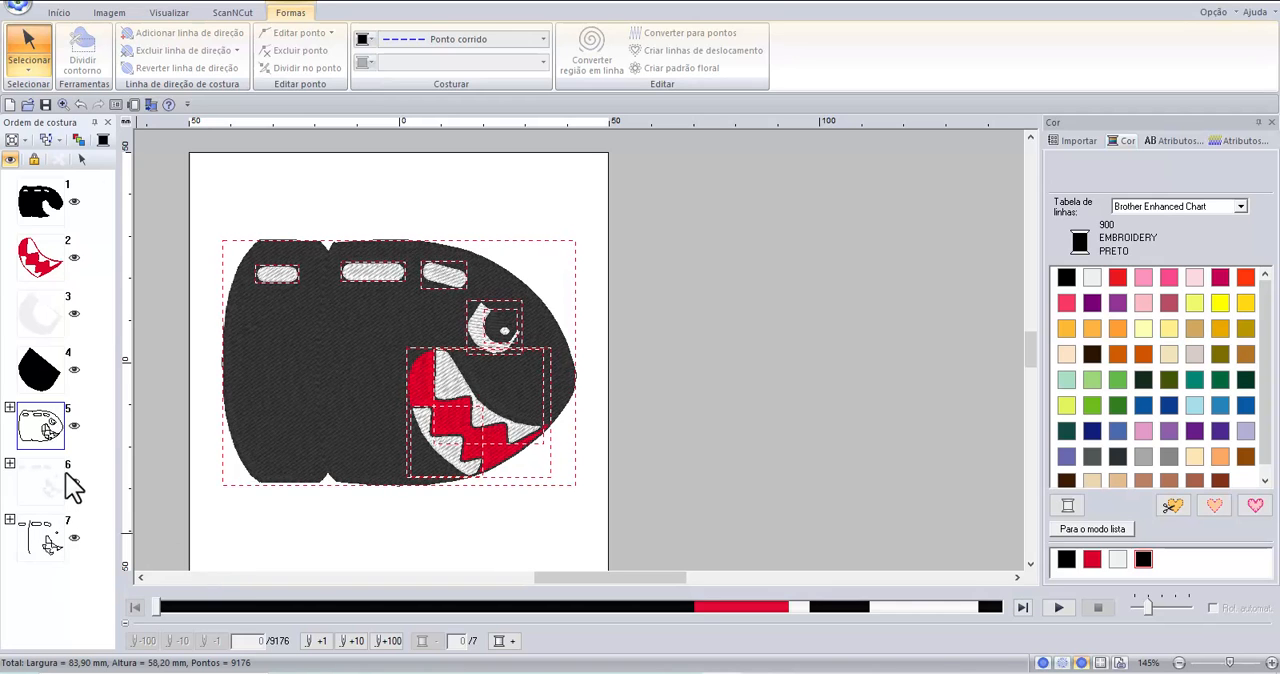
drag(40, 429, 38, 545)
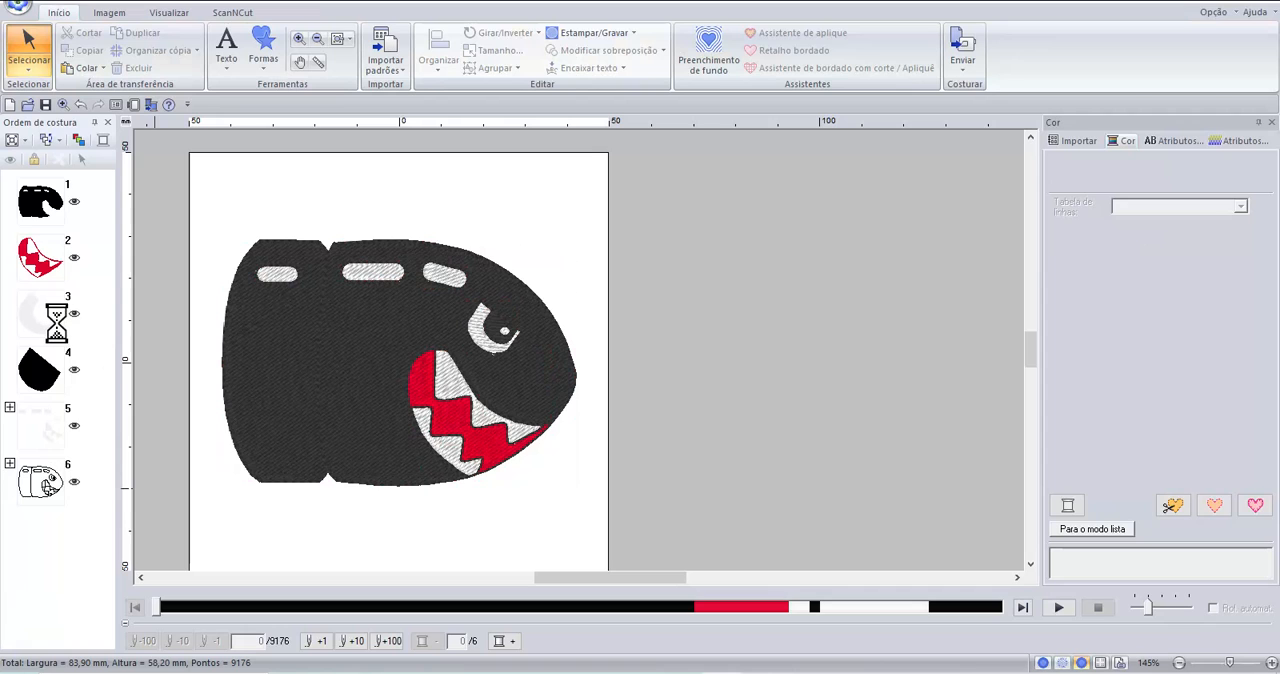
Move the white eye fill and red mouth fill after the black pupil to group matching colours, and optimize the sewing order again.
drag(55, 321, 39, 423)
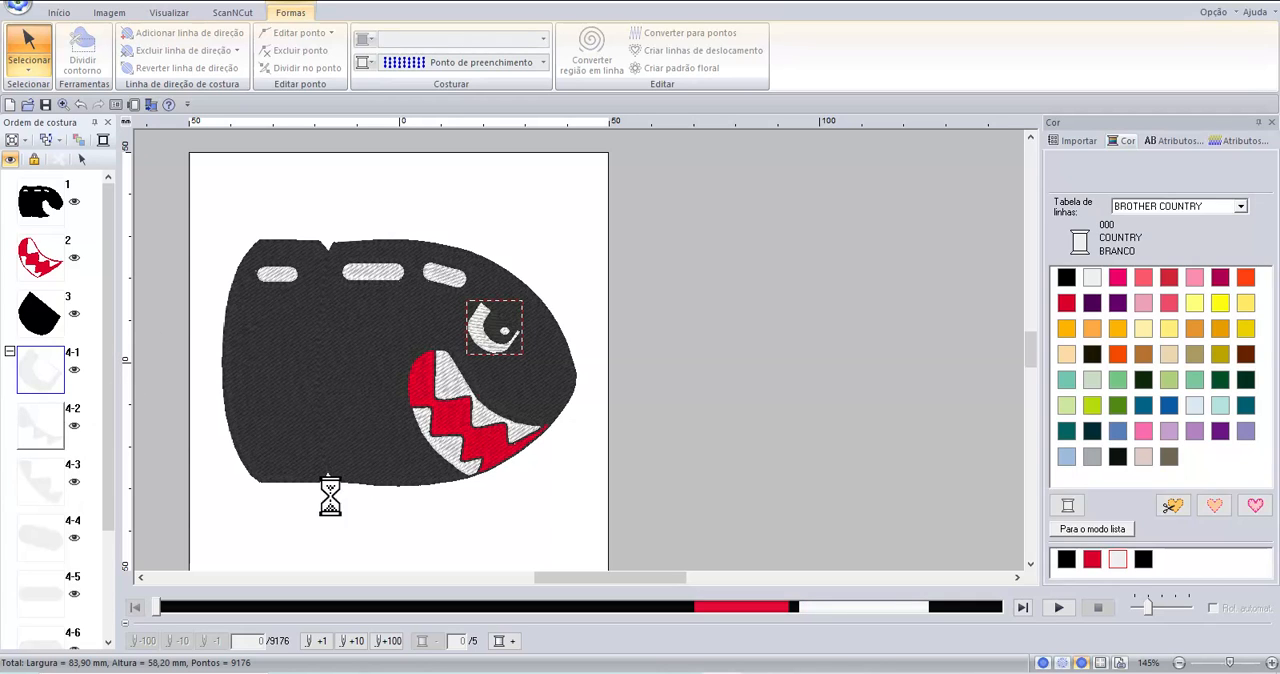
click(9, 353)
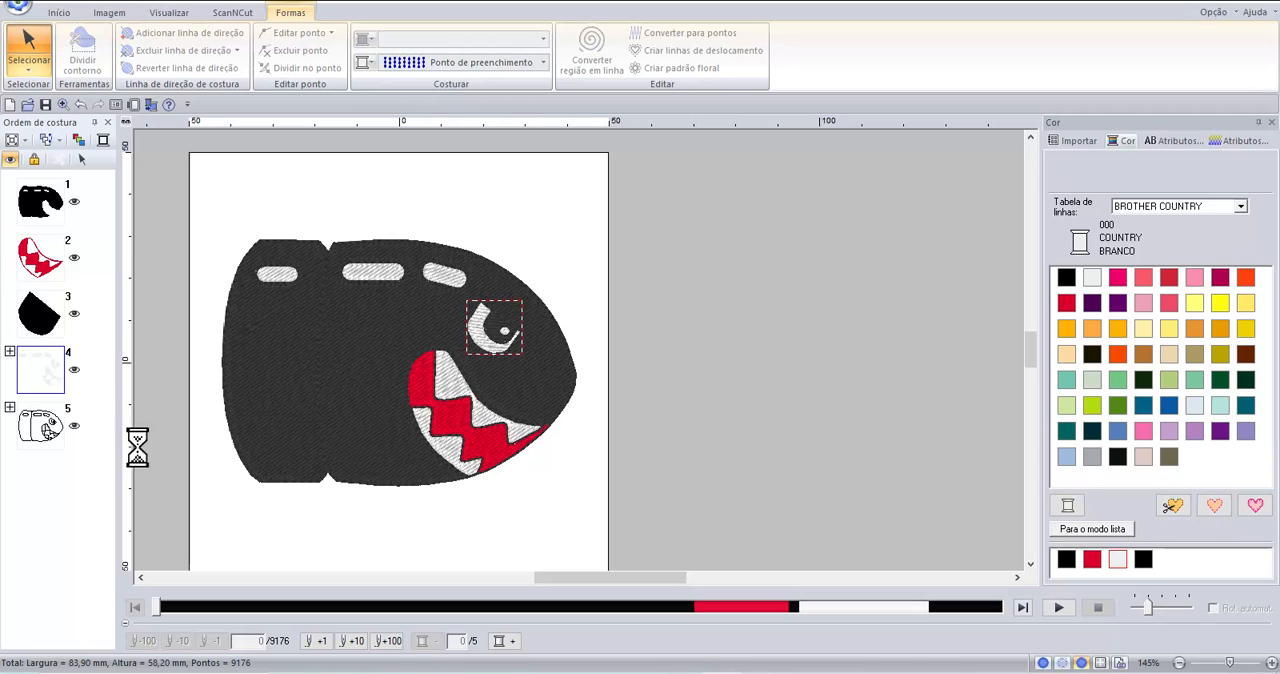
click(50, 262)
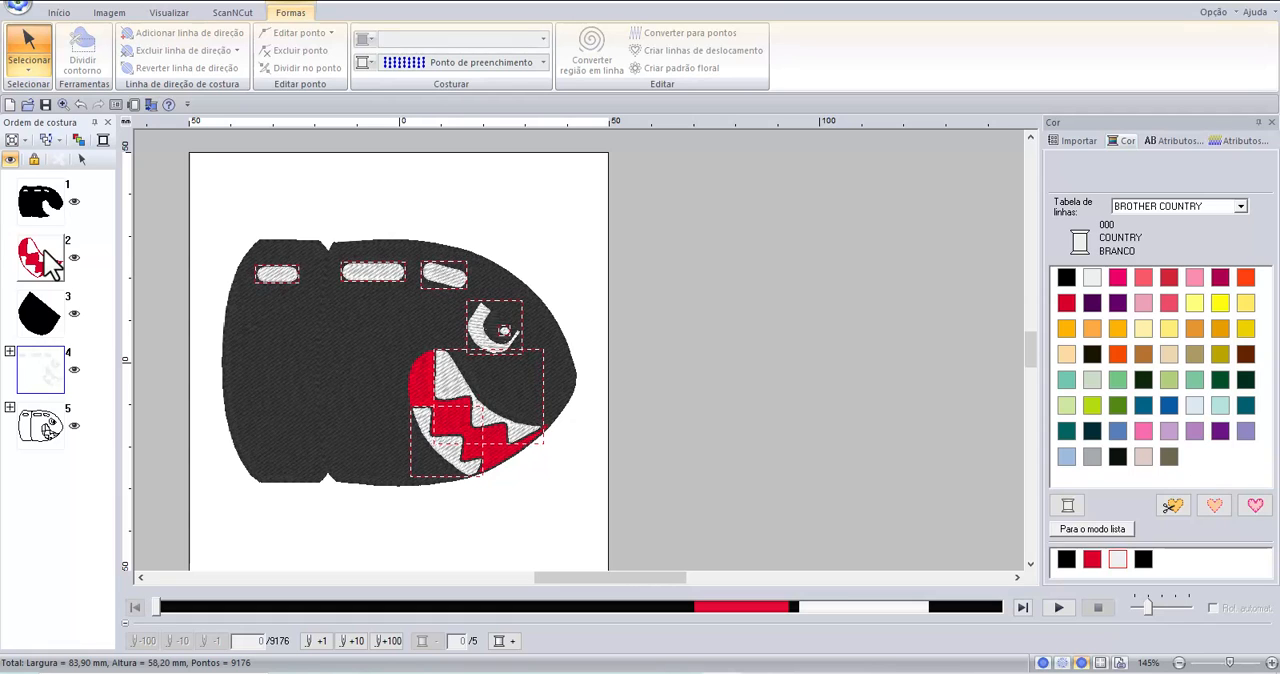
click(50, 262)
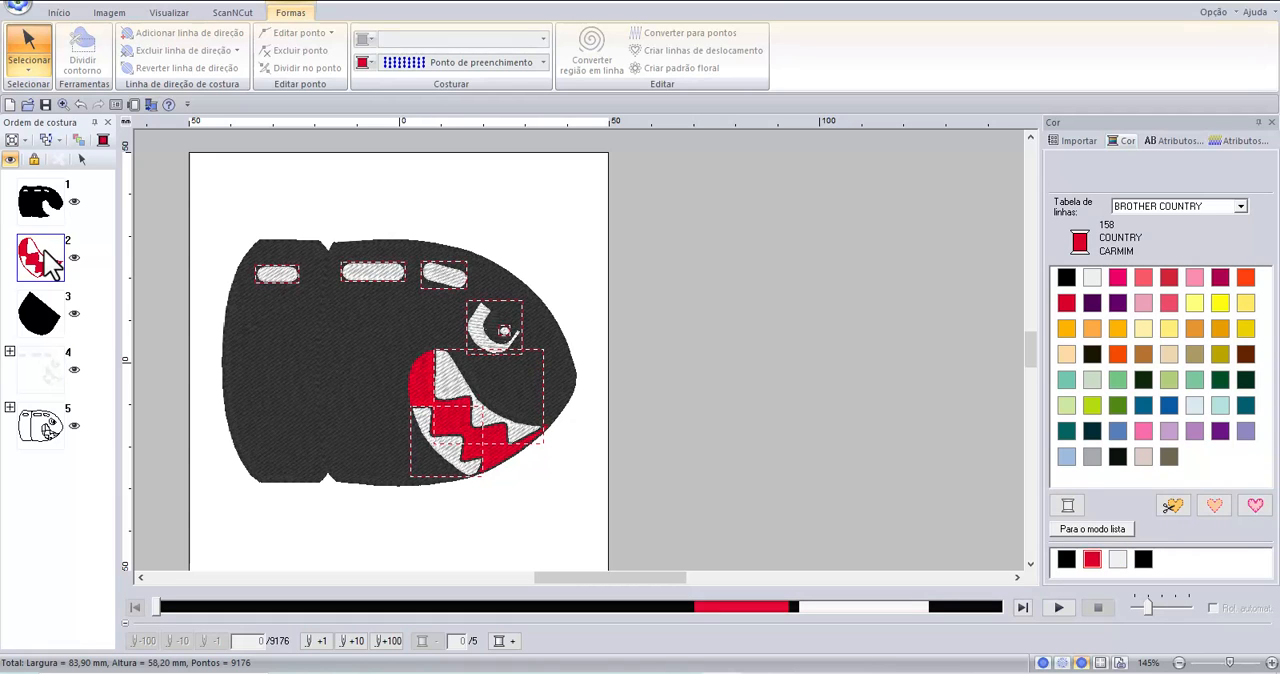
drag(50, 262, 57, 340)
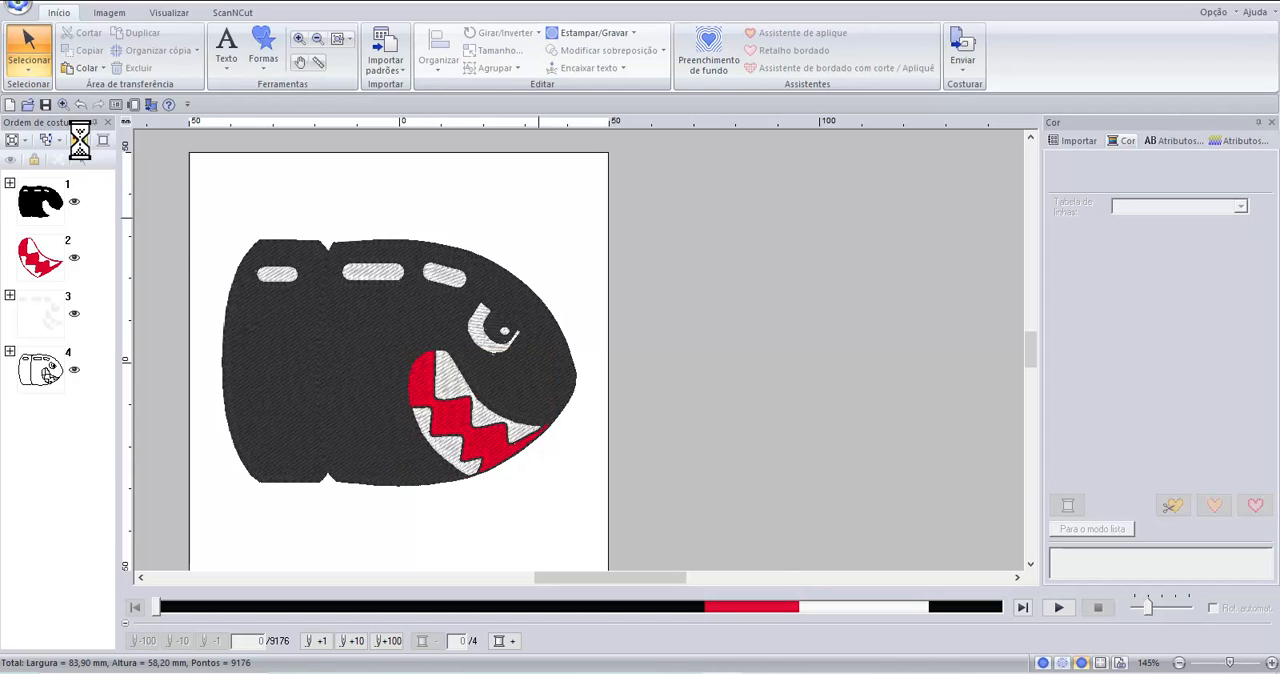
click(79, 140)
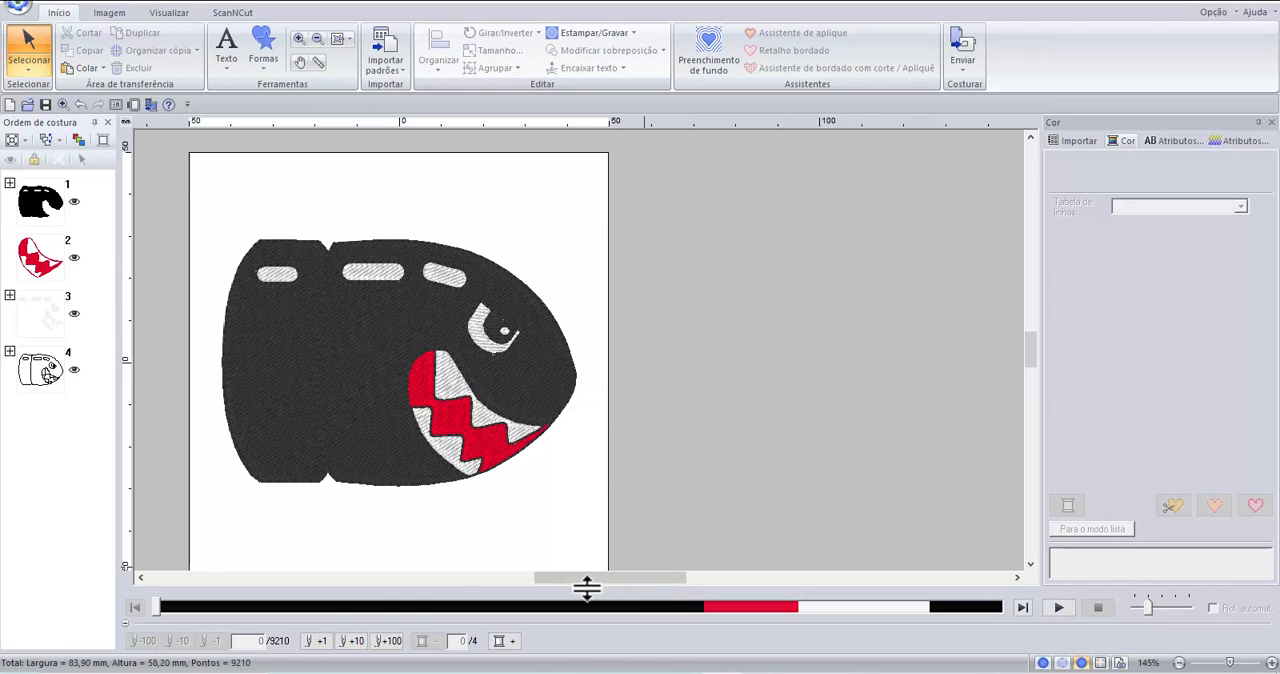
Simulate the stitching from the black body through the red mouth fill and increase the playback speed.
drag(154, 608, 203, 607)
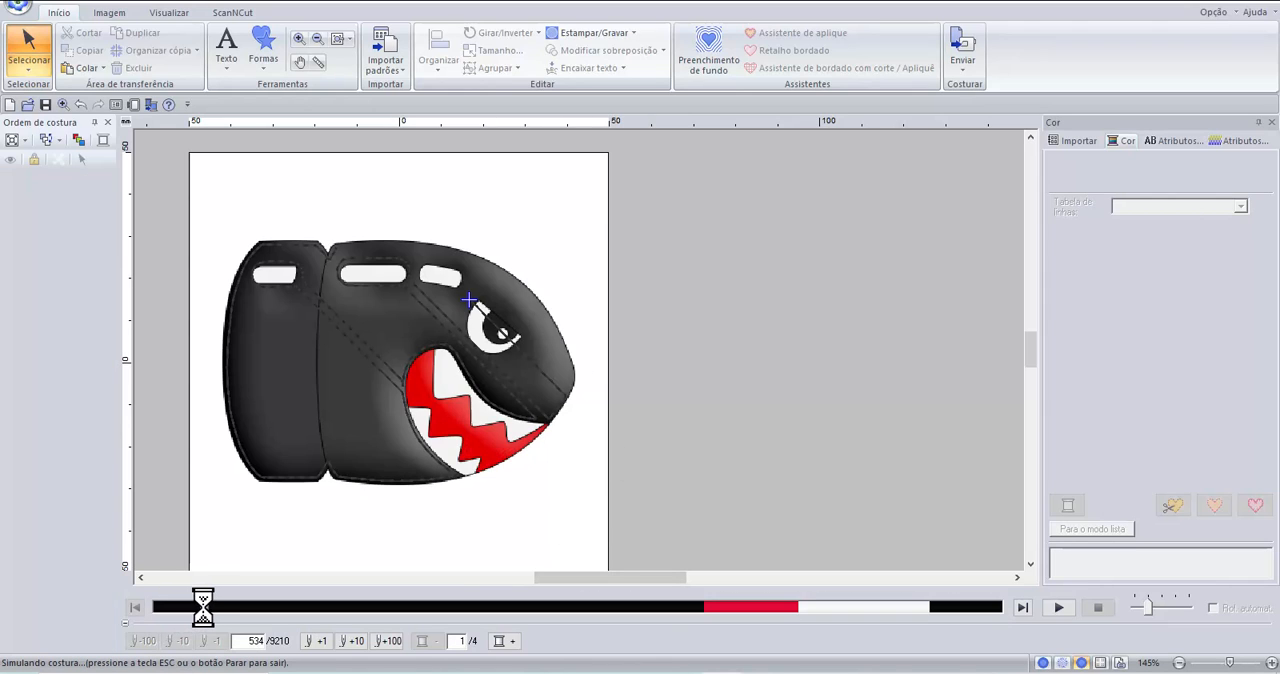
drag(275, 600, 735, 615)
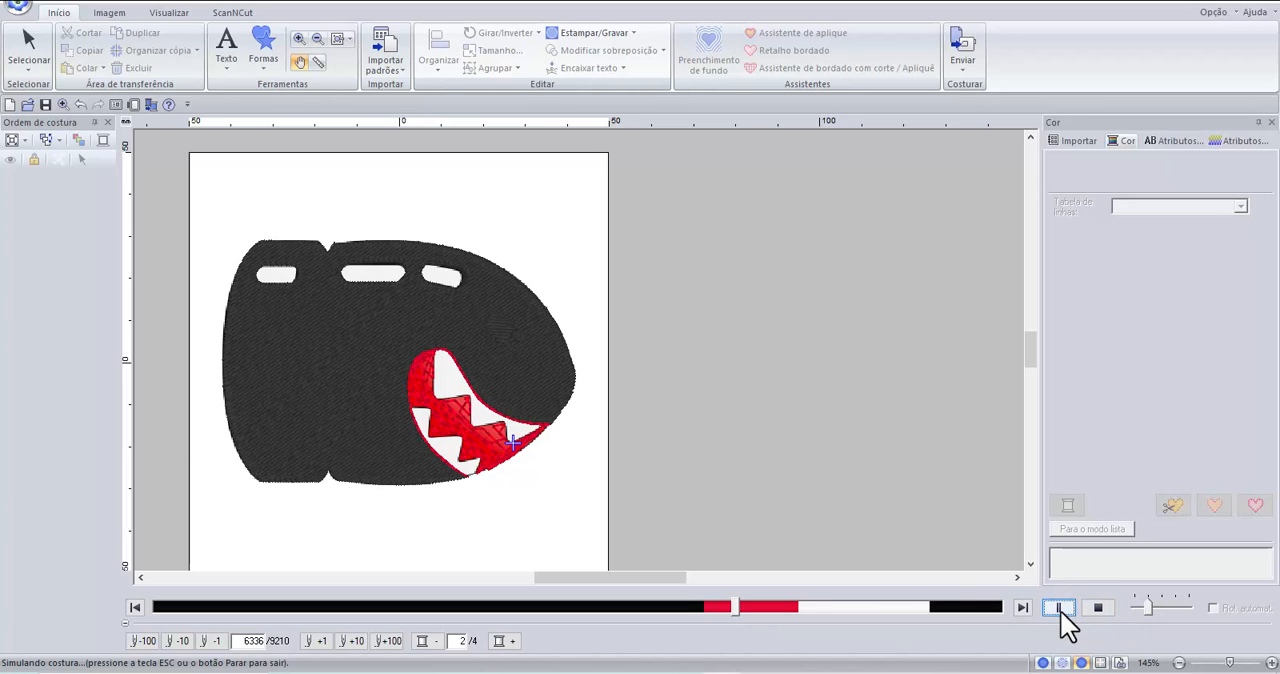
drag(1151, 618, 1175, 606)
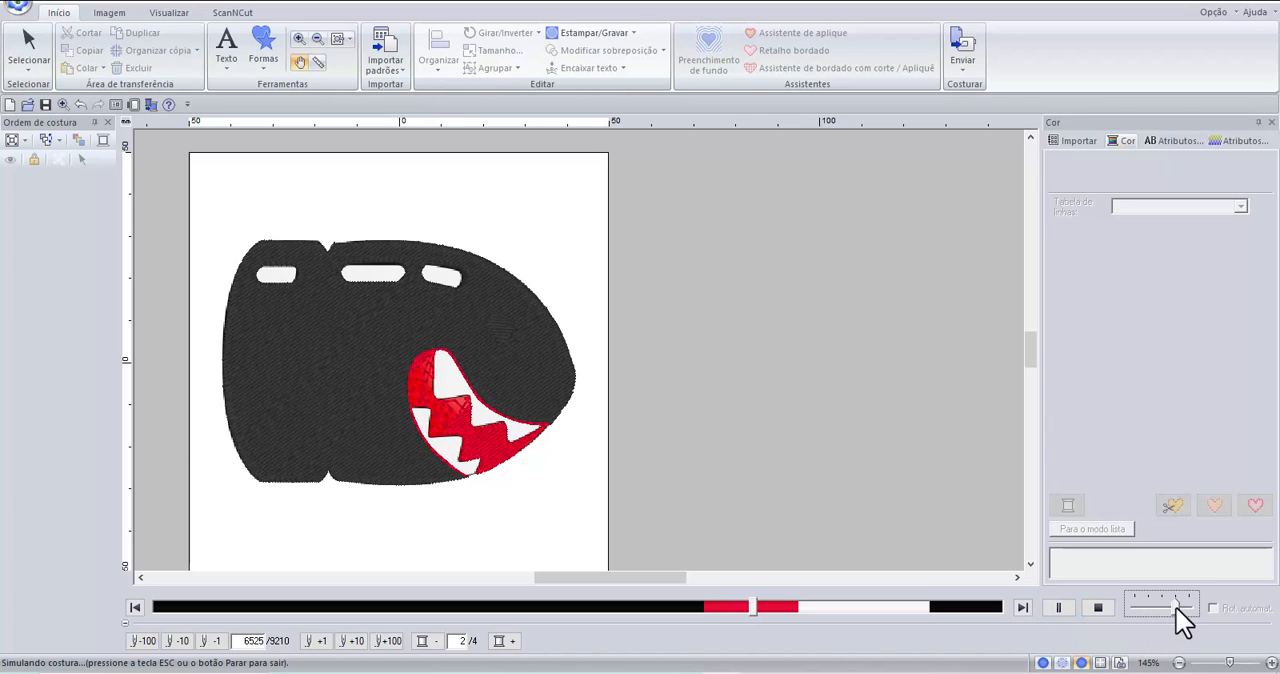